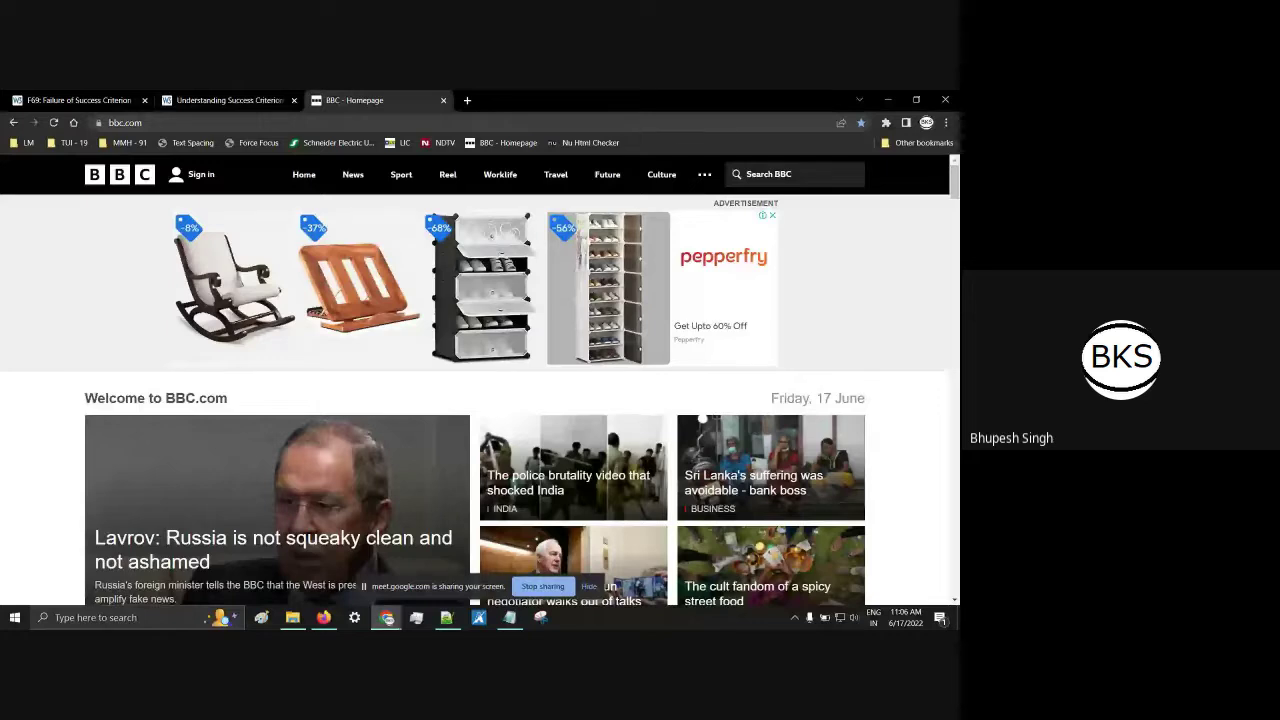
Step: Bring the Chrome window with the BBC homepage back to the front
key("alt+Tab")
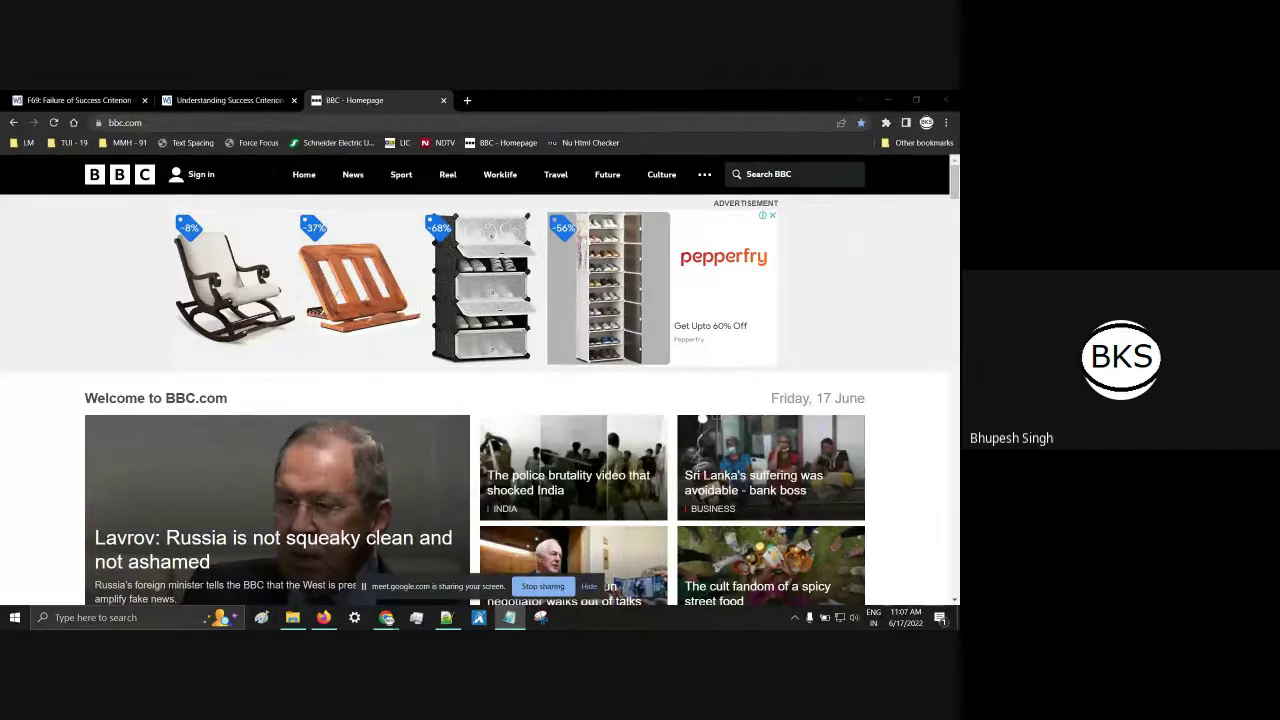
left_click(876, 314)
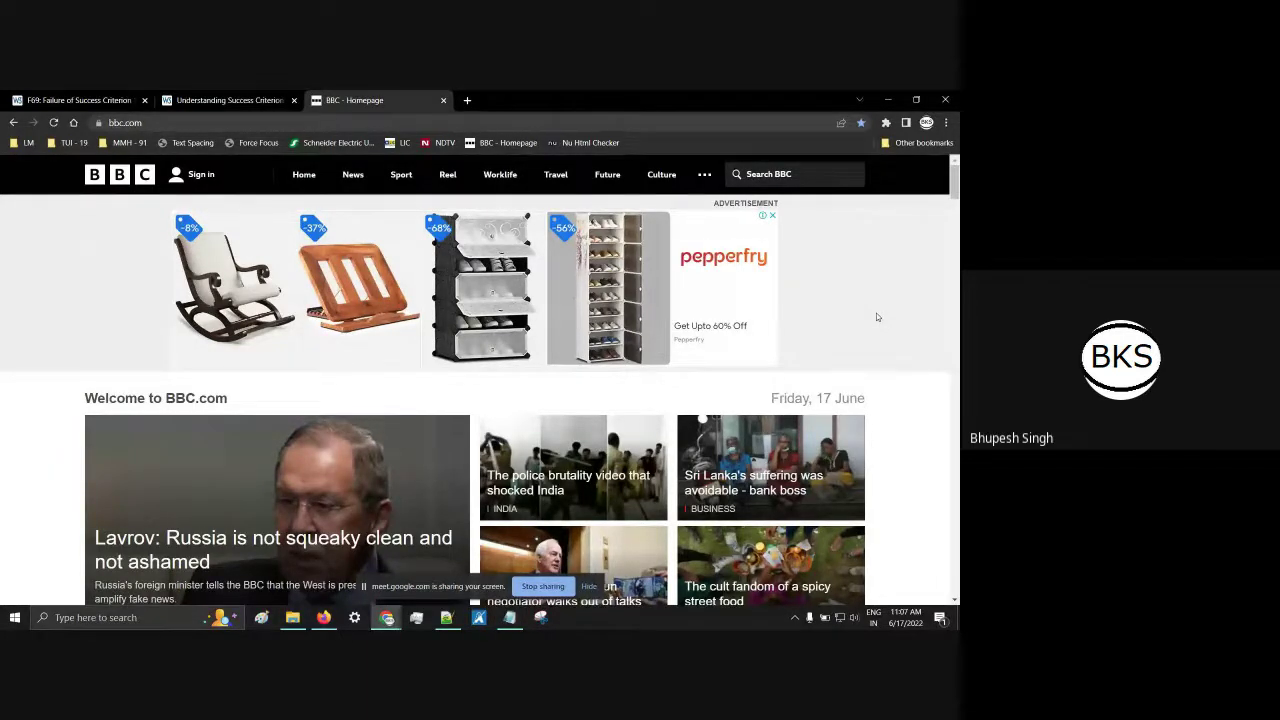
scroll(169, 423, "down", 2)
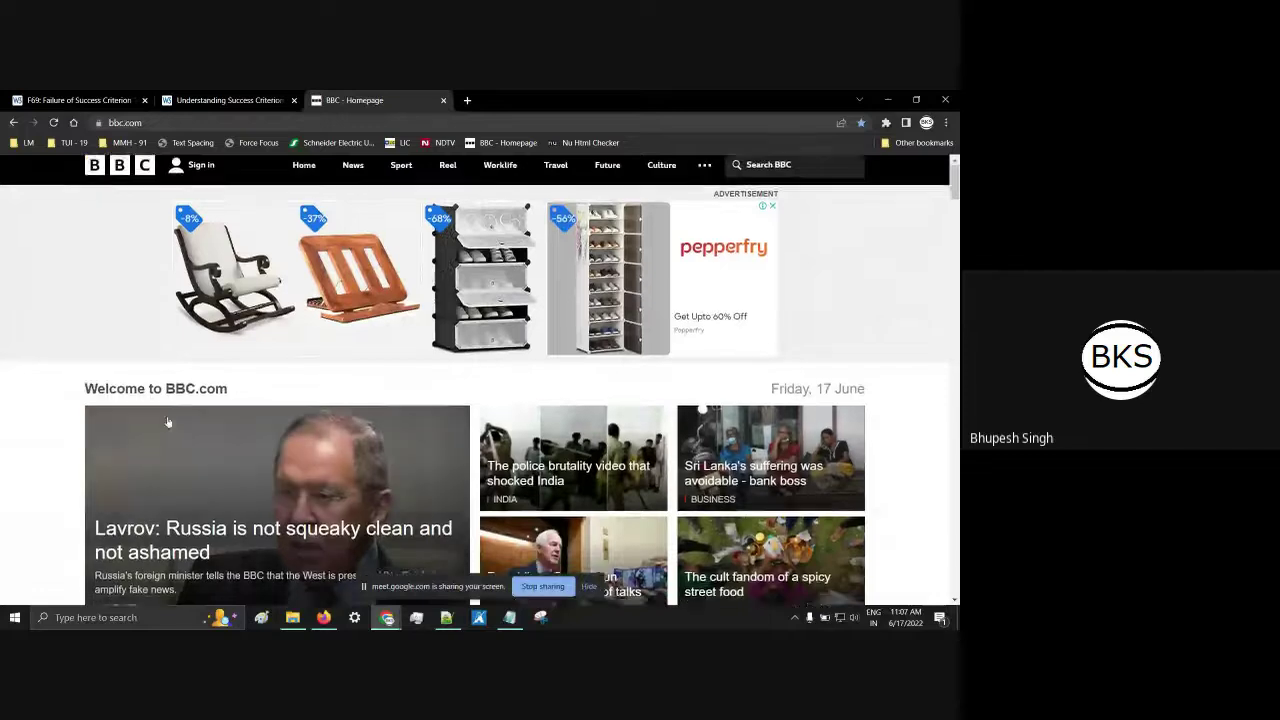
scroll(300, 410, "up", 2)
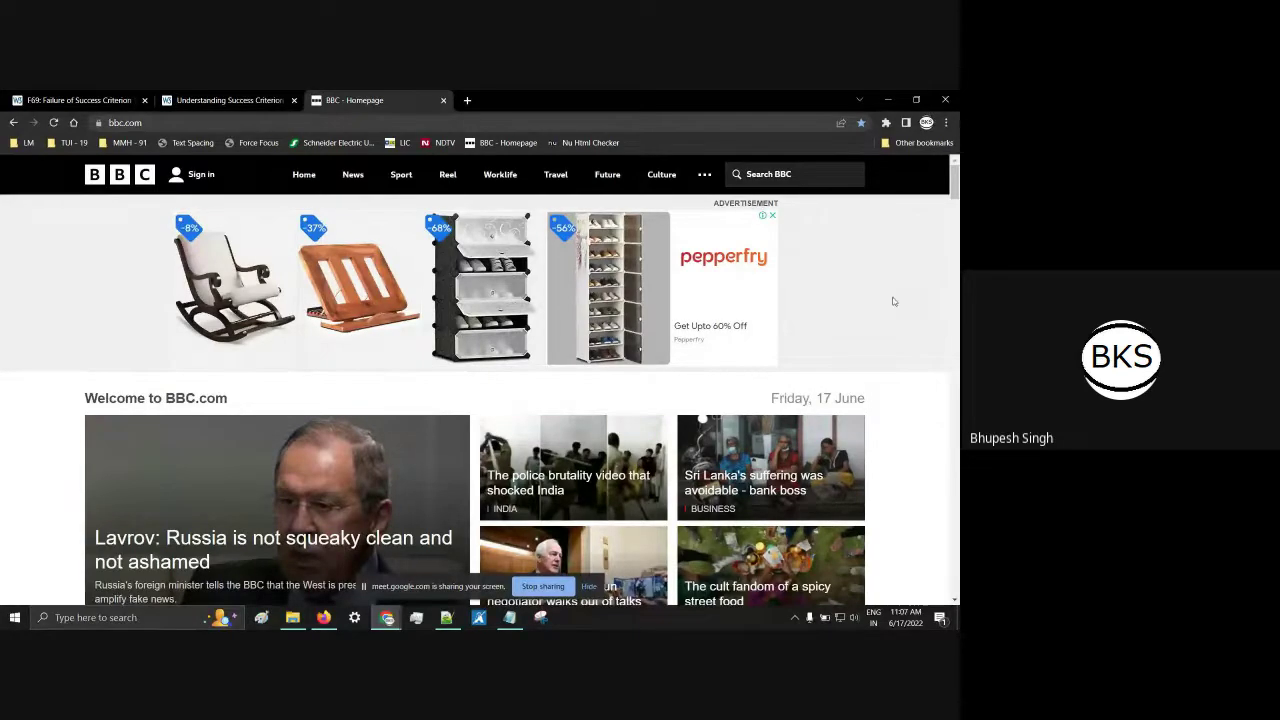
Step: Zoom the BBC homepage in steps through 110%, 125%, 150% and 175% up to 200%
left_click(946, 122)
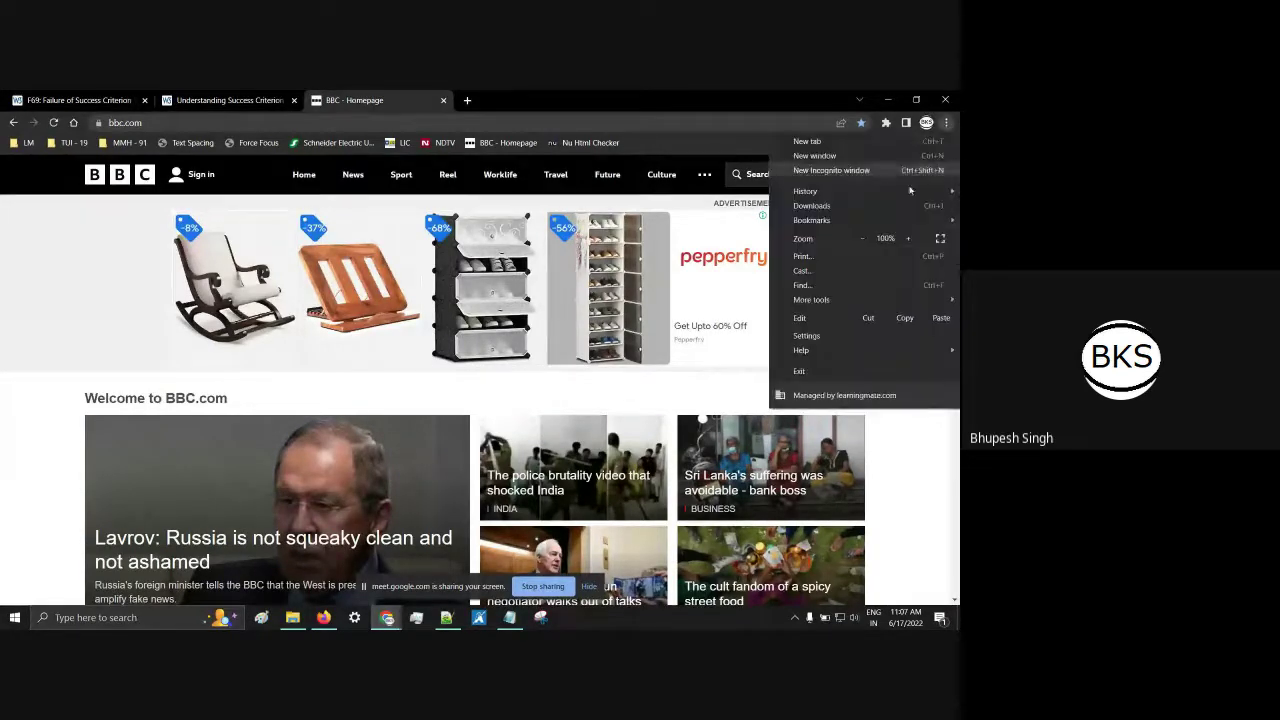
left_click(910, 238)
left_click(910, 239)
left_click(910, 239)
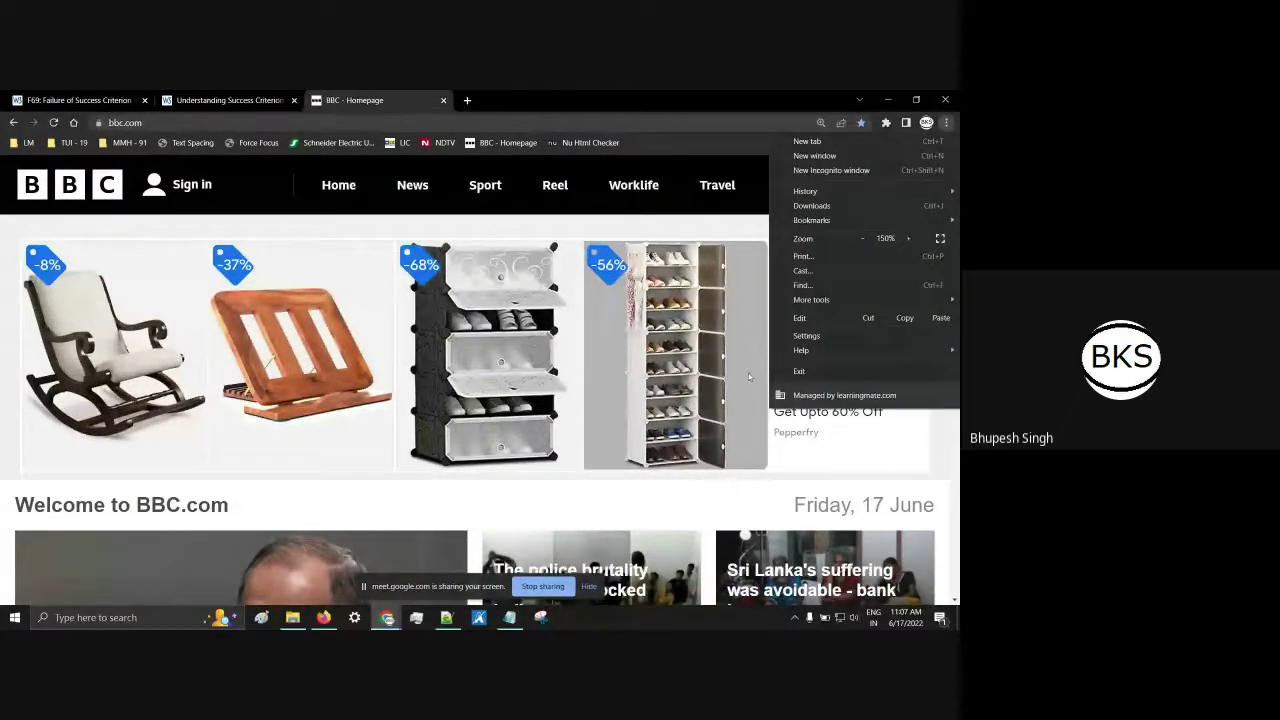
key("super")
key("super")
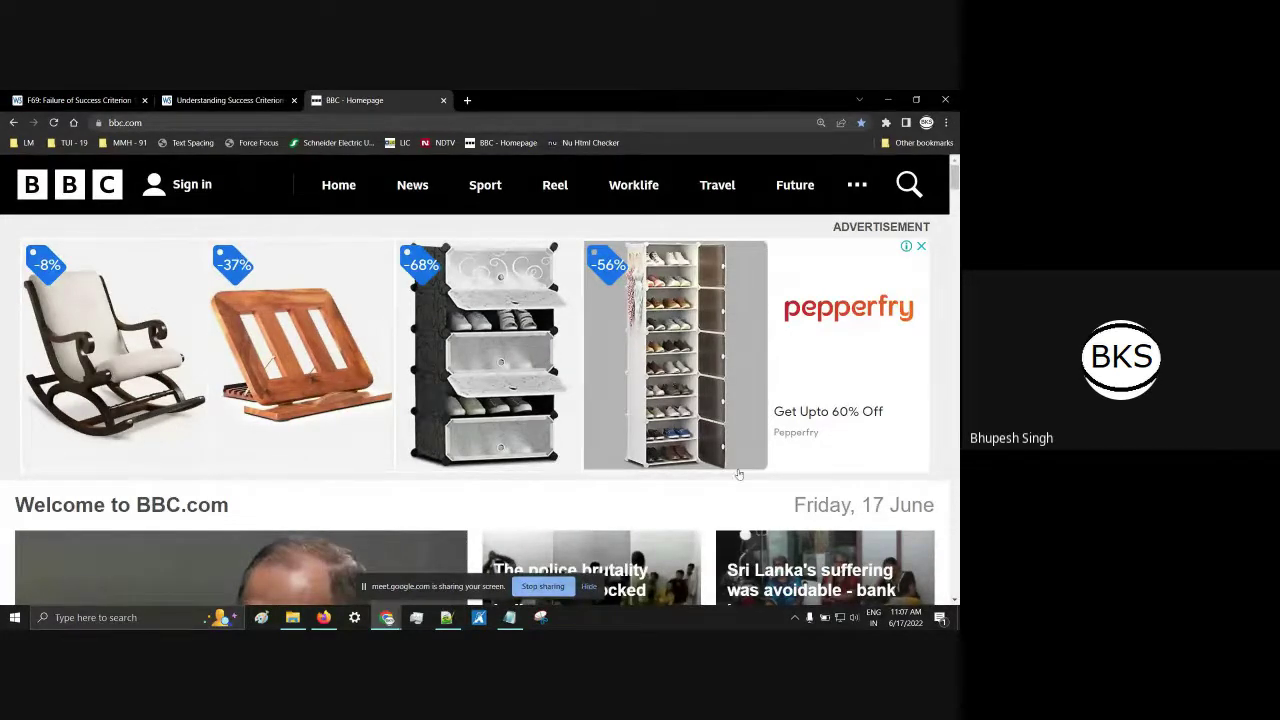
left_click(946, 122)
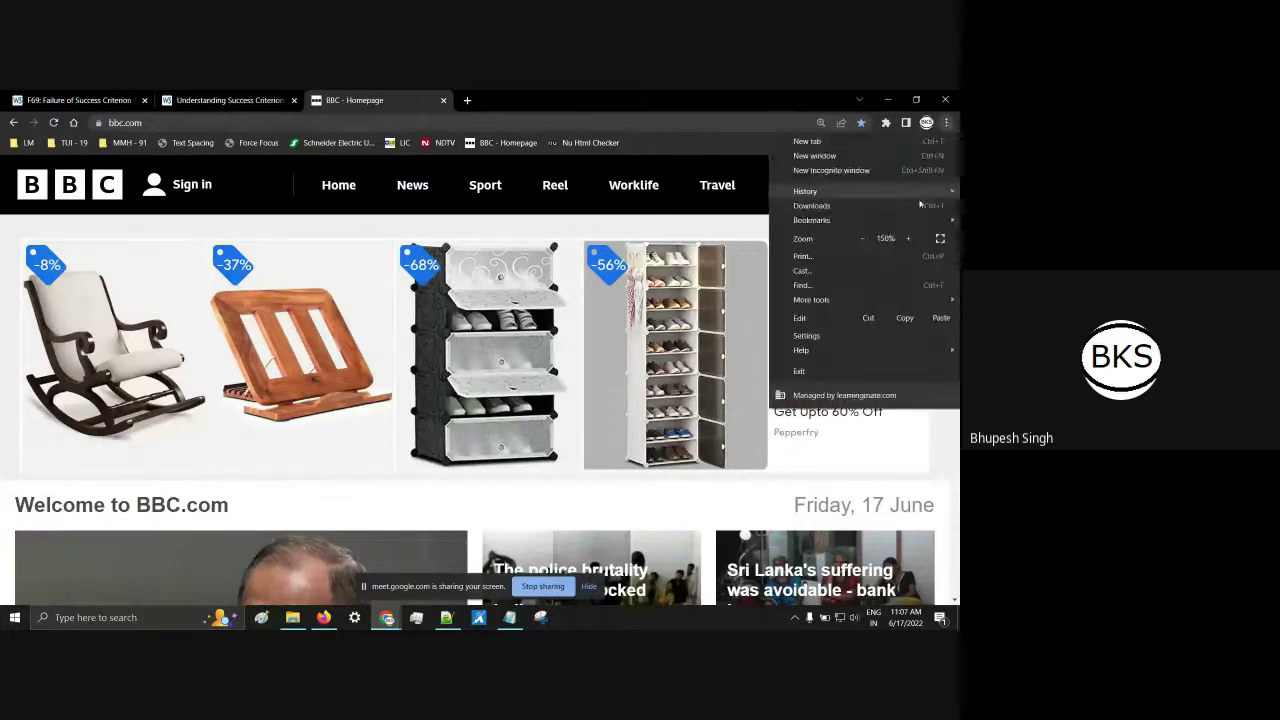
left_click(909, 239)
left_click(909, 239)
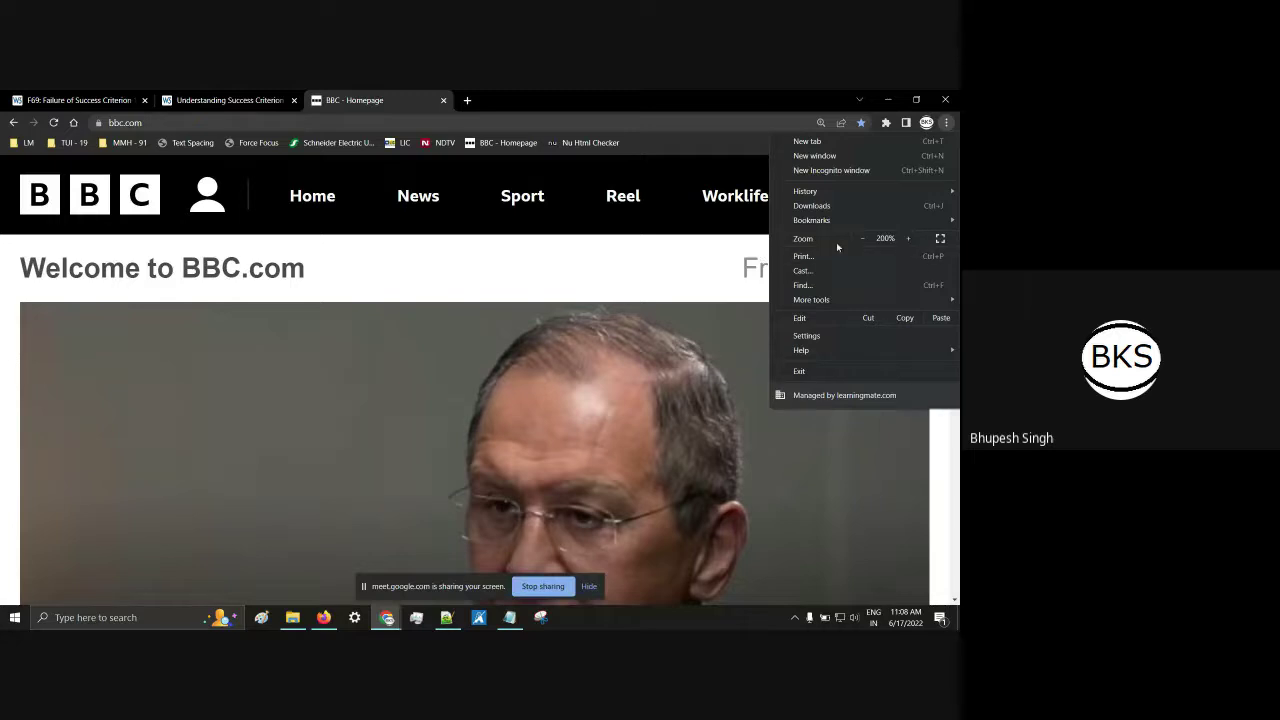
left_click(920, 133)
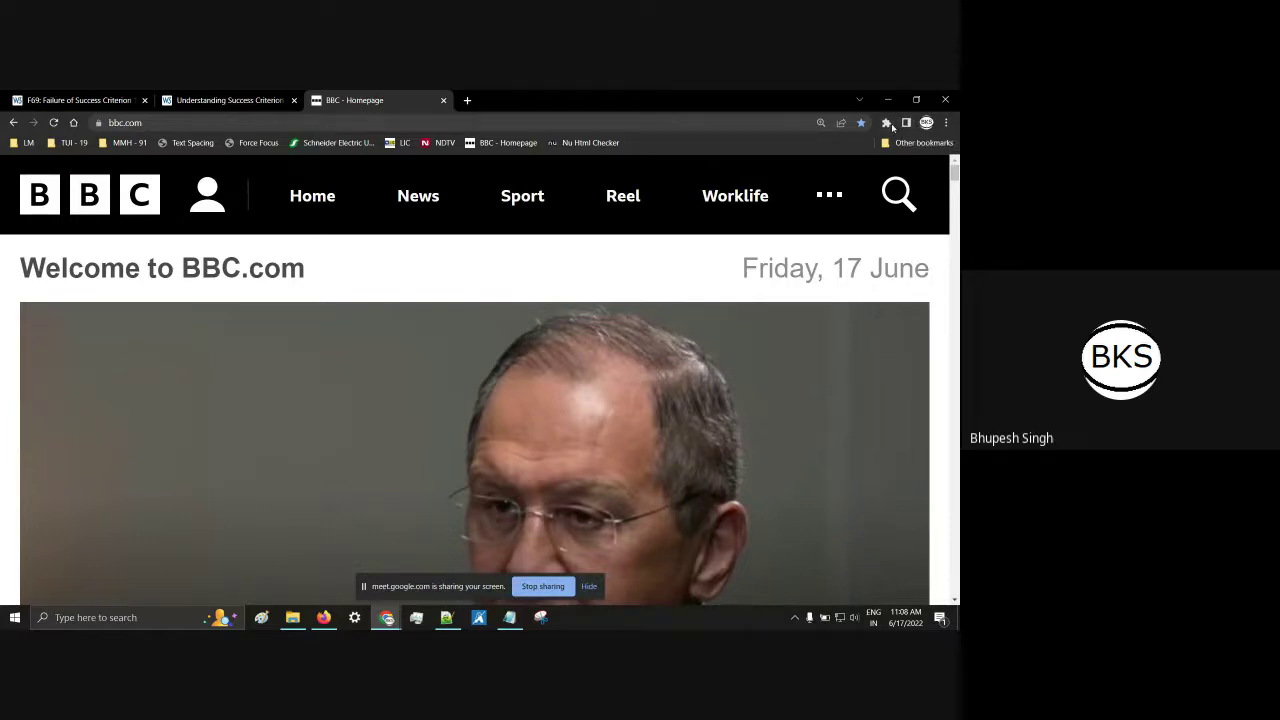
Step: Drop the zoom briefly to 150%, then bring it back to 200%
left_click(946, 122)
left_click(862, 238)
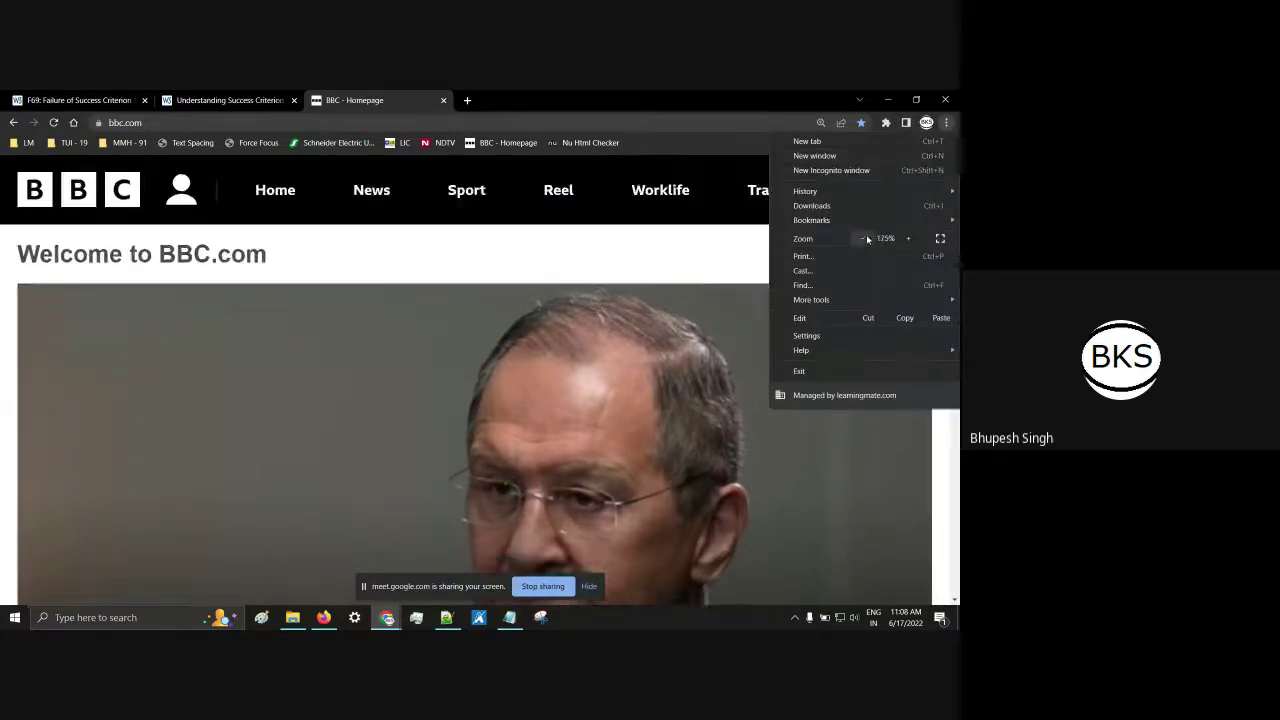
left_click(862, 238)
left_click(907, 238)
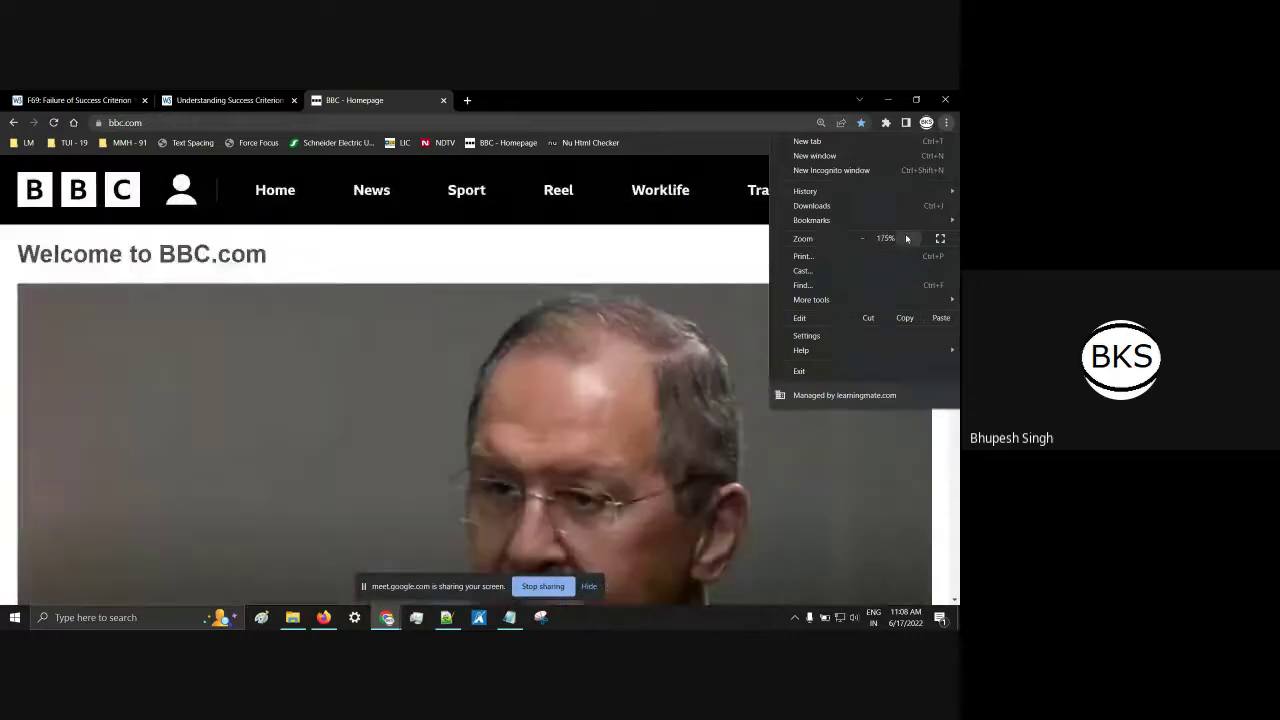
left_click(907, 238)
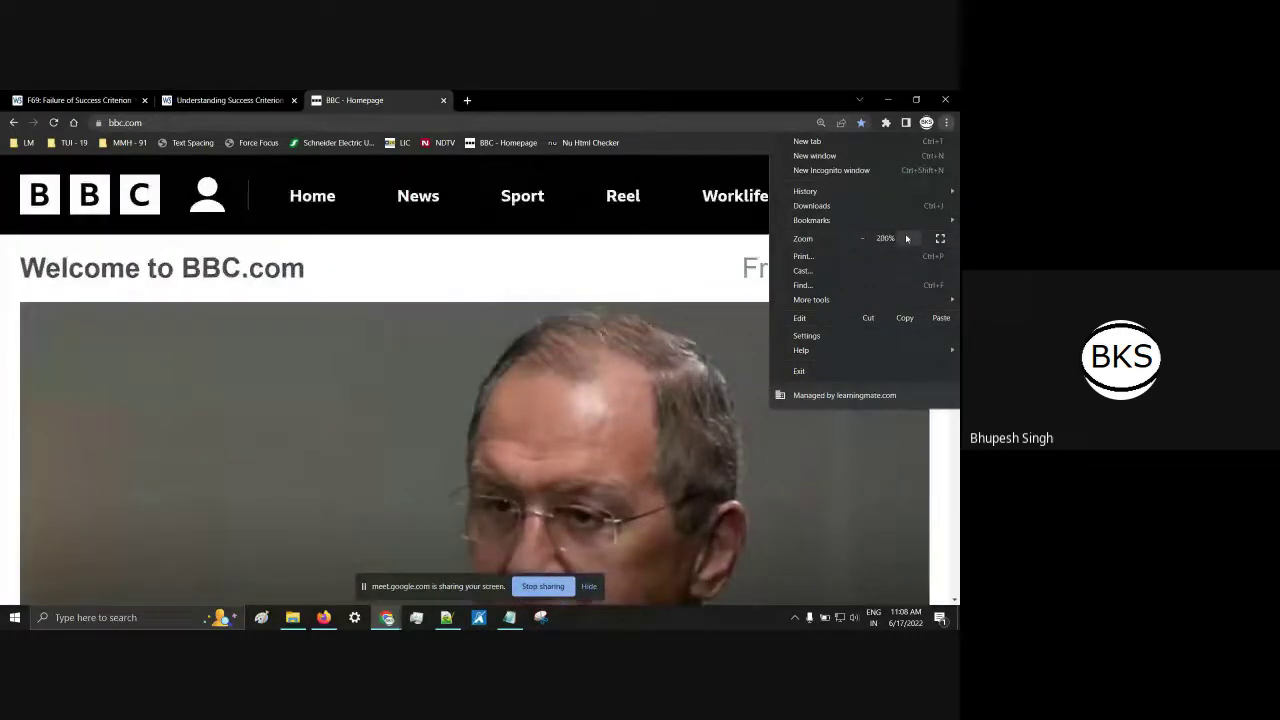
left_click(713, 279)
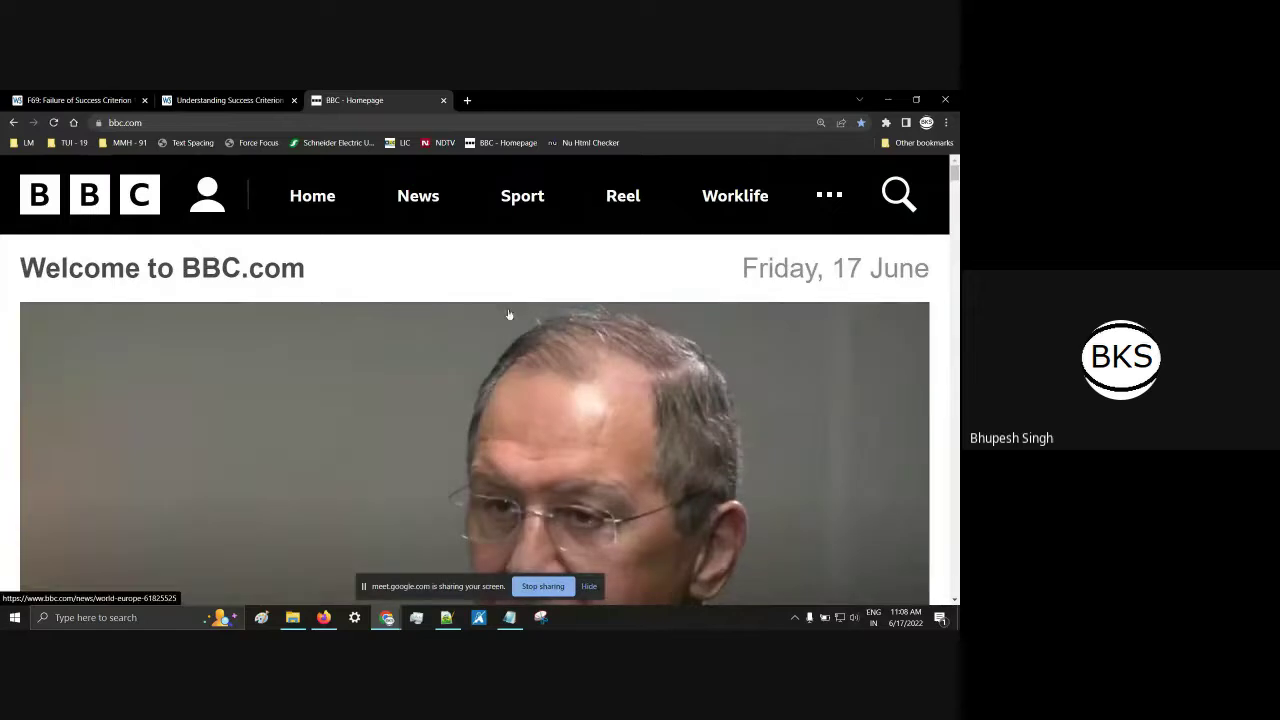
Step: Scroll through the zoomed BBC stories, then switch to the W3C F69 failure technique tab
scroll(600, 370, "down", 1)
scroll(621, 385, "down", 1)
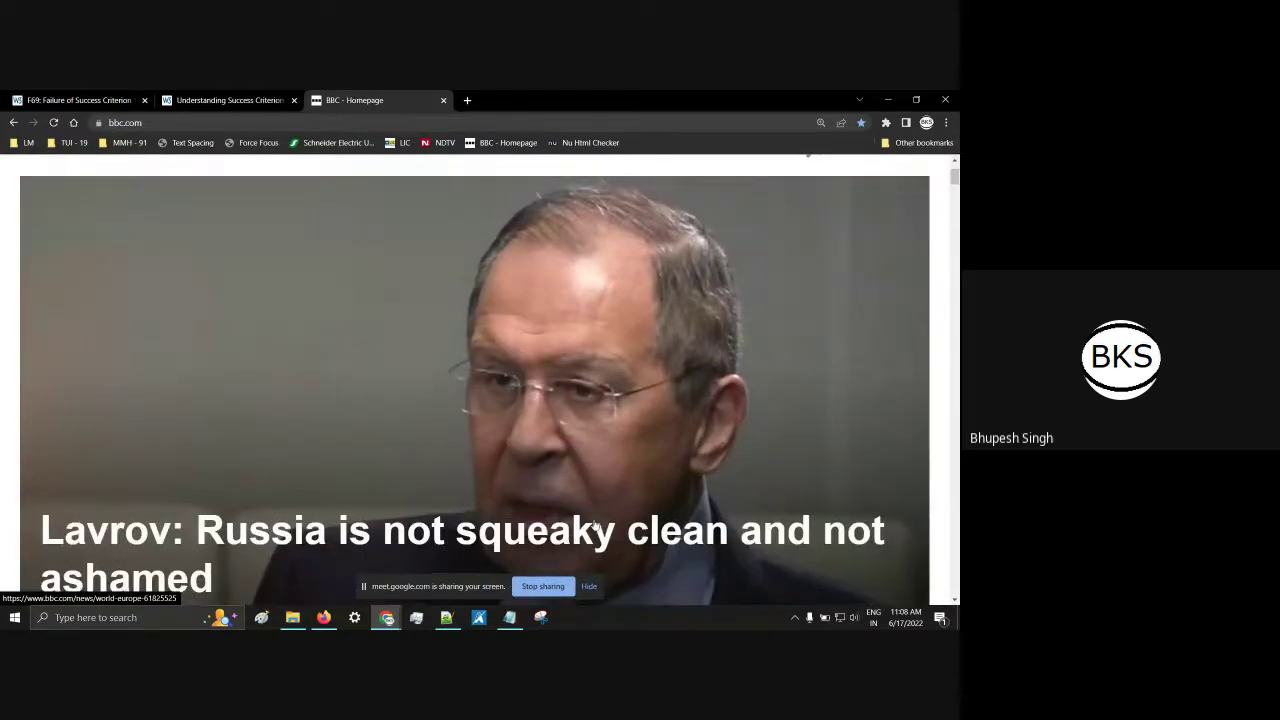
scroll(567, 473, "down", 2)
scroll(567, 473, "down", 2)
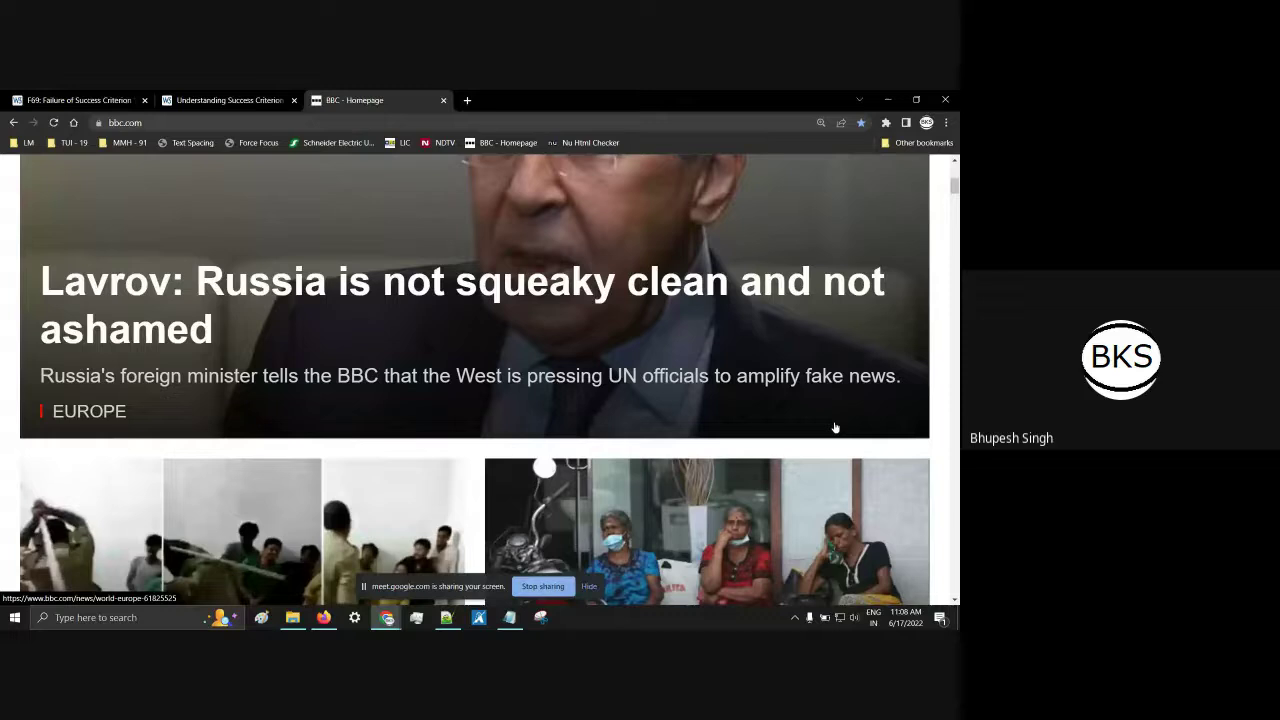
scroll(751, 423, "down", 3)
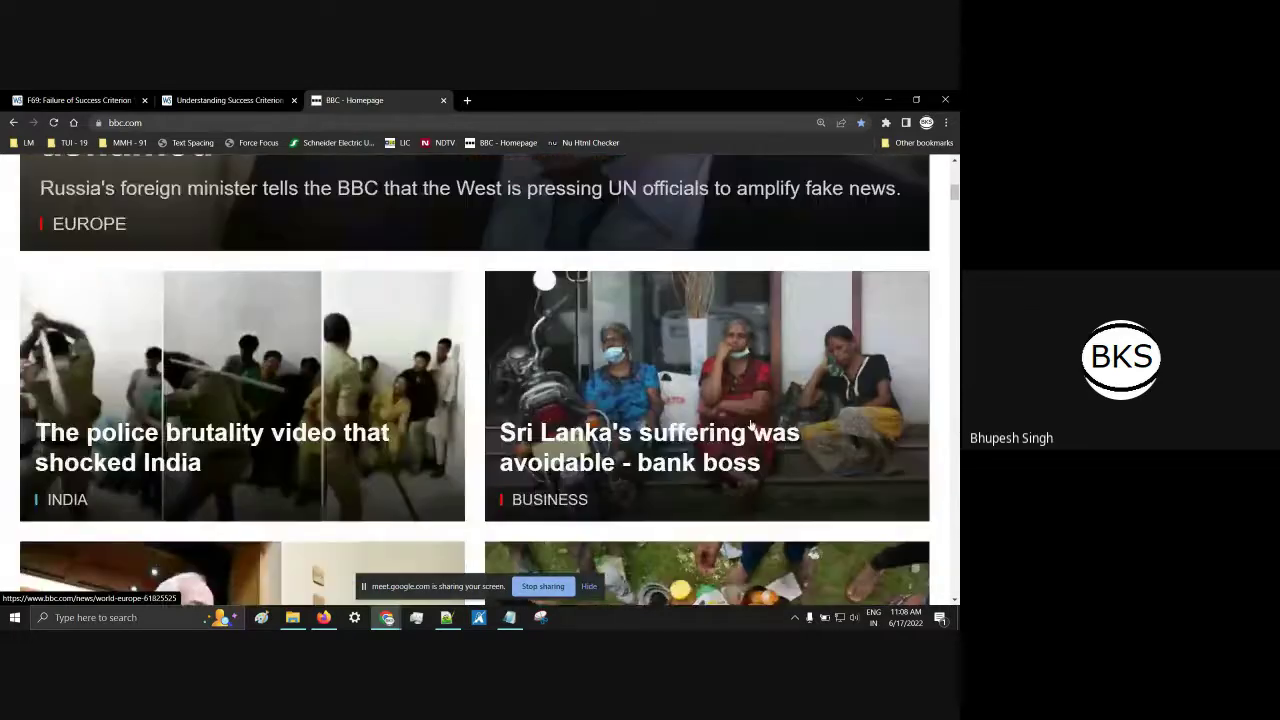
scroll(741, 455, "down", 5)
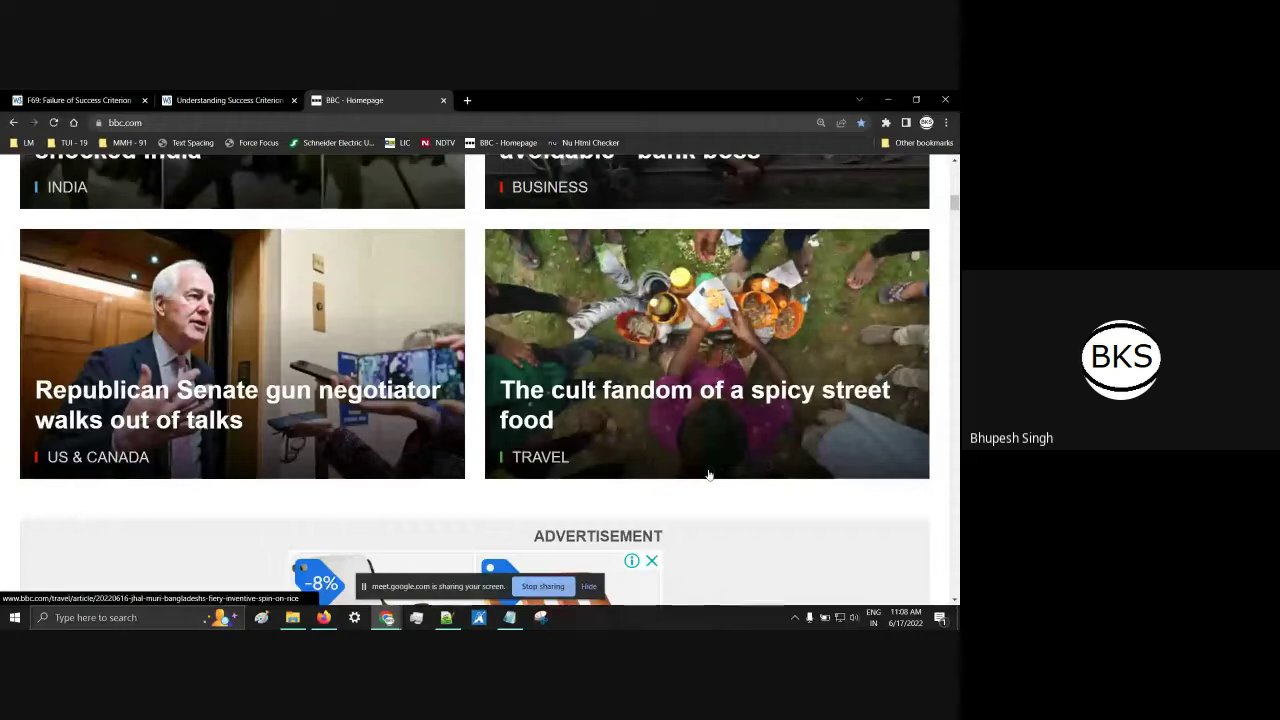
scroll(714, 476, "down", 1)
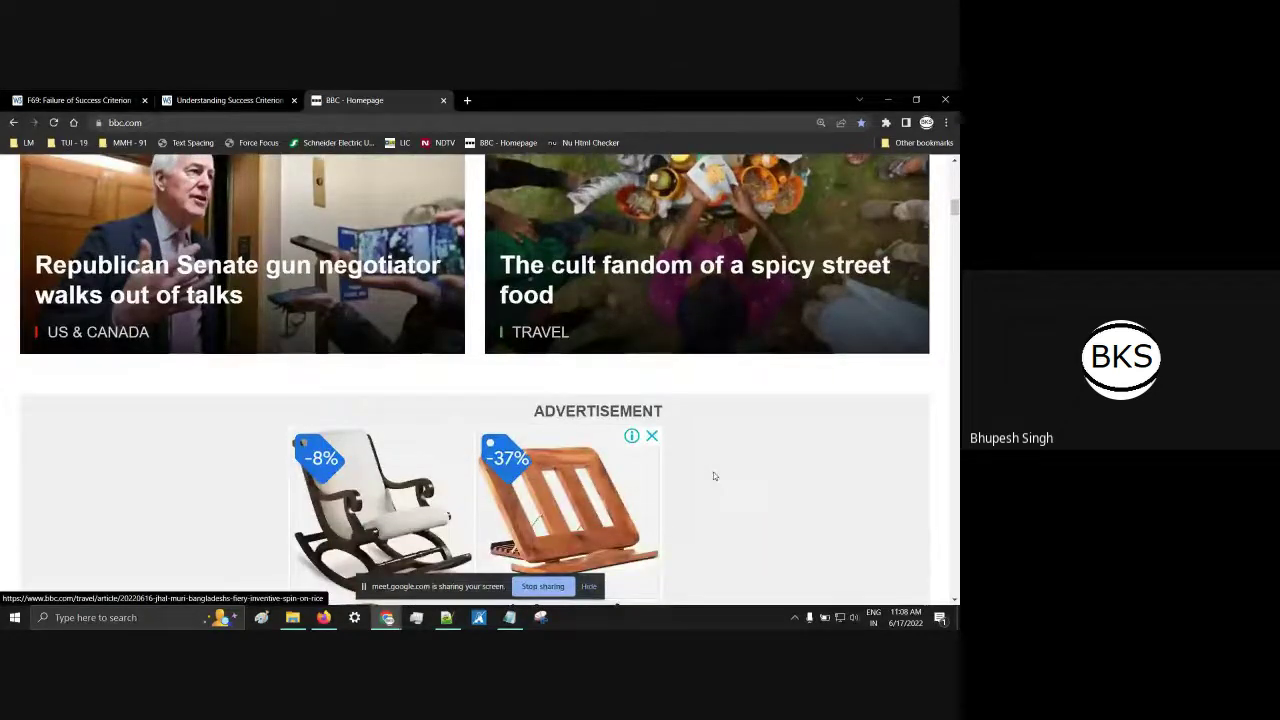
scroll(713, 472, "up", 2)
left_click(75, 100)
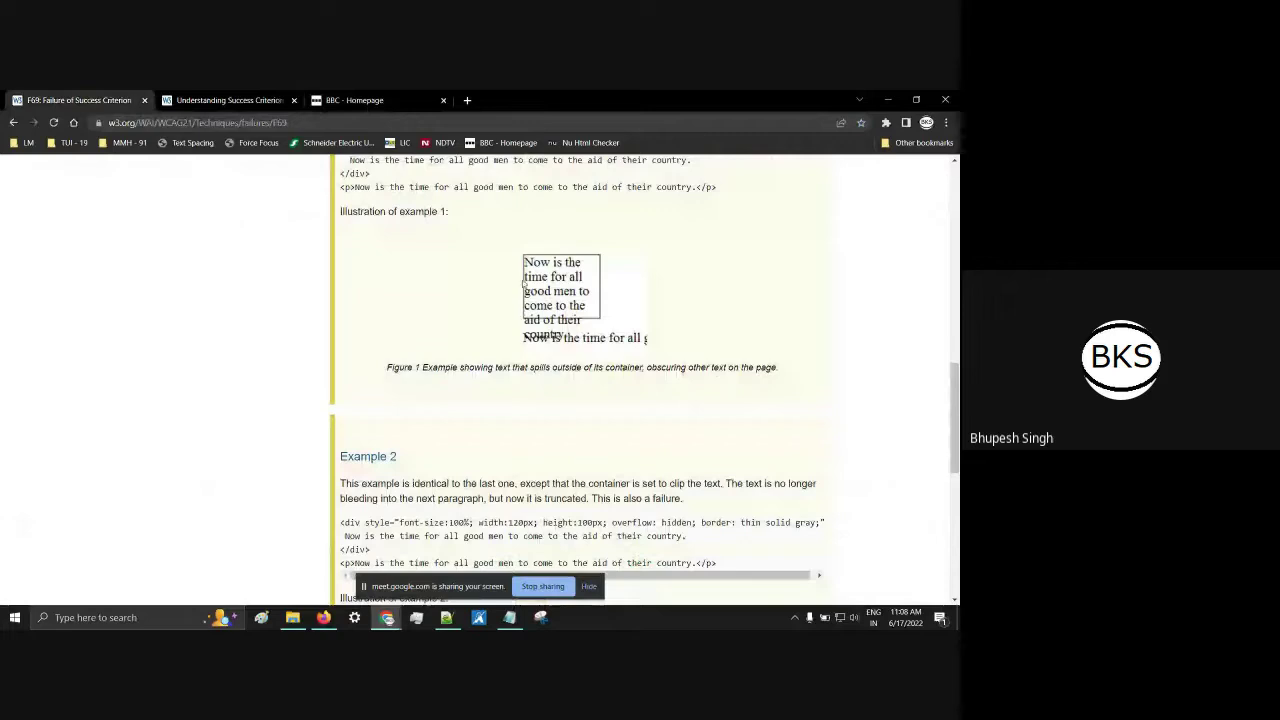
scroll(555, 326, "up", 1)
scroll(555, 324, "up", 1)
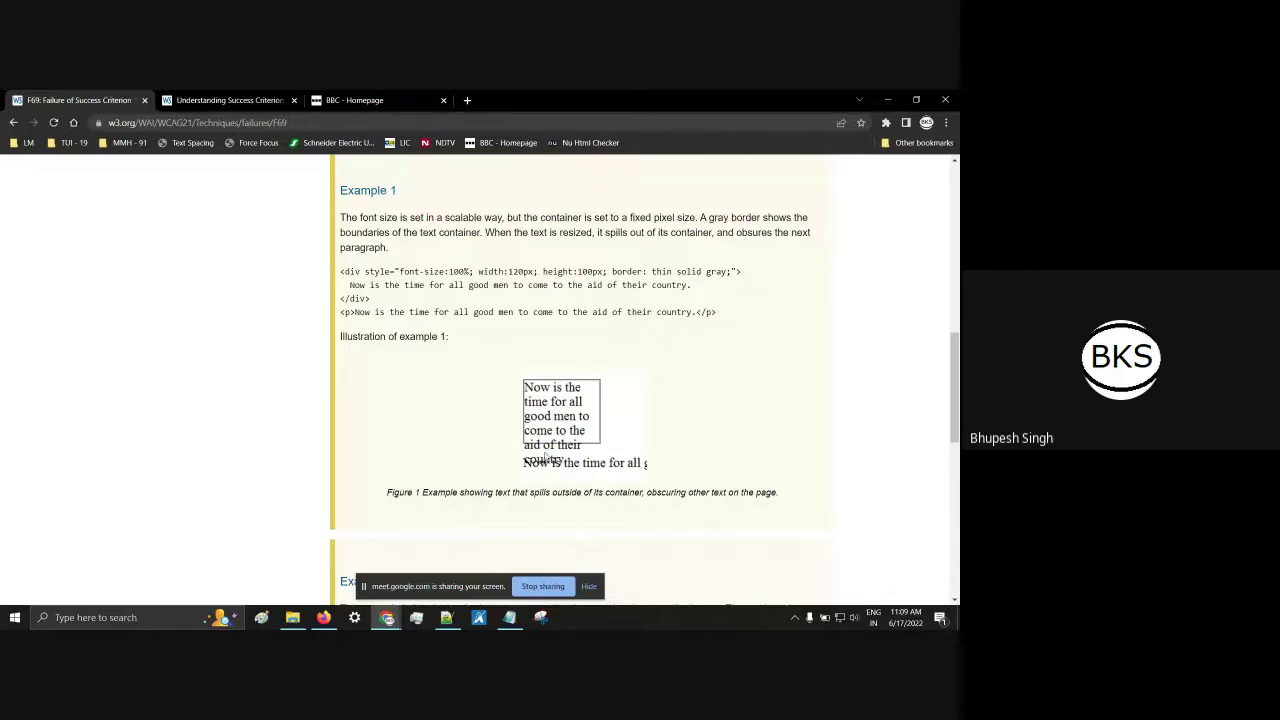
Step: Move from the Figure 1 caption down to Example 2 and its Figure 2 clipped-text illustration
left_click_drag(657, 494, 779, 494)
left_click(709, 443)
scroll(709, 443, "down", 2)
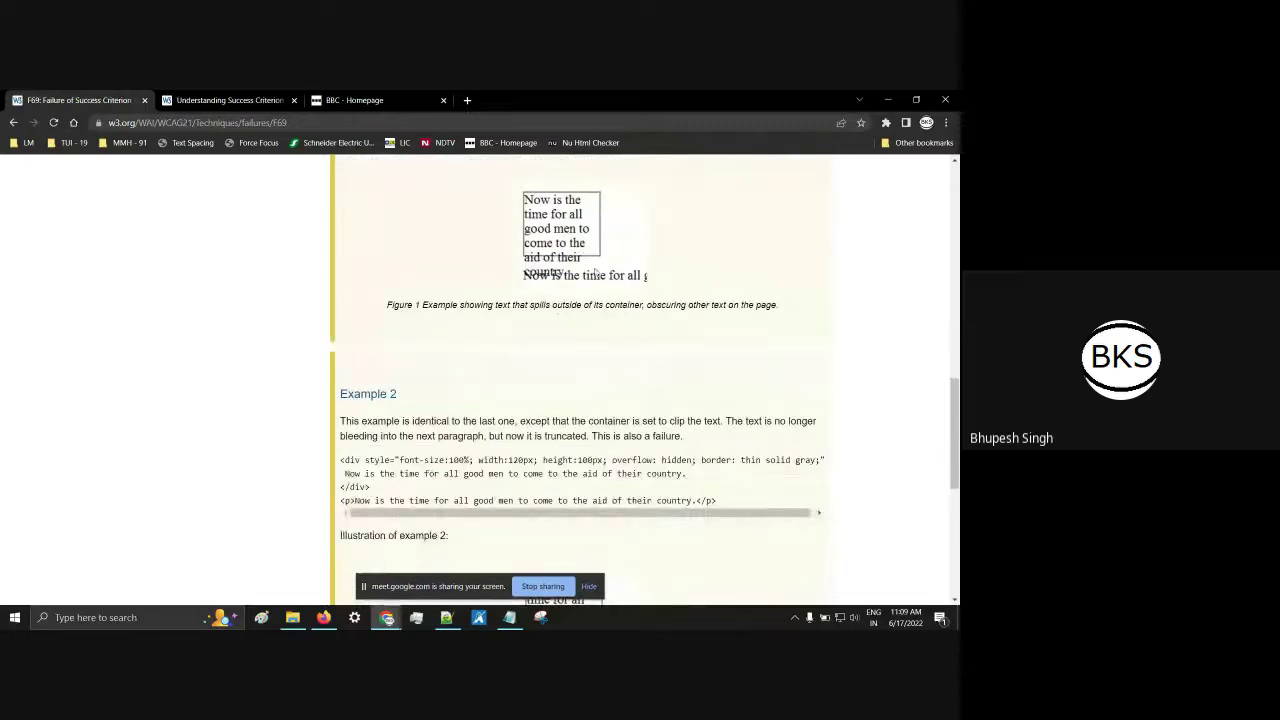
scroll(592, 330, "down", 2)
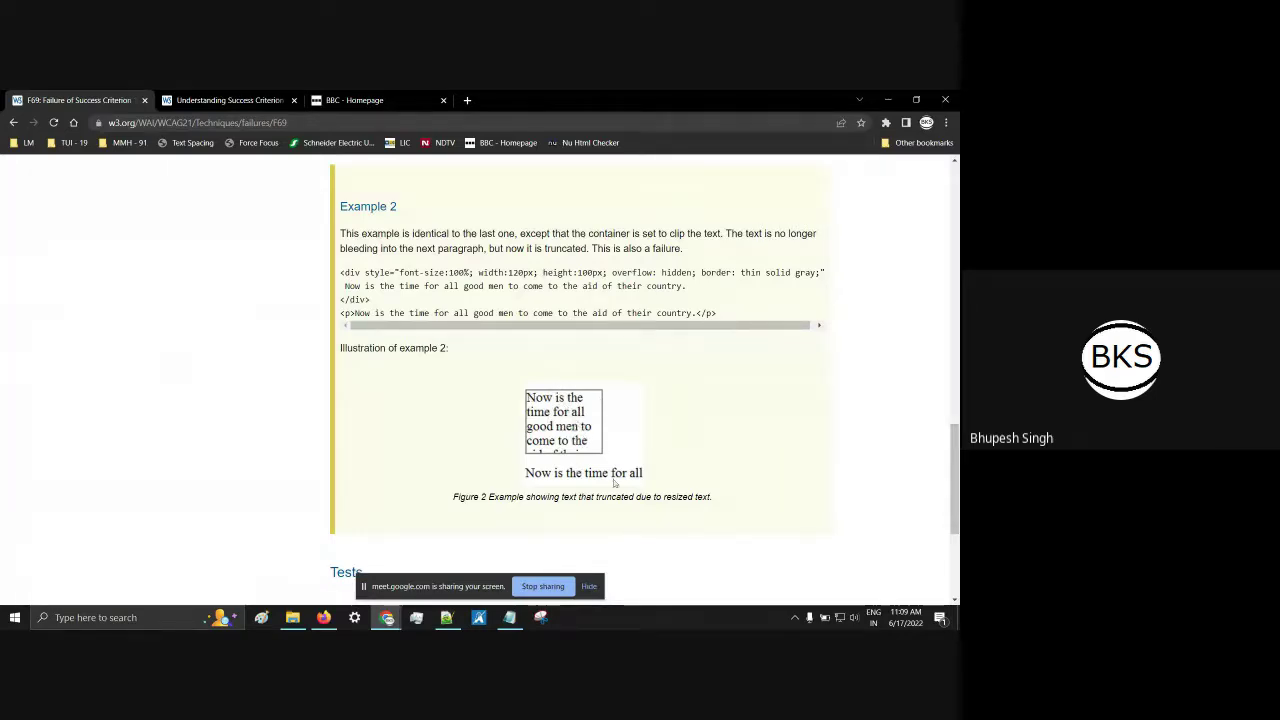
left_click_drag(640, 497, 560, 496)
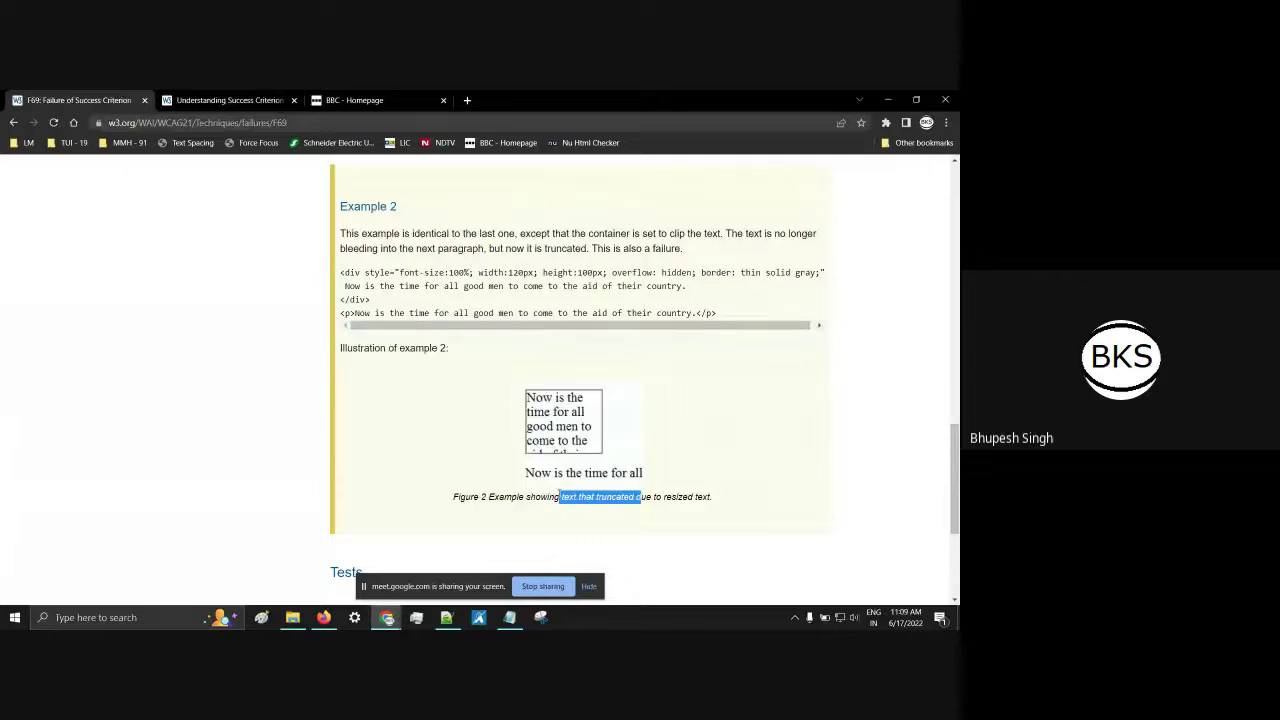
left_click(641, 497)
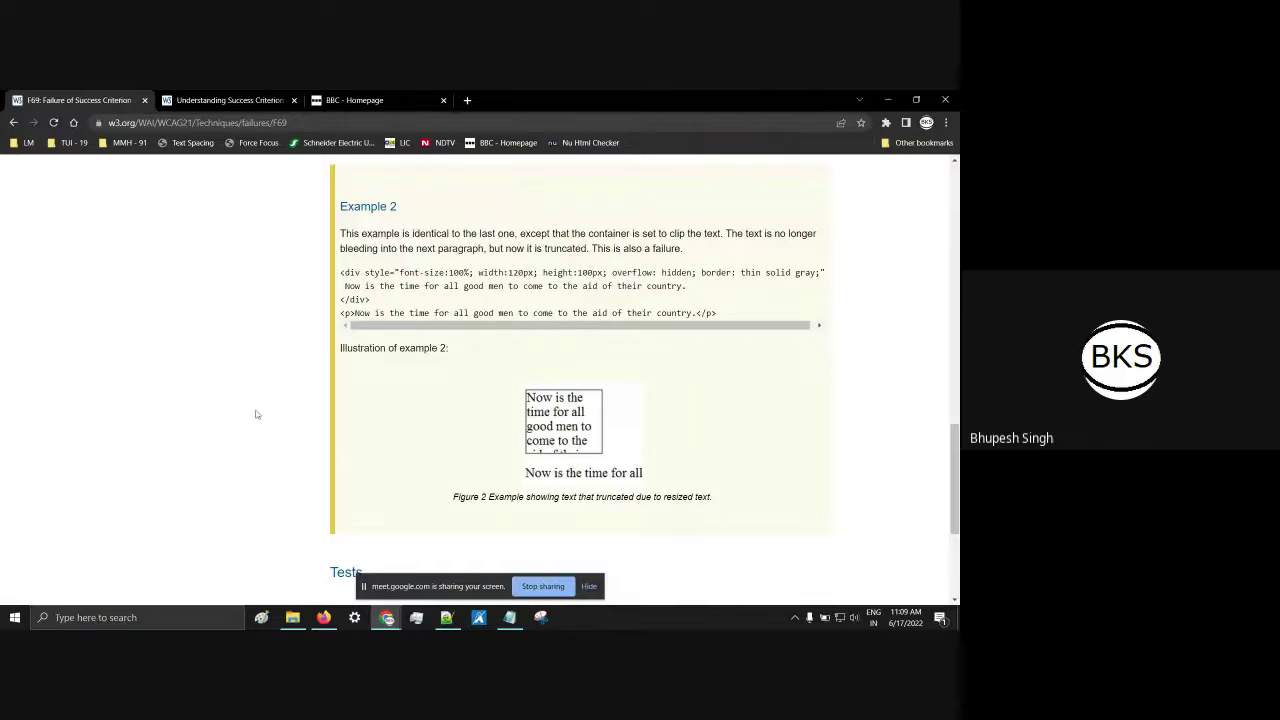
scroll(270, 410, "up", 7)
Step: In Firefox Settings, search 'font' and change the default font size from 16 to 32
left_click(323, 617)
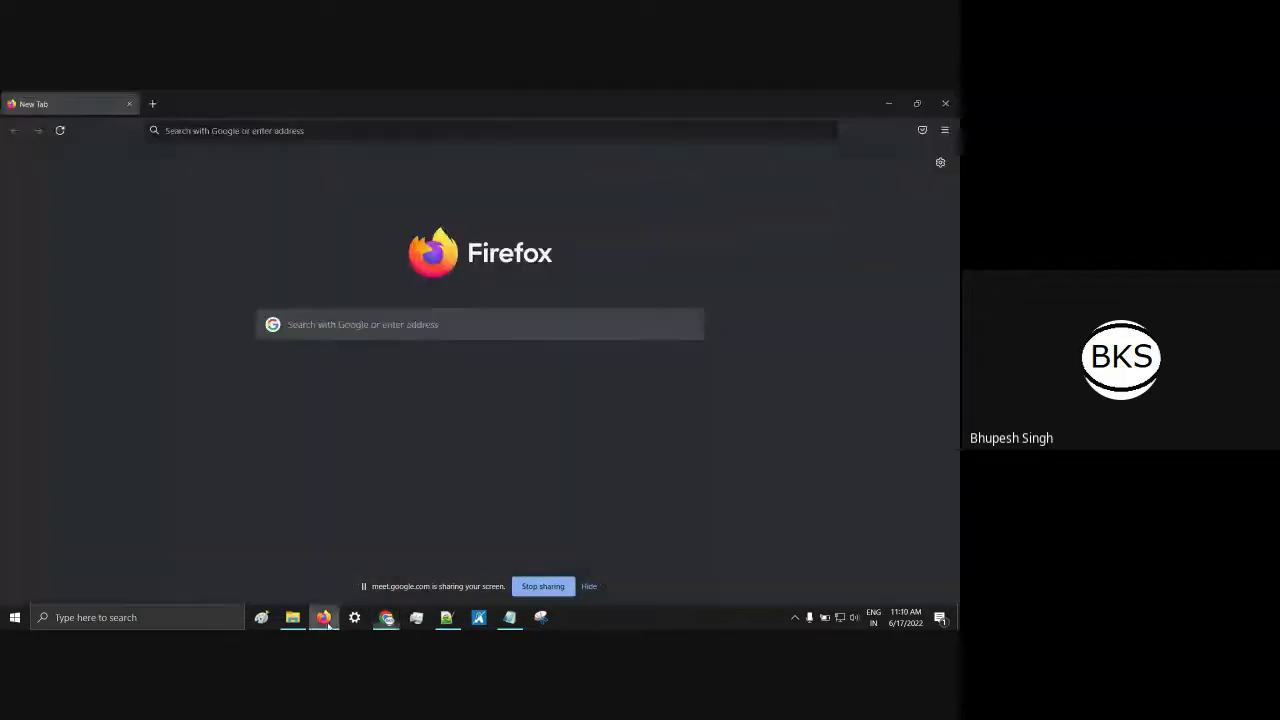
left_click(944, 130)
left_click(810, 440)
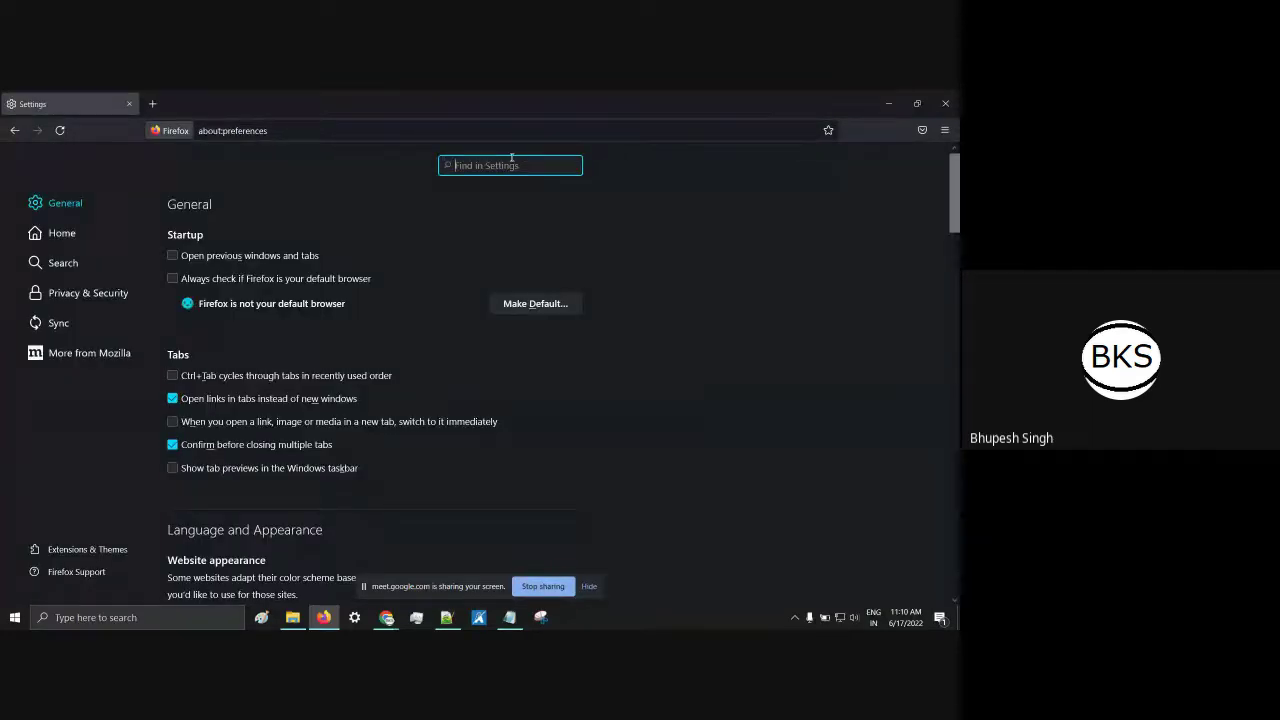
type("font")
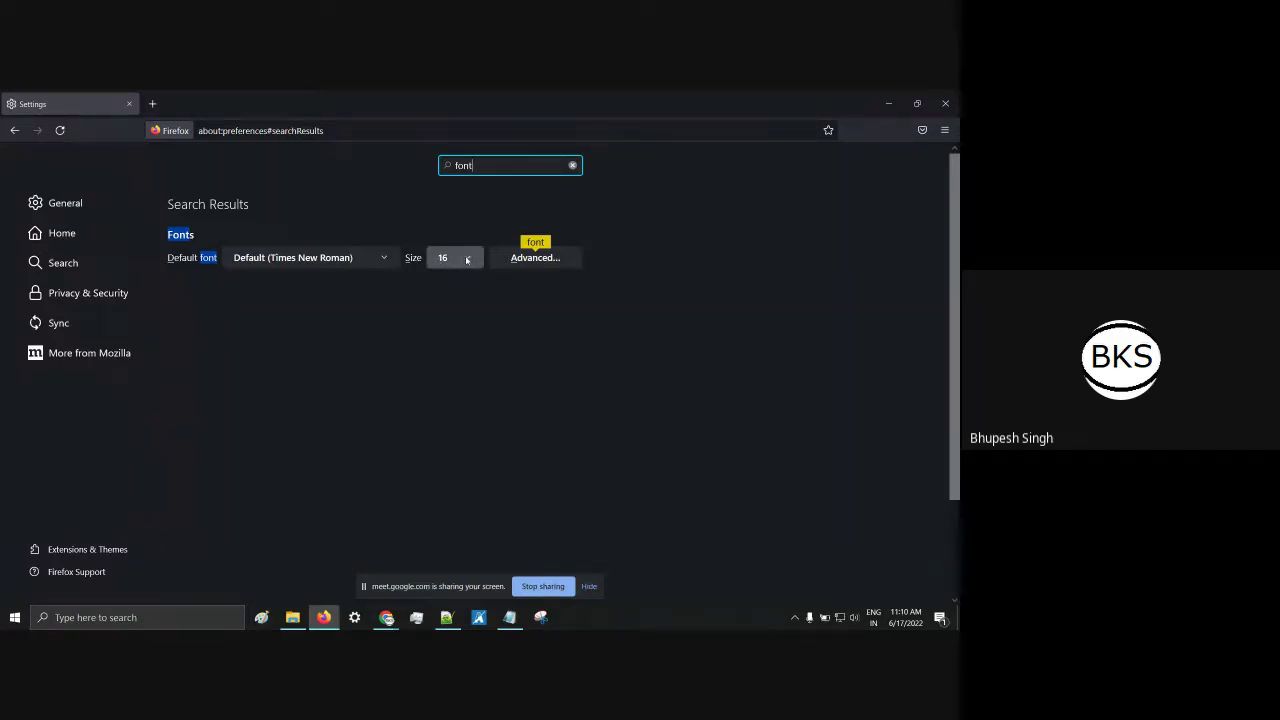
left_click(466, 259)
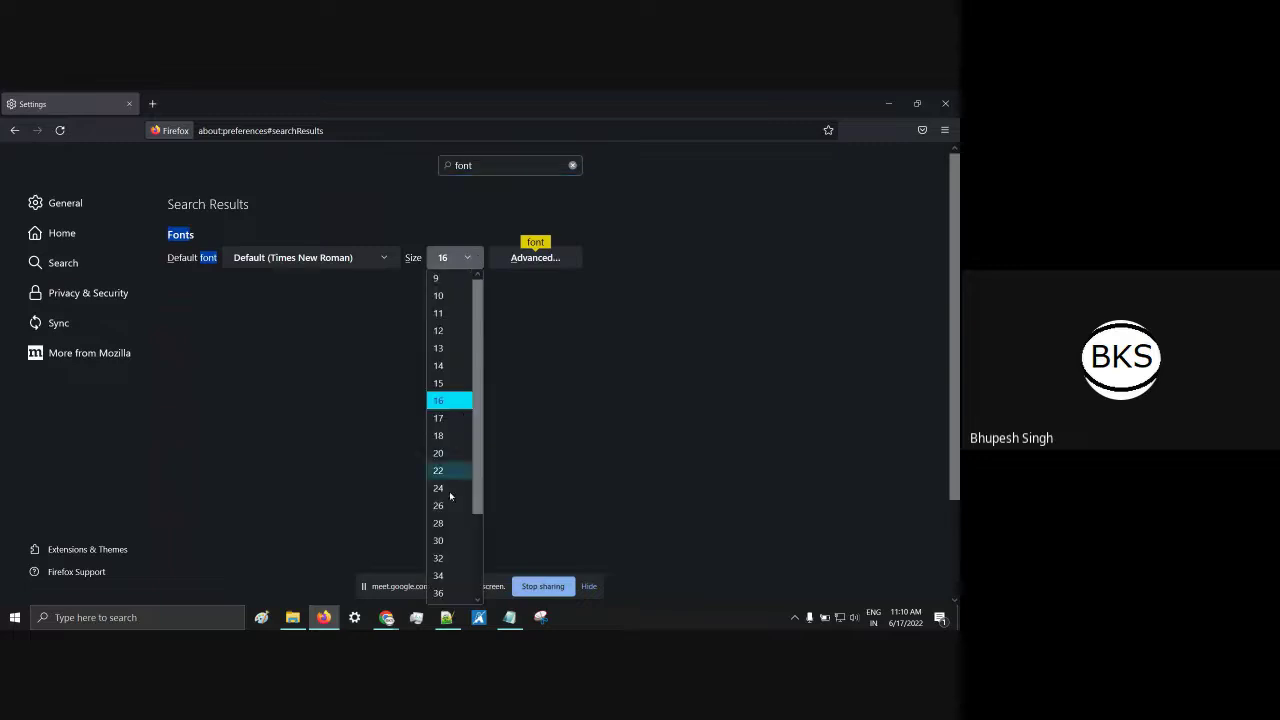
left_click(443, 560)
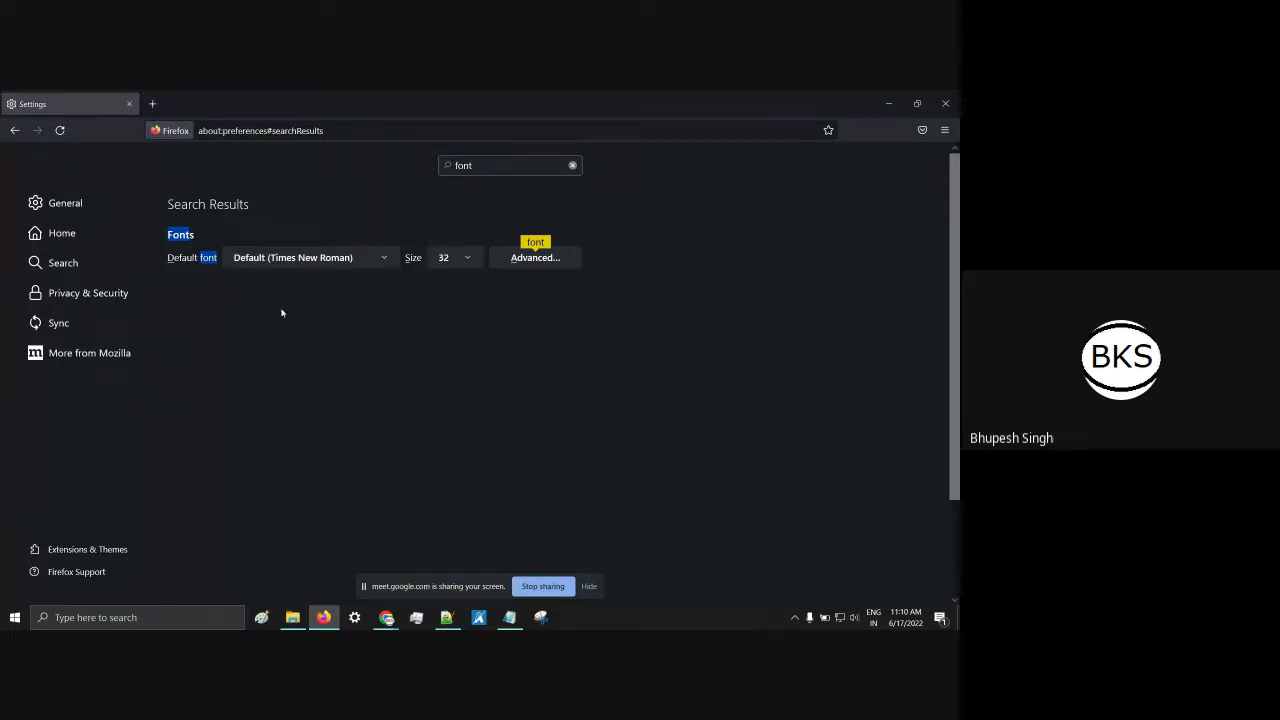
left_click(15, 617)
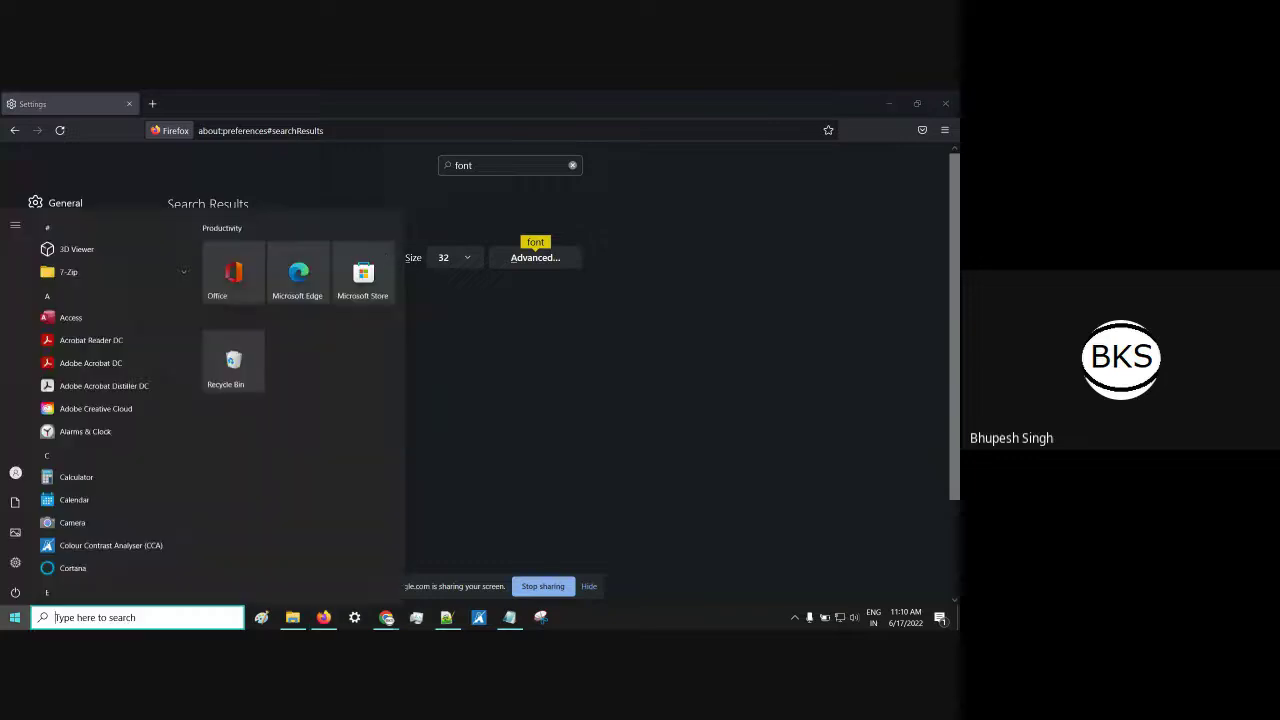
left_click(15, 617)
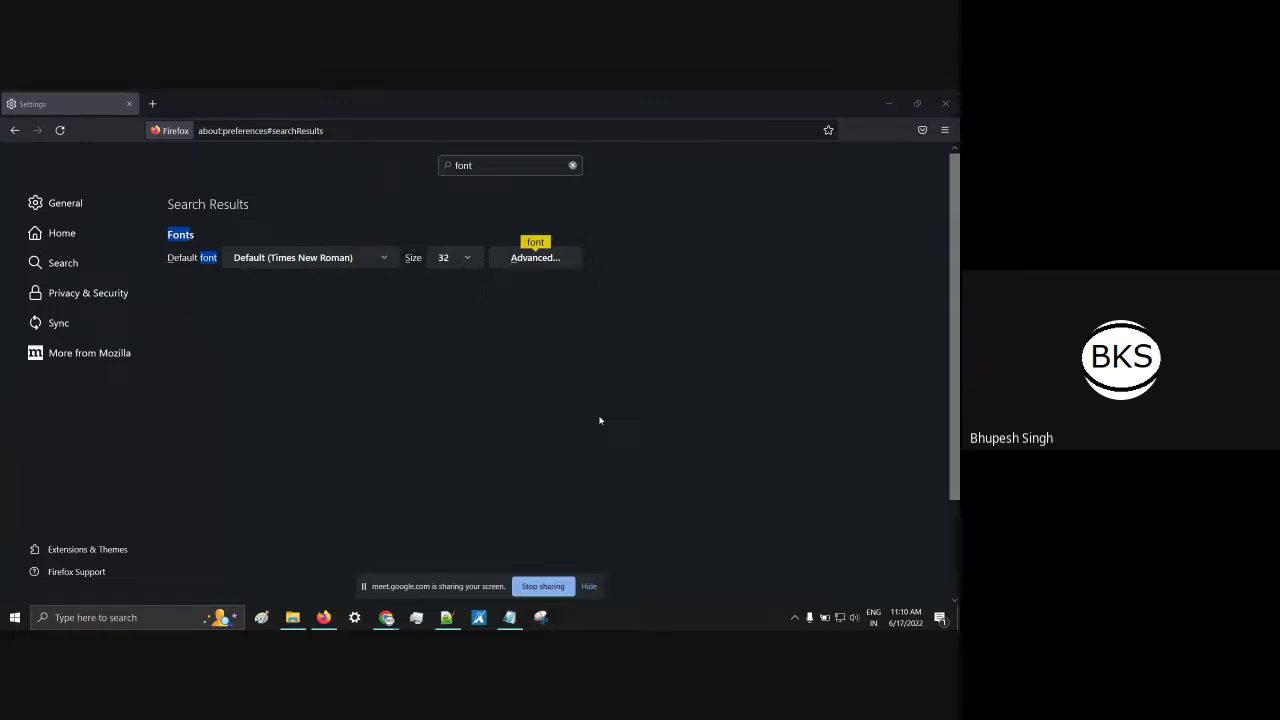
left_click(465, 260)
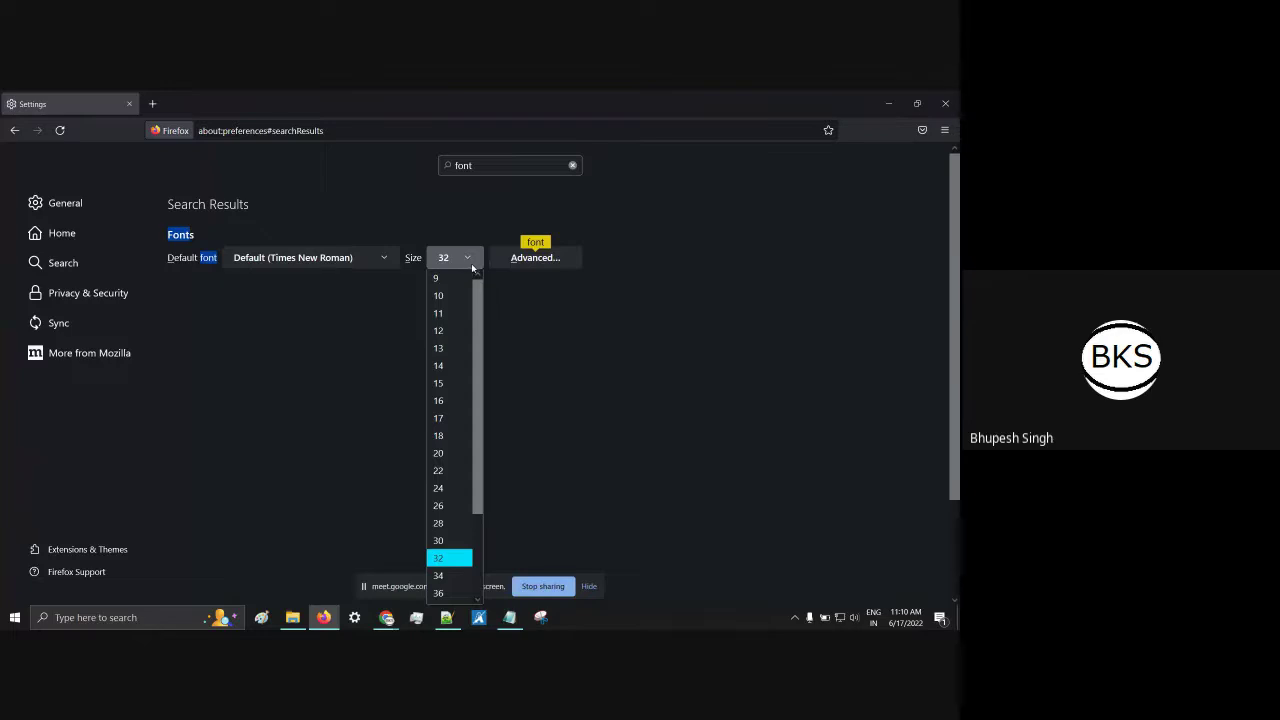
left_click(551, 360)
key("super")
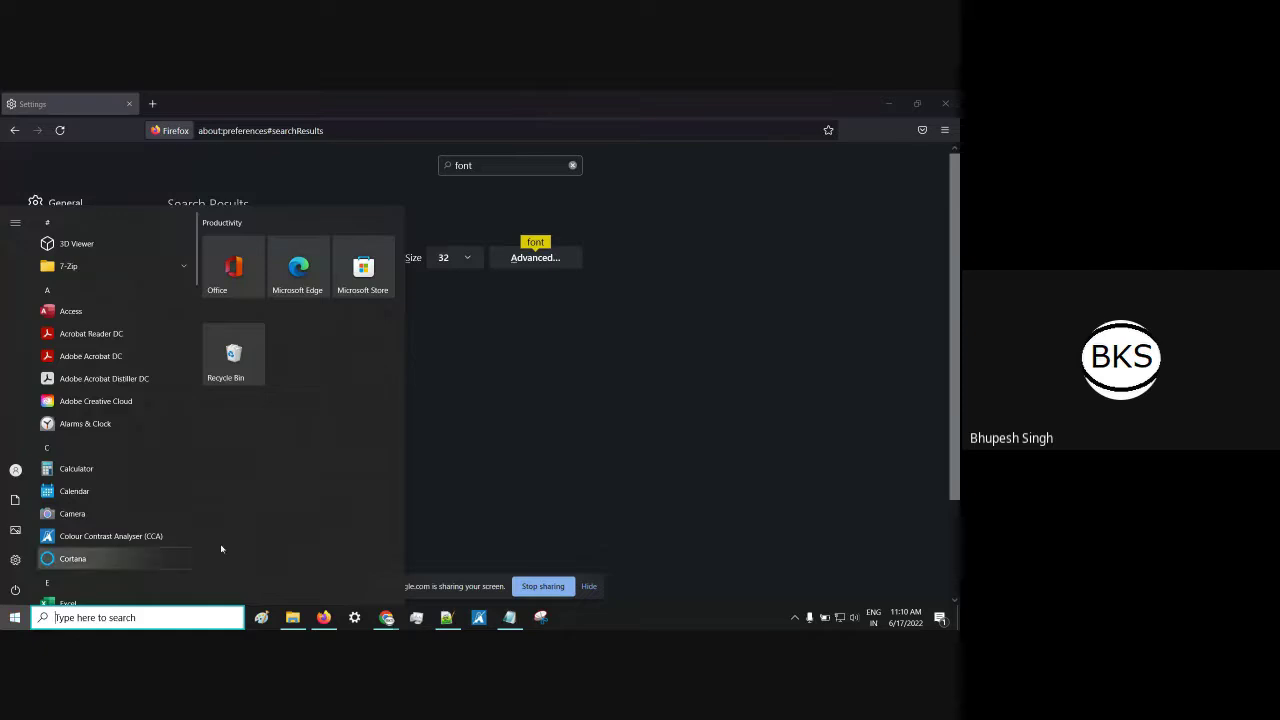
mouse_move(13, 561)
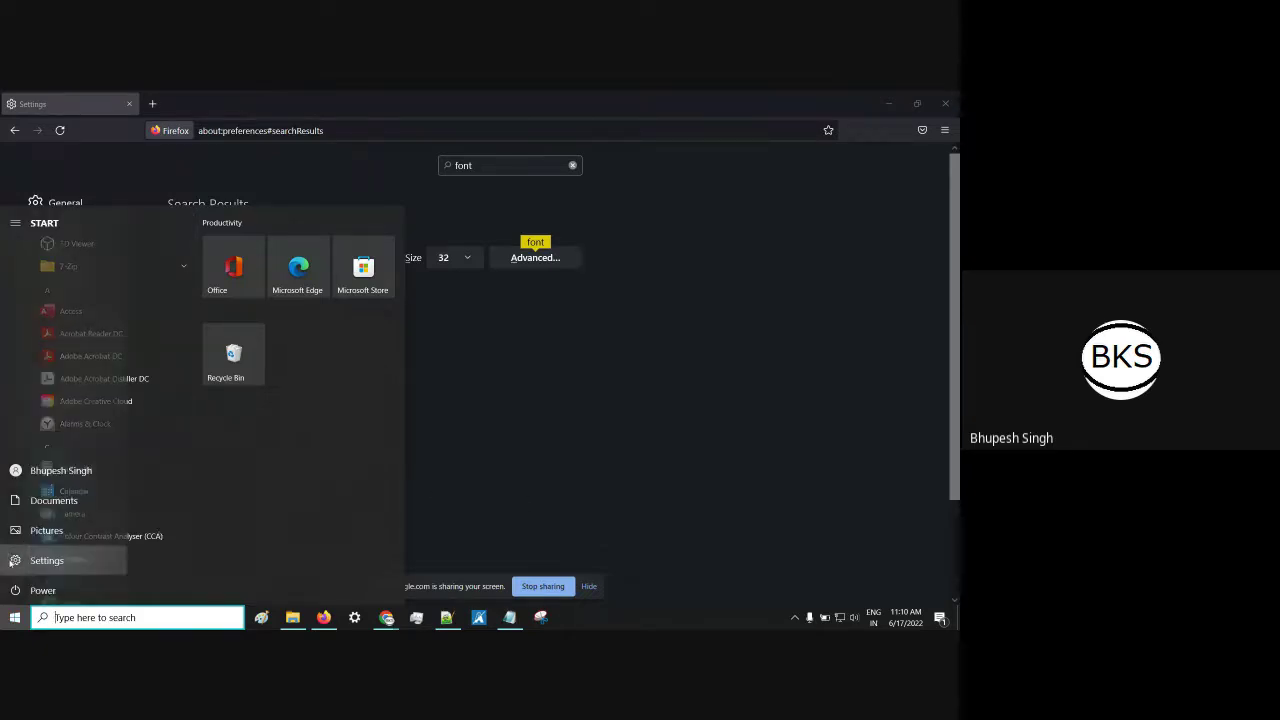
left_click(477, 480)
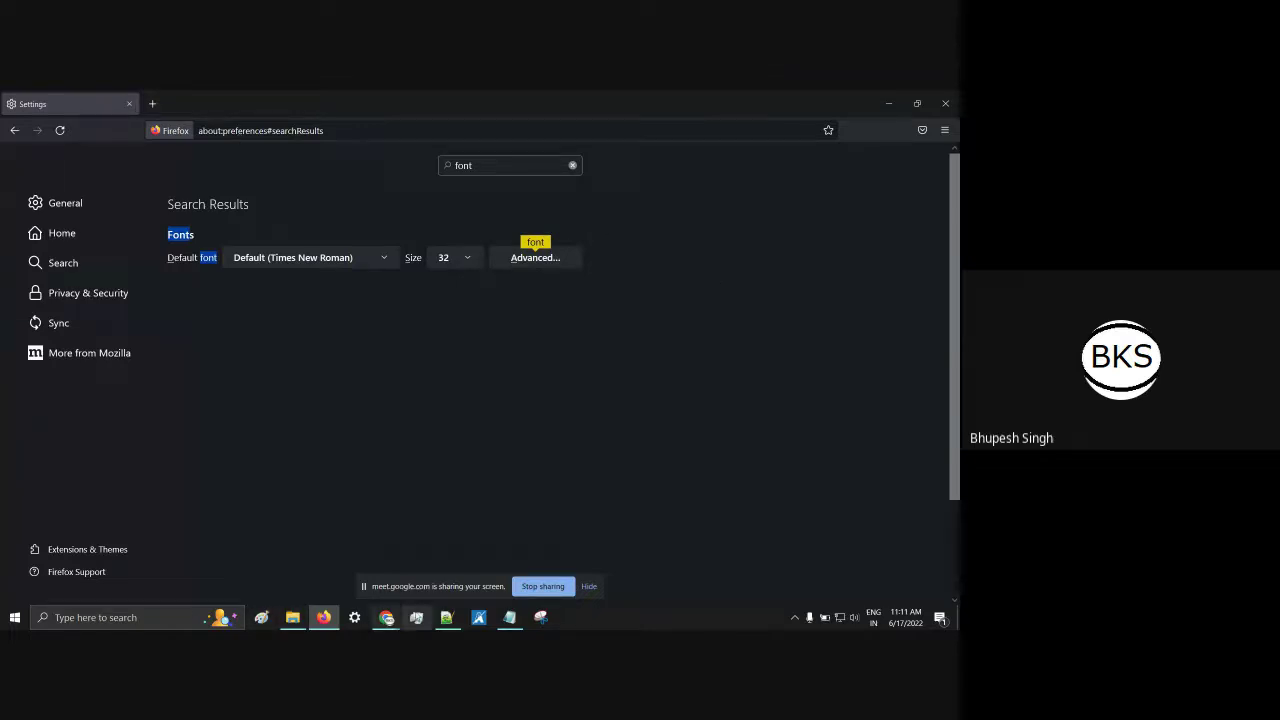
mouse_move(395, 622)
left_click(360, 580)
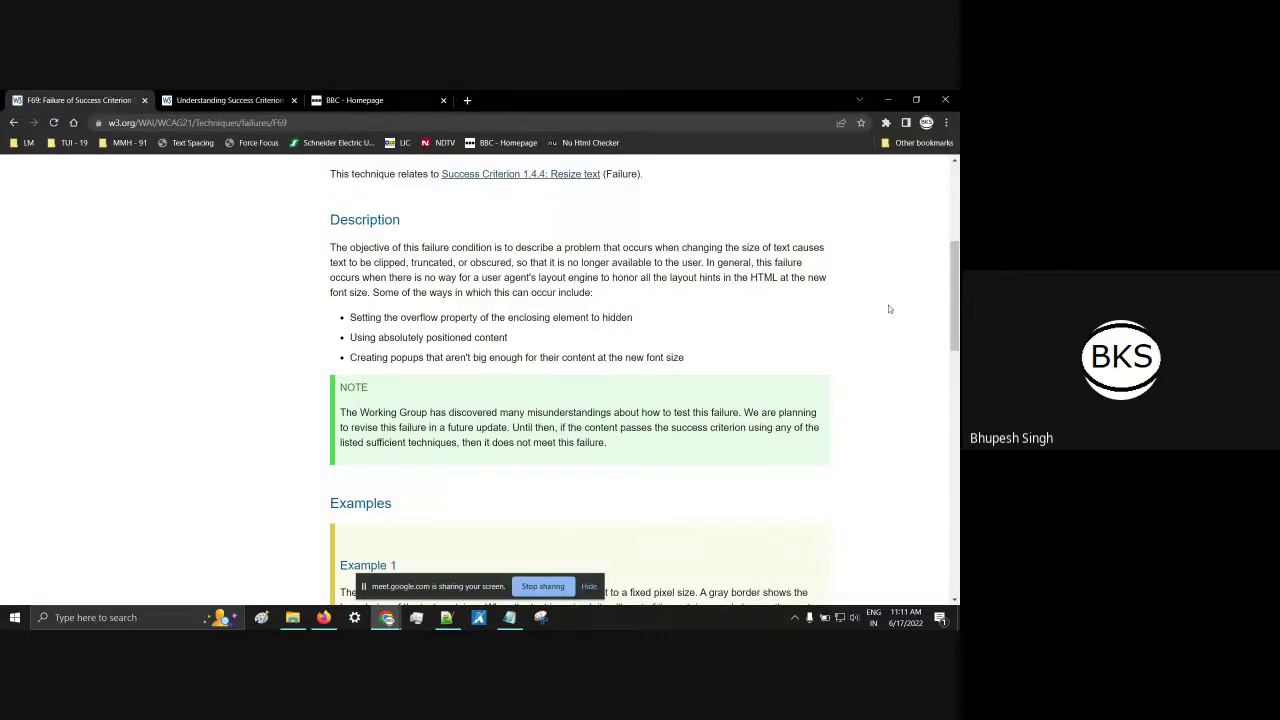
scroll(398, 453, "up", 3)
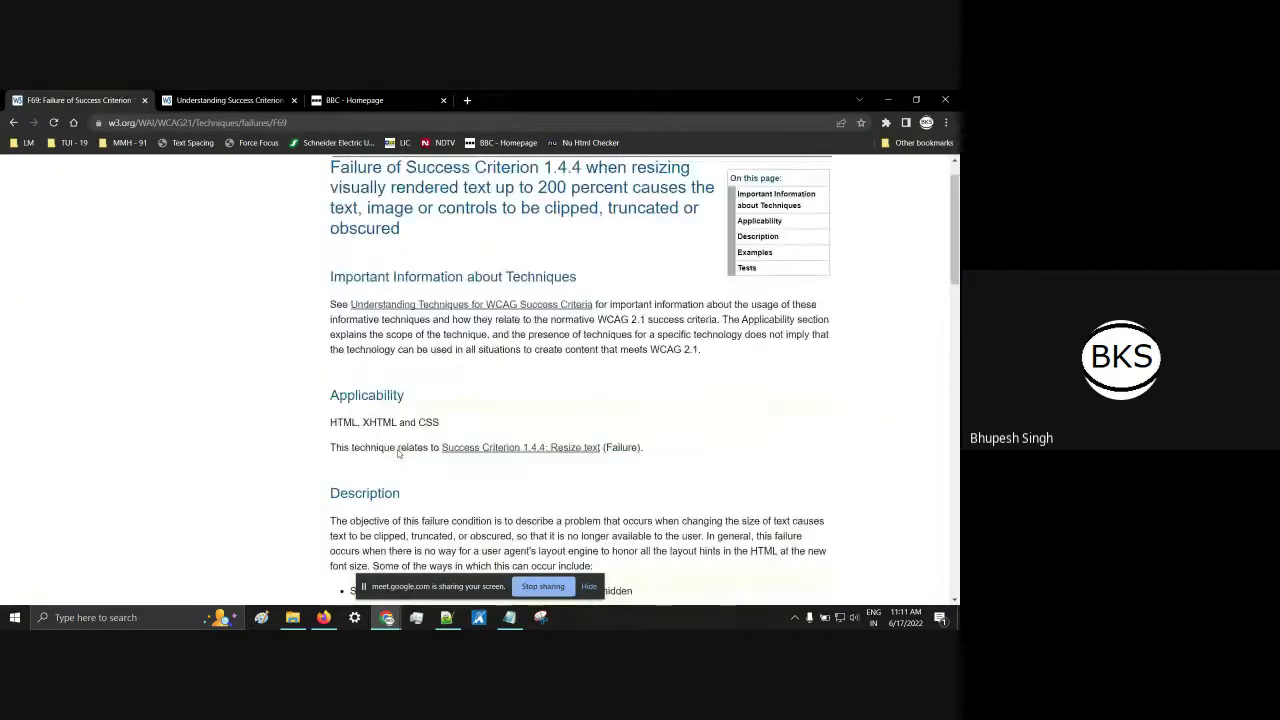
scroll(398, 453, "up", 1)
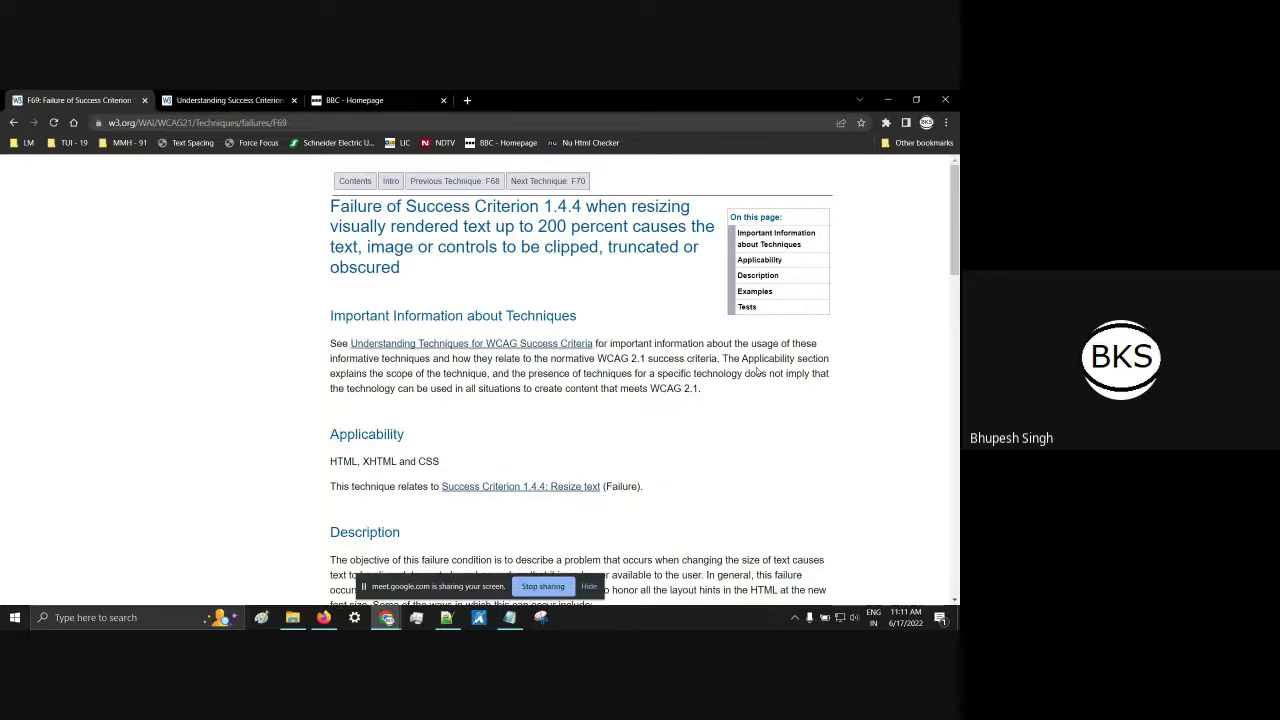
key("ctrl+plus")
key("ctrl+plus")
key("ctrl+plus")
key("ctrl+plus")
key("ctrl+plus")
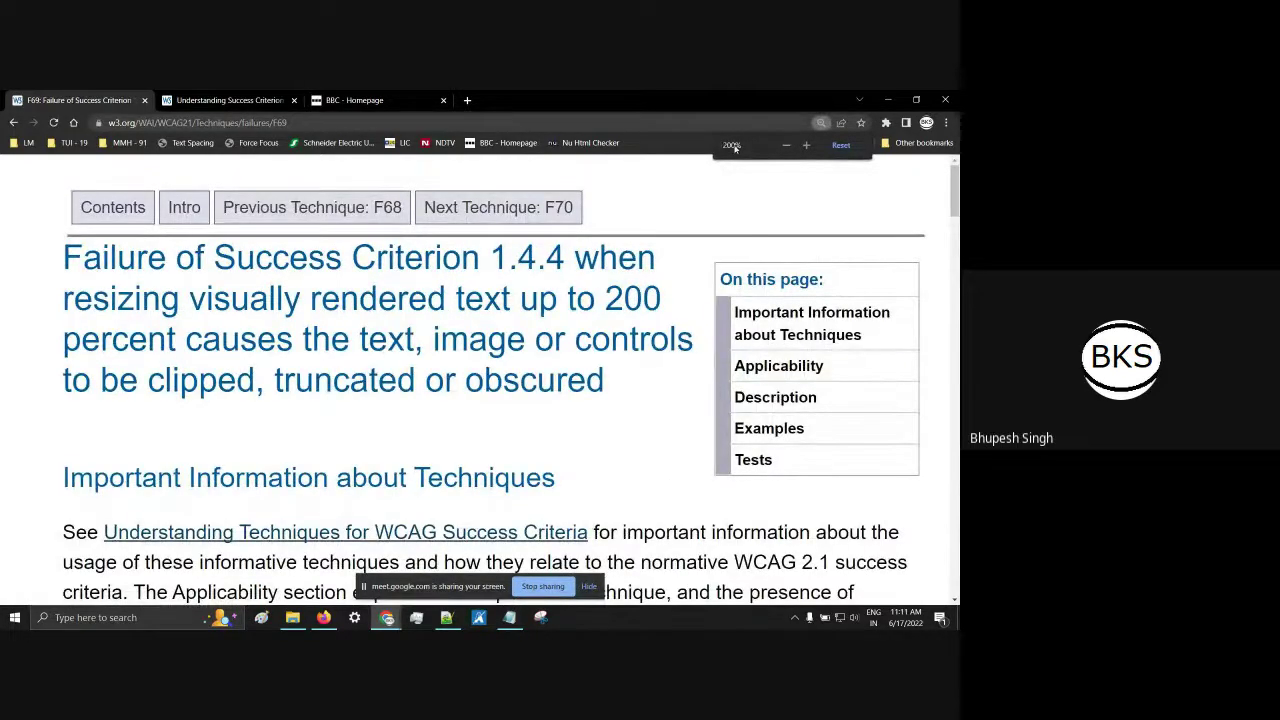
scroll(556, 353, "down", 6)
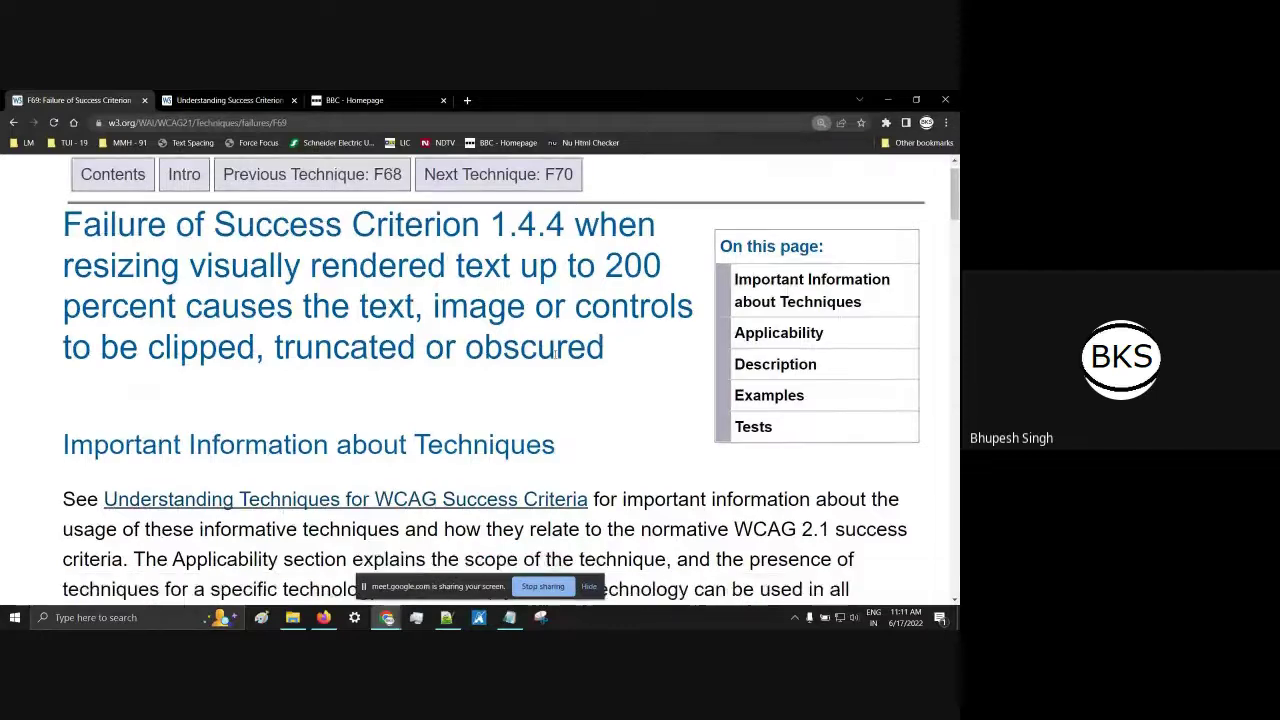
scroll(556, 357, "down", 5)
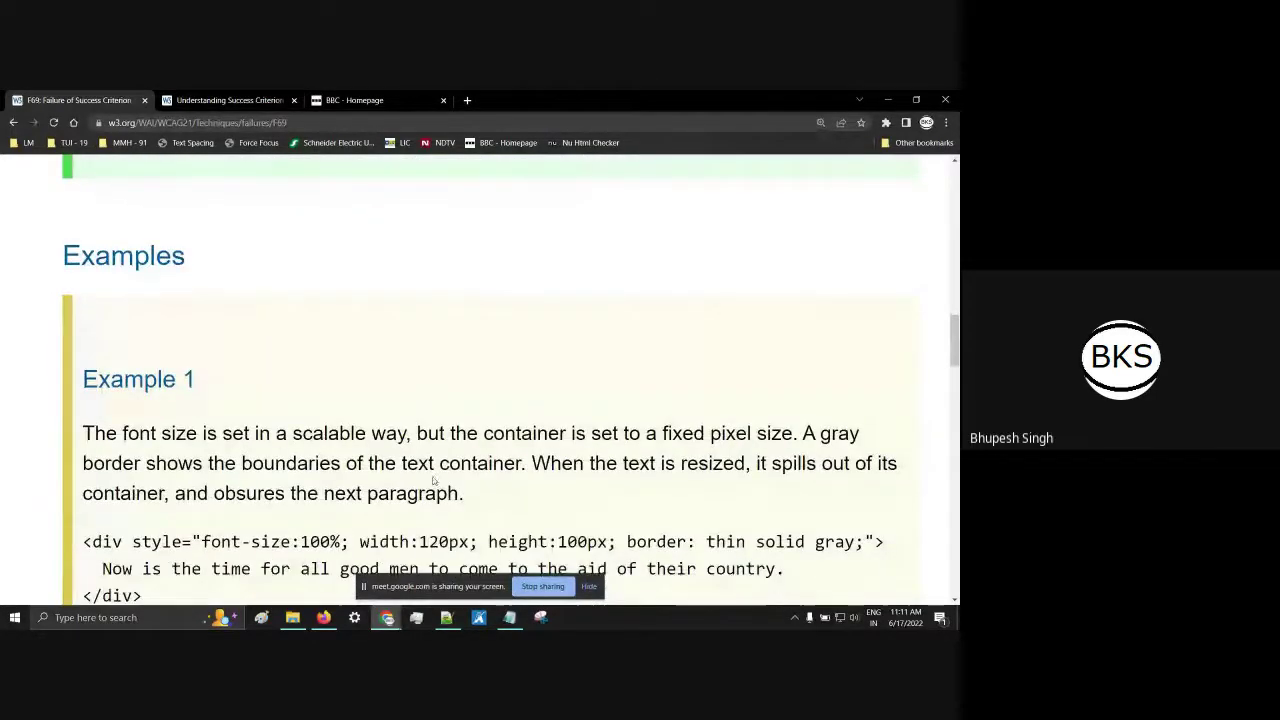
left_click_drag(438, 466, 594, 466)
scroll(500, 433, "up", 10)
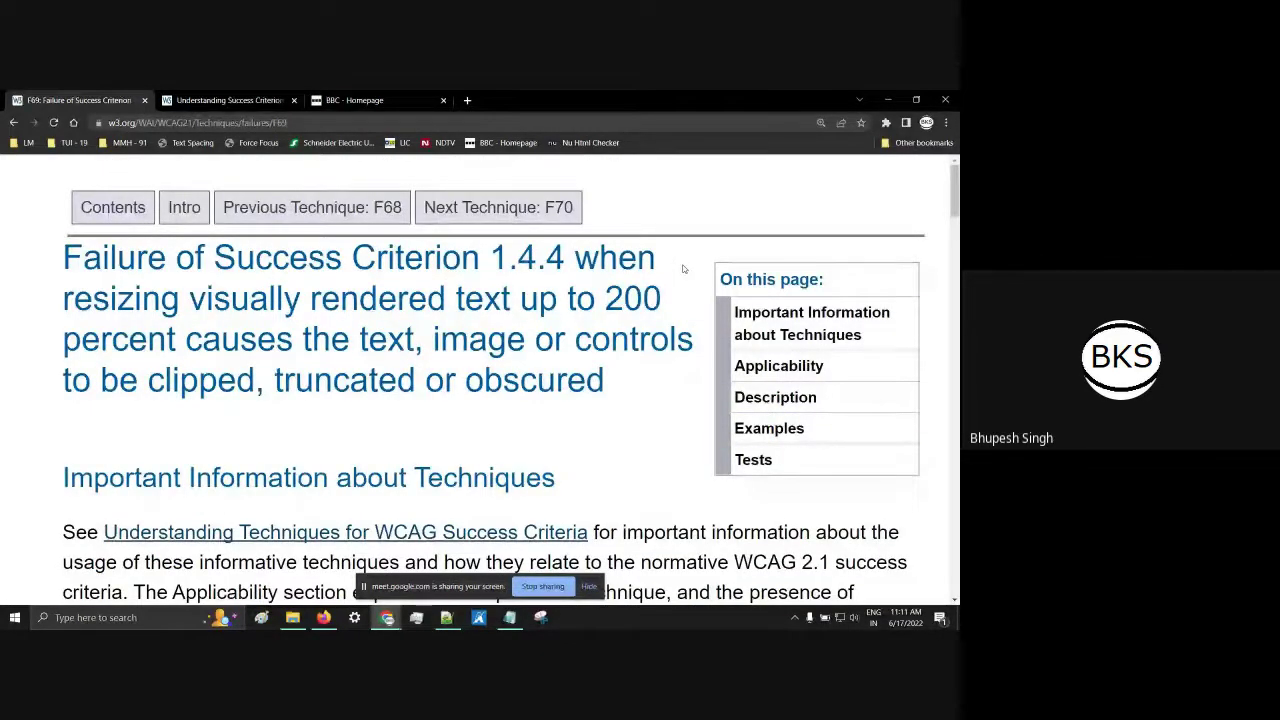
key("ctrl+minus")
key("ctrl+minus")
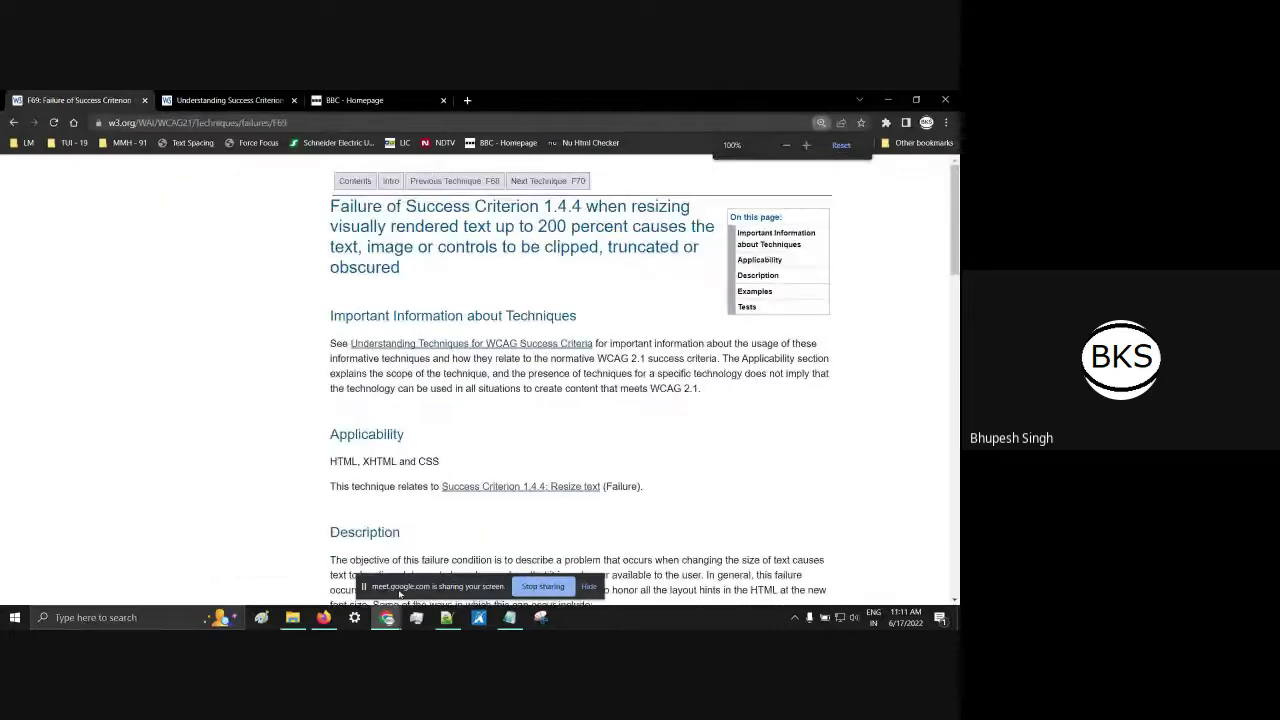
left_click(323, 617)
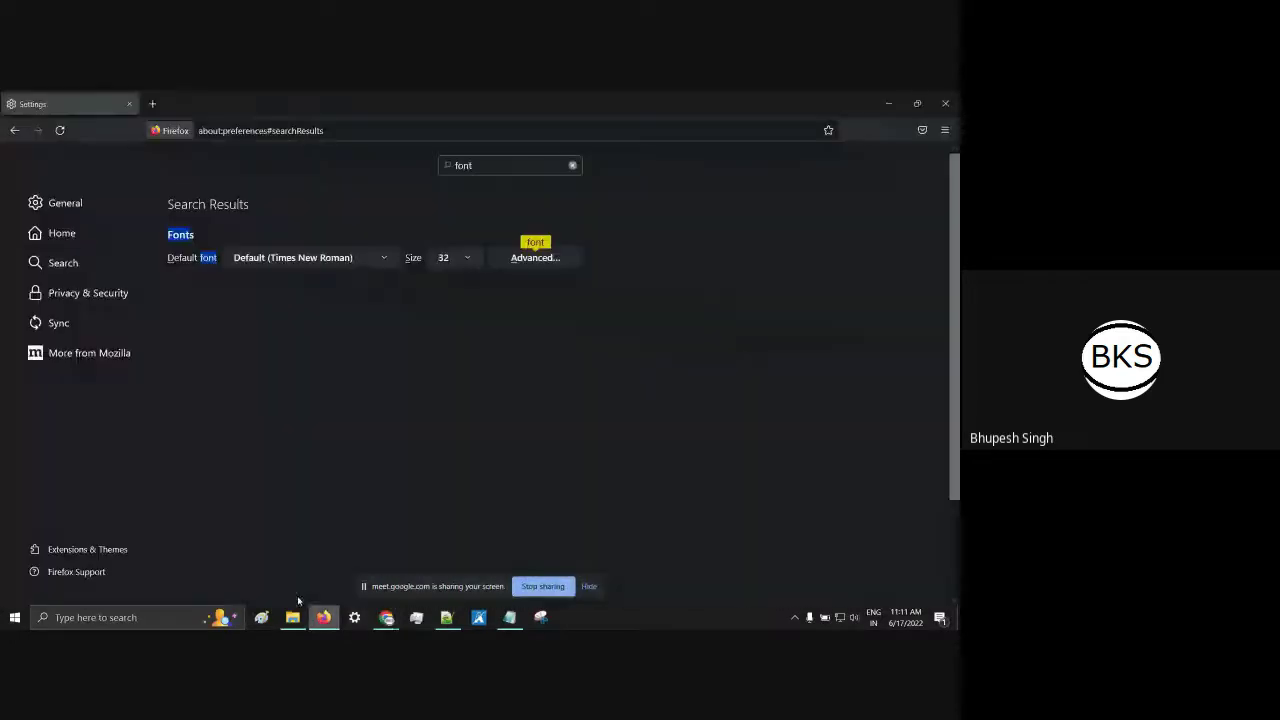
Step: Load the BBC homepage in a new Firefox tab using the bookmark address copied from Chrome
left_click(150, 106)
mouse_move(387, 617)
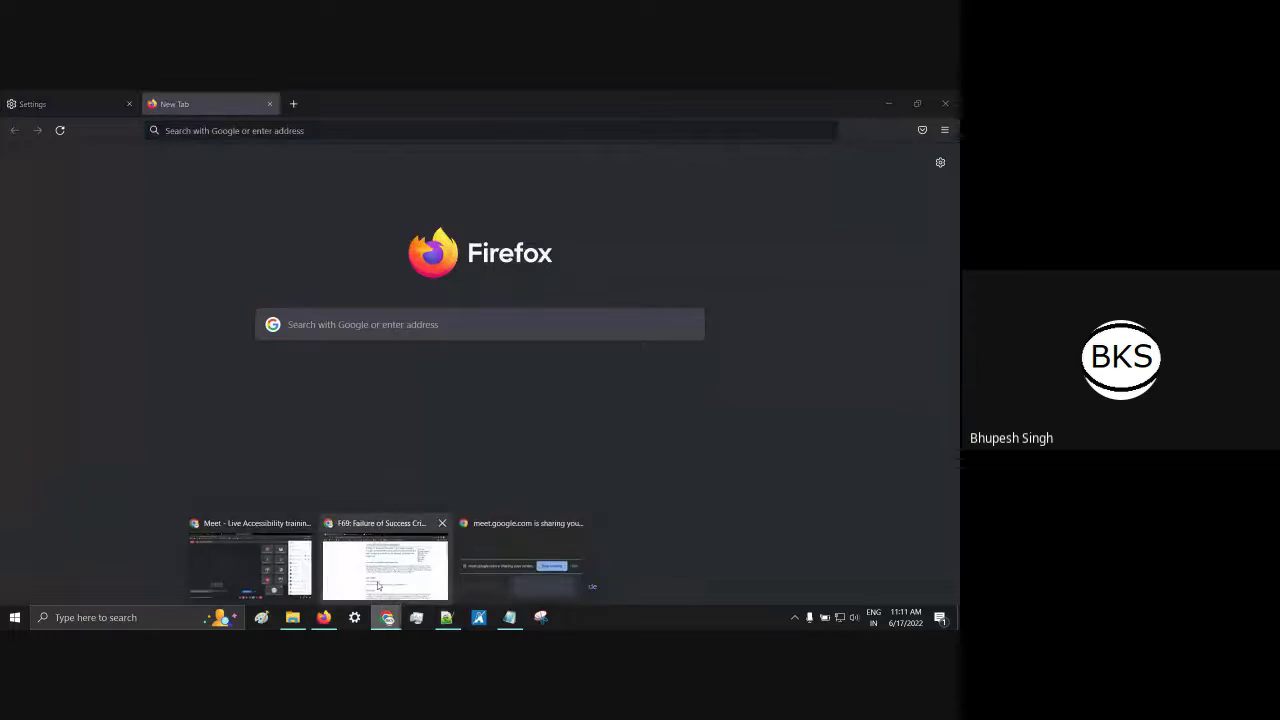
left_click(378, 586)
right_click(551, 147)
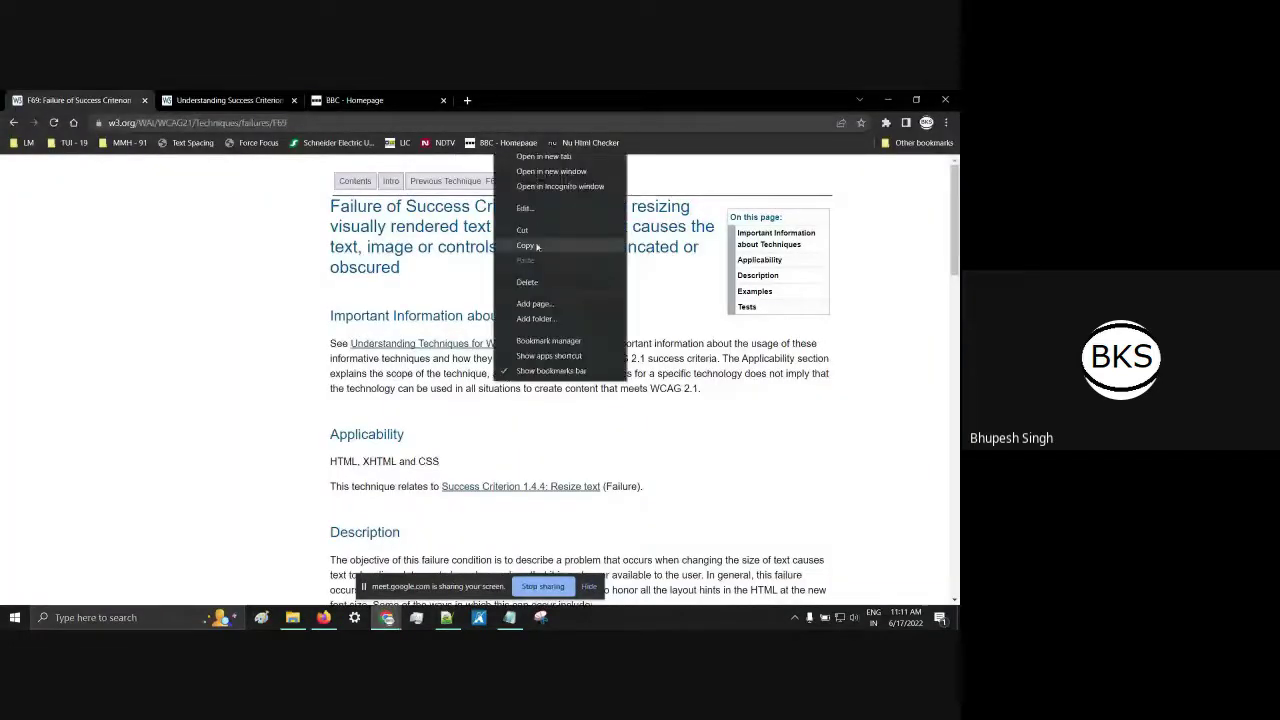
key("Escape")
key("alt+Tab")
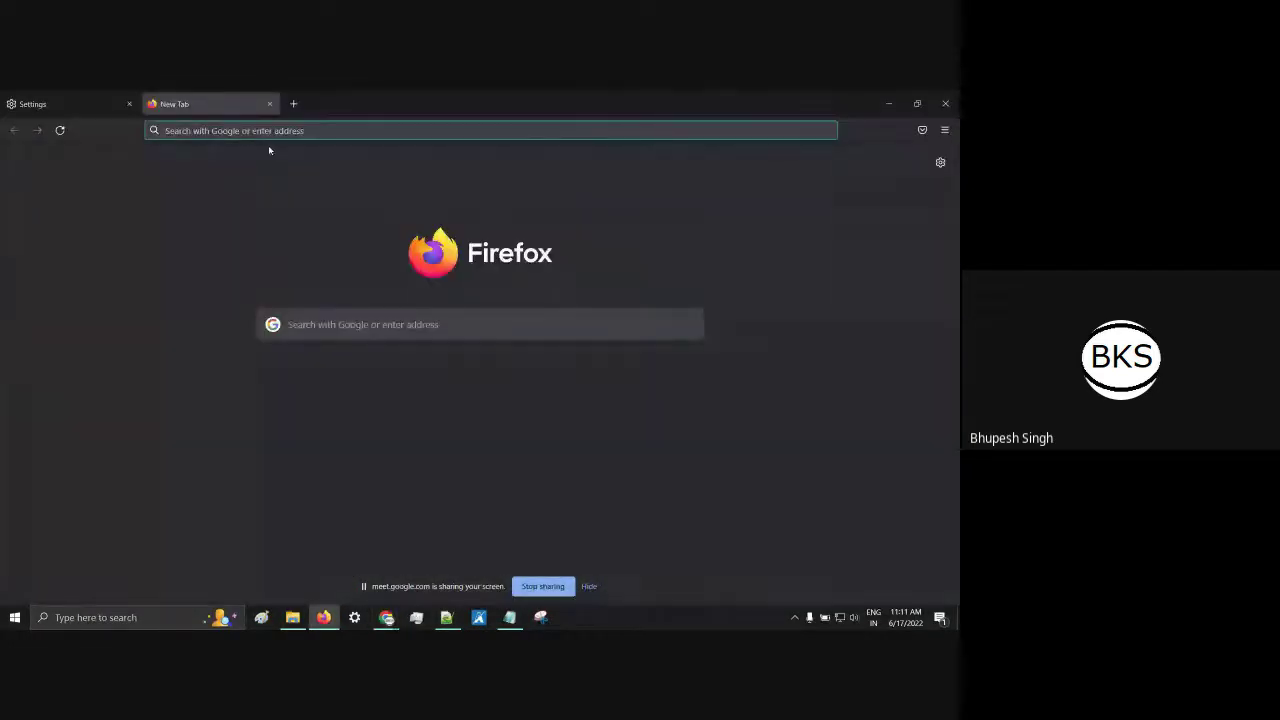
type("https://www.bbc.com/")
key("Return")
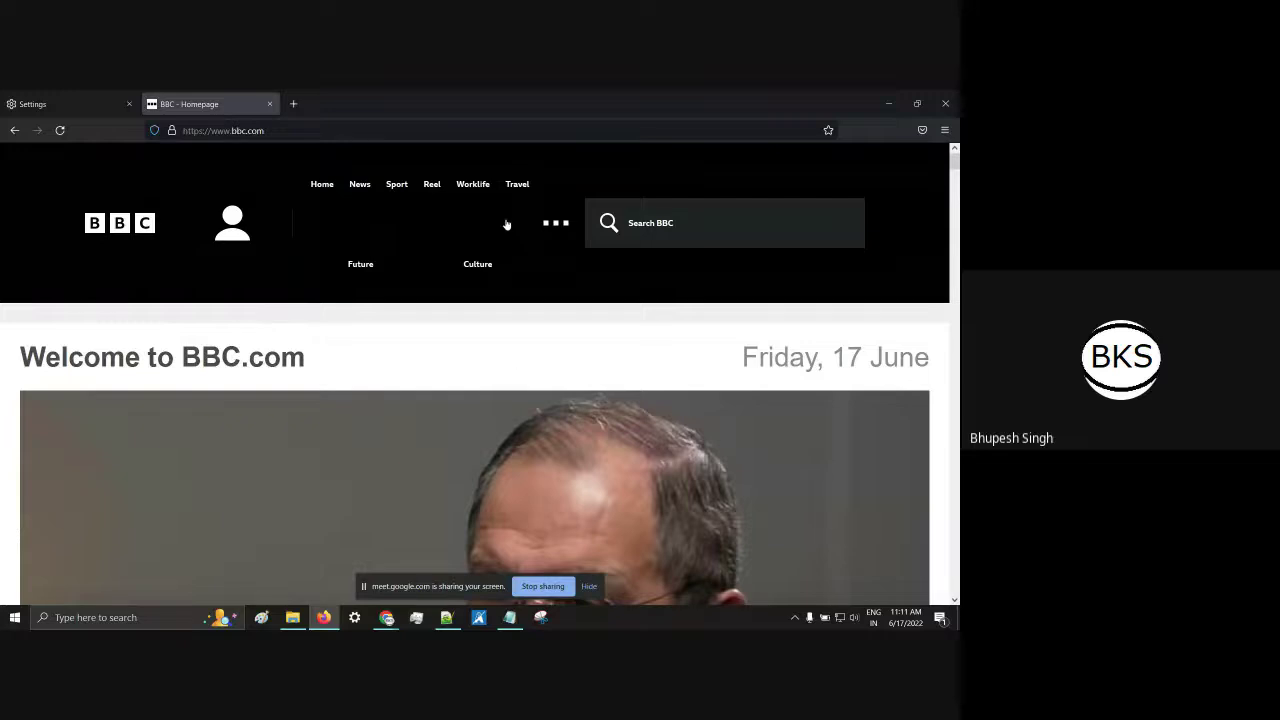
Step: Glance at the font Settings tab, then scroll through the BBC homepage at size 32
key("ctrl+Tab")
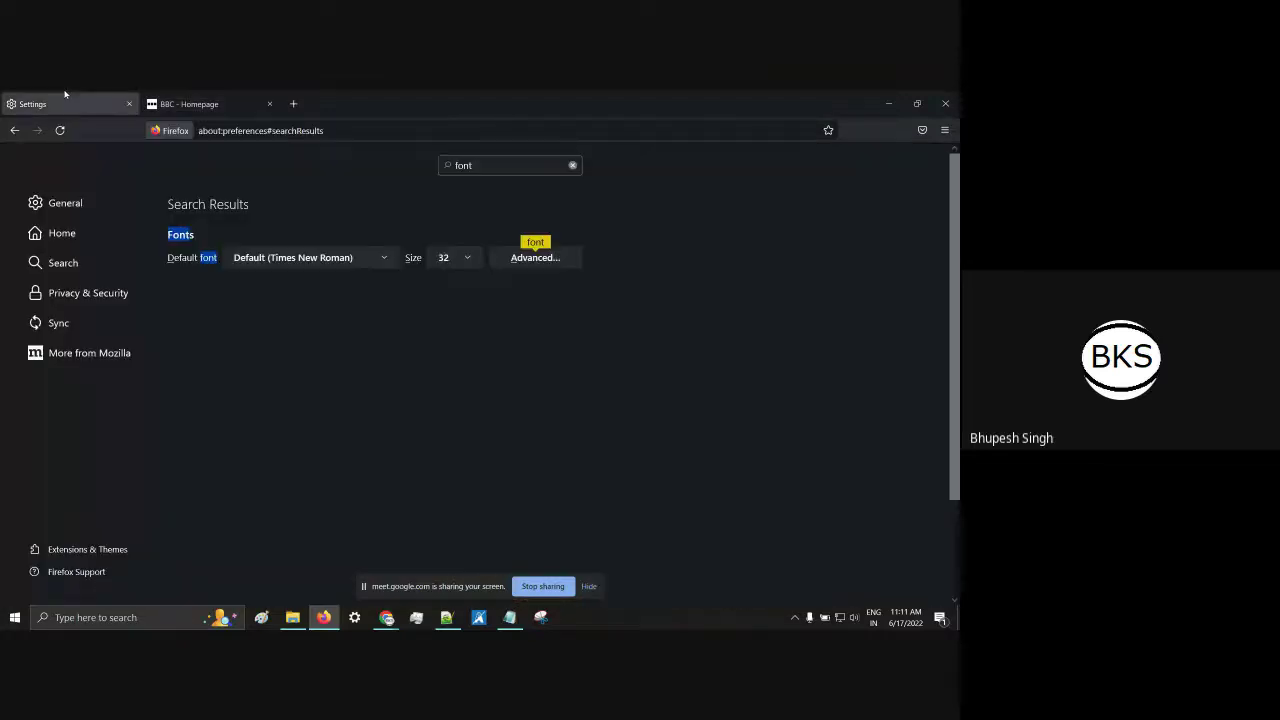
key("ctrl+Tab")
scroll(475, 402, "down", 10)
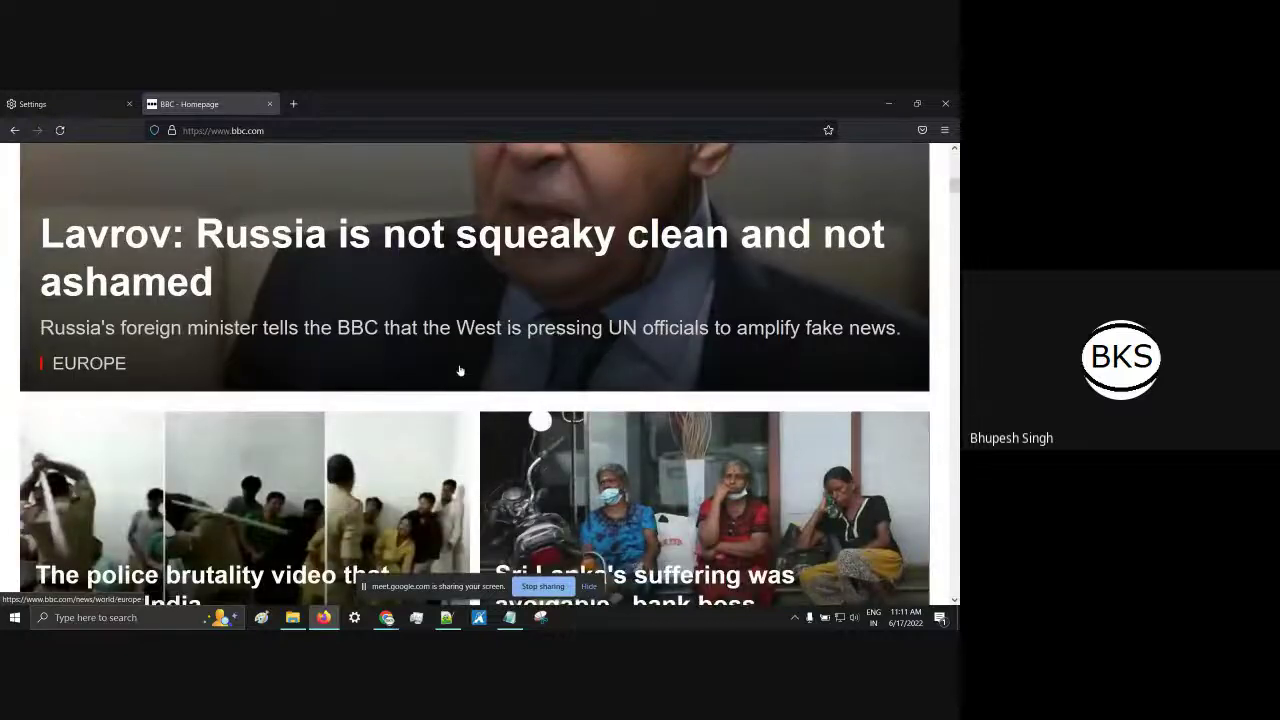
scroll(457, 369, "down", 8)
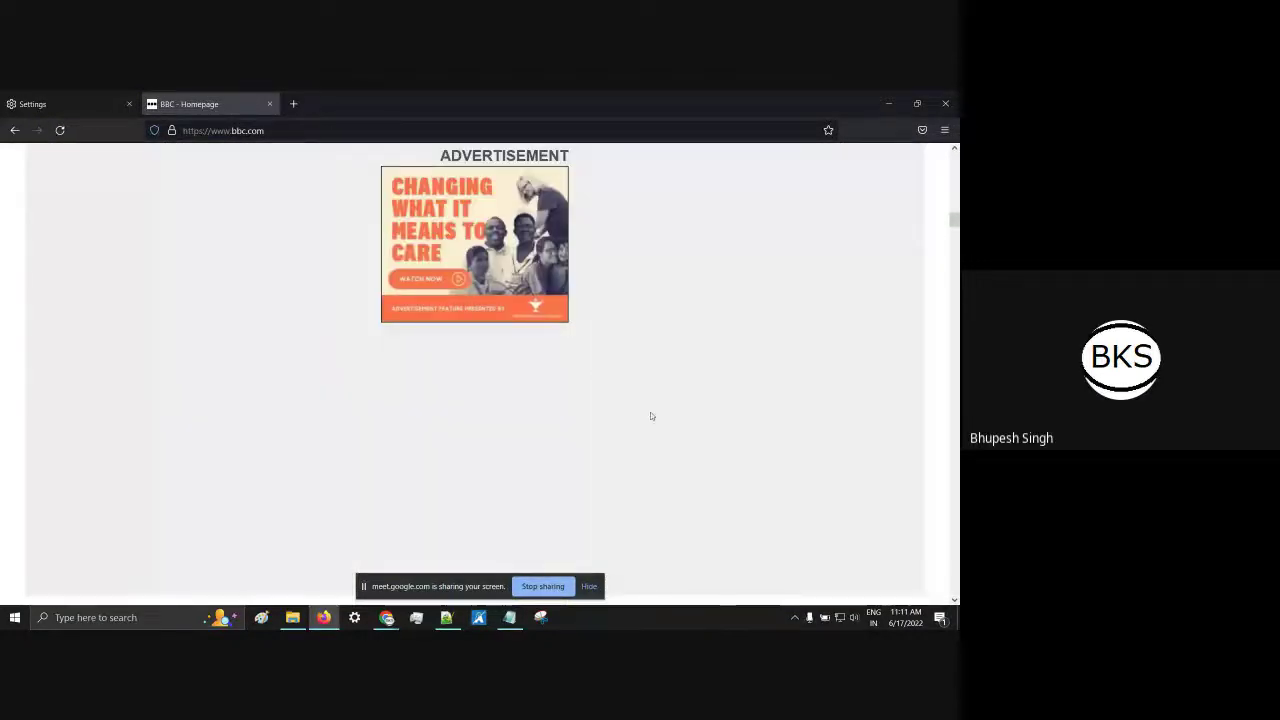
scroll(649, 417, "down", 15)
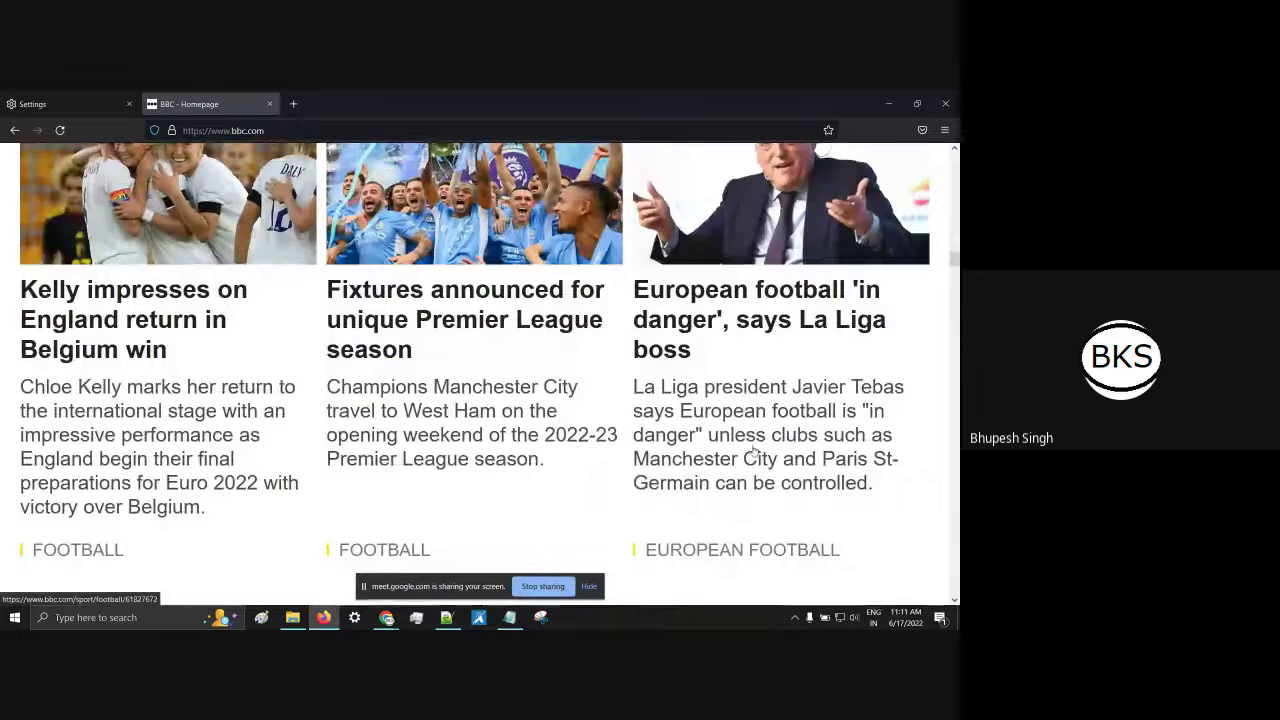
scroll(750, 465, "down", 3)
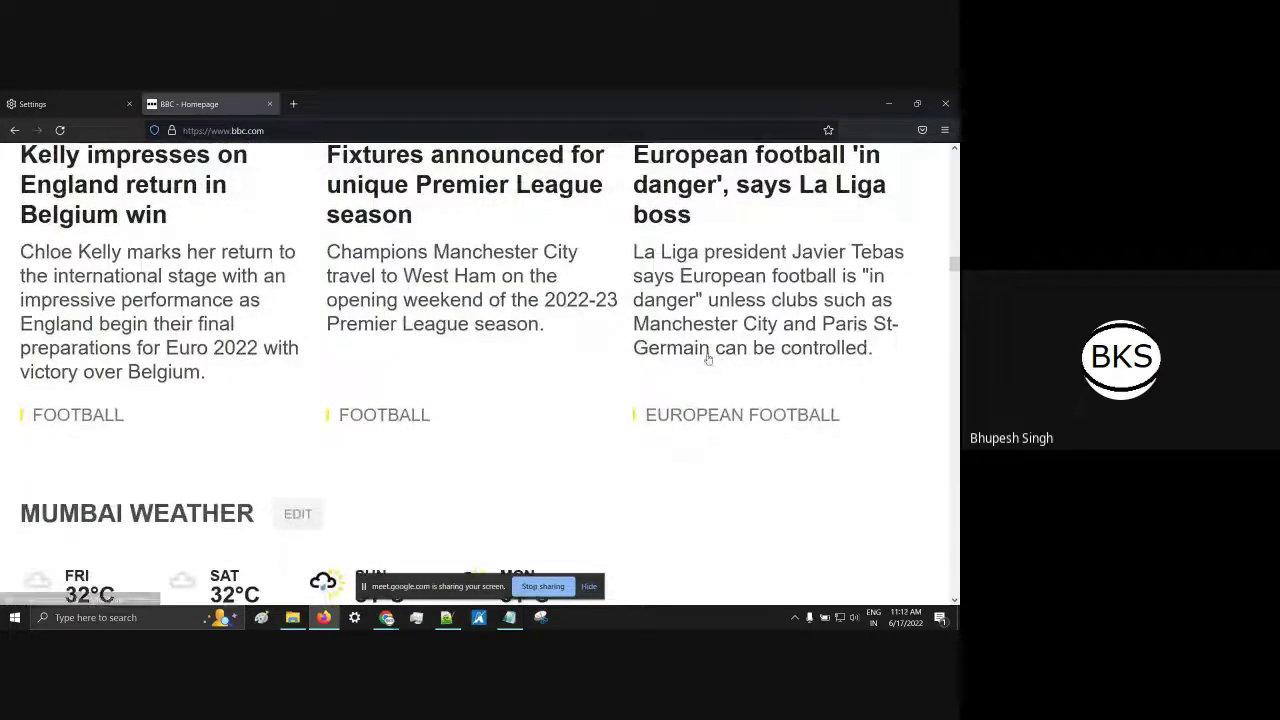
scroll(712, 350, "up", 5)
scroll(712, 357, "up", 10)
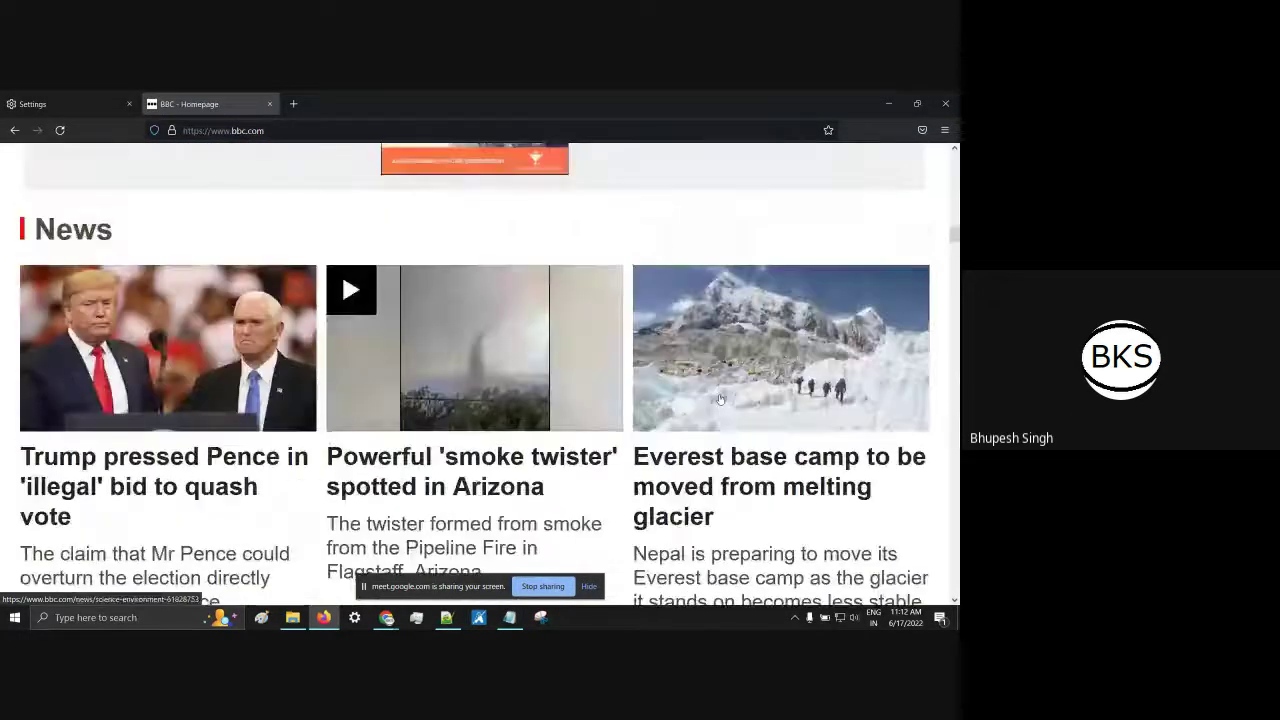
Step: Set Firefox's default font size back to 16 and scroll the BBC homepage at that size
left_click(56, 103)
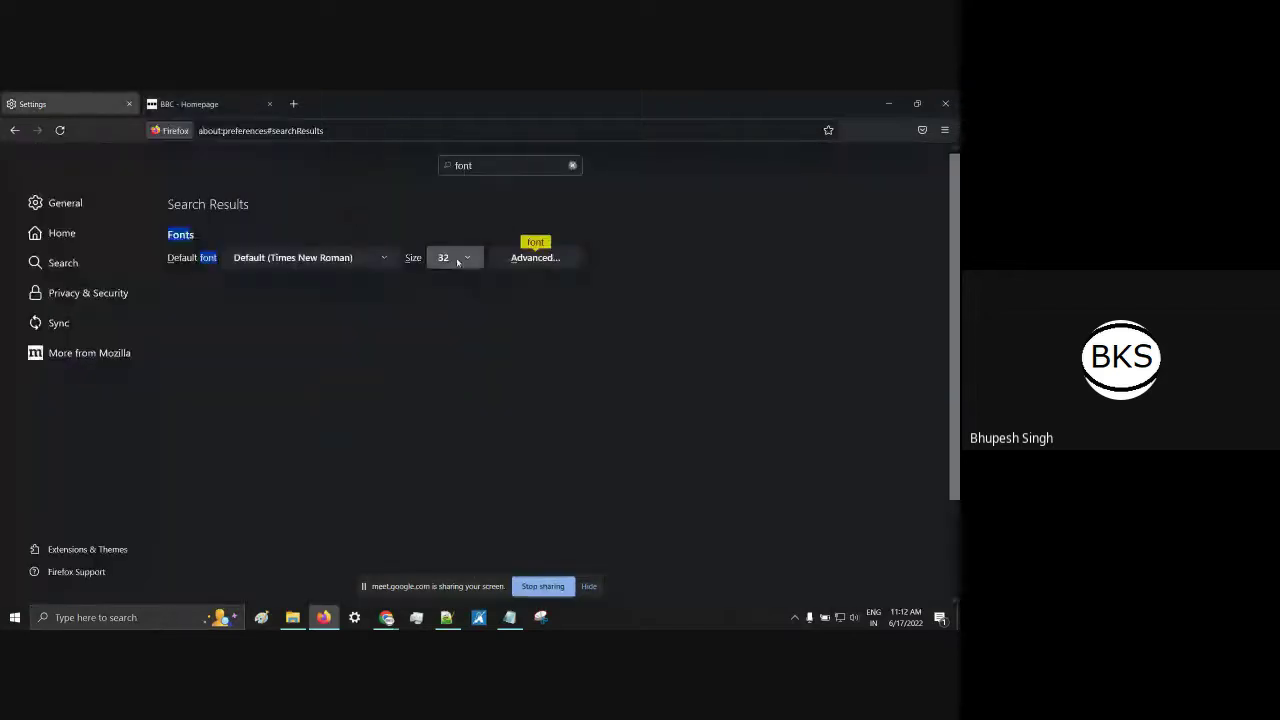
left_click(455, 258)
left_click(441, 402)
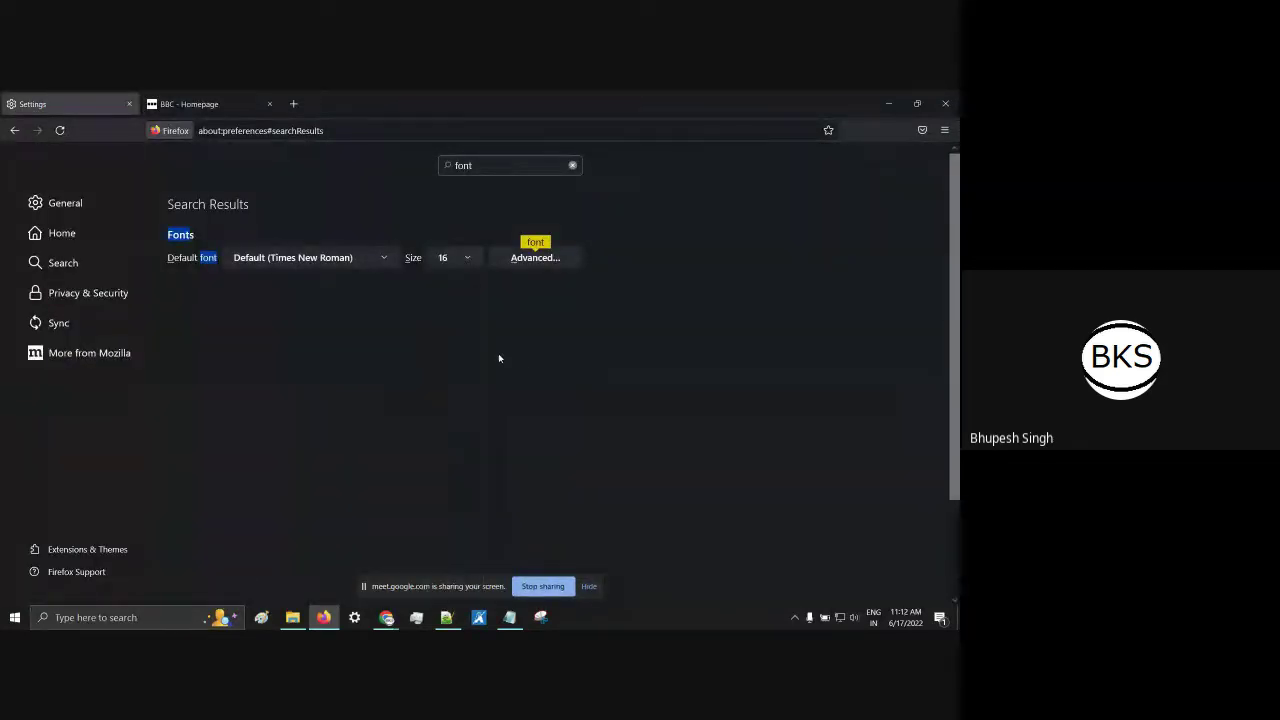
left_click(218, 100)
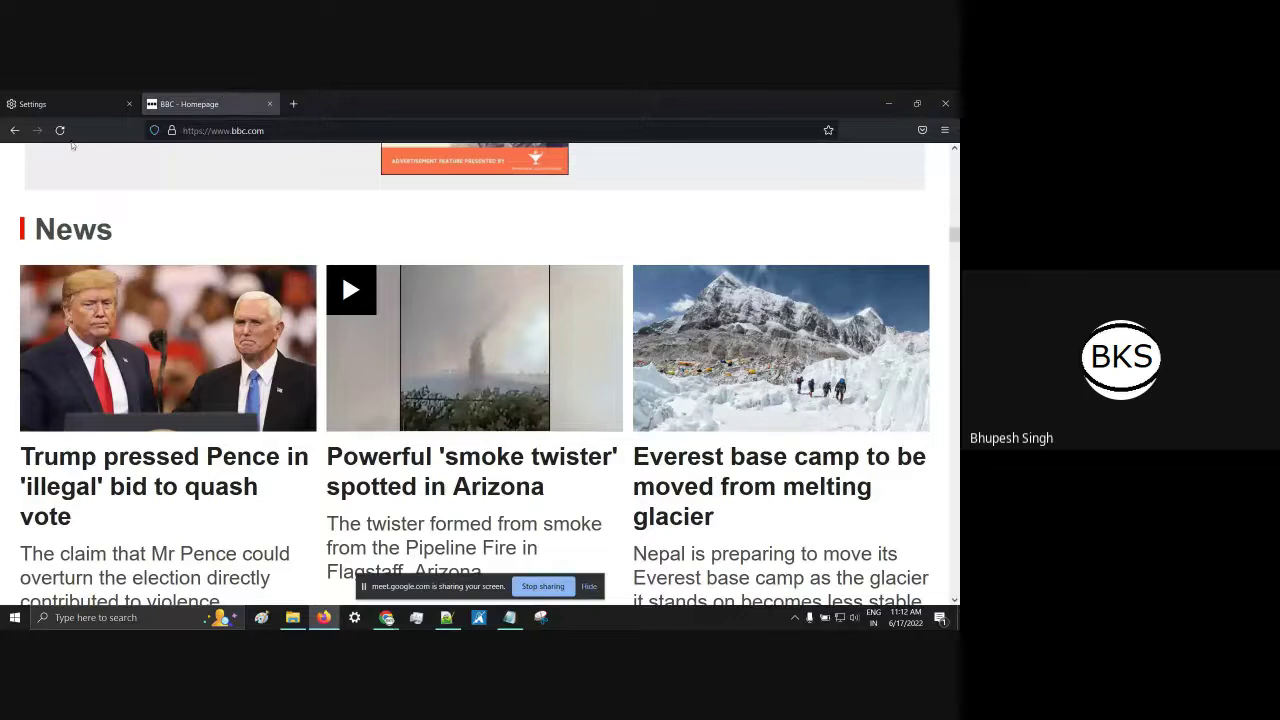
scroll(670, 282, "down", 10)
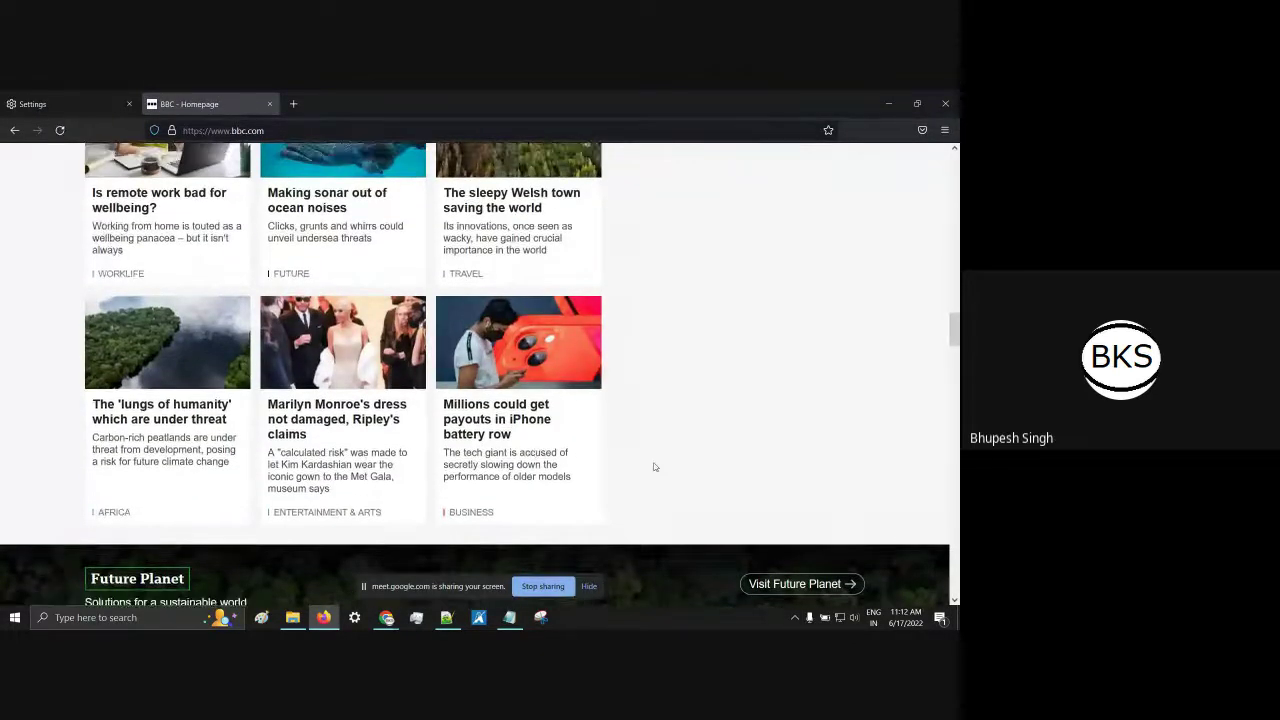
scroll(677, 438, "up", 8)
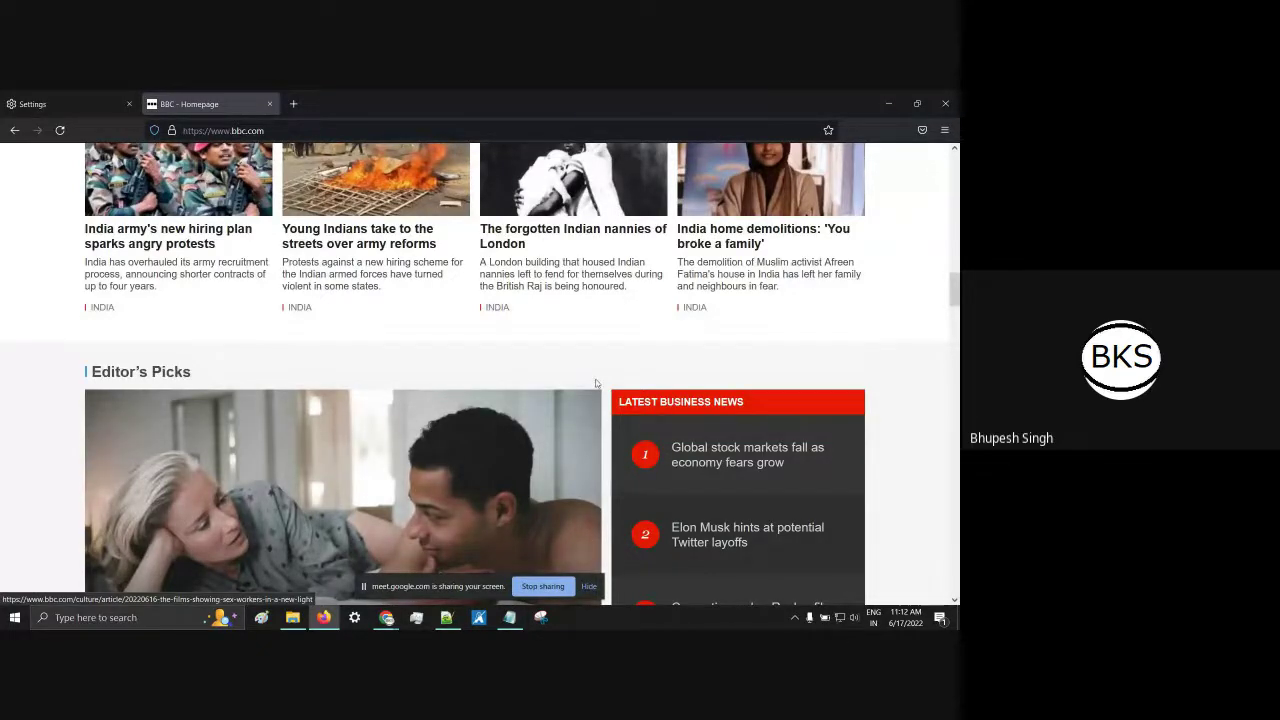
scroll(595, 383, "up", 15)
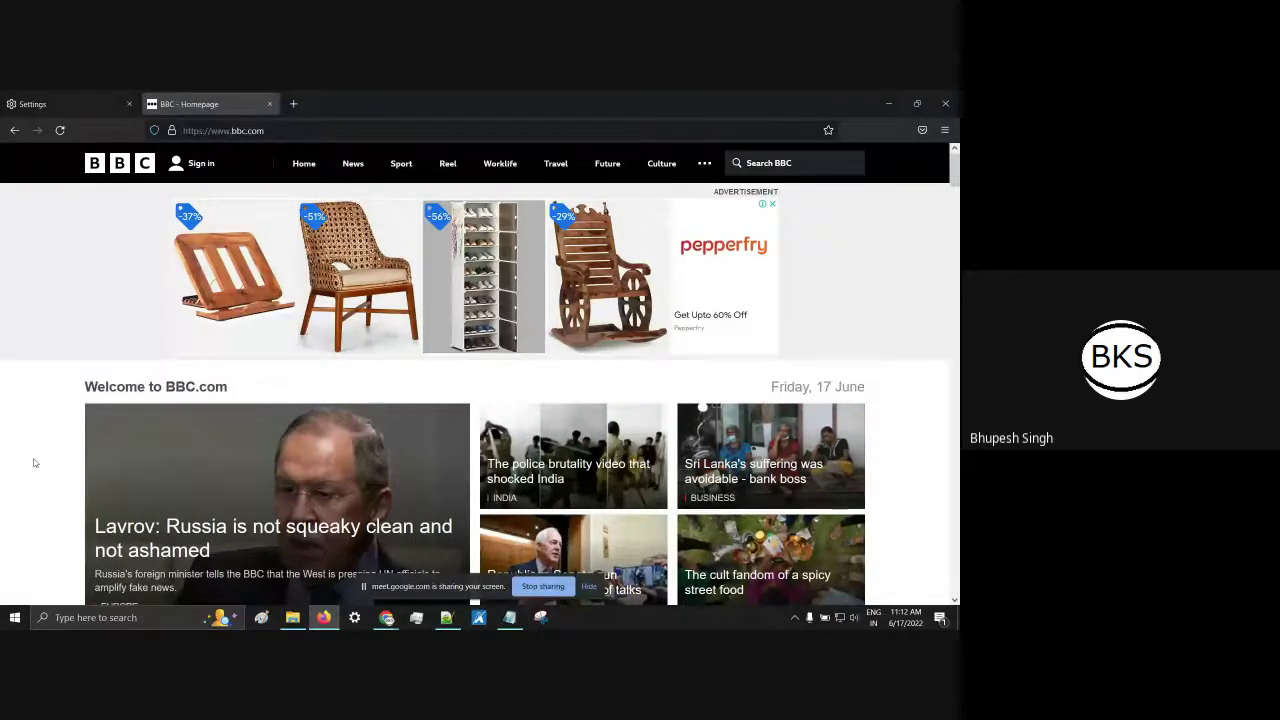
Step: Turn on Zoom Text Only under View > Zoom in Firefox's menu bar
key("alt")
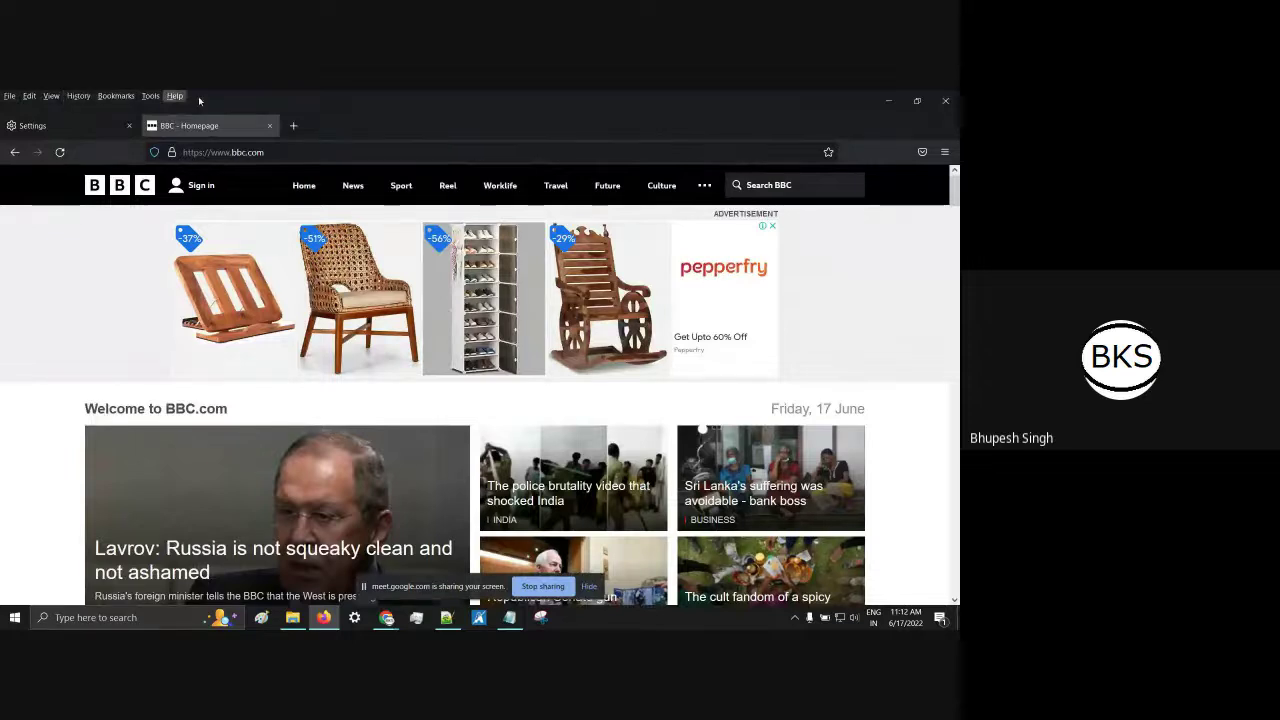
left_click(51, 96)
mouse_move(99, 156)
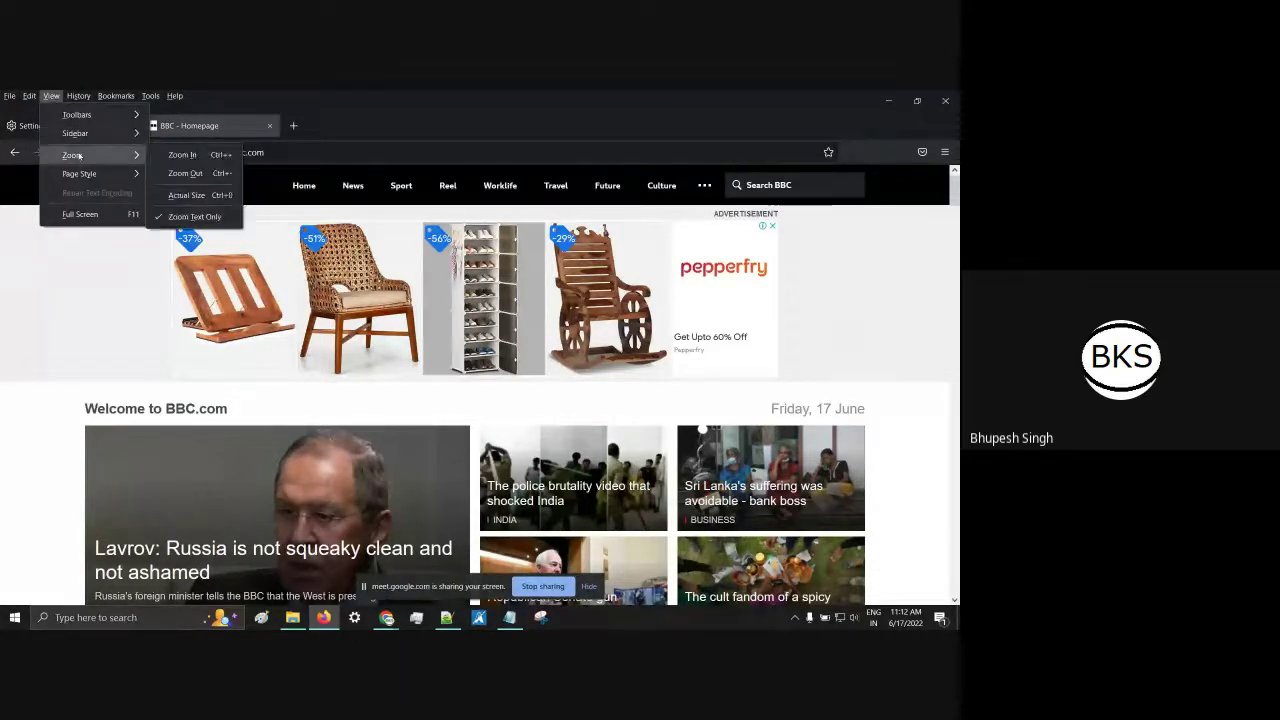
left_click(176, 217)
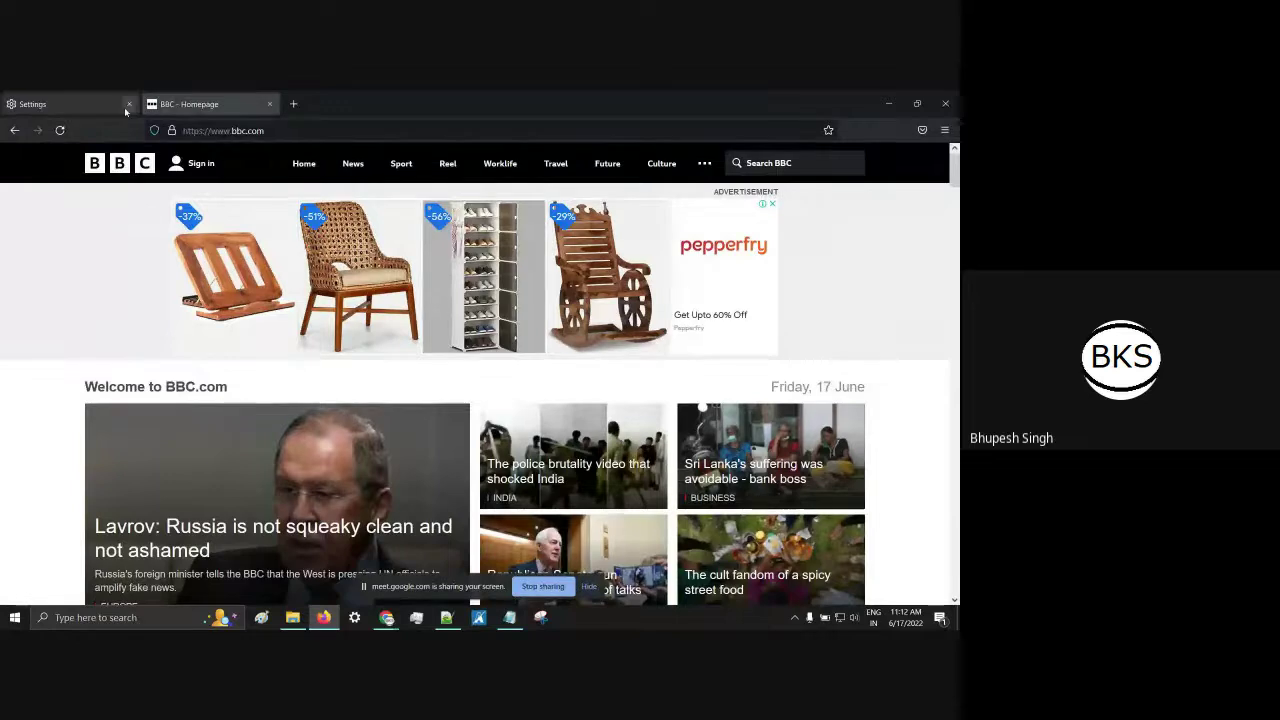
key("alt")
left_click(51, 95)
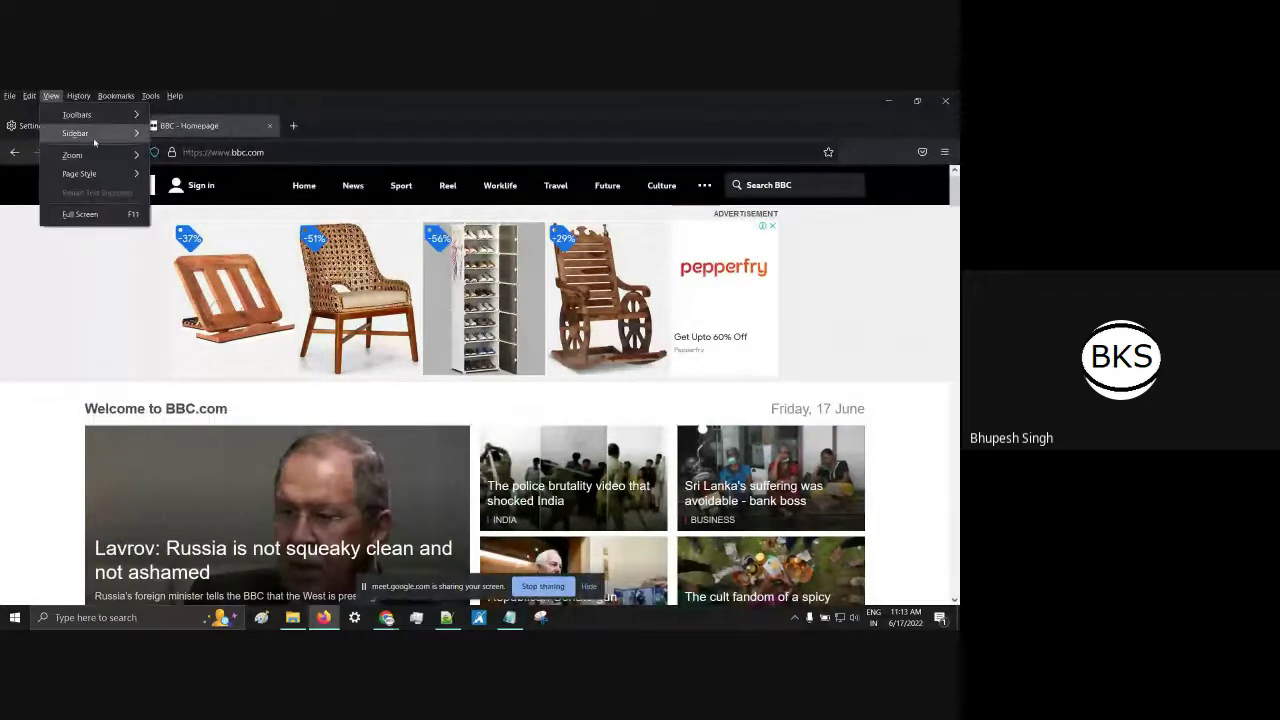
mouse_move(101, 157)
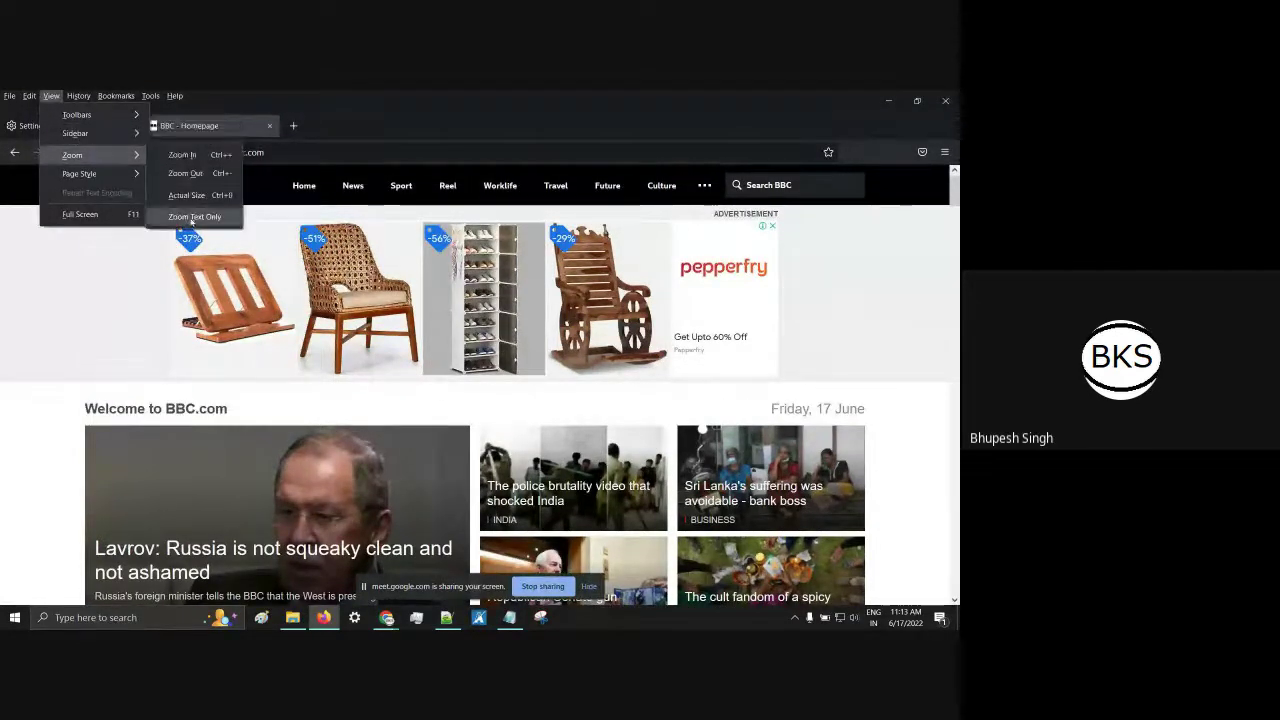
left_click(196, 222)
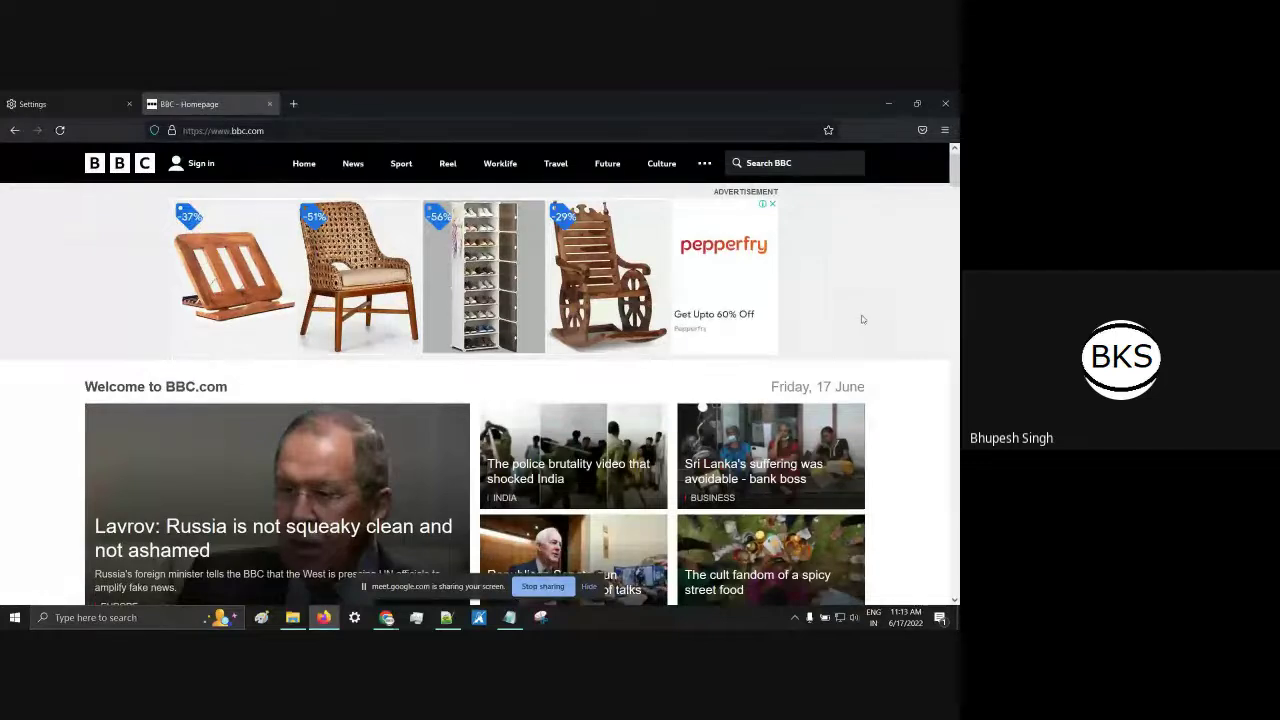
Step: Enlarge the BBC homepage text to 200% in four Ctrl++ steps
key("ctrl+plus")
key("ctrl+plus")
key("ctrl+plus")
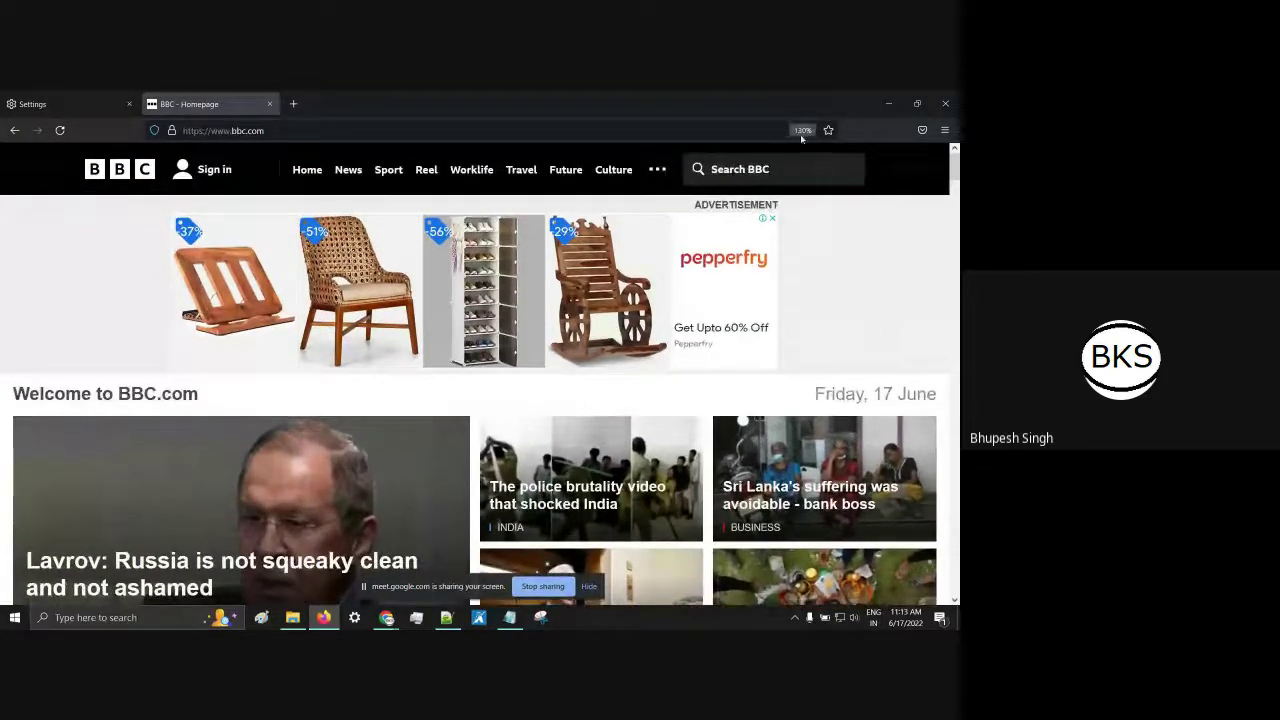
key("ctrl+plus")
key("ctrl+plus")
key("ctrl+plus")
key("ctrl+plus")
key("ctrl+plus")
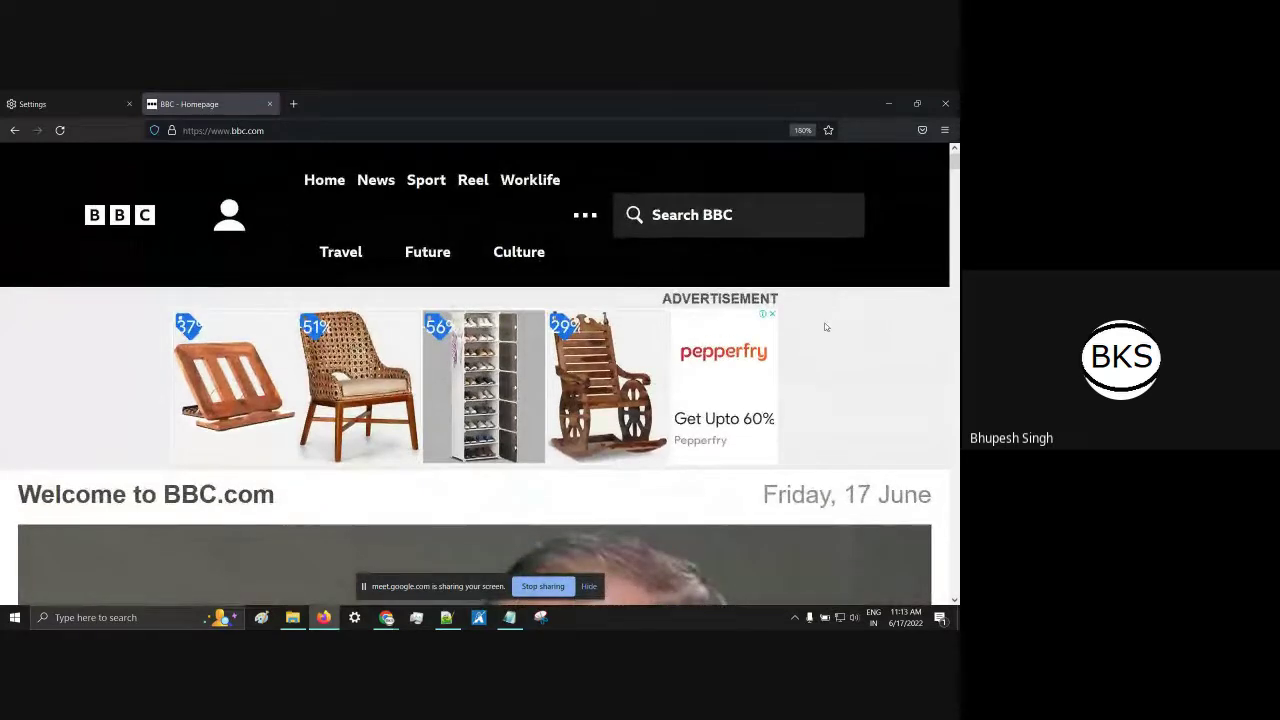
key("ctrl+plus")
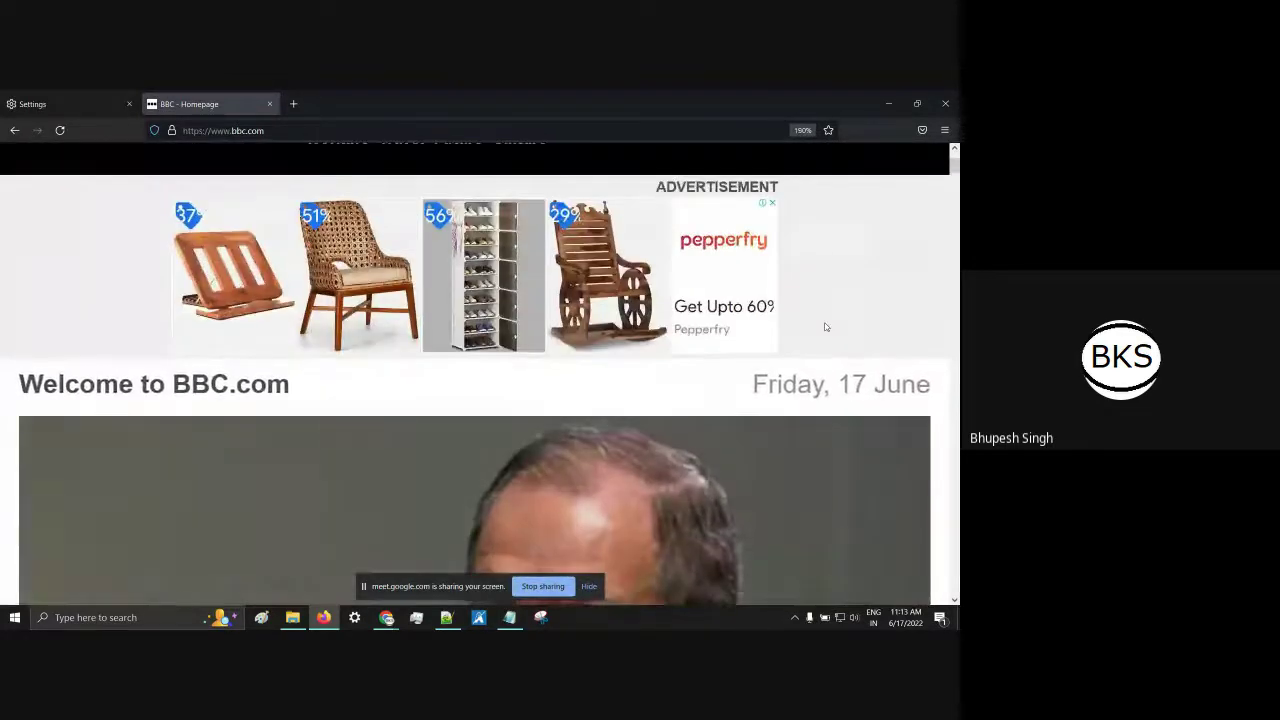
key("ctrl+plus")
Step: Scroll through the enlarged stories, then reset the page to normal size
scroll(825, 327, "up", 2)
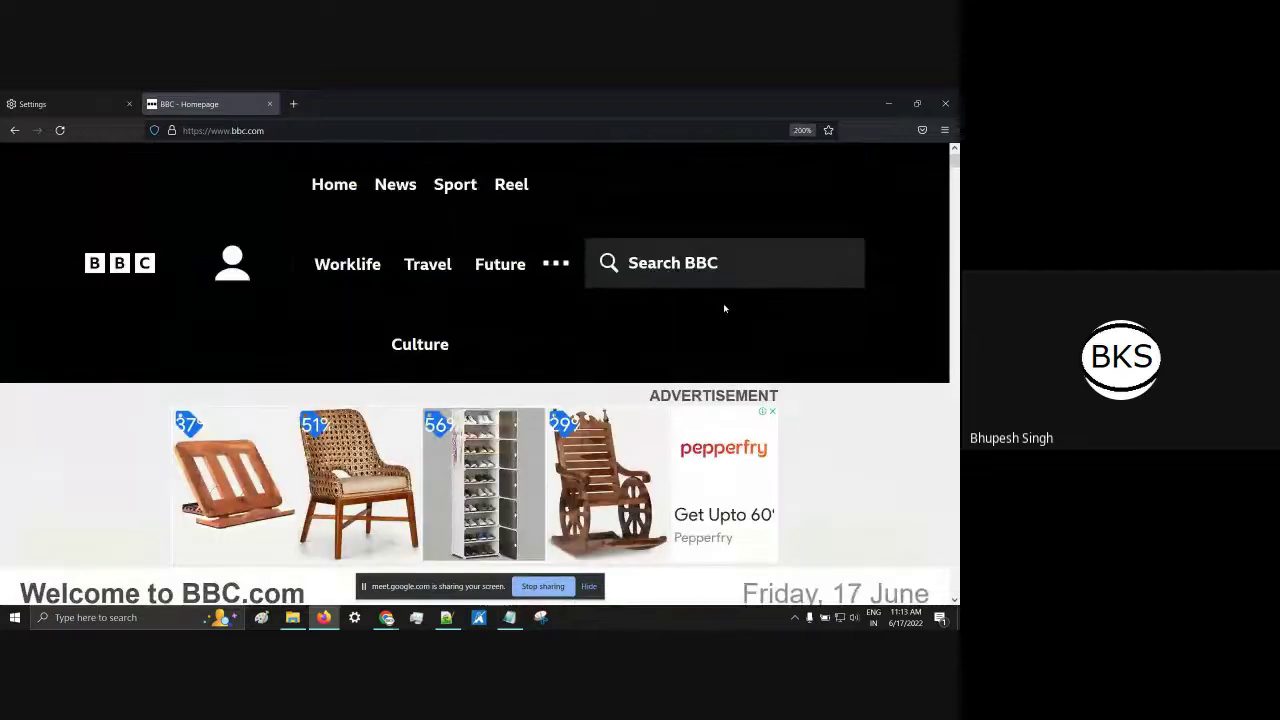
scroll(724, 308, "down", 5)
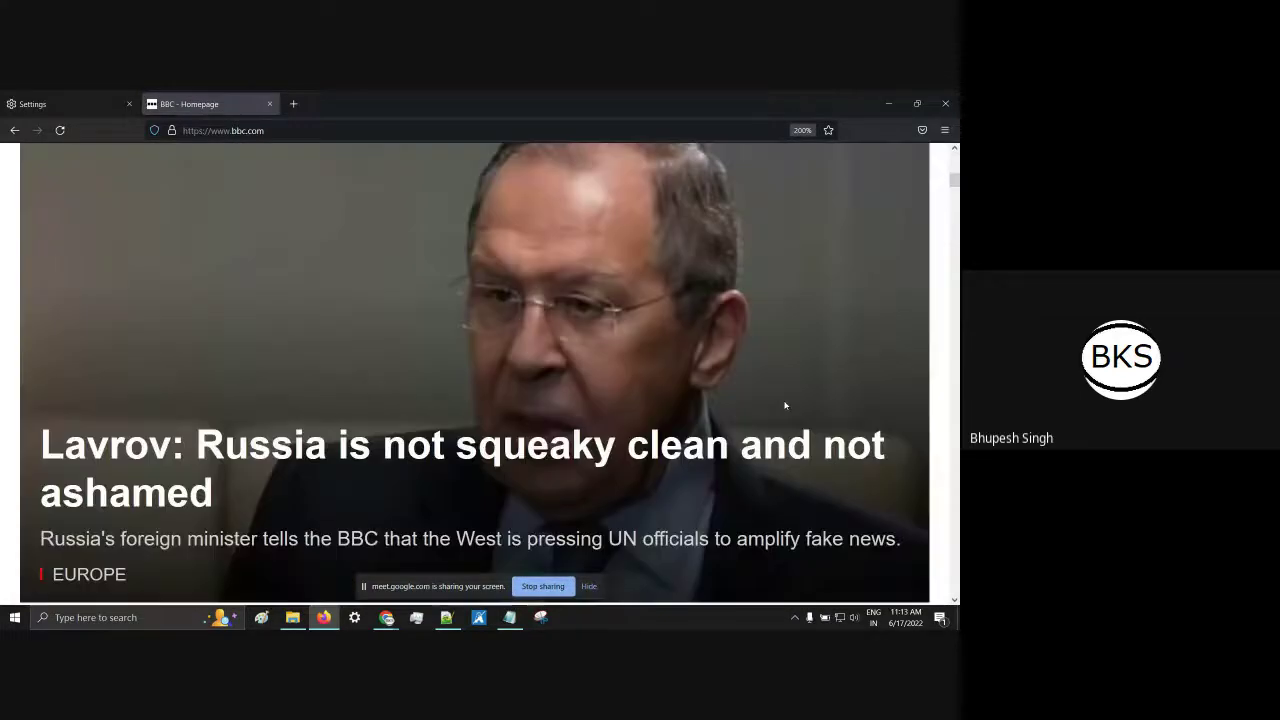
scroll(785, 407, "down", 5)
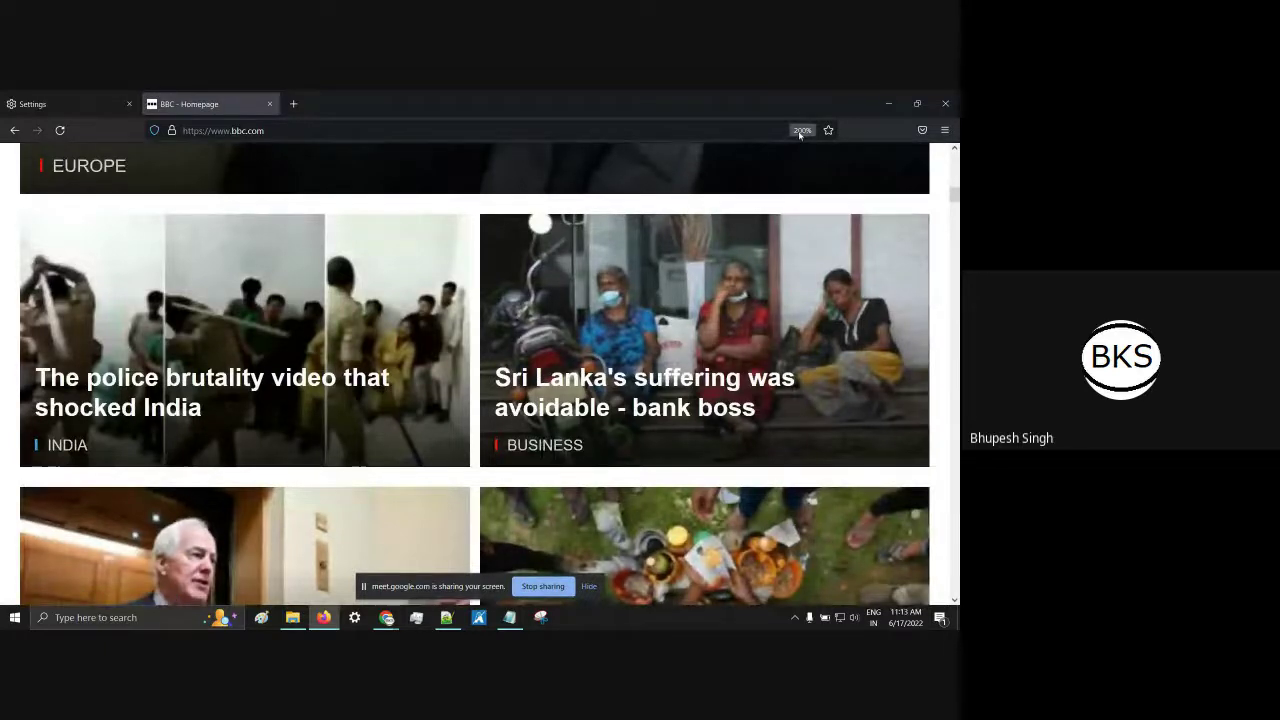
scroll(768, 428, "down", 3)
scroll(768, 428, "down", 5)
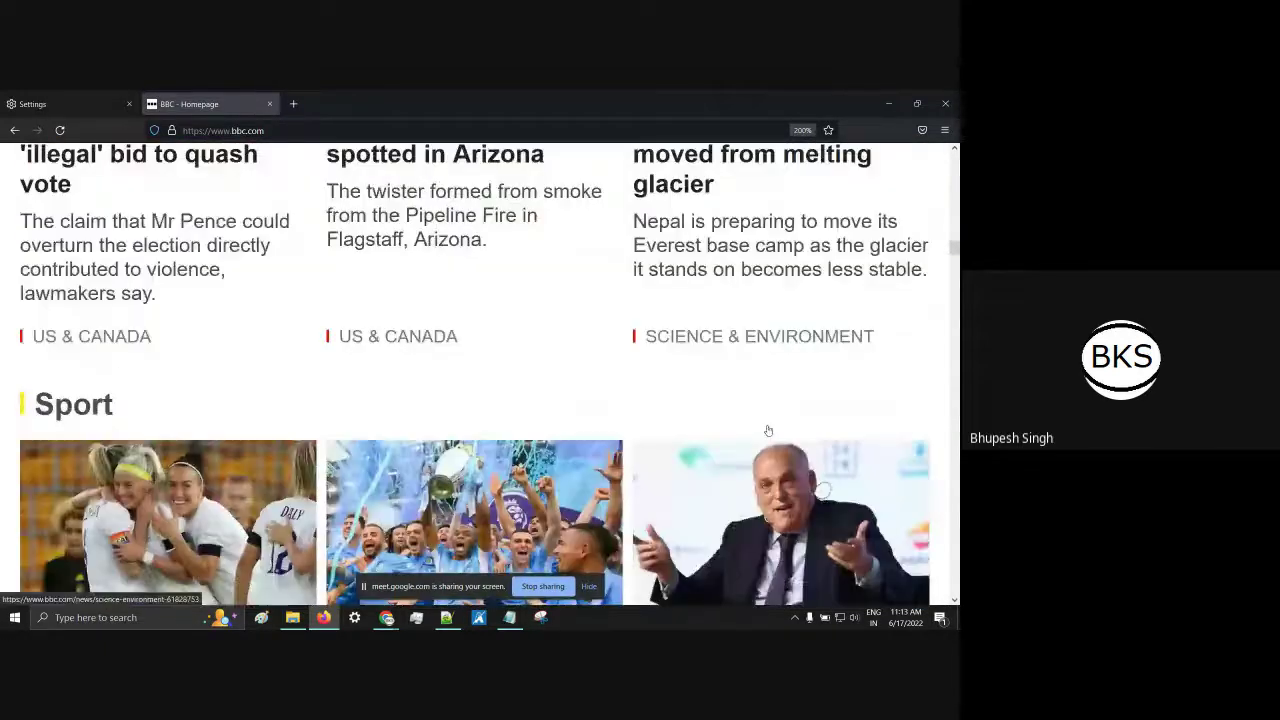
left_click(802, 130)
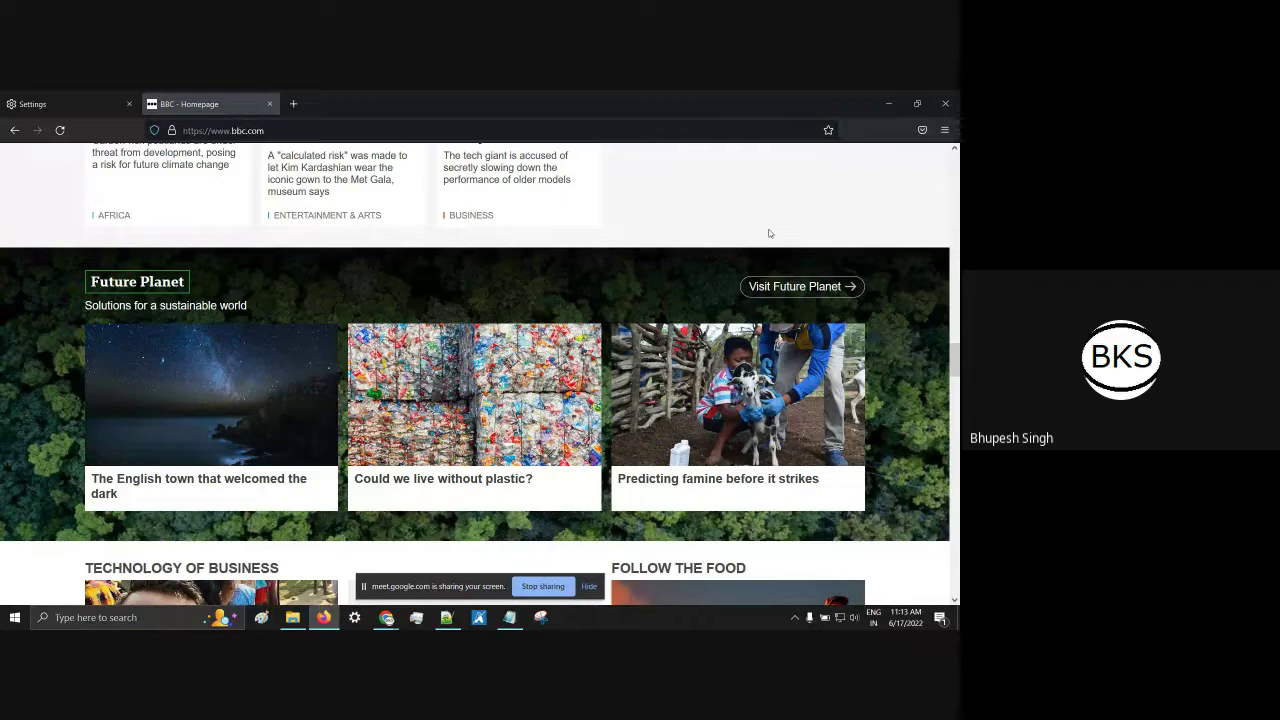
Step: Paste the Wuhcag site address into a new tab and load it
left_click(293, 103)
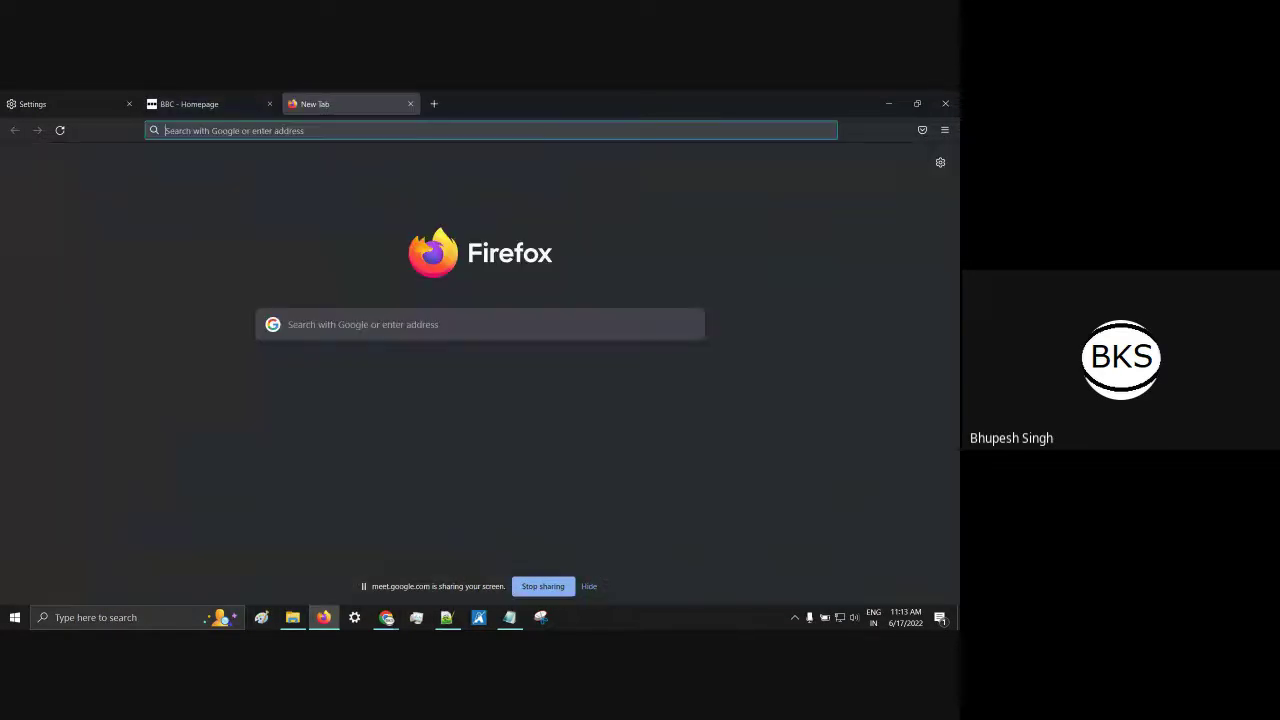
key("alt+Tab")
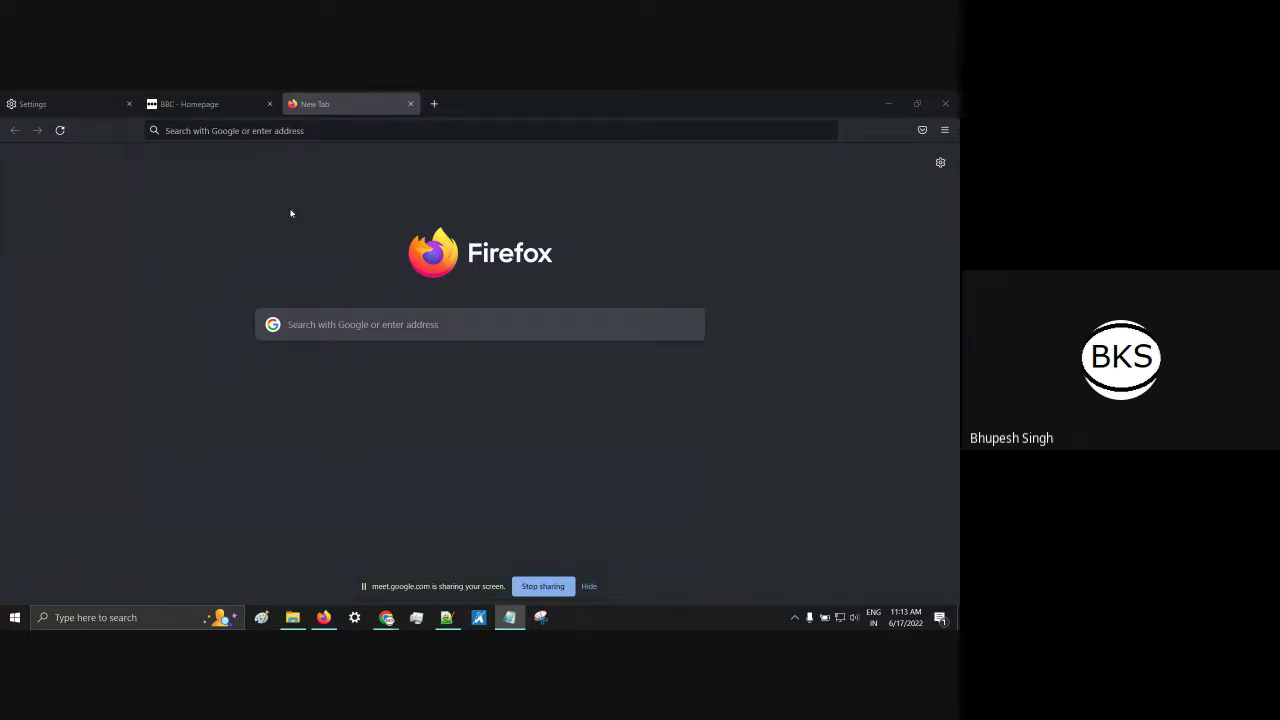
left_click(283, 130)
type("https://www.wuhcag.com/")
key("Return")
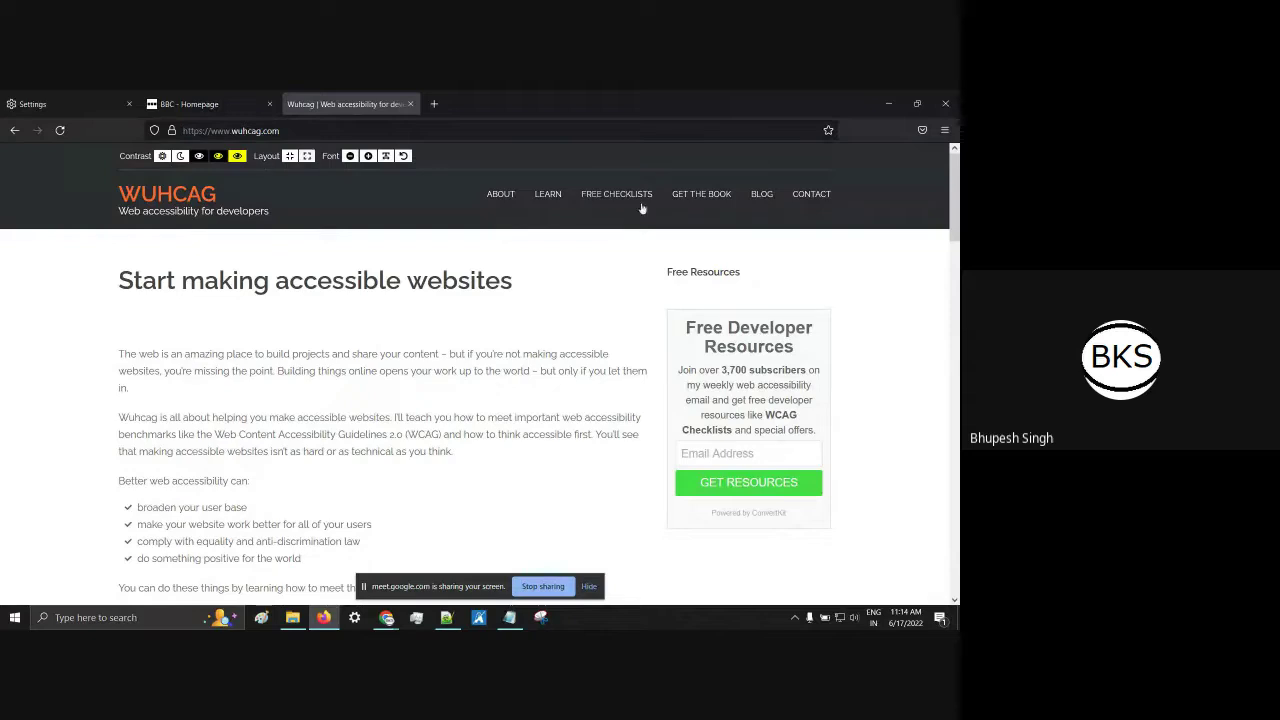
Step: Enlarge the Wuhcag text three steps with Font +, then shrink it back three steps
left_click(368, 157)
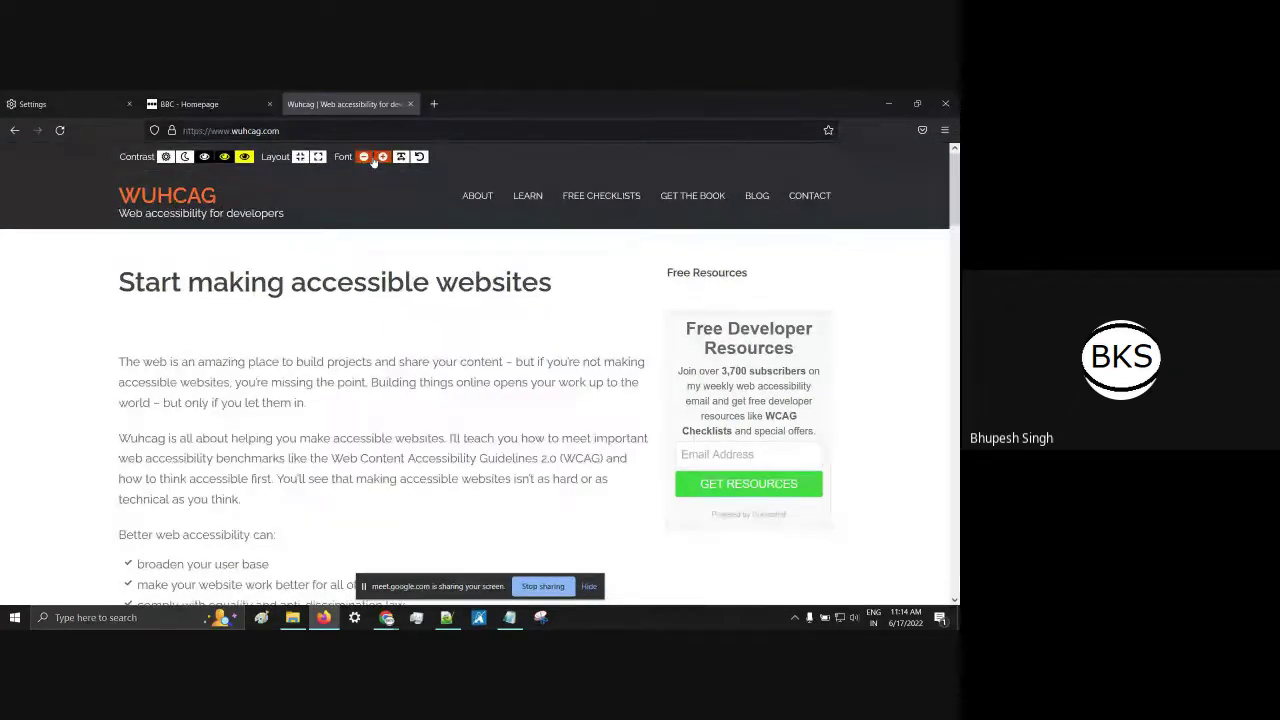
left_click(379, 158)
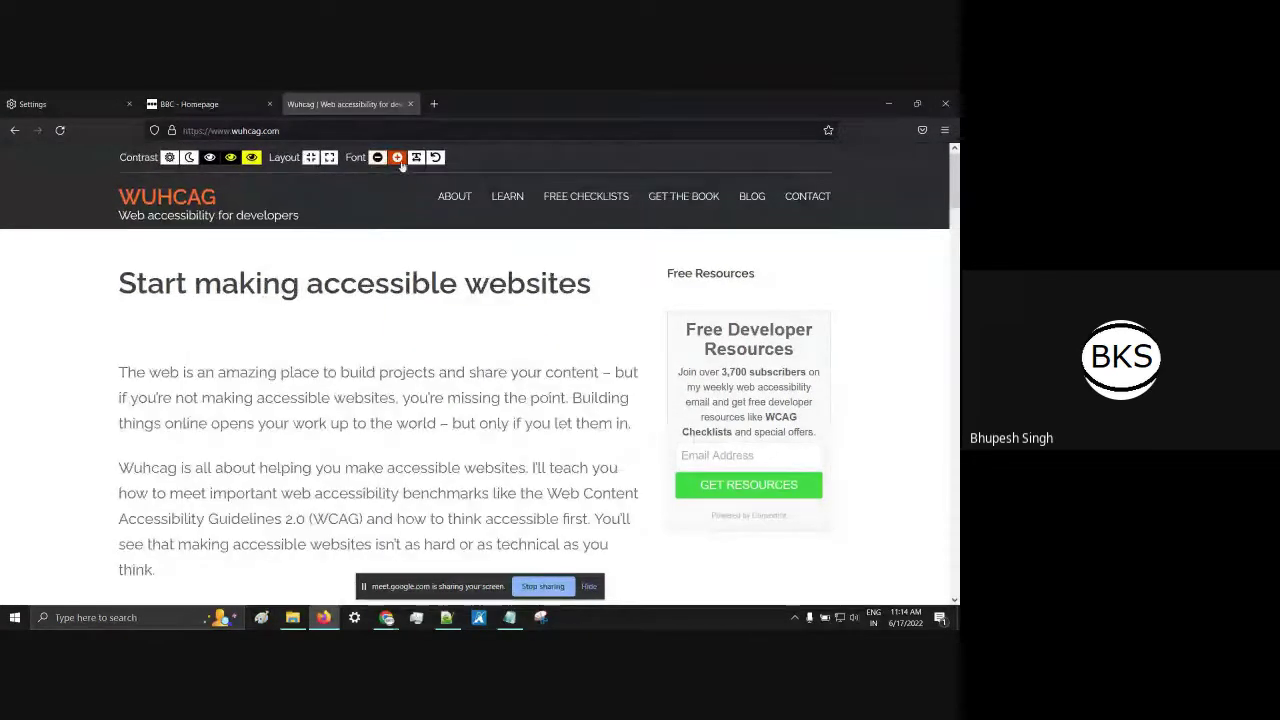
left_click(397, 157)
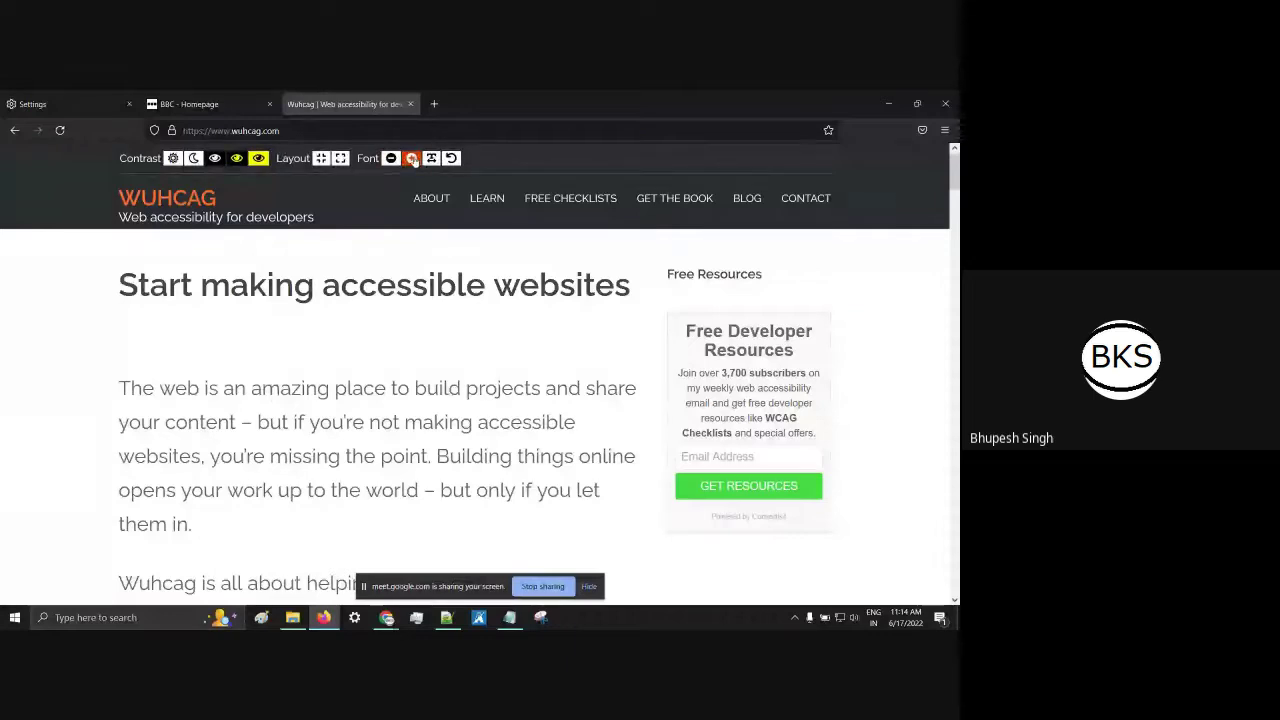
left_click(387, 158)
left_click(378, 160)
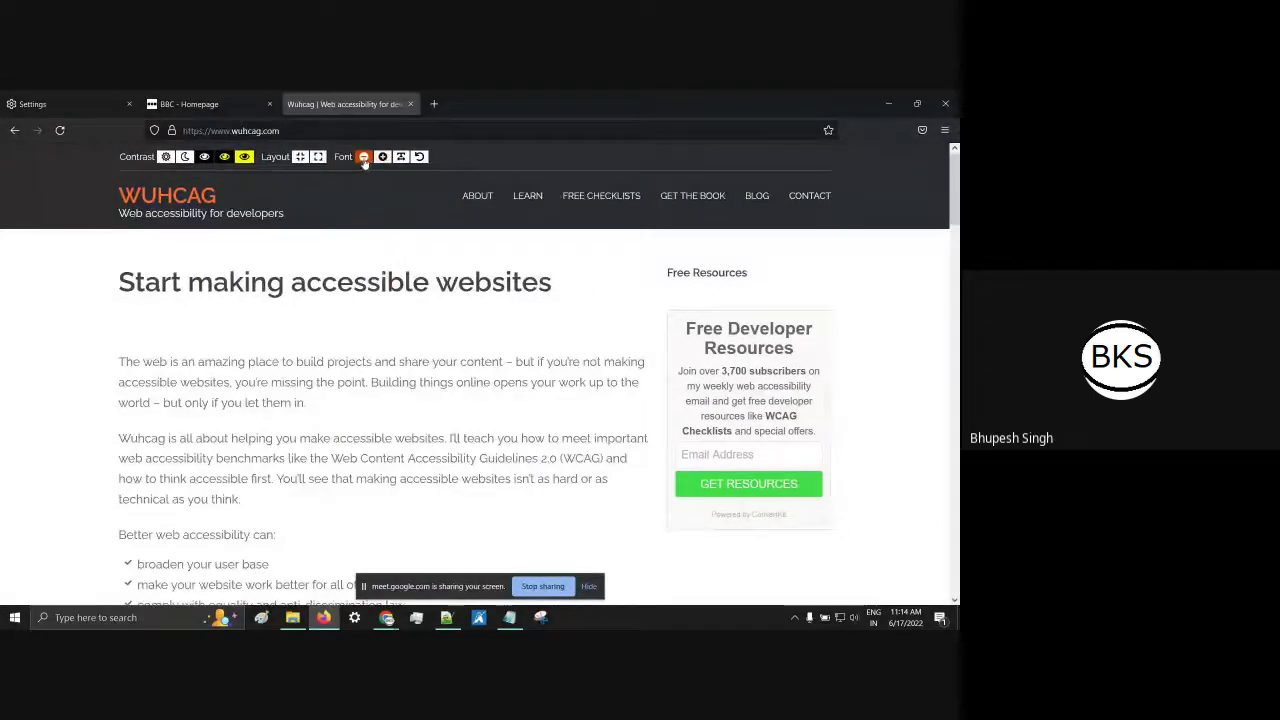
left_click(366, 158)
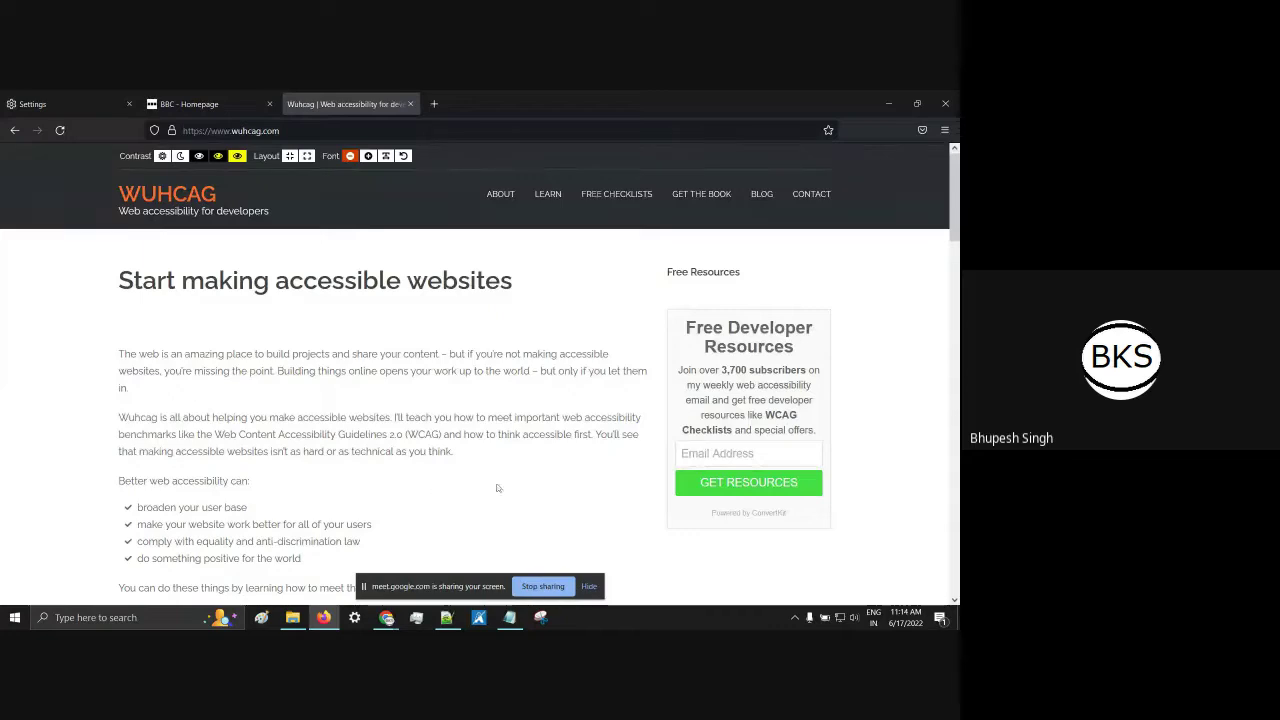
Step: Go back to the top of the BBC - Homepage tab
mouse_move(446, 617)
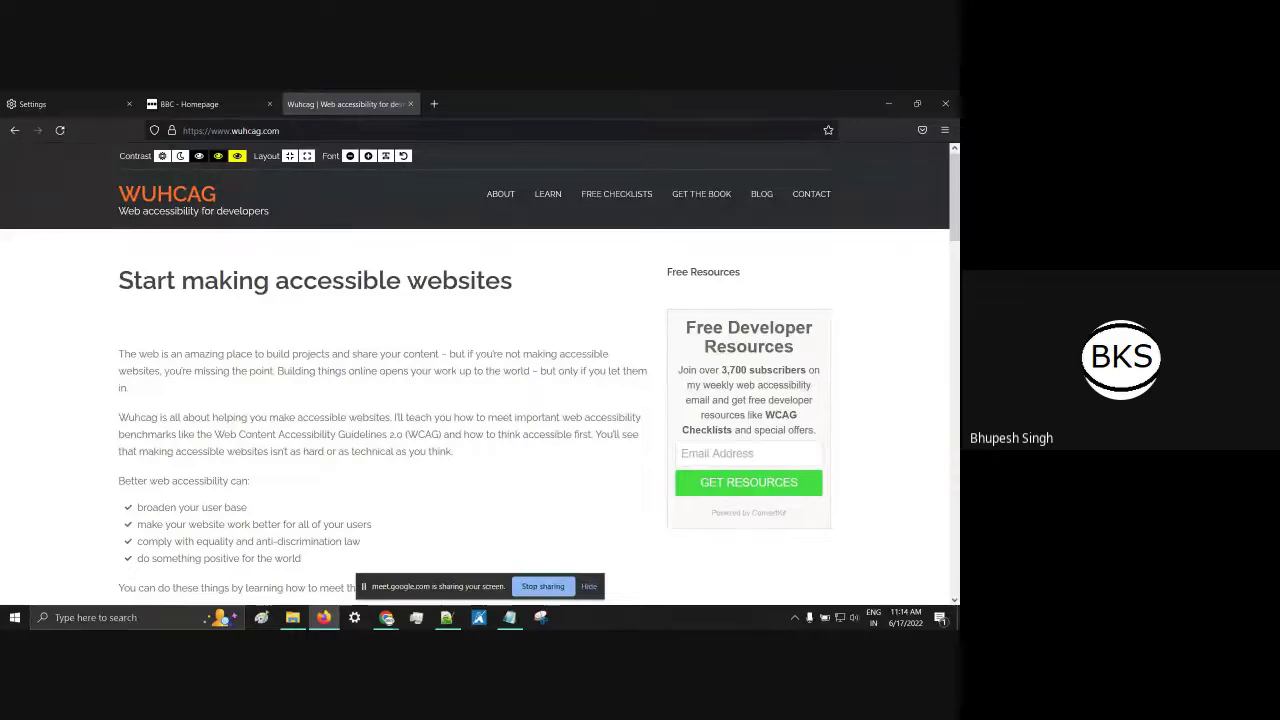
left_click(173, 103)
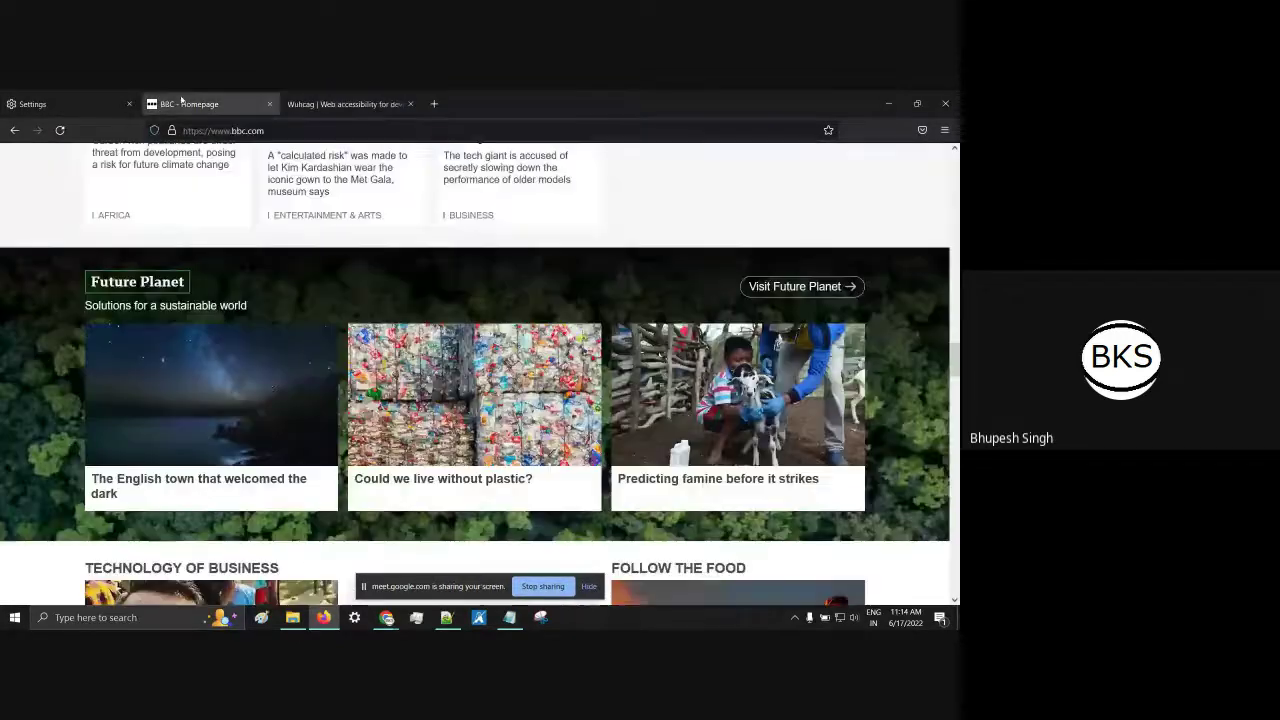
scroll(896, 378, "up", 20)
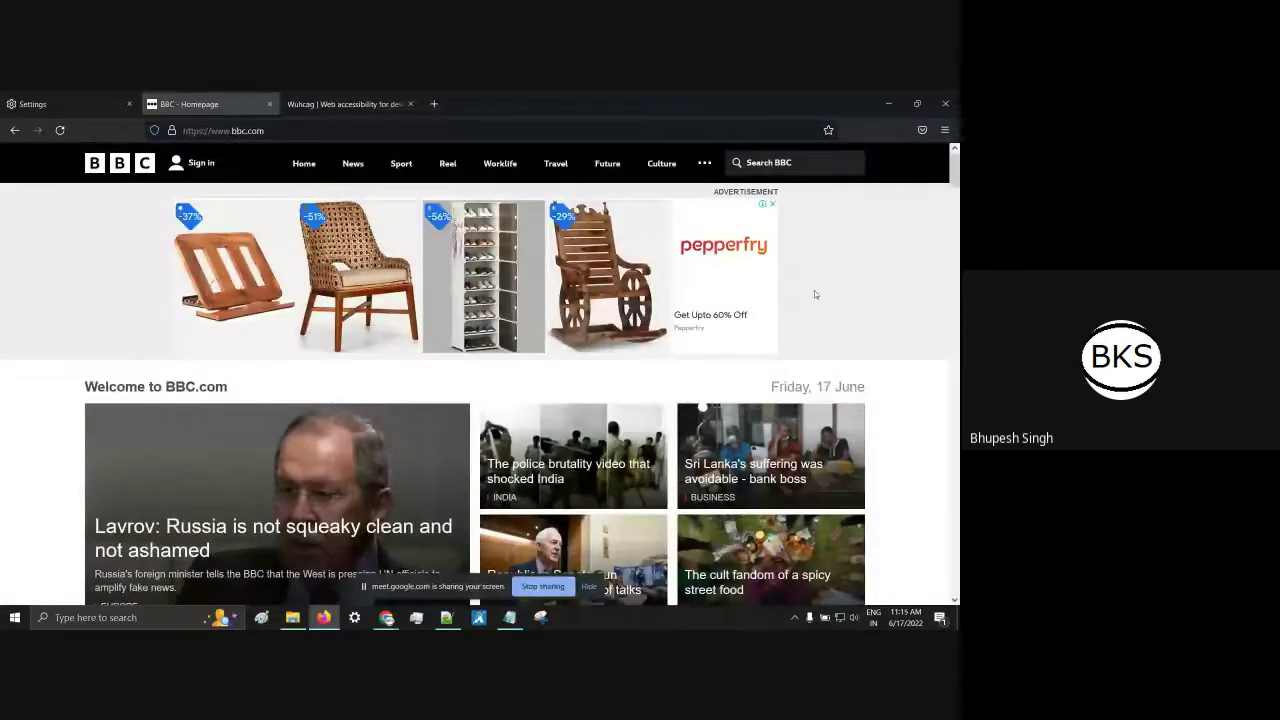
Step: Zoom the Firefox BBC page to 110%, compare it with Wuhcag, then return to Chrome's F69 page
key("ctrl+plus")
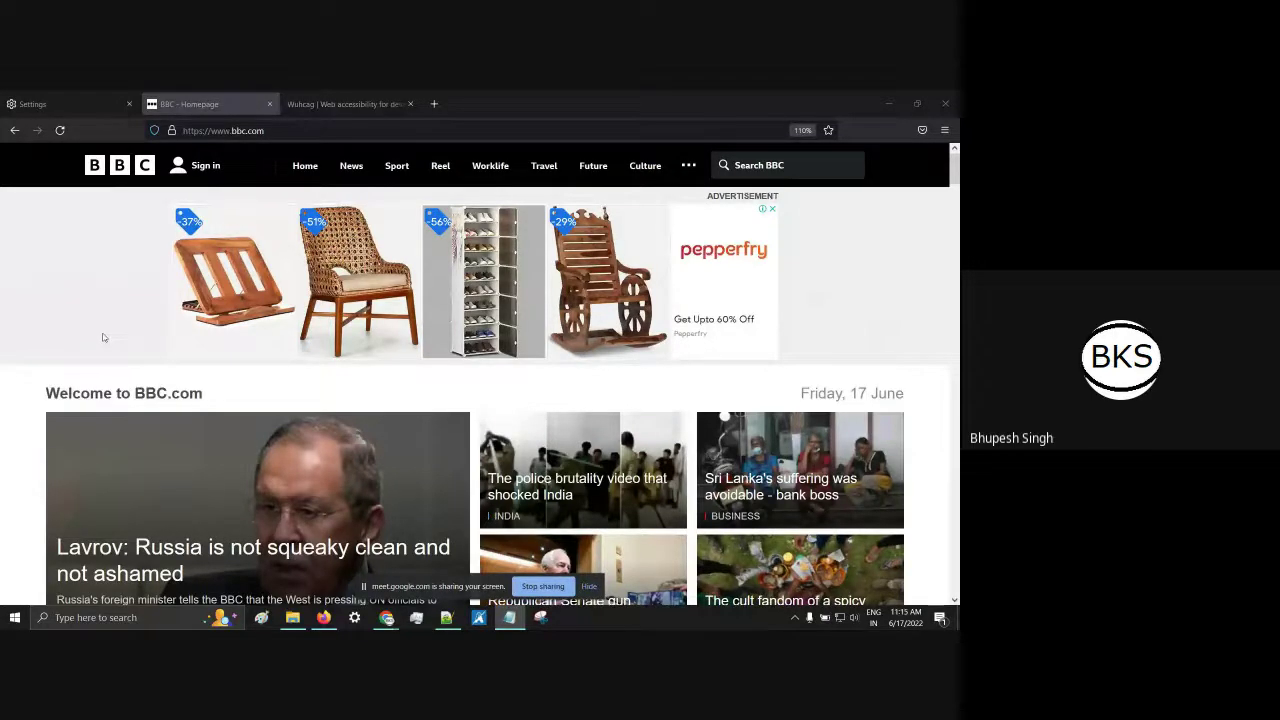
left_click(340, 104)
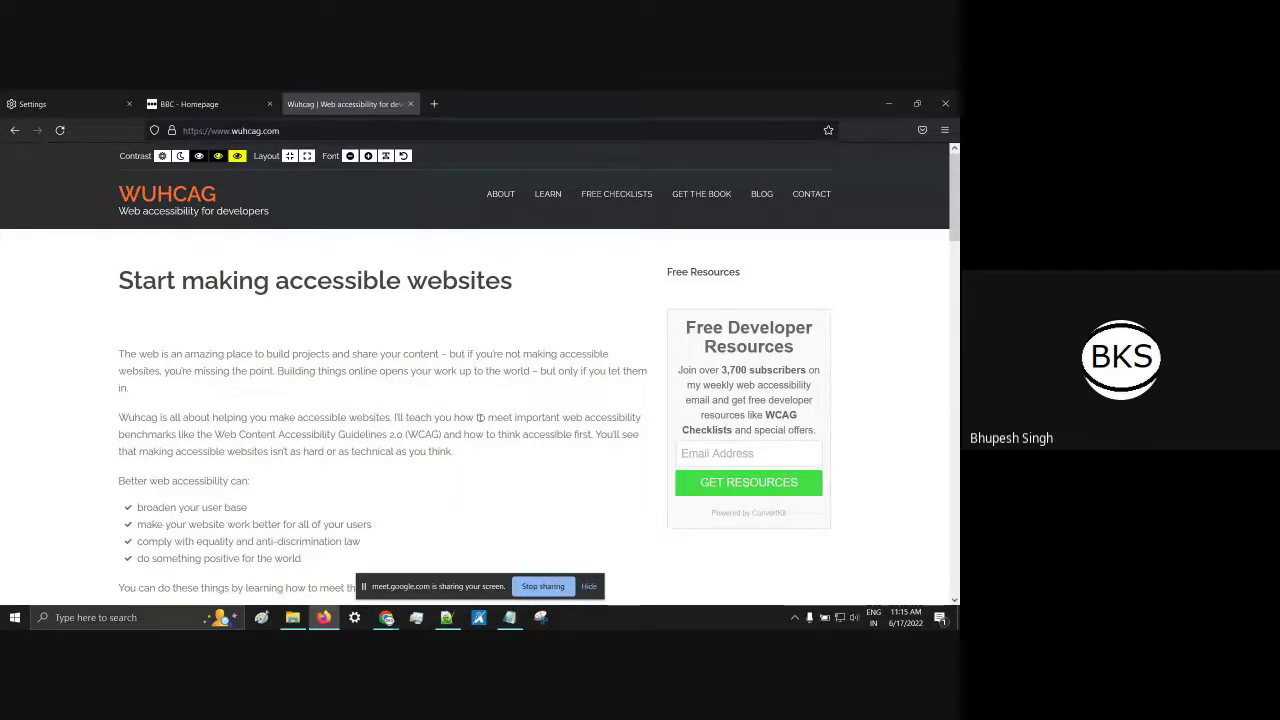
left_click(210, 104)
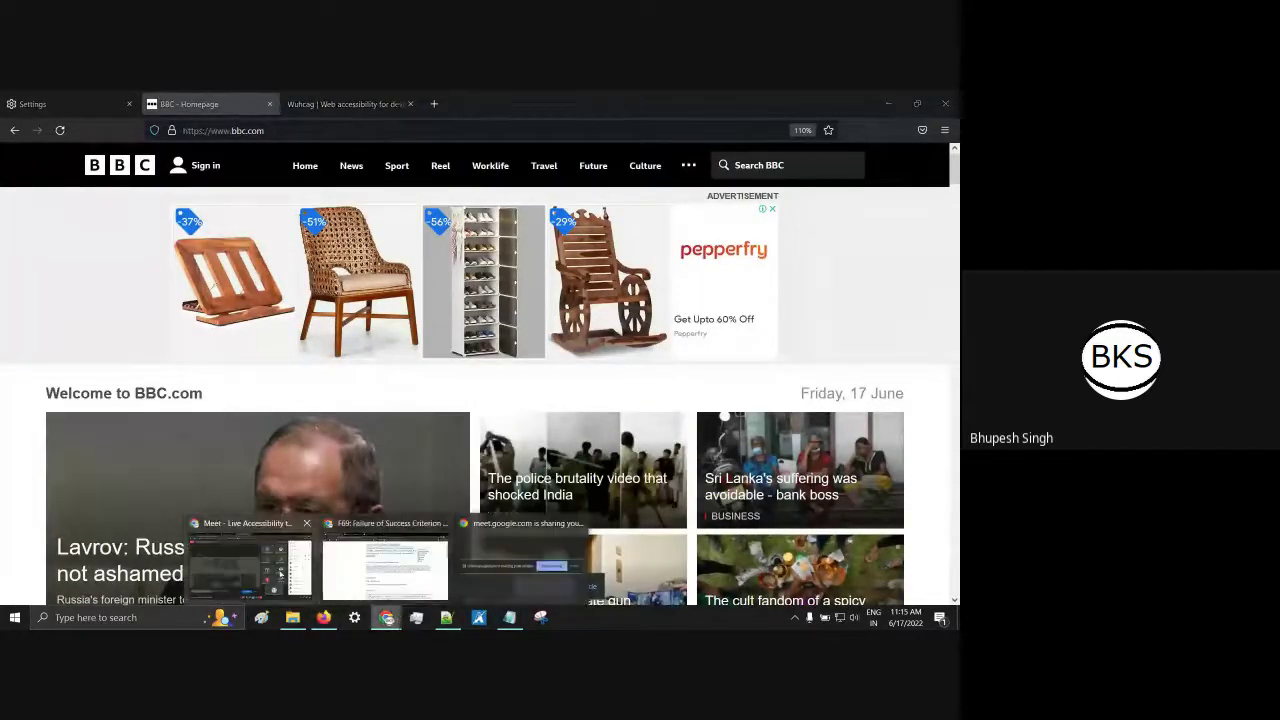
left_click(465, 540)
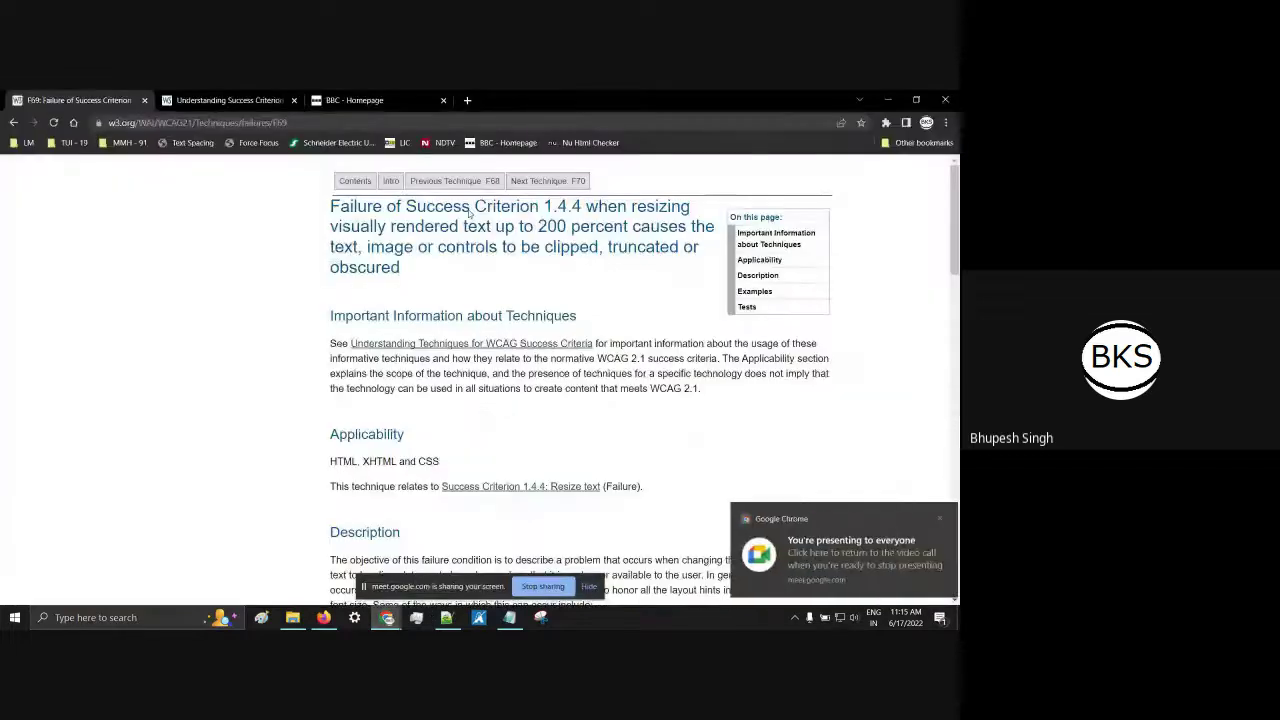
Step: On Chrome's BBC tab, step the zoom from 125% up to 400%, then reset it to 100%
left_click(355, 100)
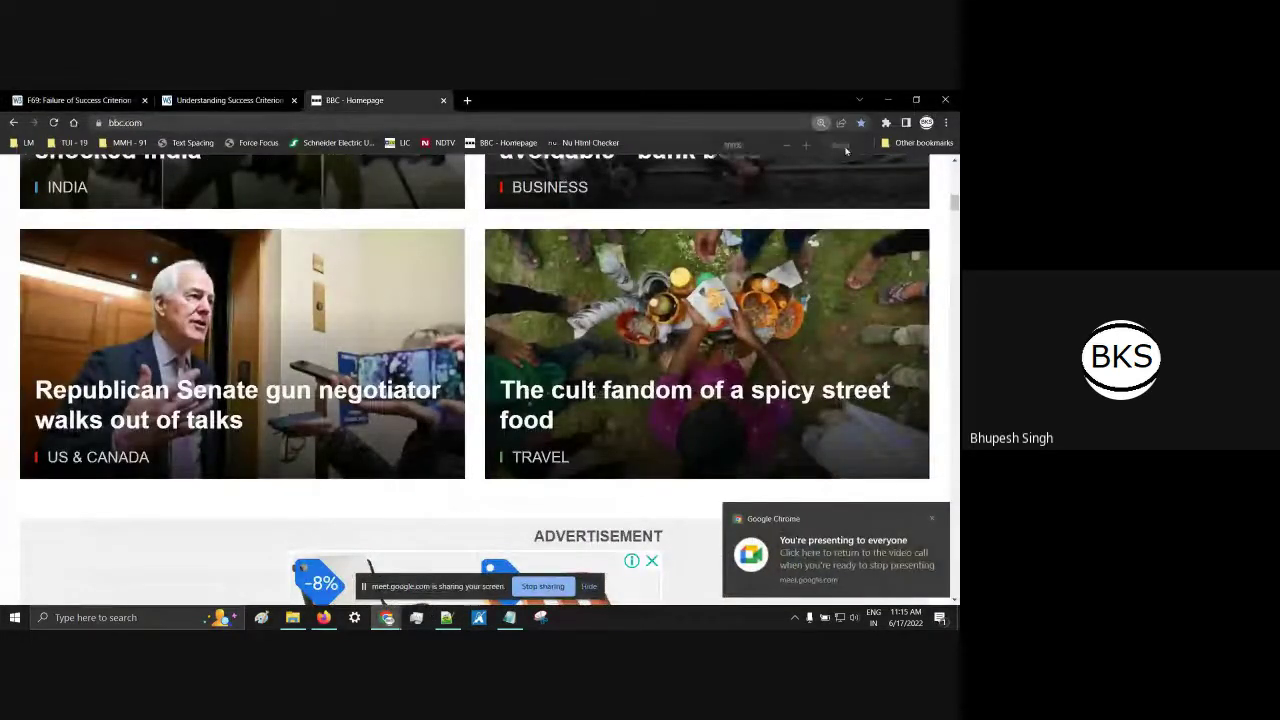
left_click(846, 150)
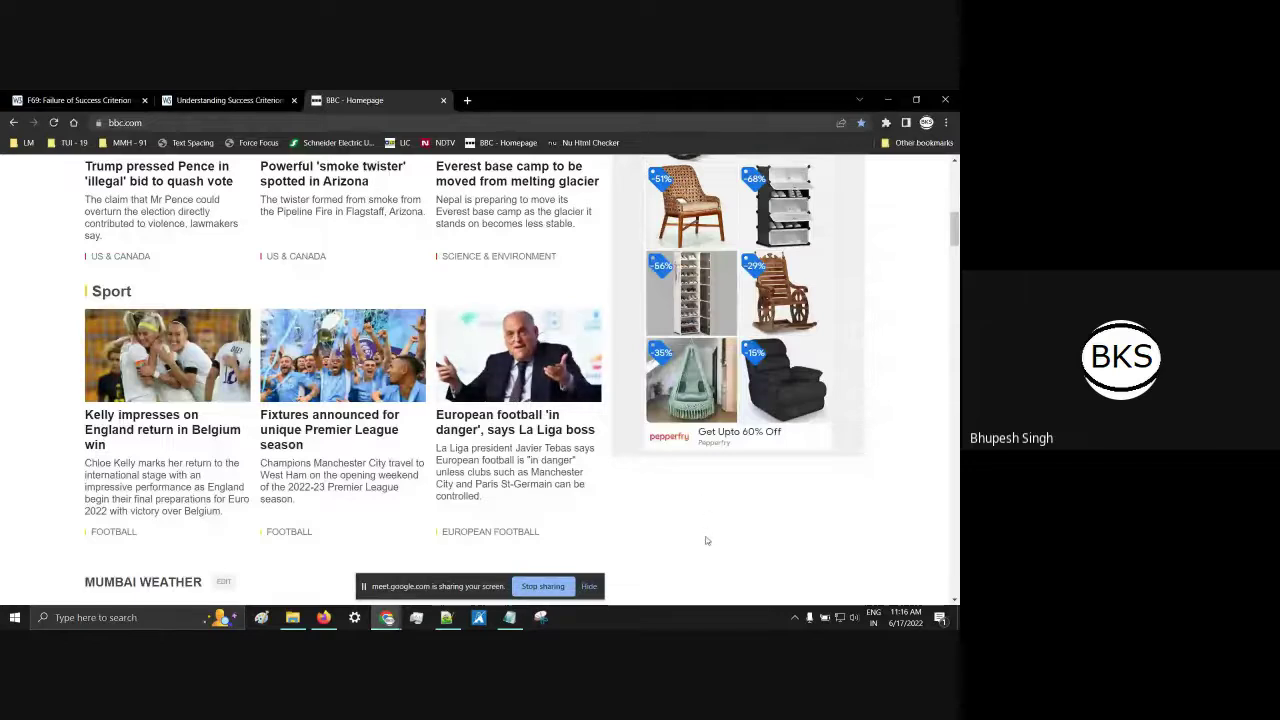
key("ctrl+plus")
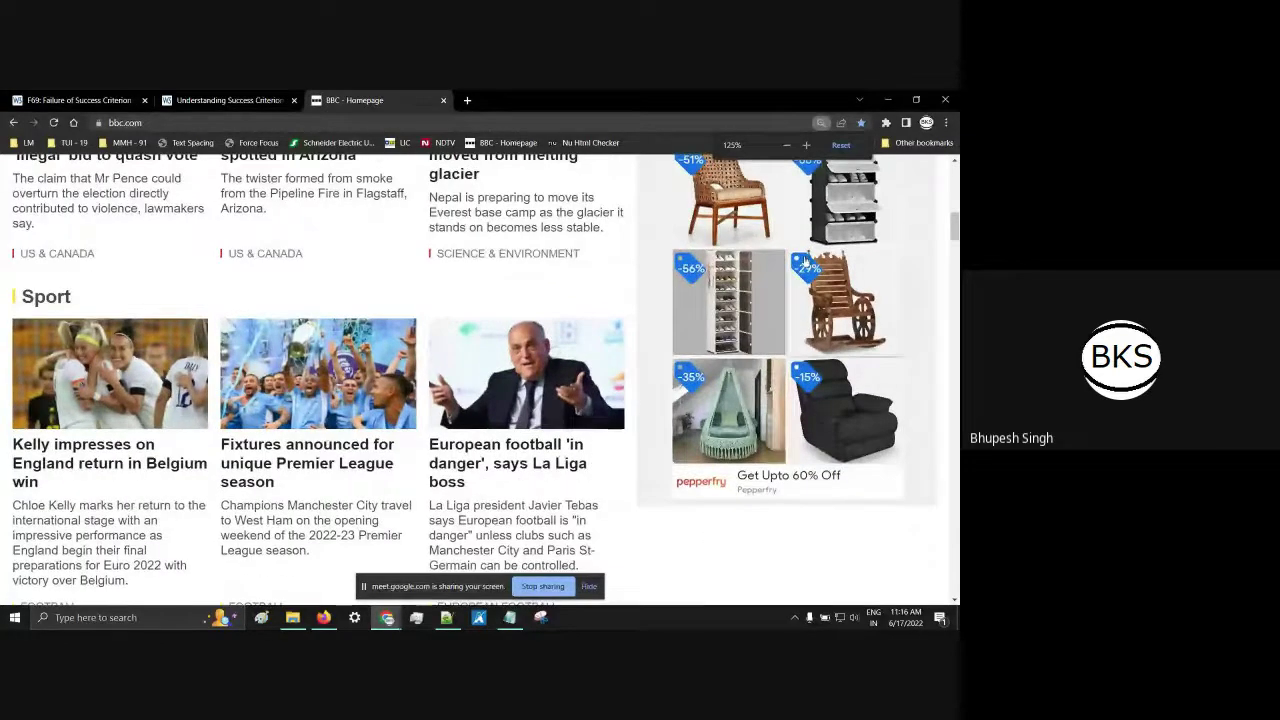
left_click(808, 145)
left_click(808, 145)
left_click(808, 145)
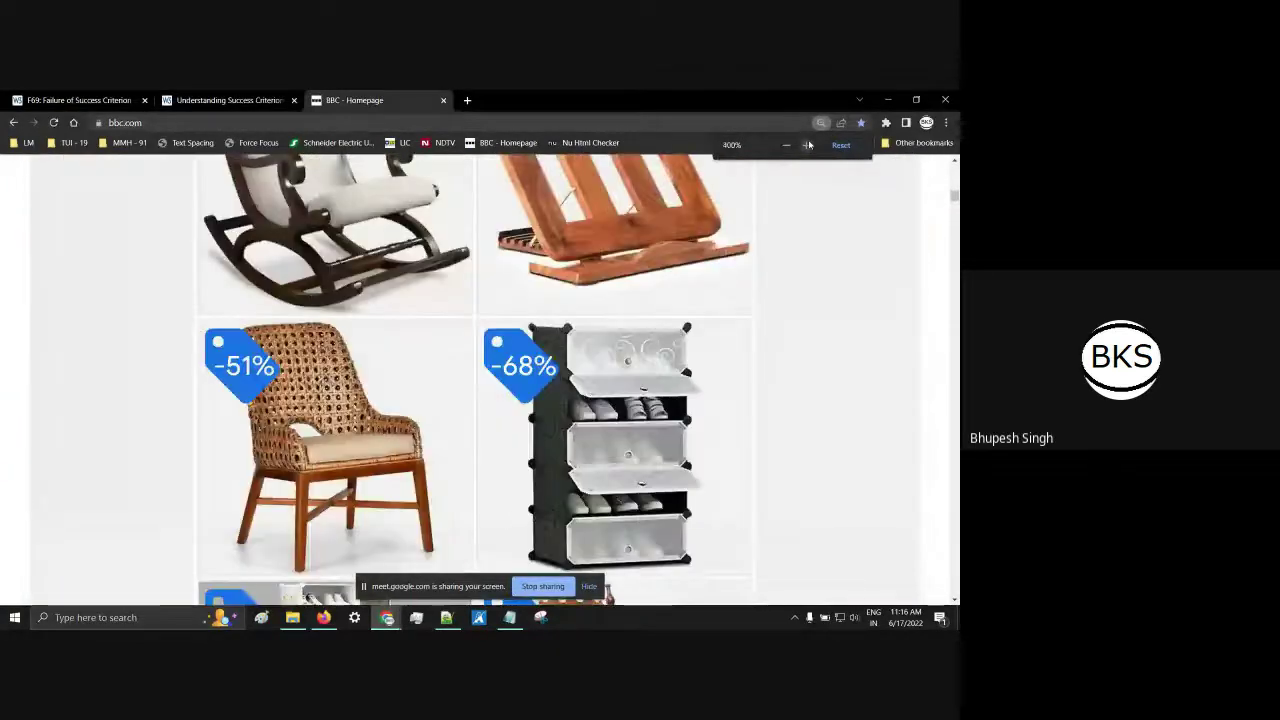
scroll(390, 245, "up", 15)
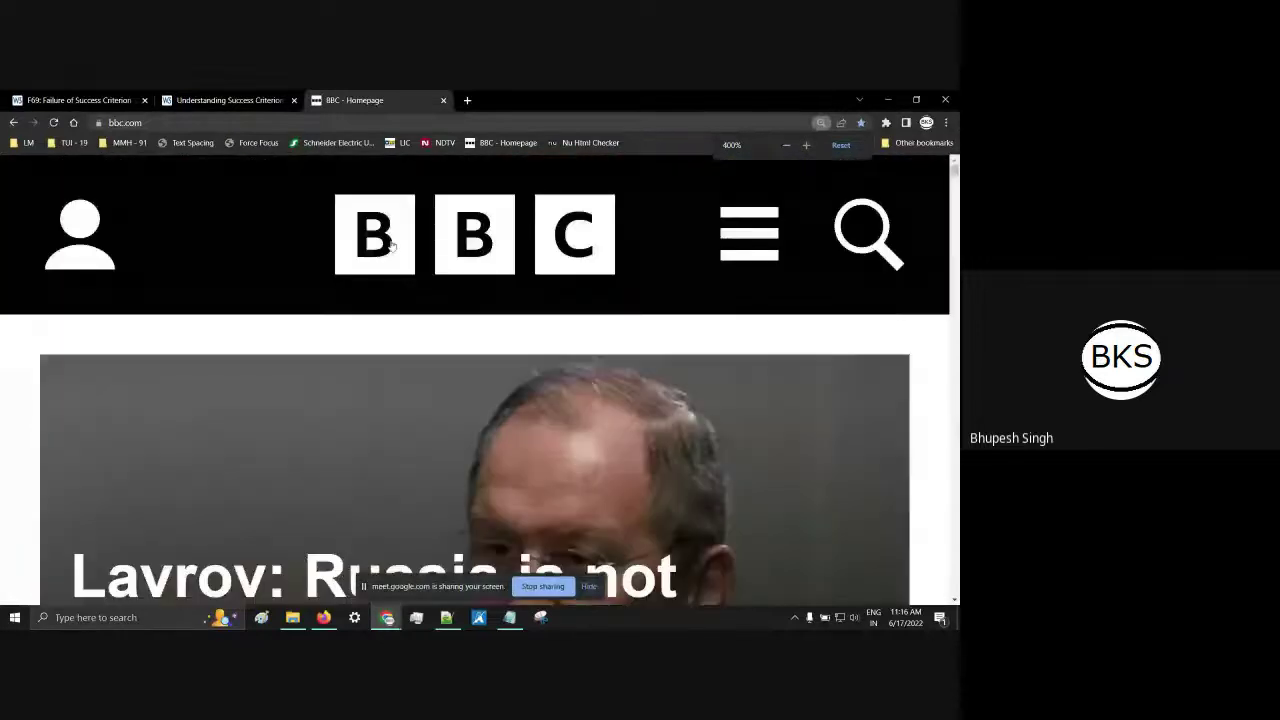
left_click(841, 146)
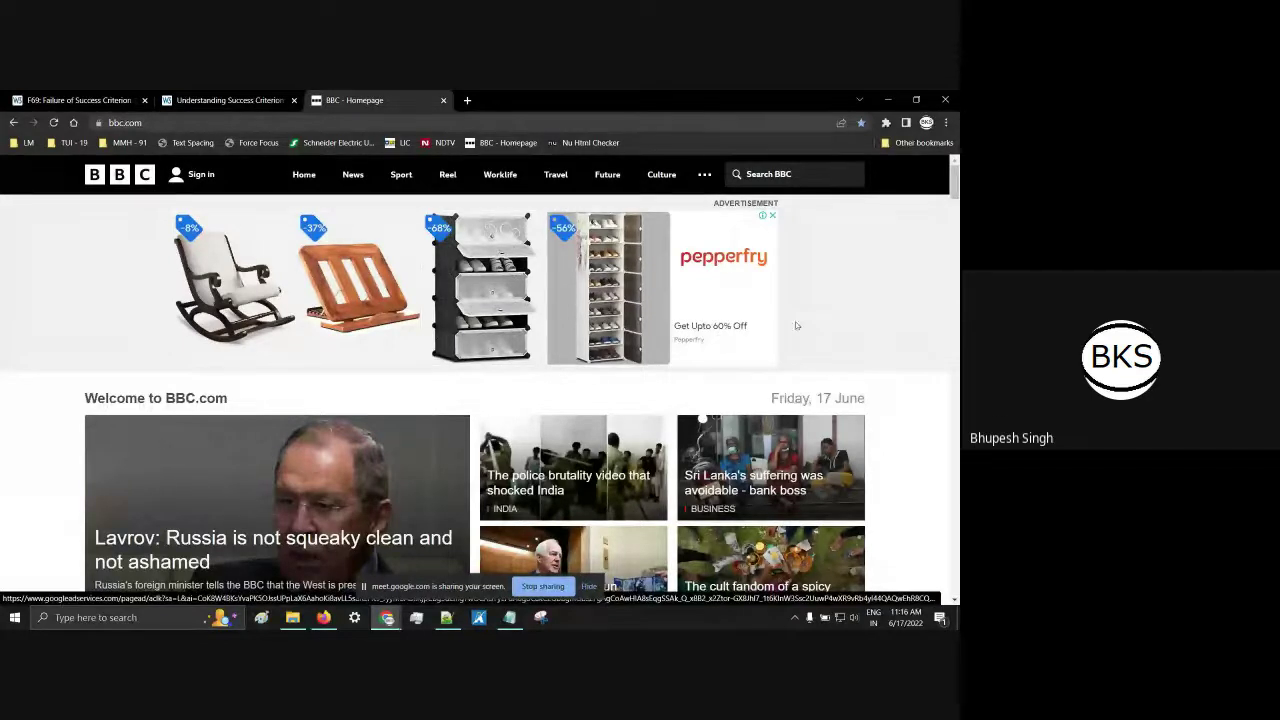
Step: Scroll down bbc.com, magnify it to 200% to check the reflow, then zoom back out
scroll(806, 333, "down", 2)
scroll(770, 322, "down", 2)
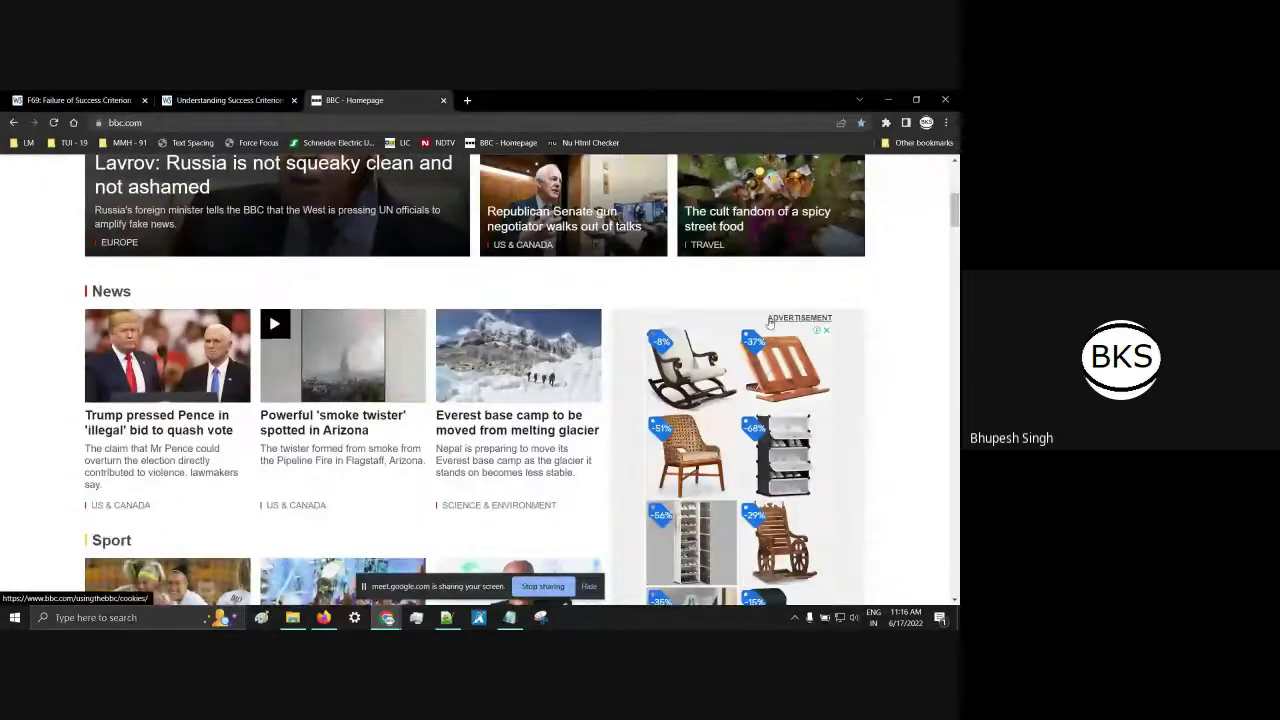
scroll(770, 322, "down", 10)
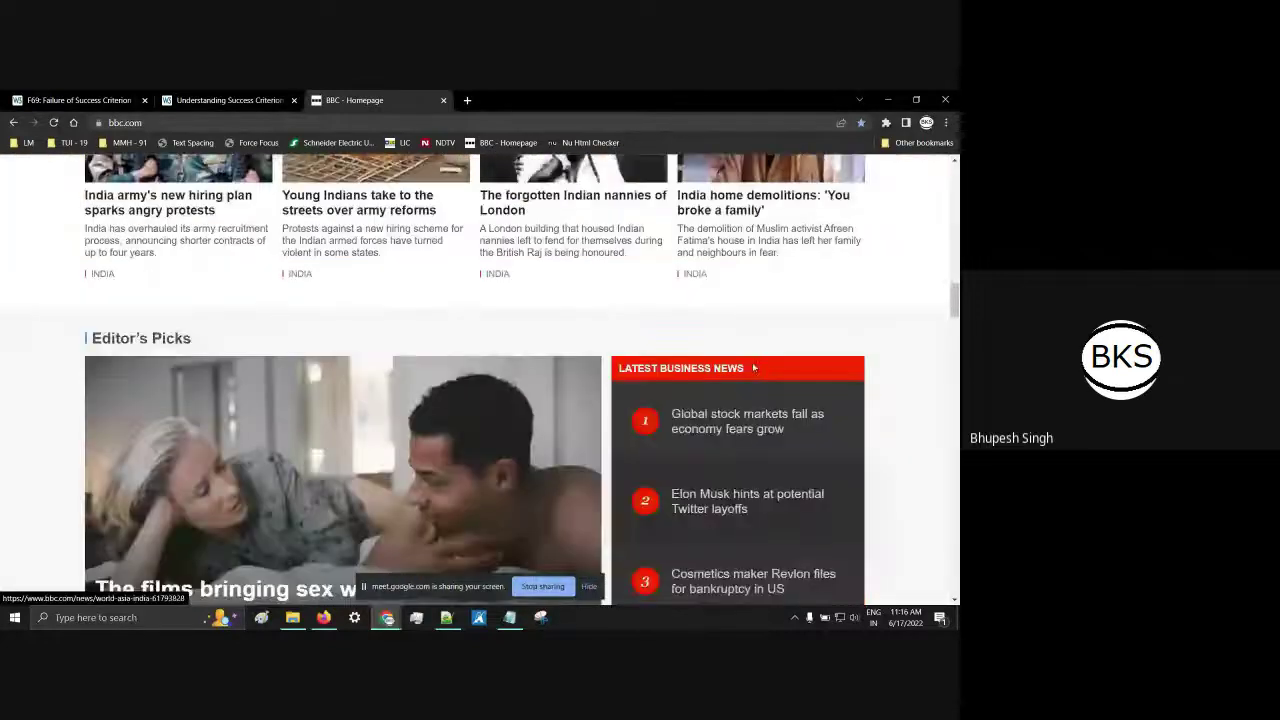
scroll(754, 368, "down", 6)
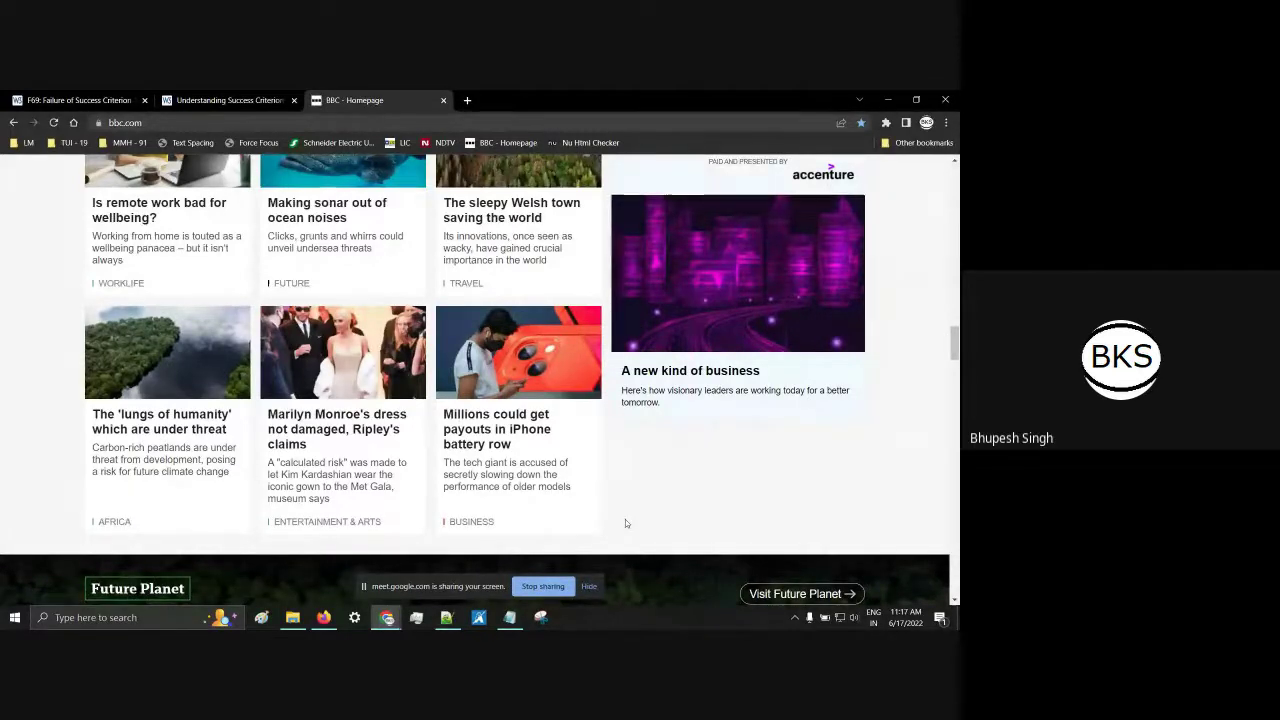
key("ctrl+plus")
key("ctrl+plus")
key("ctrl+plus")
key("ctrl+plus")
key("ctrl+plus")
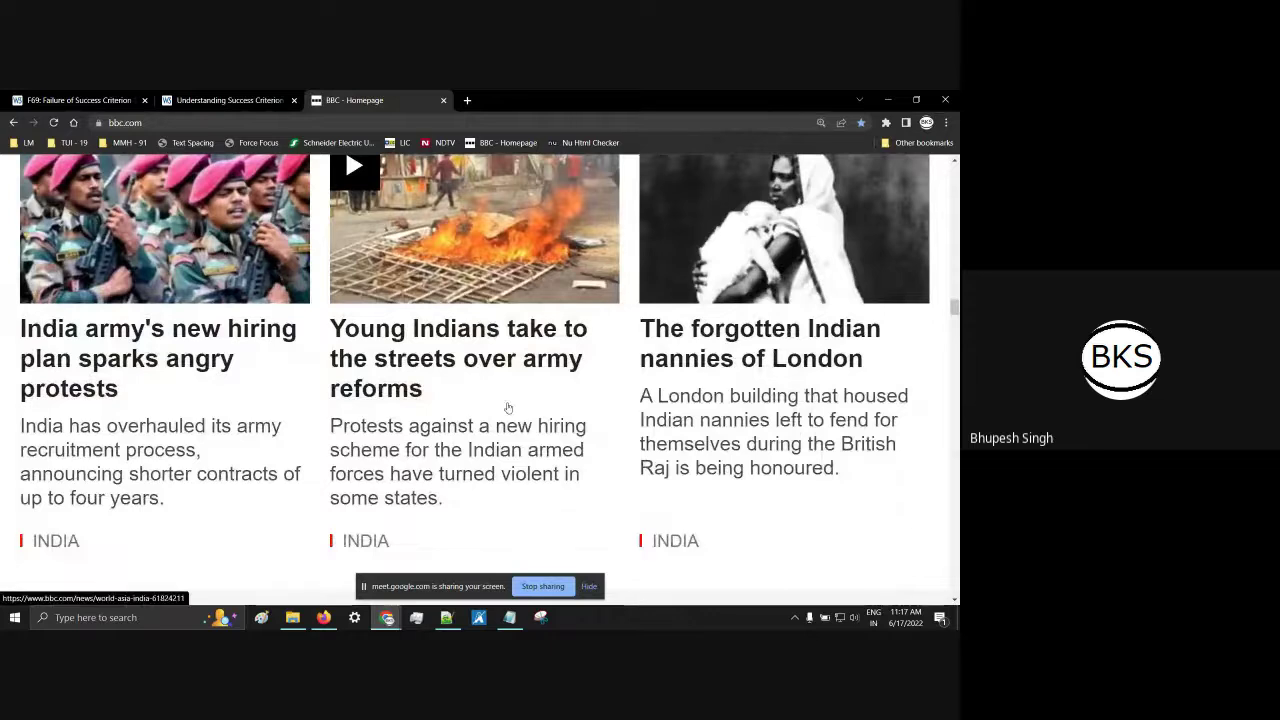
key("ctrl+minus")
key("ctrl+minus")
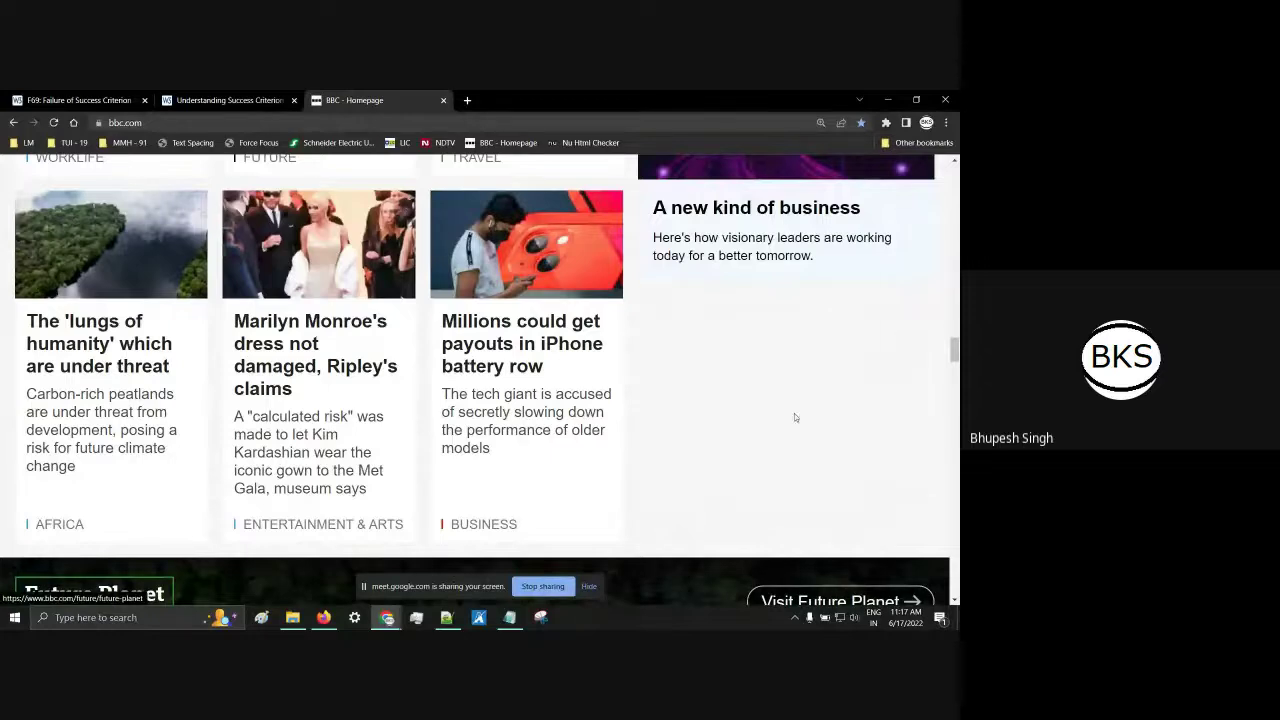
Step: Scroll back up to the BBC navigation bar and the Welcome to BBC.com stories
scroll(944, 348, "up", 3)
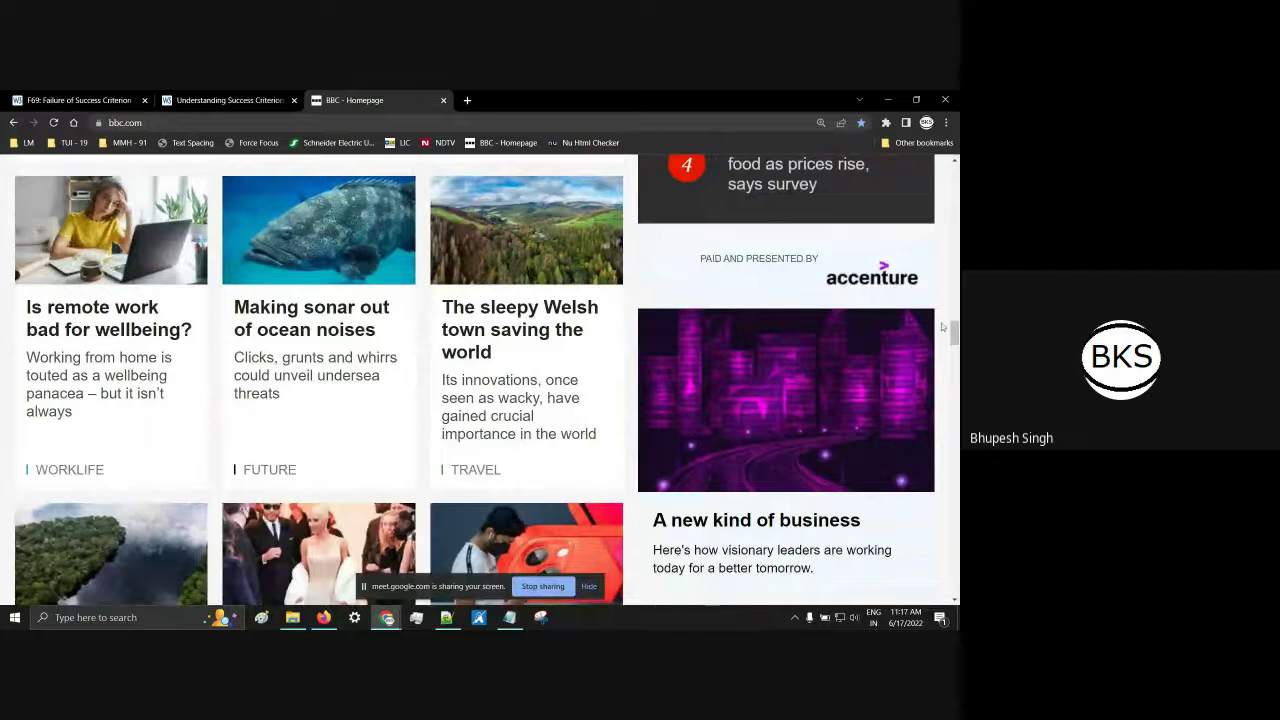
scroll(728, 302, "up", 10)
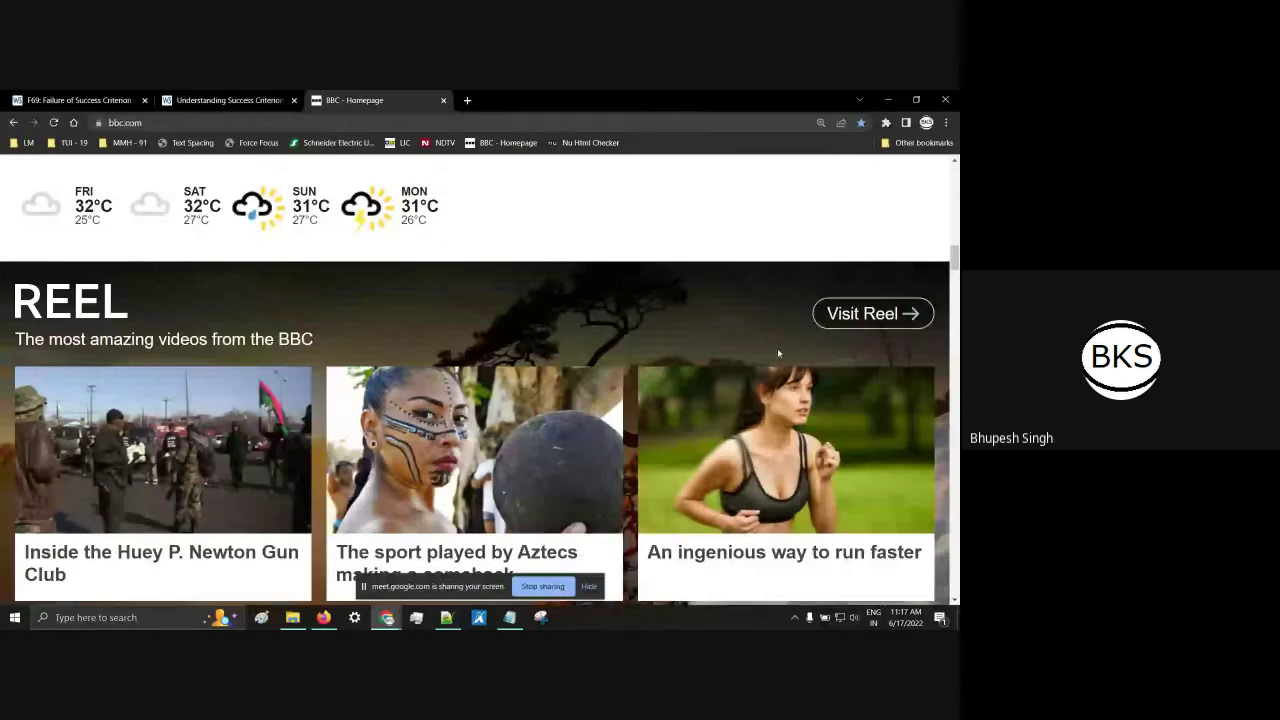
scroll(639, 330, "up", 2)
scroll(640, 335, "up", 1)
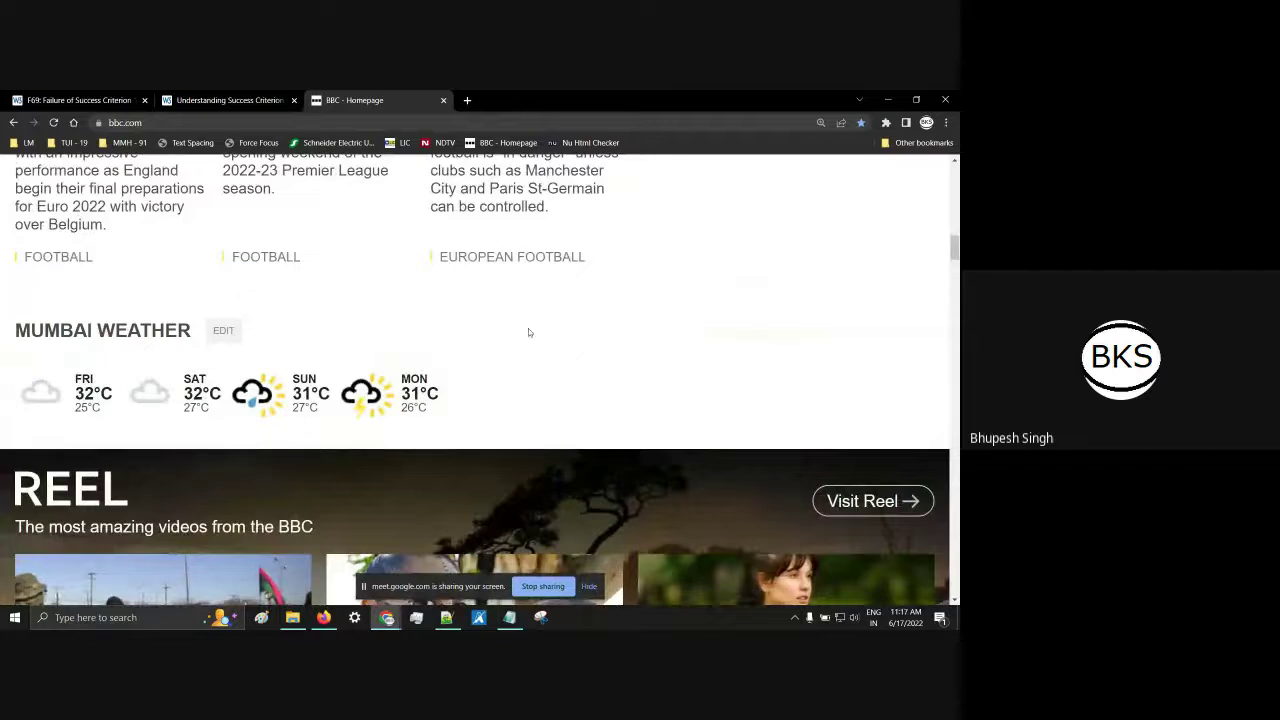
scroll(529, 332, "up", 3)
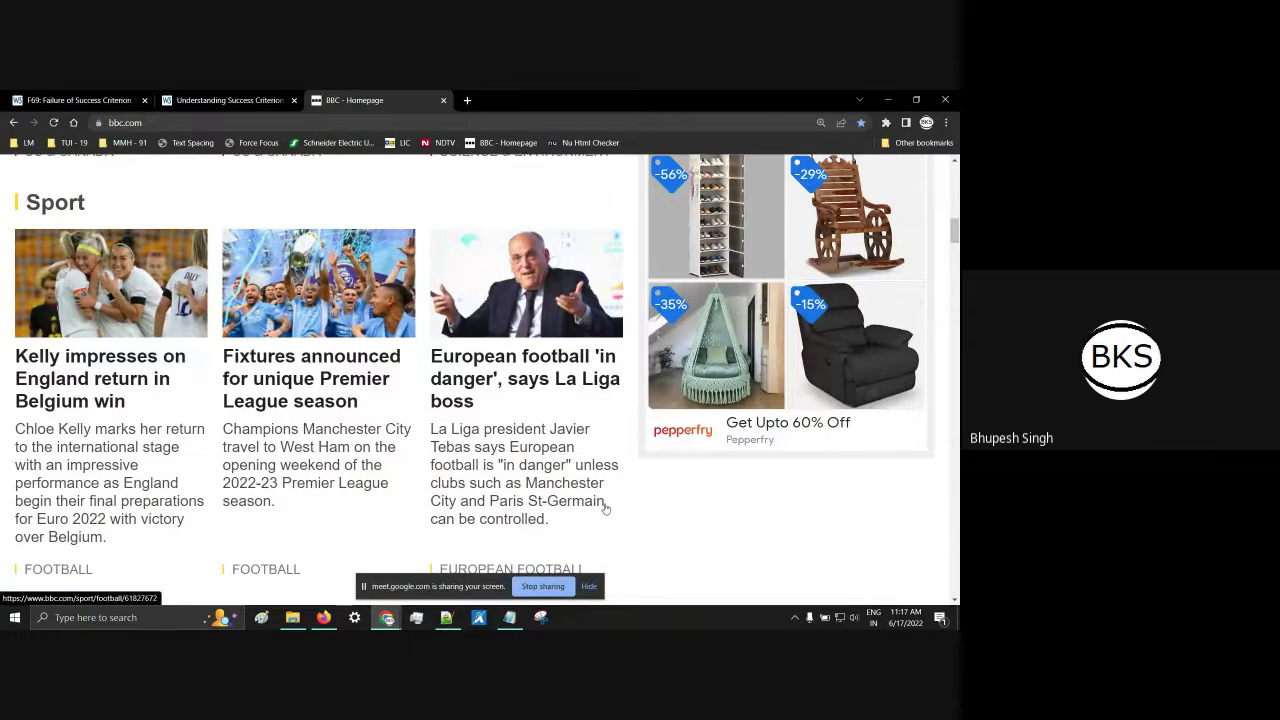
scroll(640, 314, "up", 10)
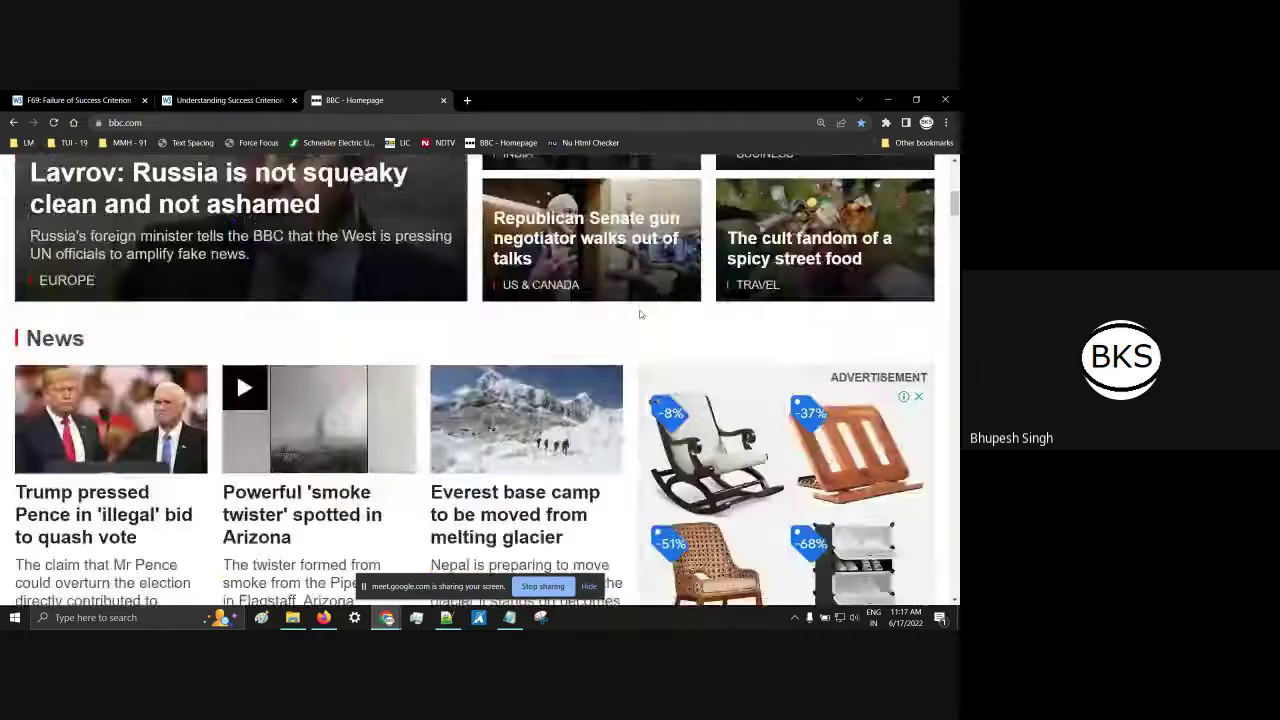
scroll(640, 314, "up", 2)
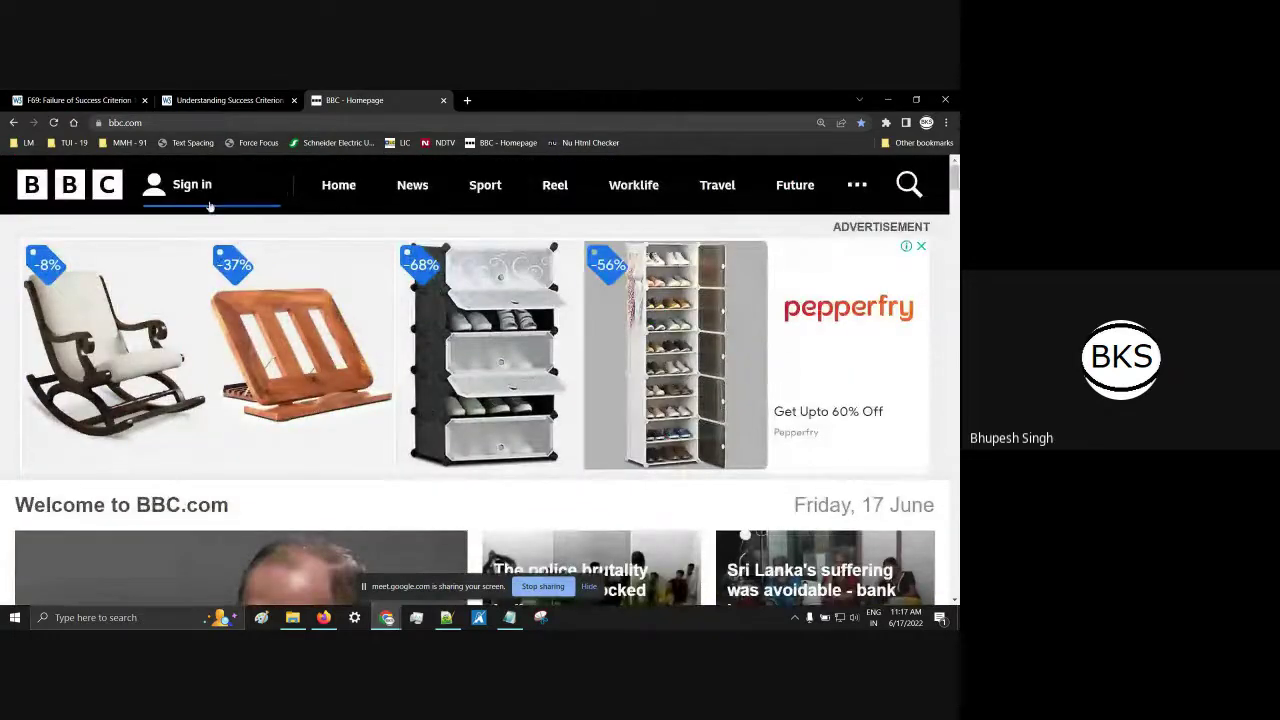
Step: Enlarge the BBC homepage stepwise with Ctrl+Plus from 125% to 250%
key("ctrl+plus")
key("ctrl+plus")
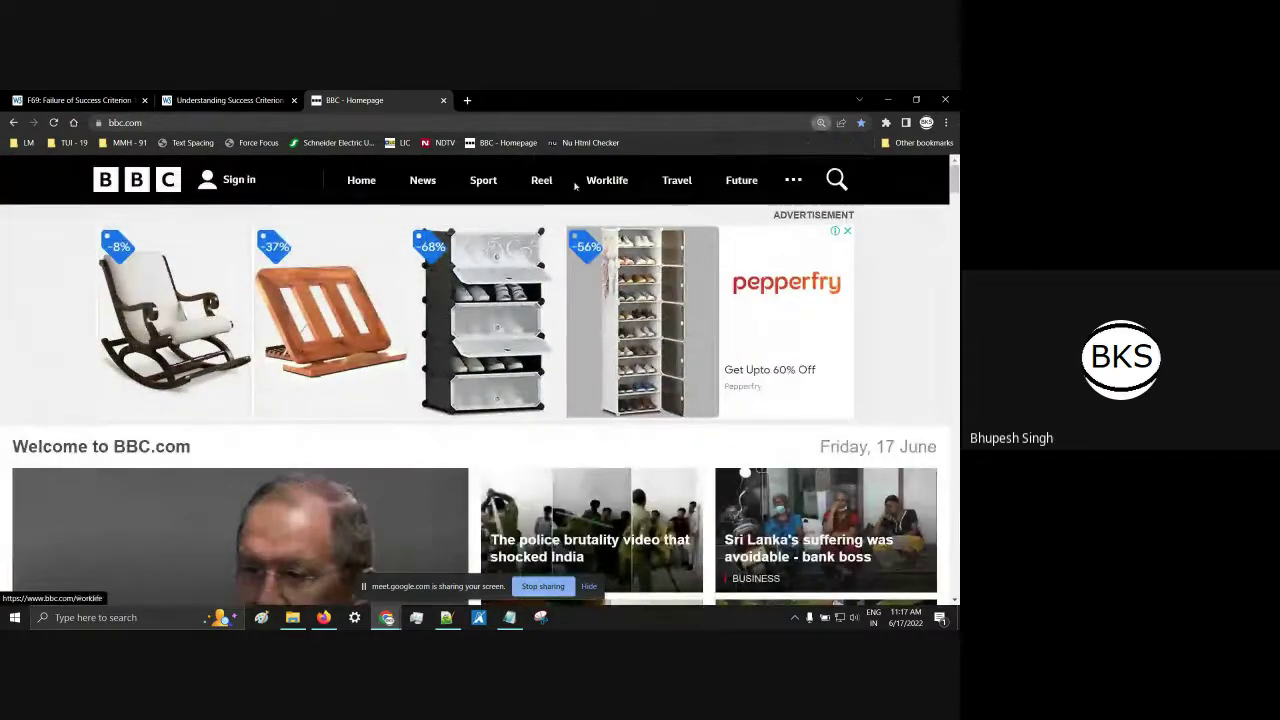
key("ctrl+plus")
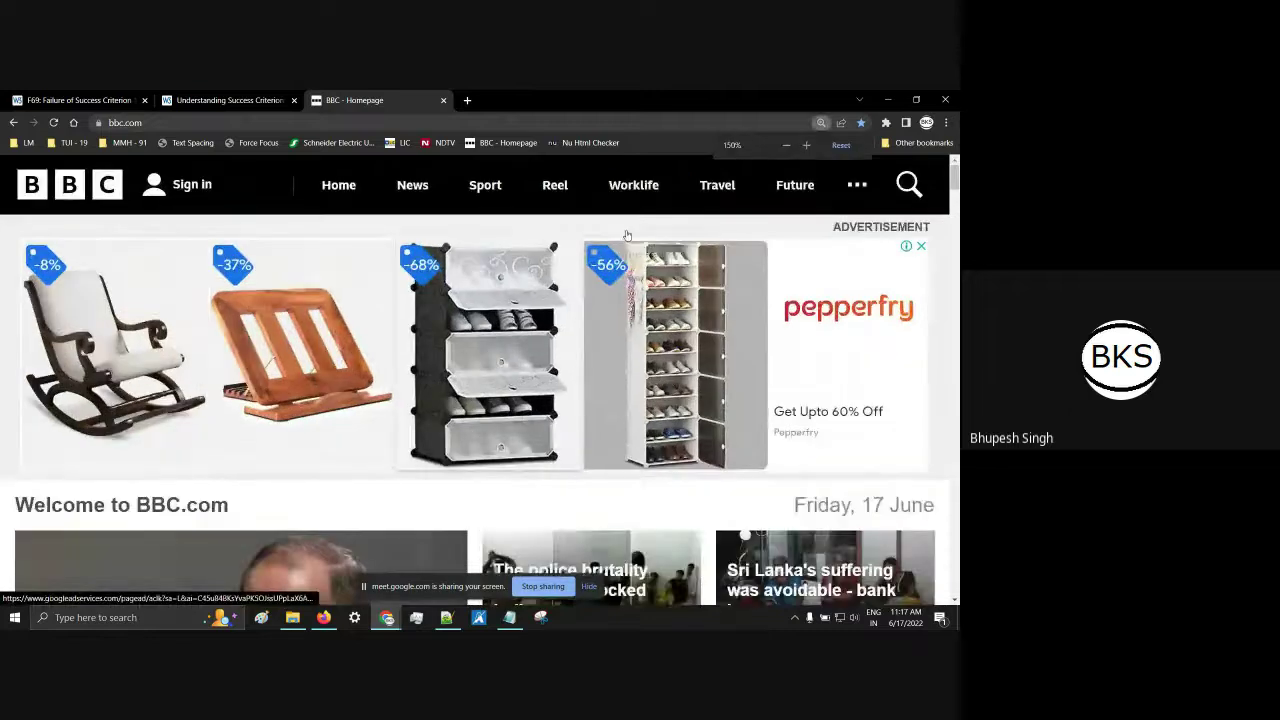
key("ctrl+plus")
key("ctrl+plus")
key("ctrl+plus")
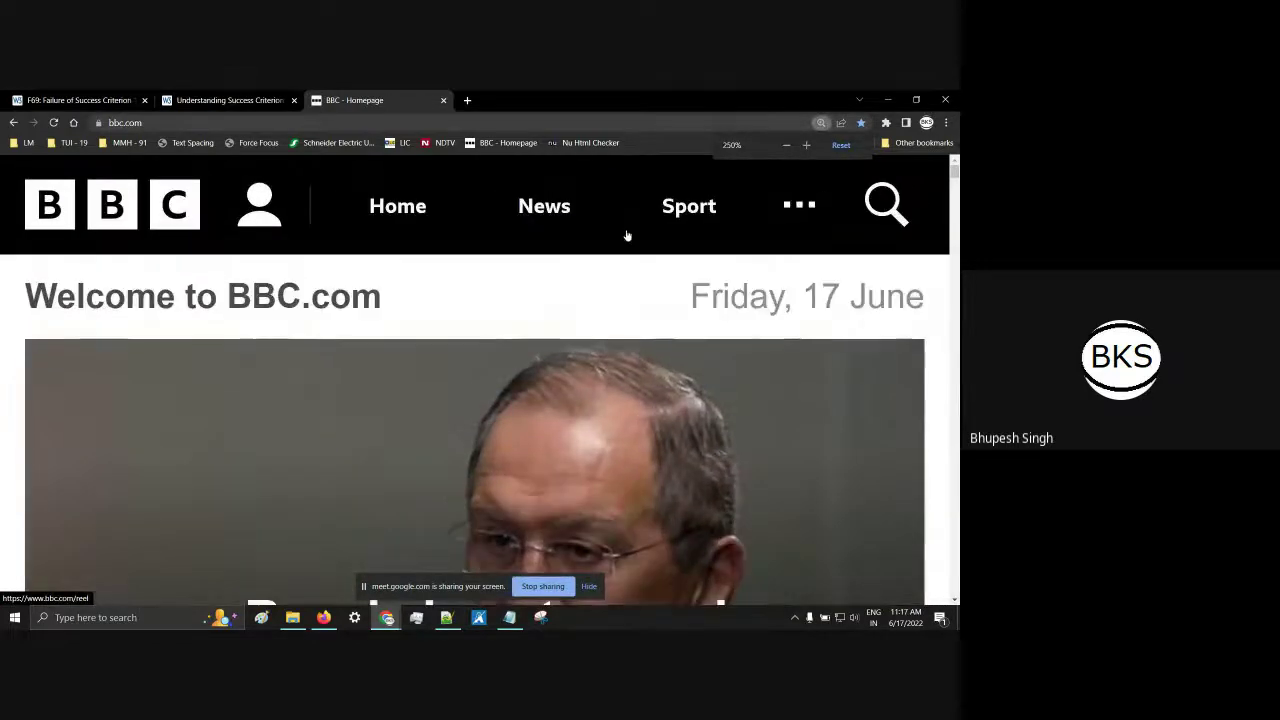
key("ctrl+plus")
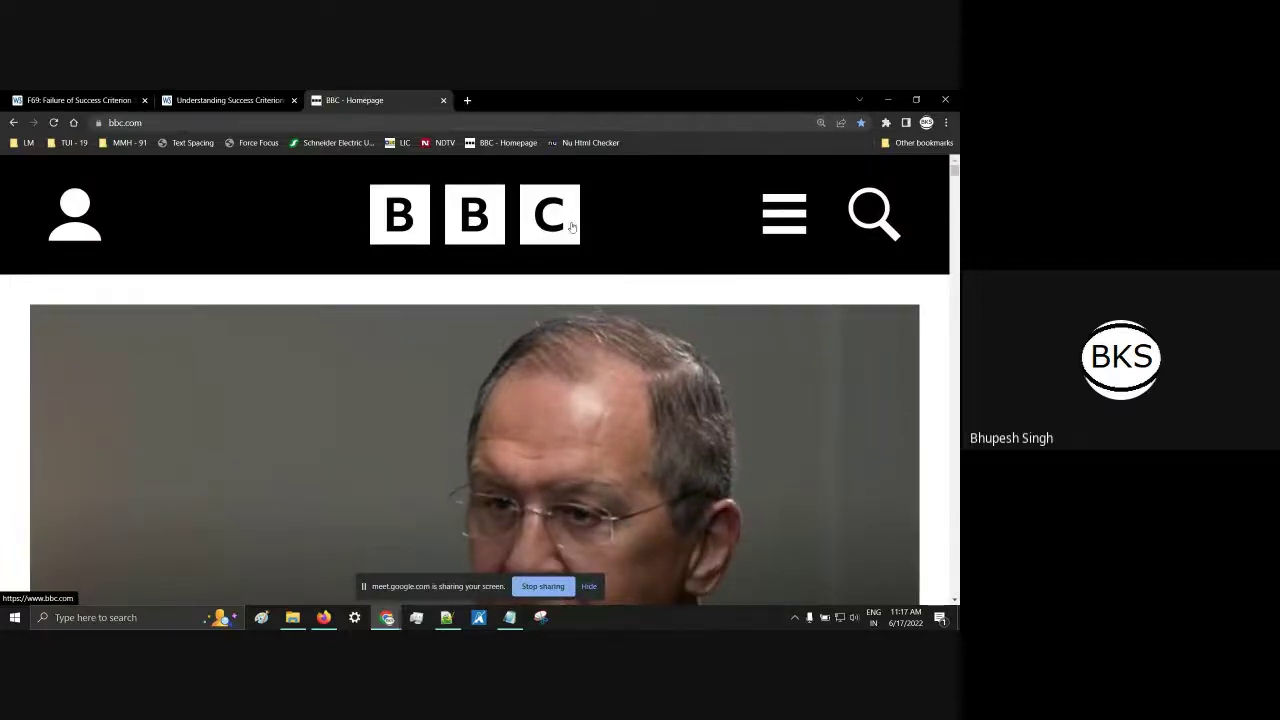
Step: Open the collapsed section navigation drawer, scroll through it, and close it again
left_click(787, 218)
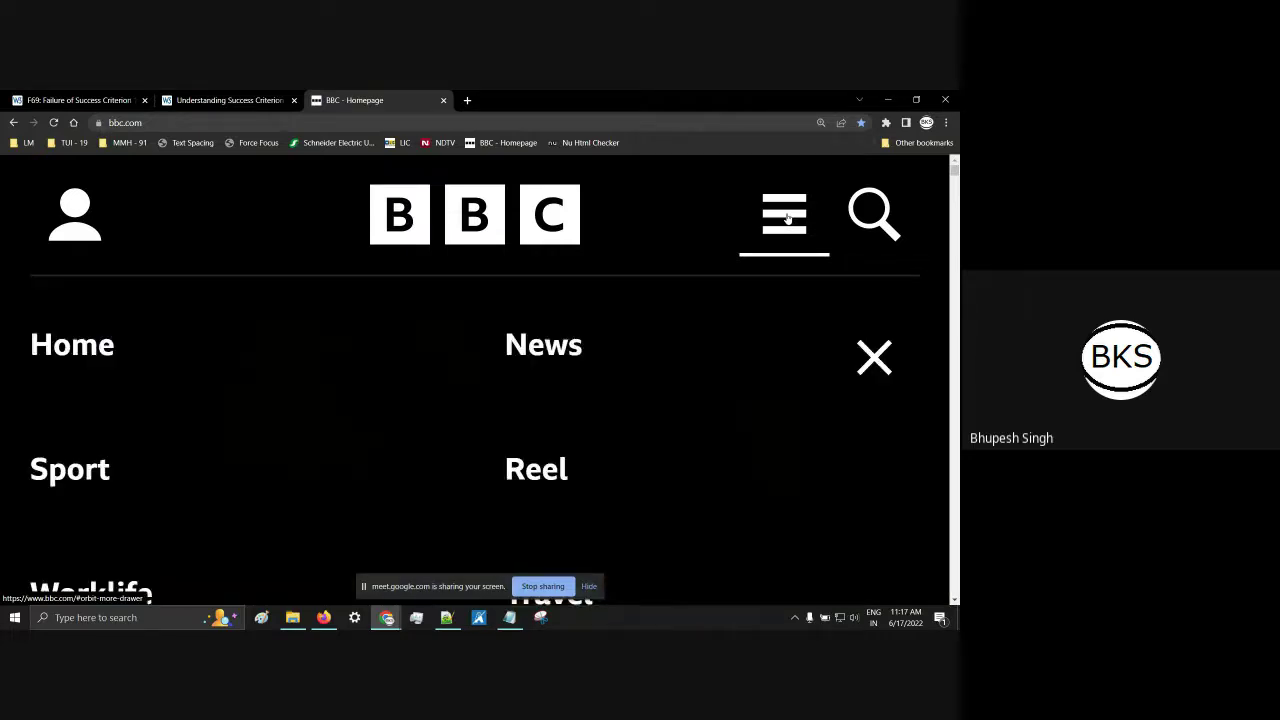
scroll(720, 393, "down", 1)
scroll(717, 395, "up", 1)
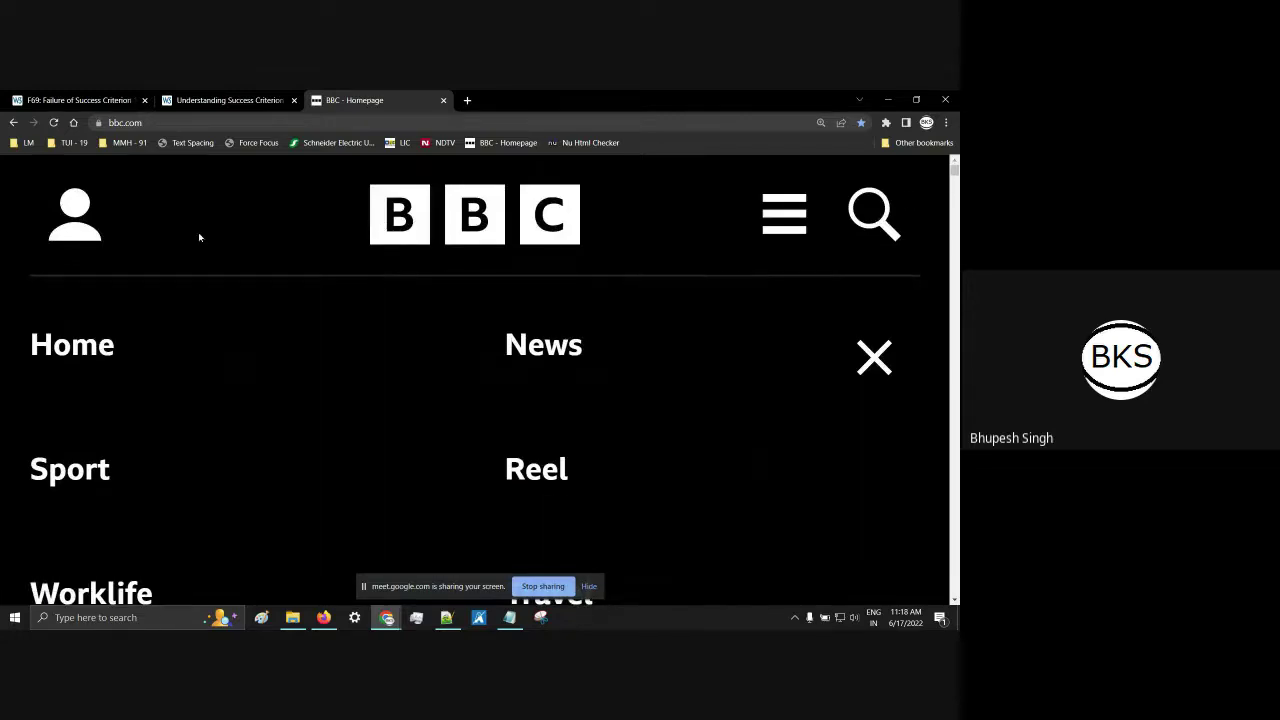
scroll(291, 377, "down", 3)
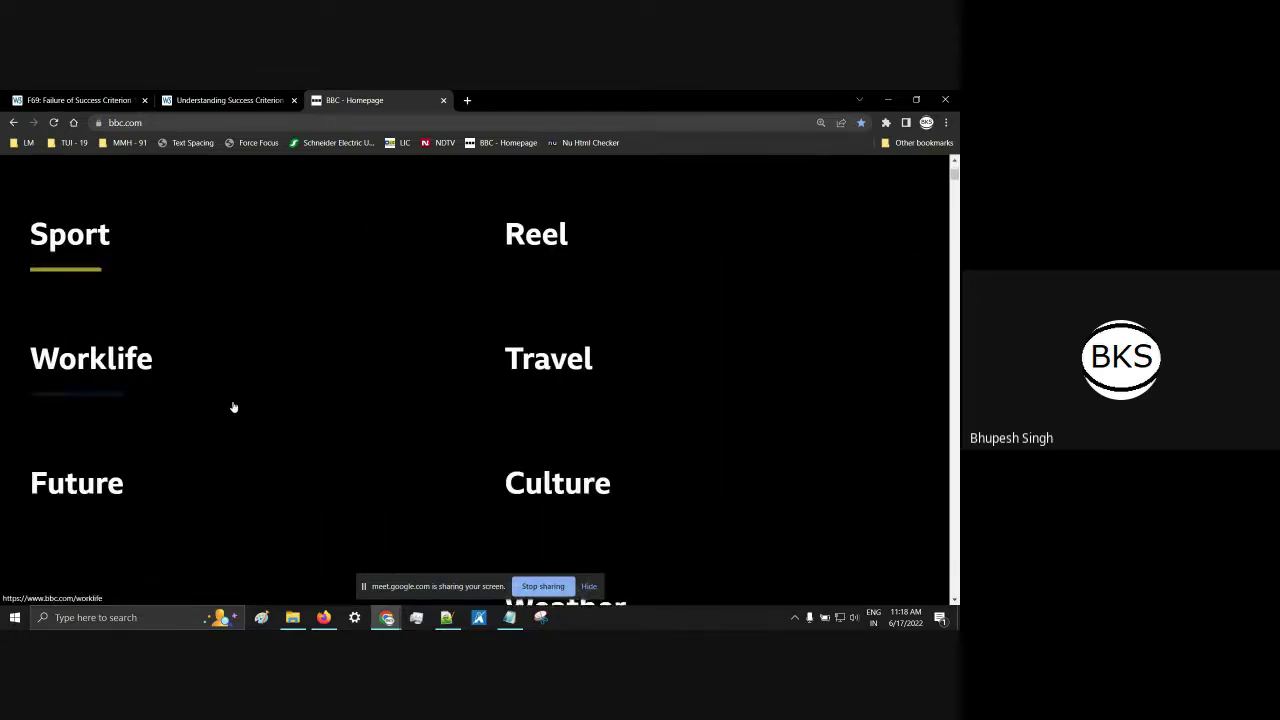
scroll(540, 451, "down", 2)
scroll(537, 456, "up", 5)
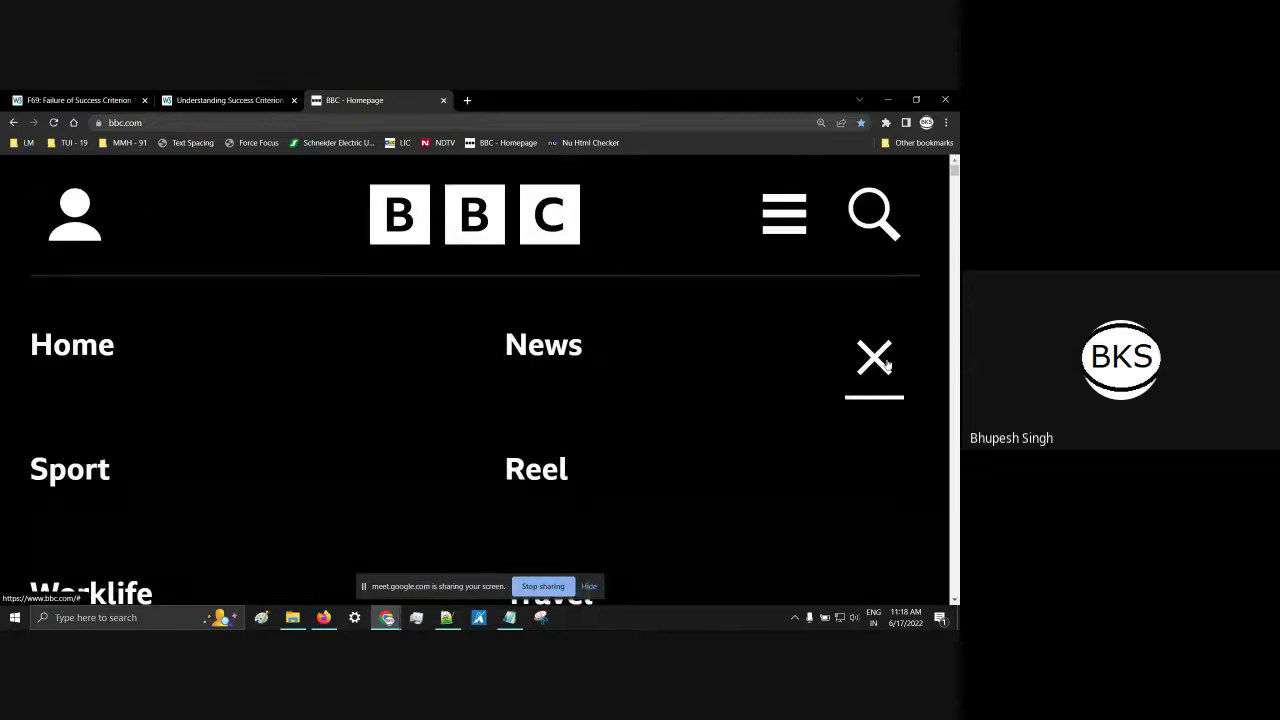
left_click(820, 123)
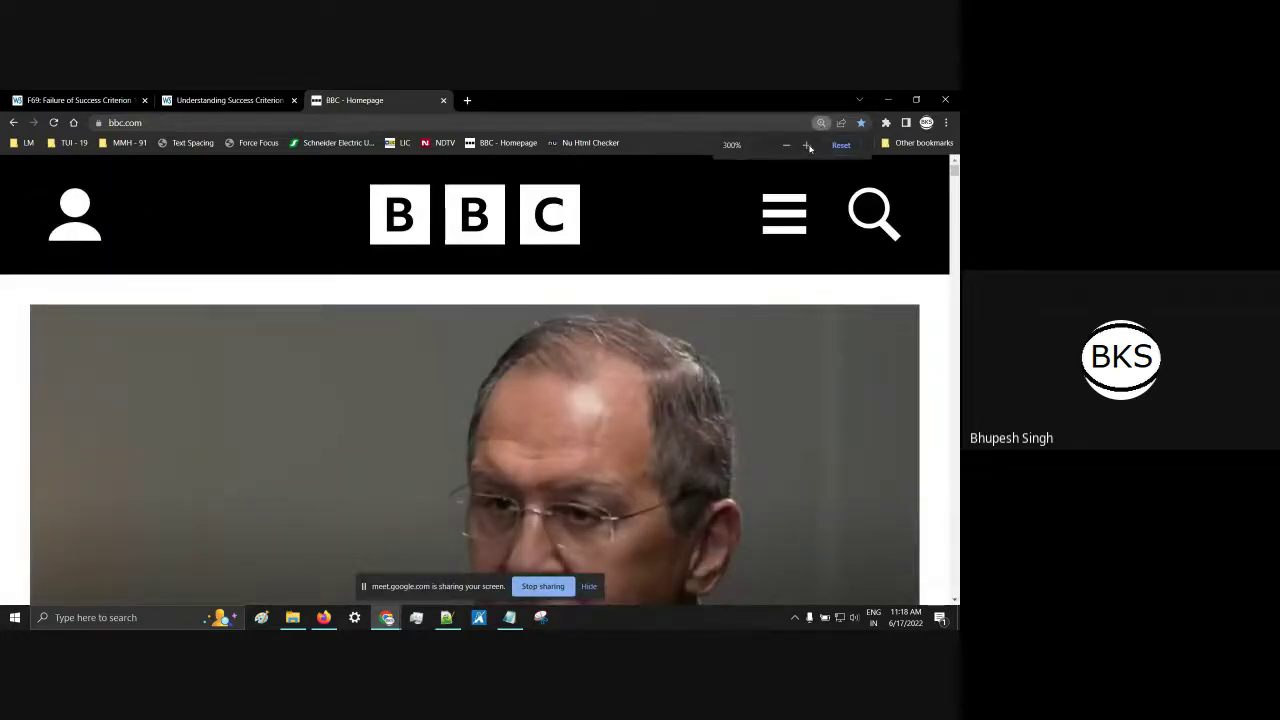
Step: Magnify the BBC homepage to 300% and scroll through the enlarged page
left_click(807, 145)
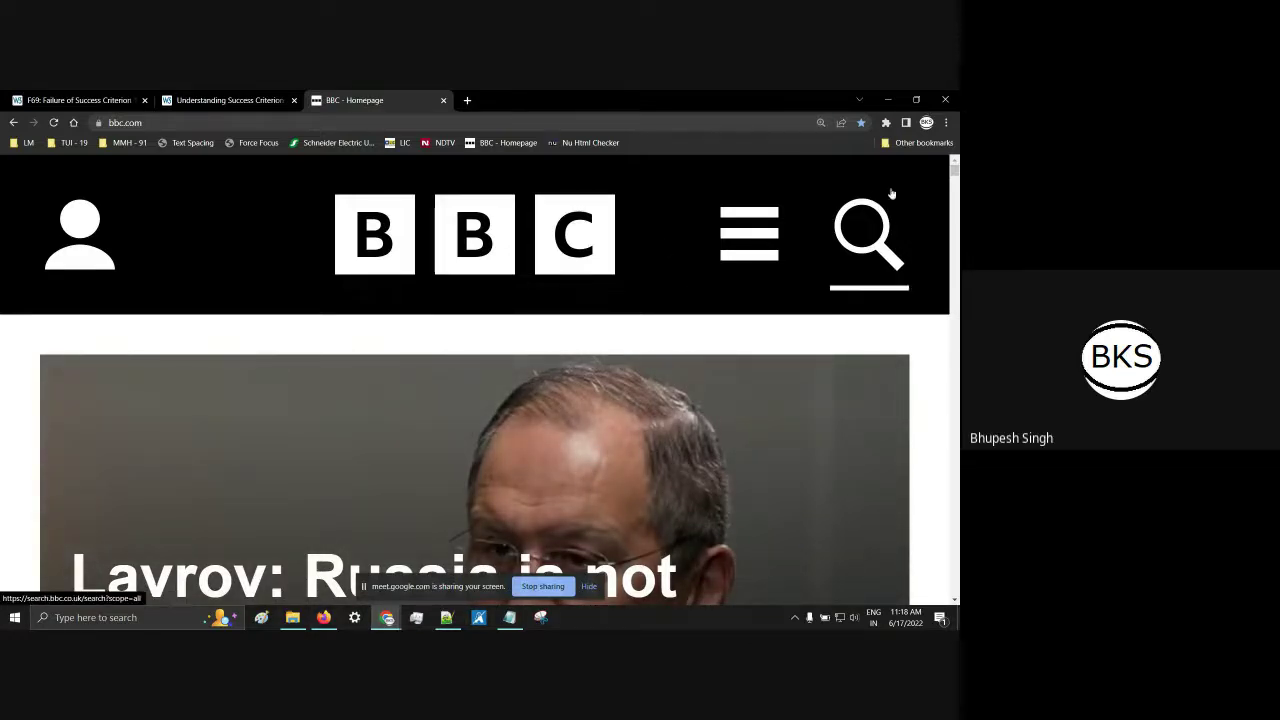
left_click_drag(954, 170, 954, 236)
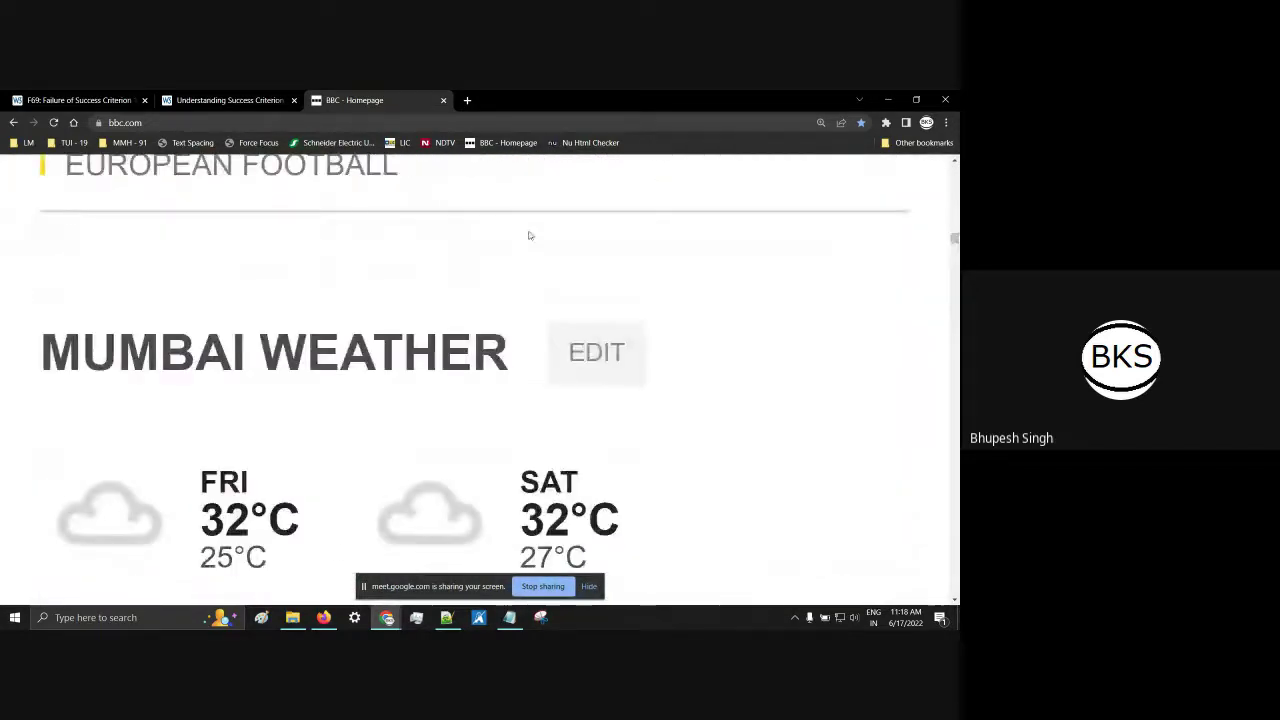
scroll(508, 437, "down", 8)
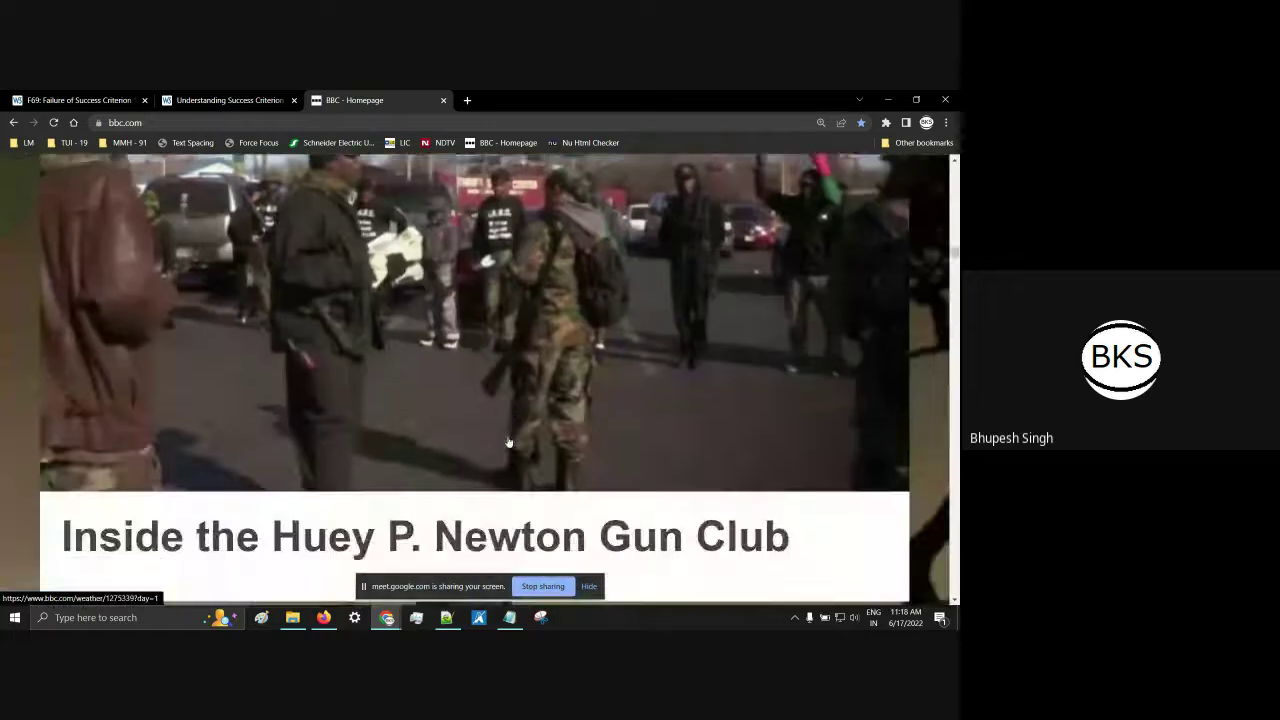
scroll(508, 442, "down", 3)
scroll(508, 442, "up", 10)
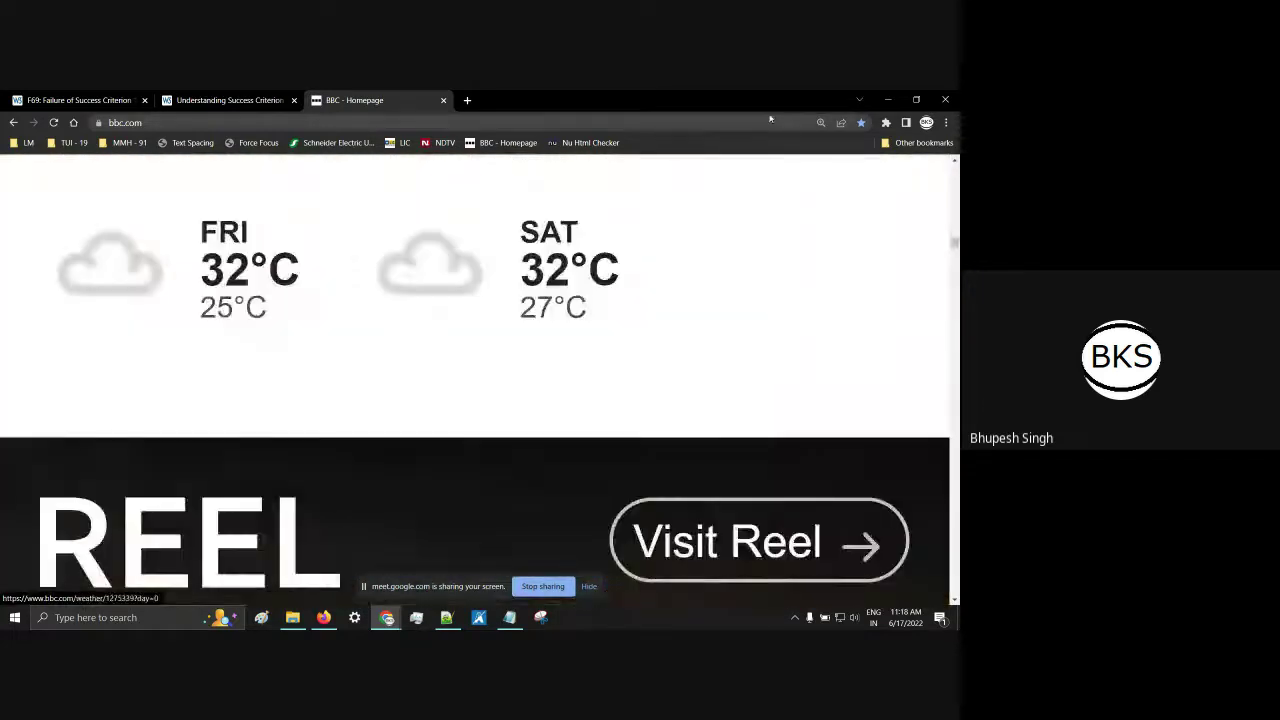
Step: Reset the page zoom to 100% and bring Chrome back into focus
left_click(820, 122)
left_click(841, 145)
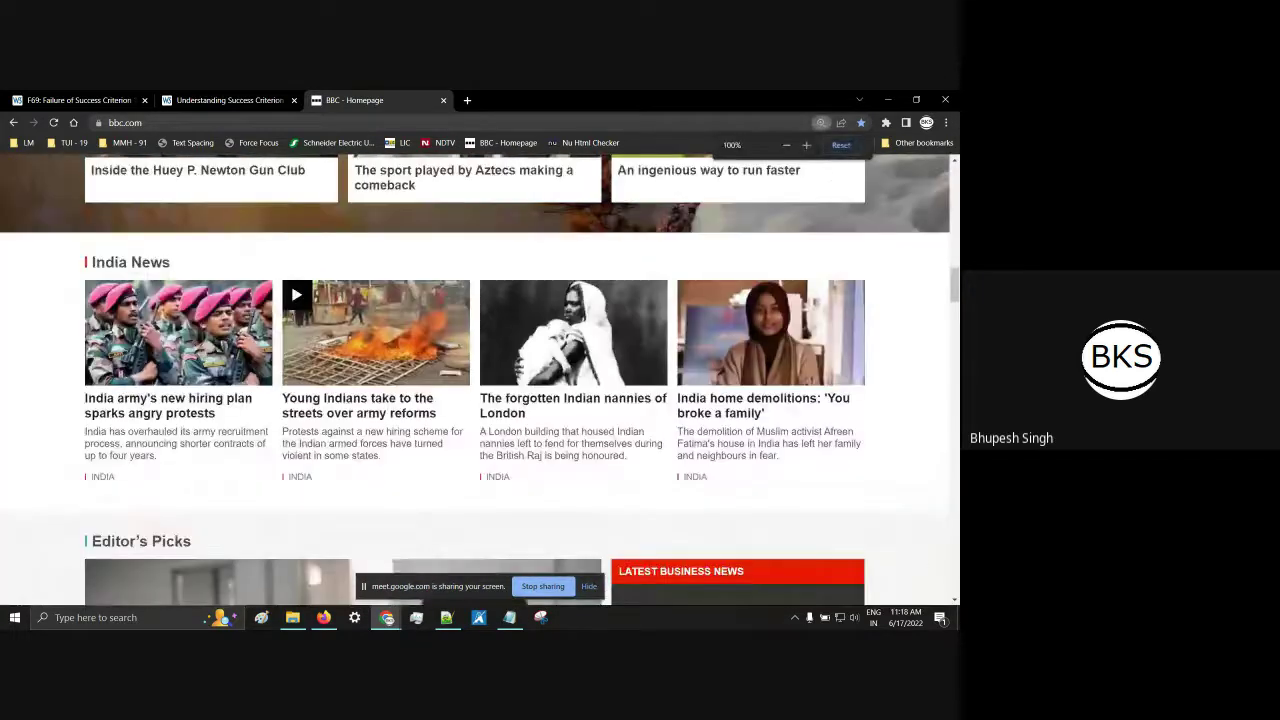
key("alt+Tab")
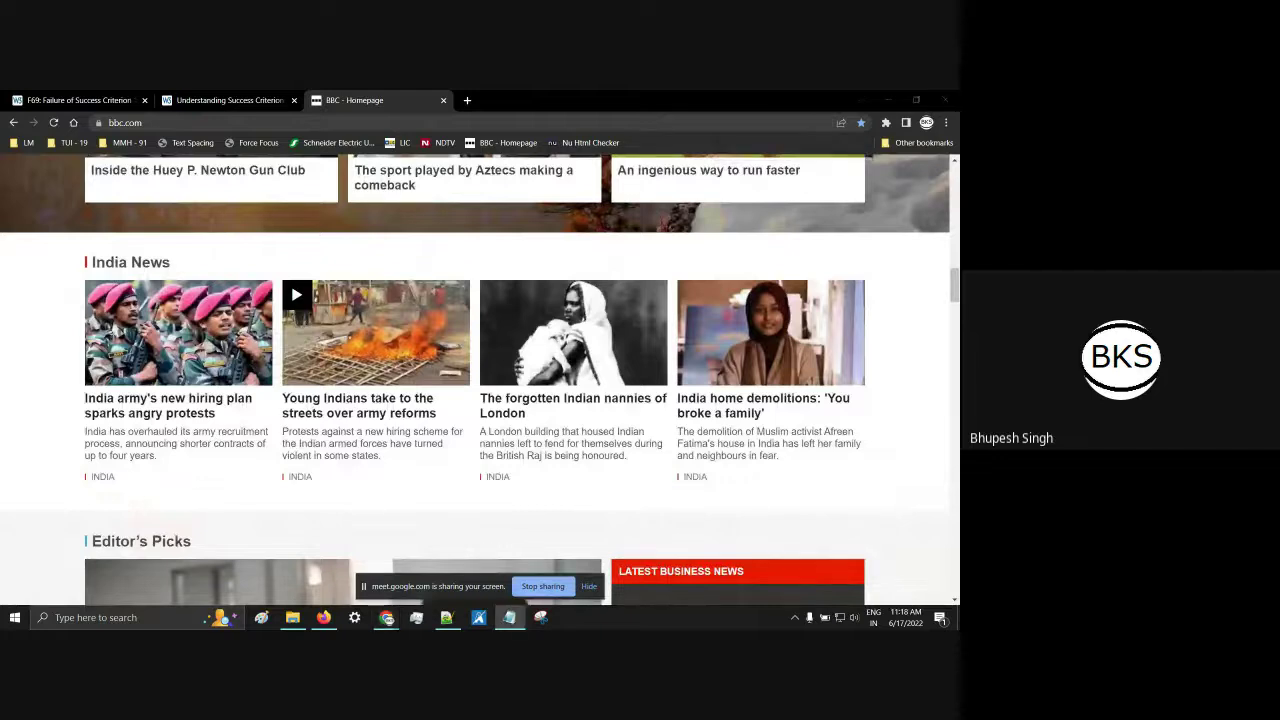
left_click(27, 514)
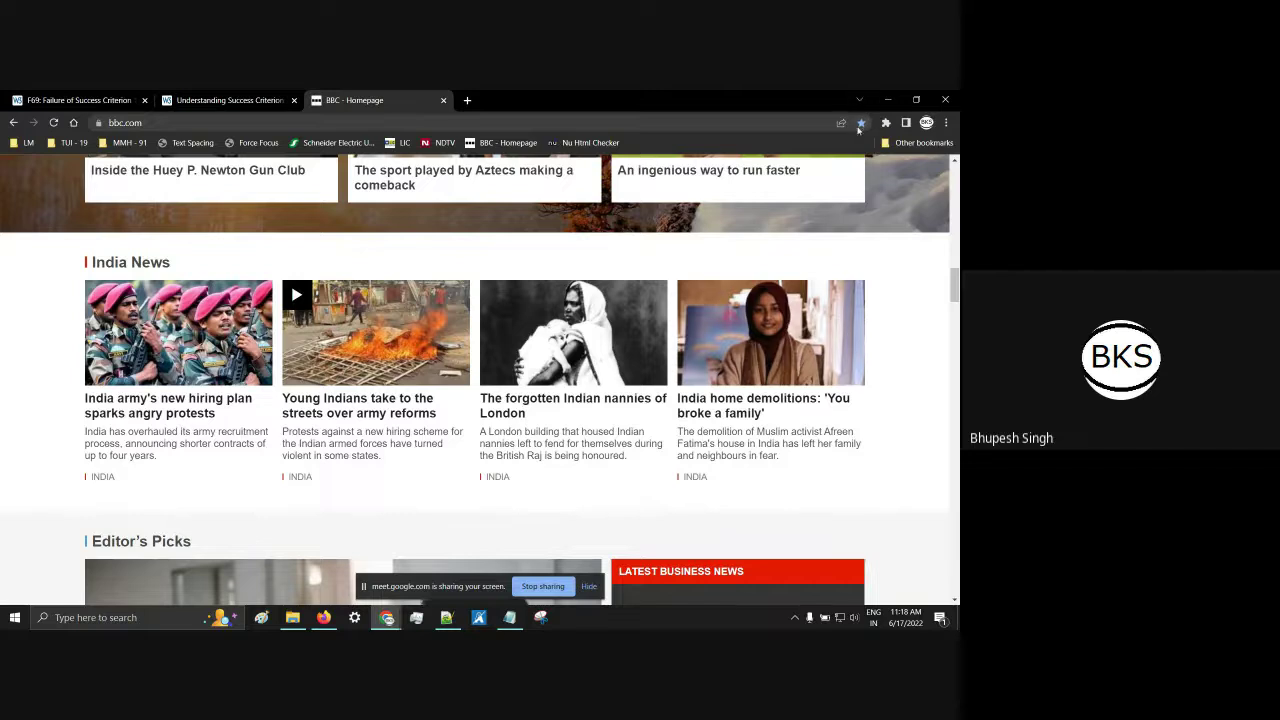
Step: Reset zoom with Ctrl+0, inspect the India News story, and drag the DevTools panel taller
scroll(922, 380, "up", 4)
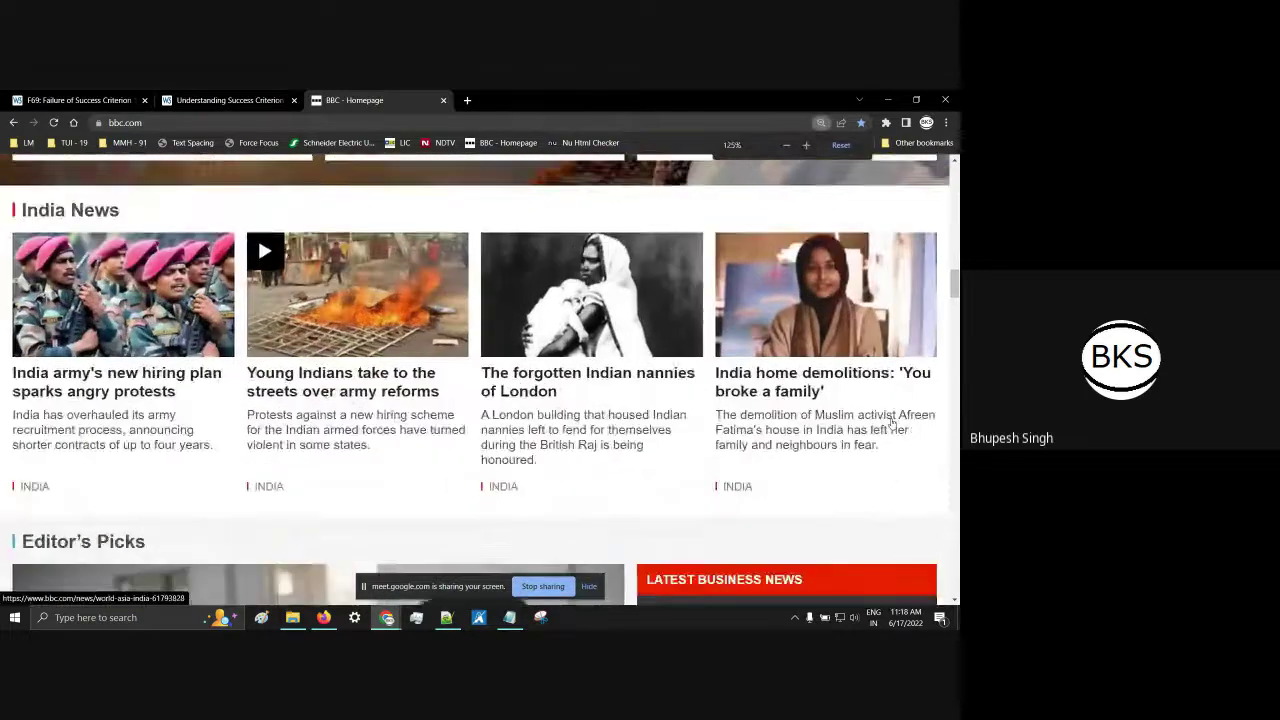
scroll(889, 424, "up", 2)
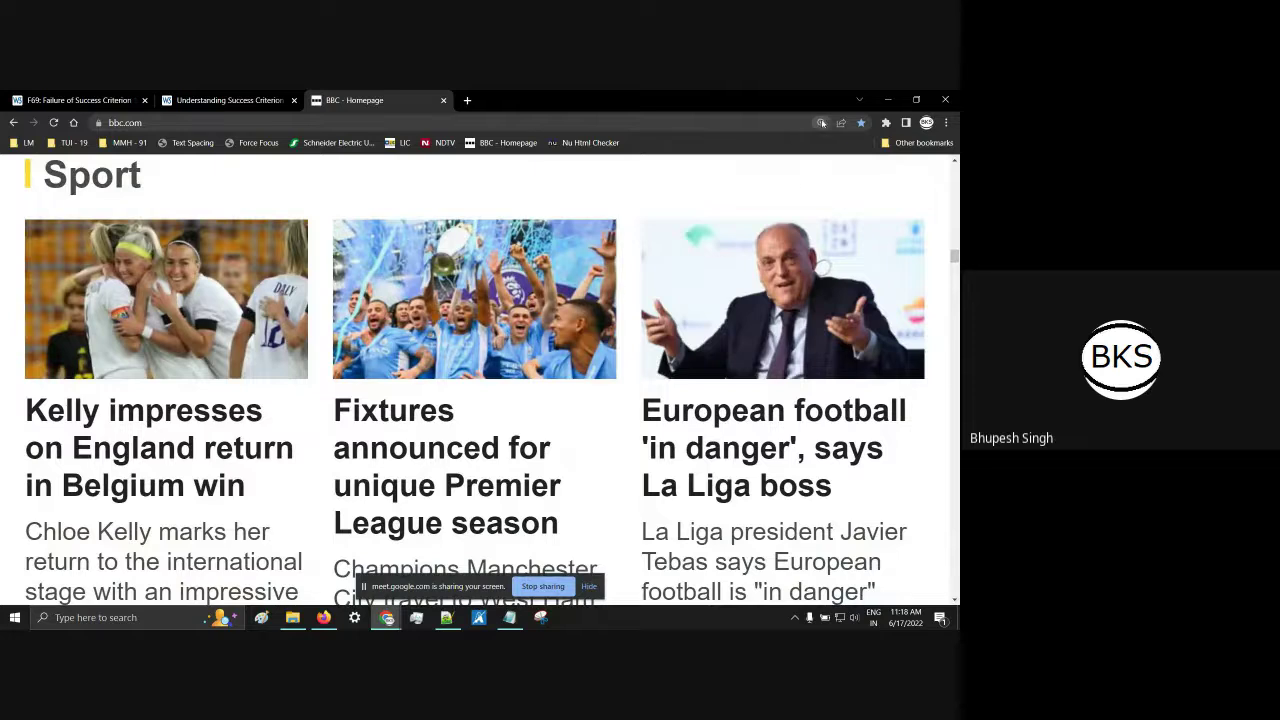
key("ctrl+0")
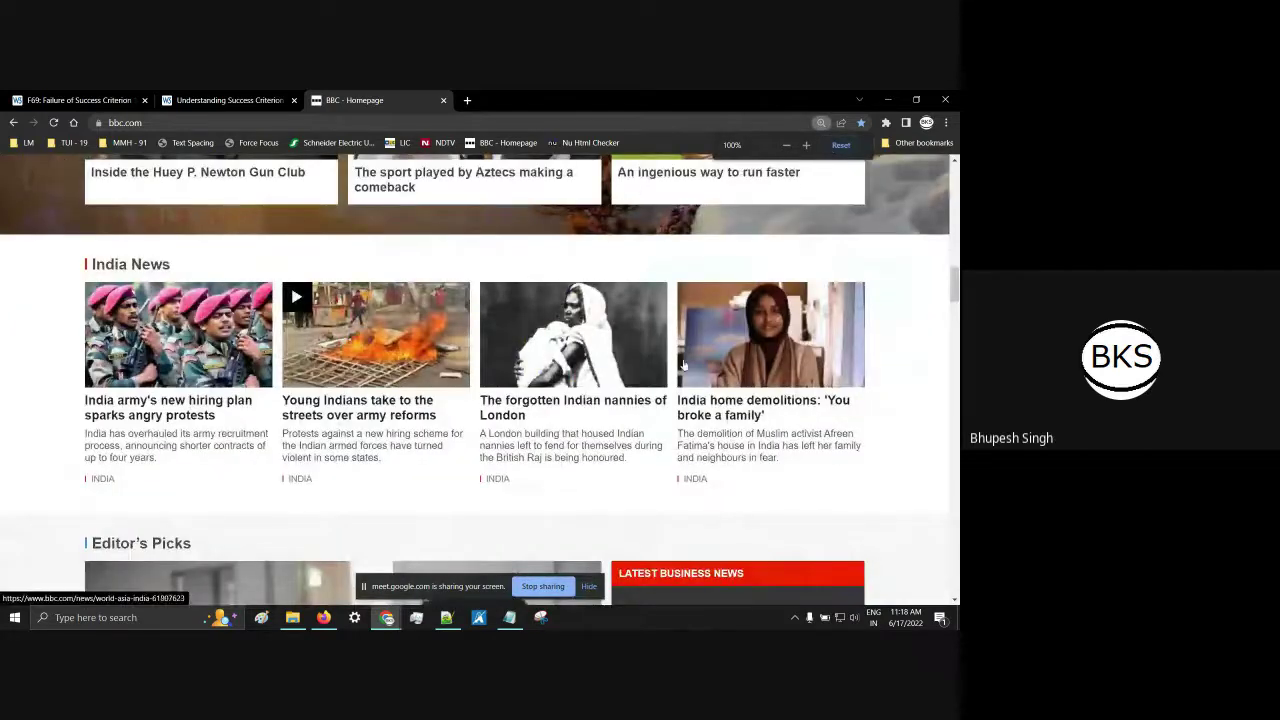
right_click(47, 507)
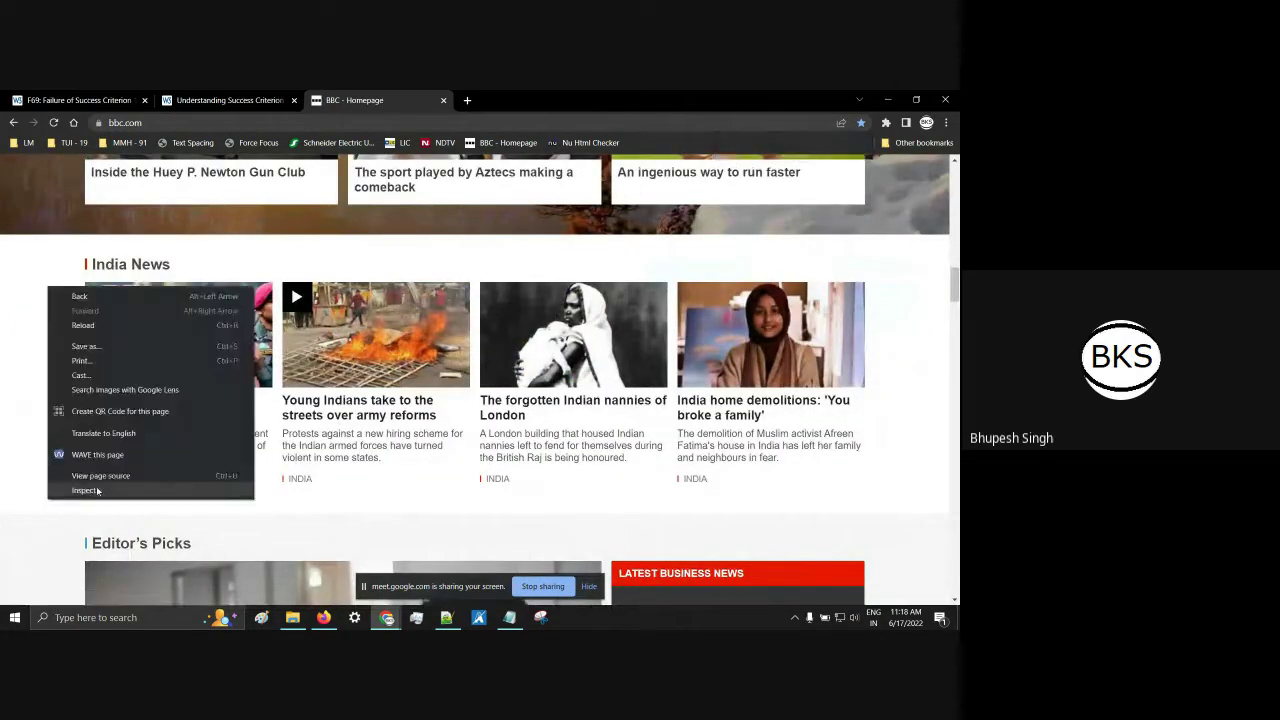
left_click(85, 490)
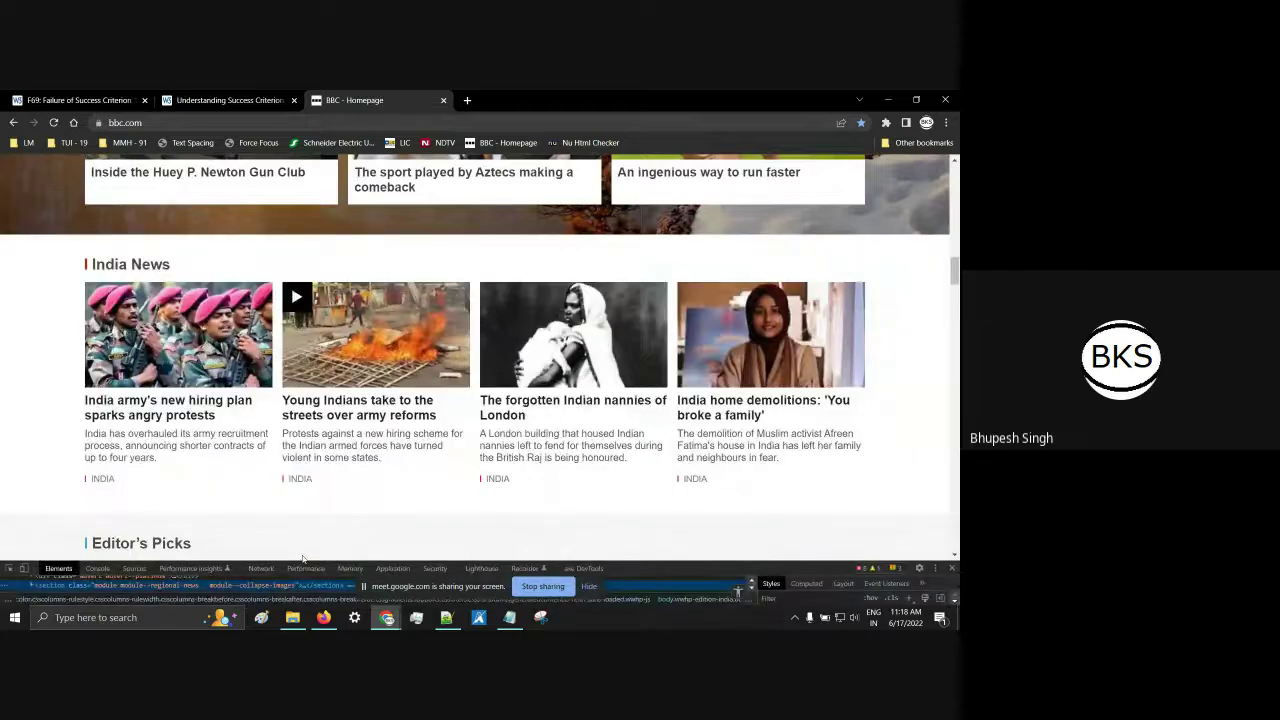
left_click_drag(302, 558, 300, 433)
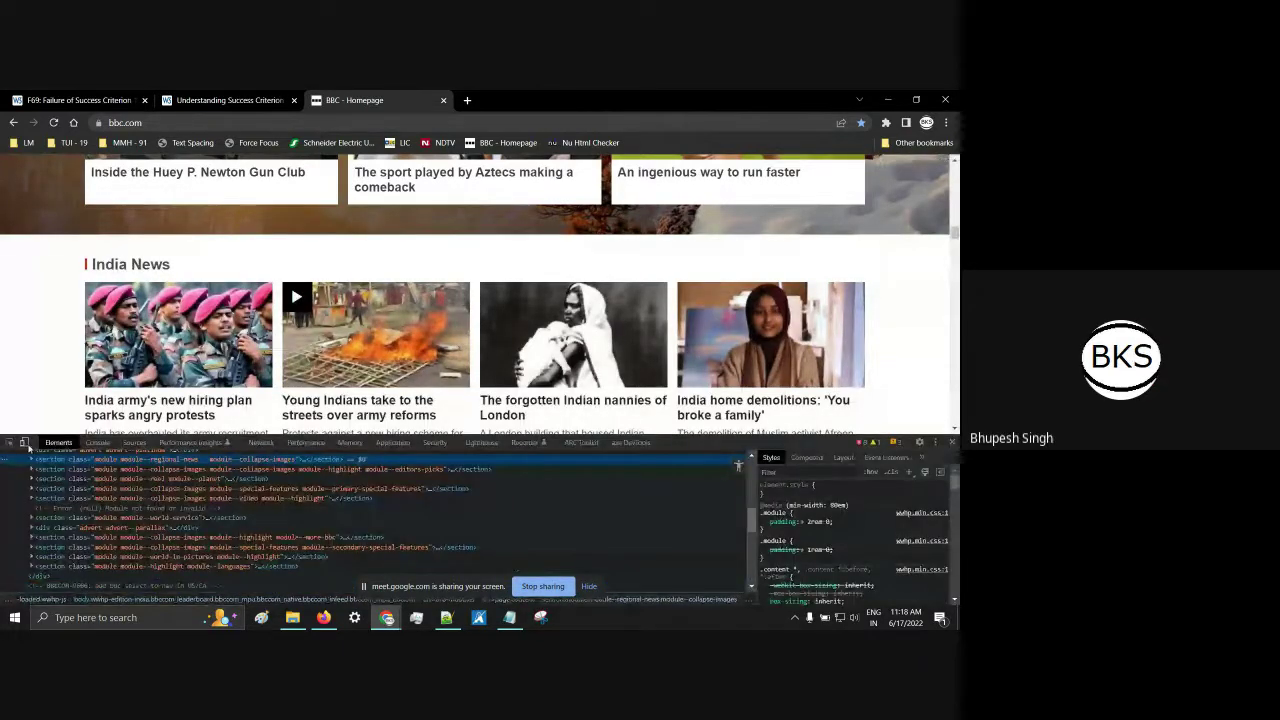
Step: Preview bbc.com in the mobile device toolbar, make the viewport taller, then close DevTools
left_click(26, 444)
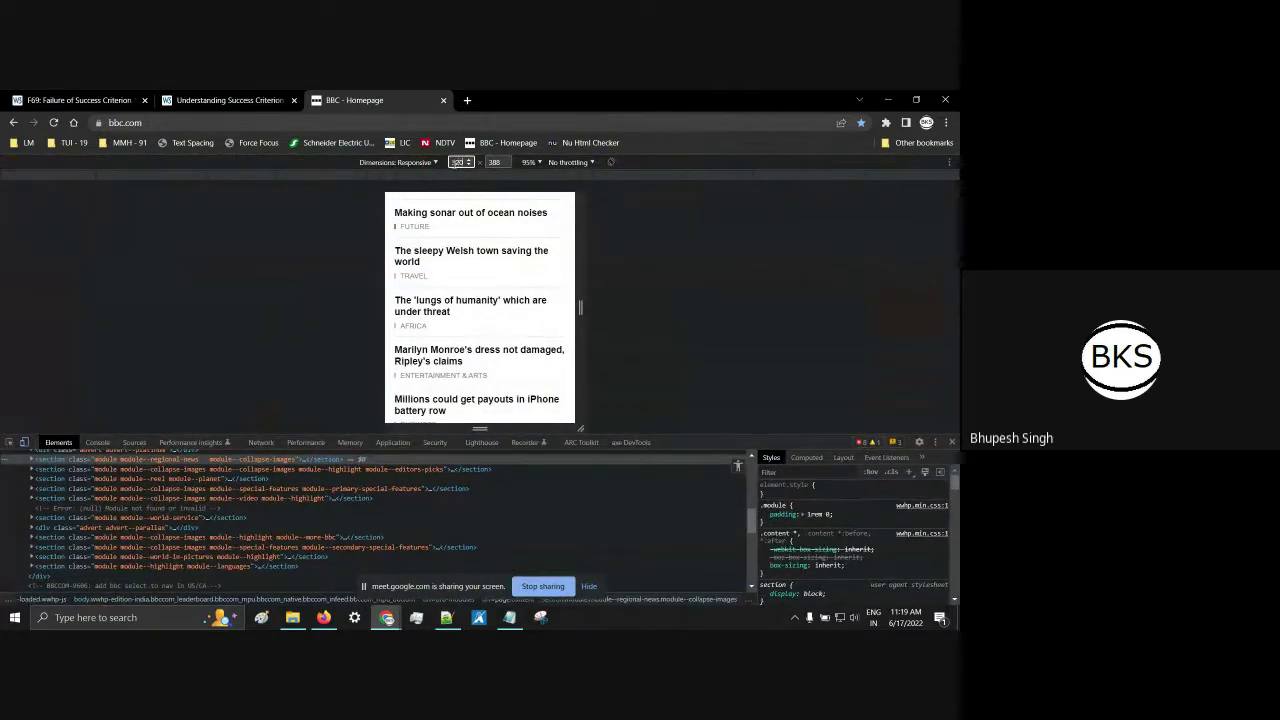
scroll(528, 305, "up", 1)
scroll(528, 305, "down", 10)
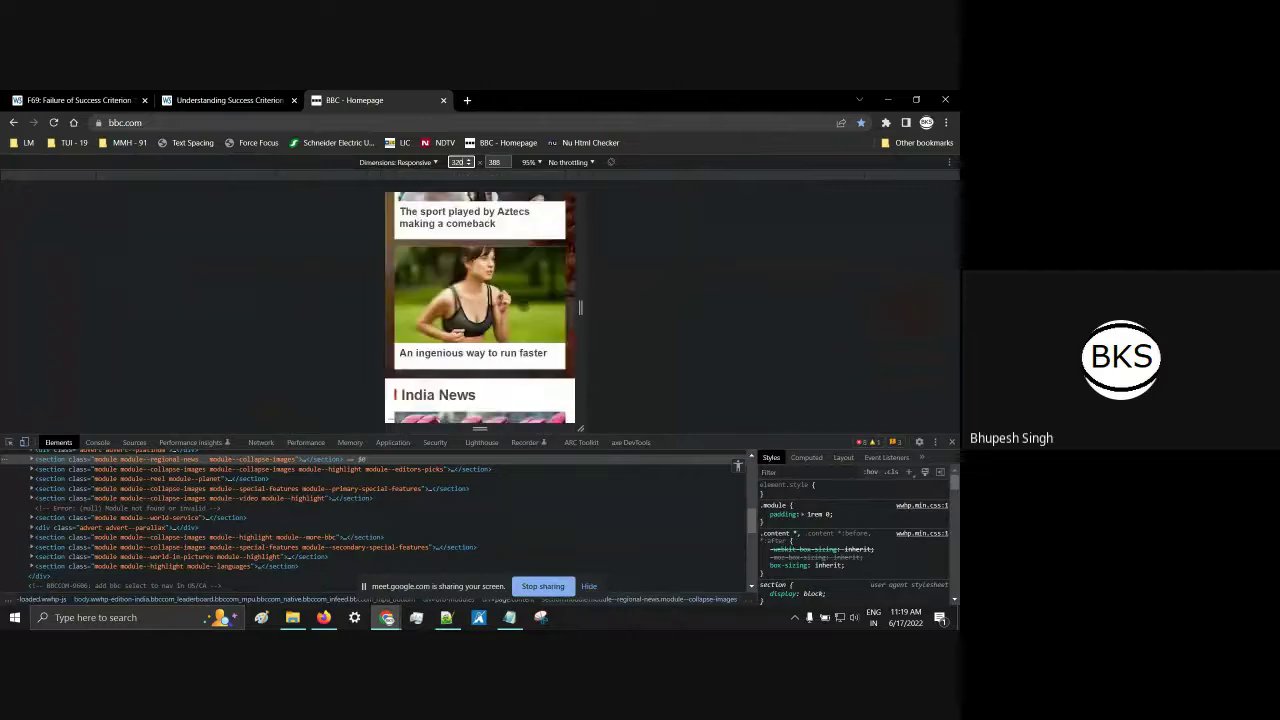
left_click_drag(703, 439, 703, 499)
scroll(463, 350, "up", 10)
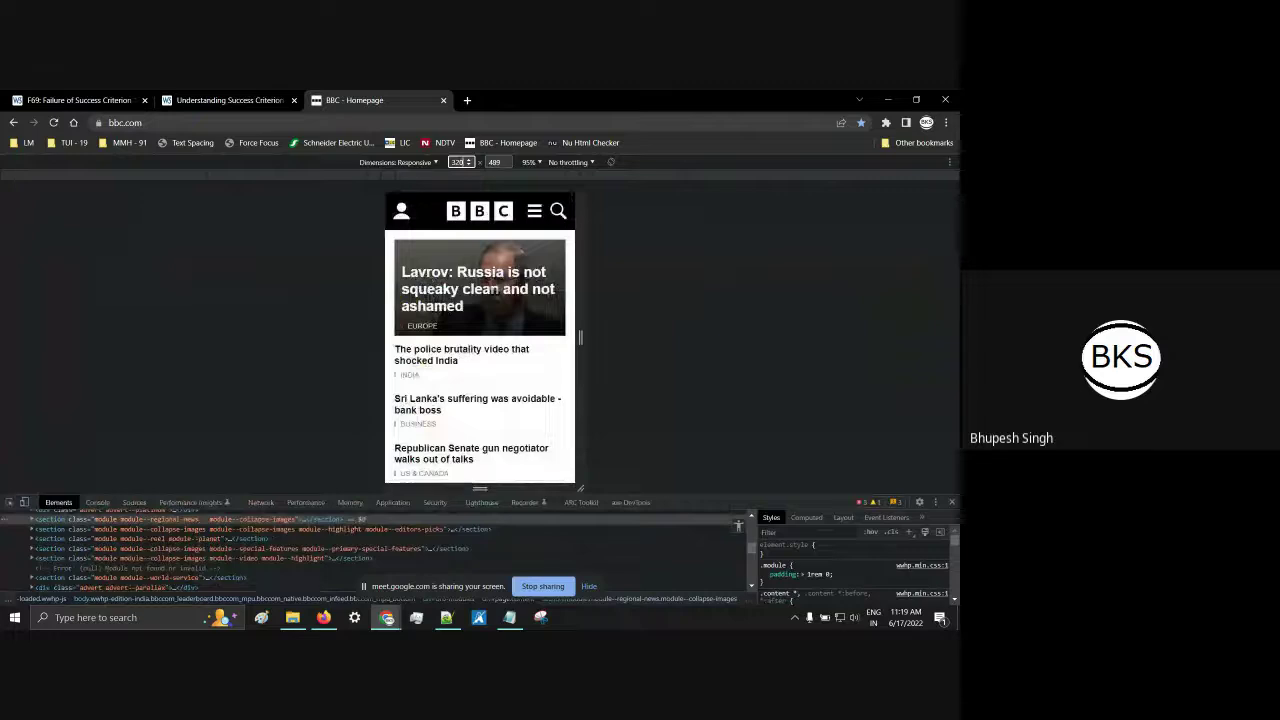
scroll(494, 360, "down", 10)
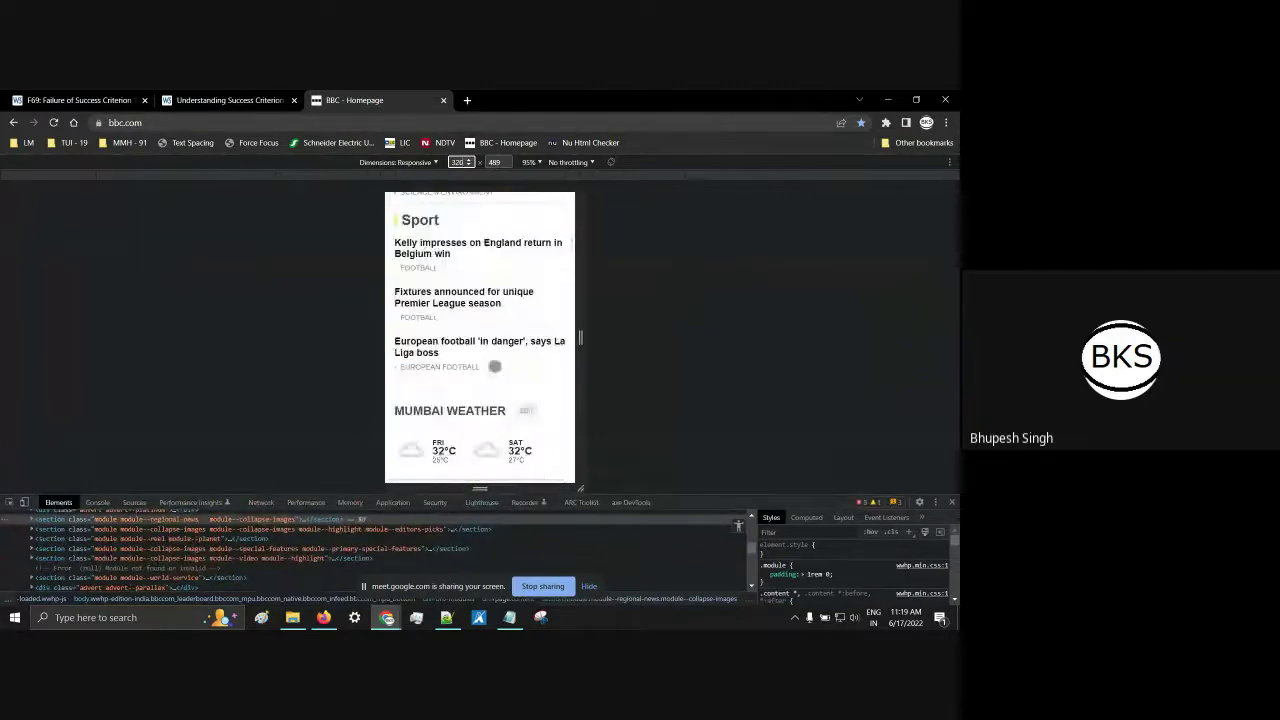
left_click(950, 503)
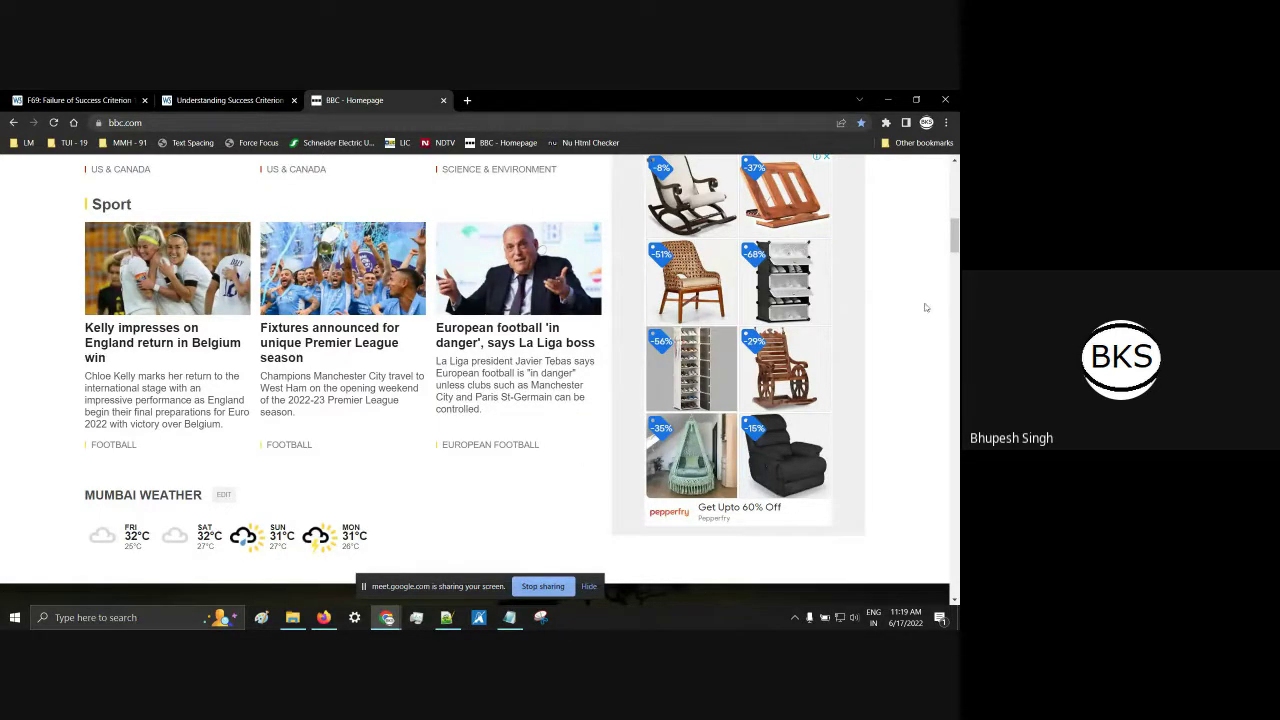
scroll(891, 353, "up", 2)
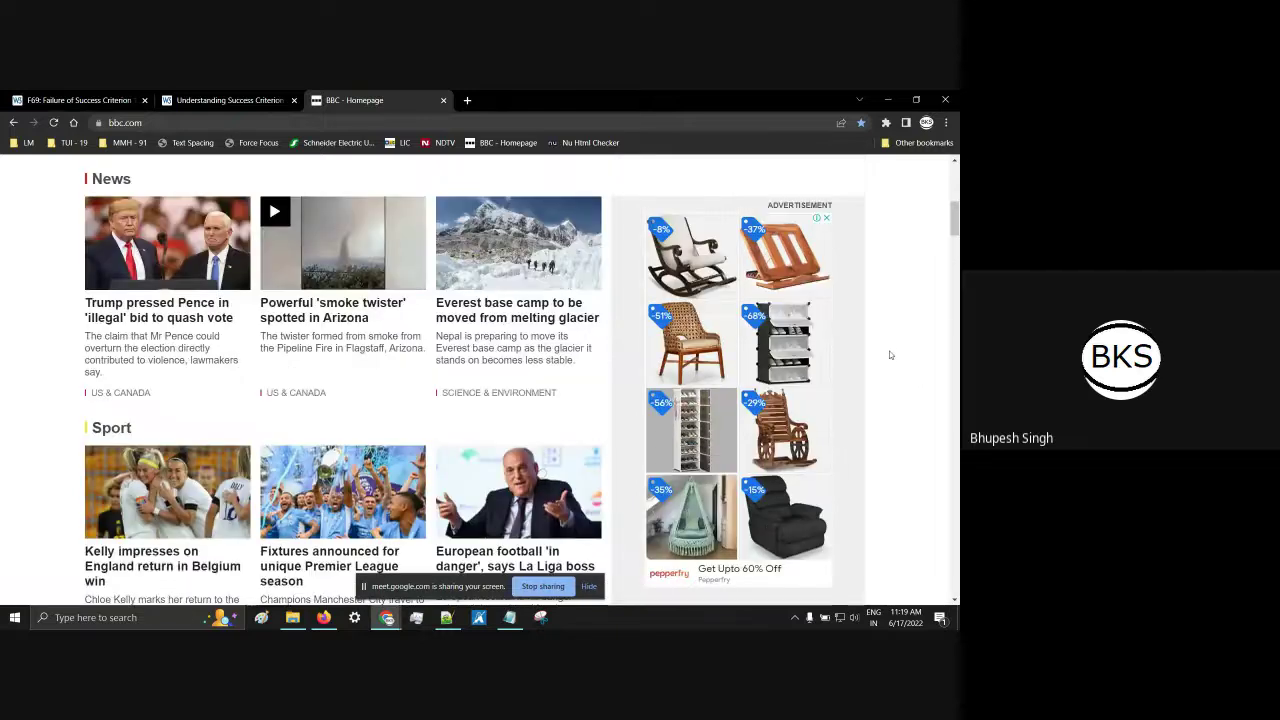
scroll(890, 354, "up", 3)
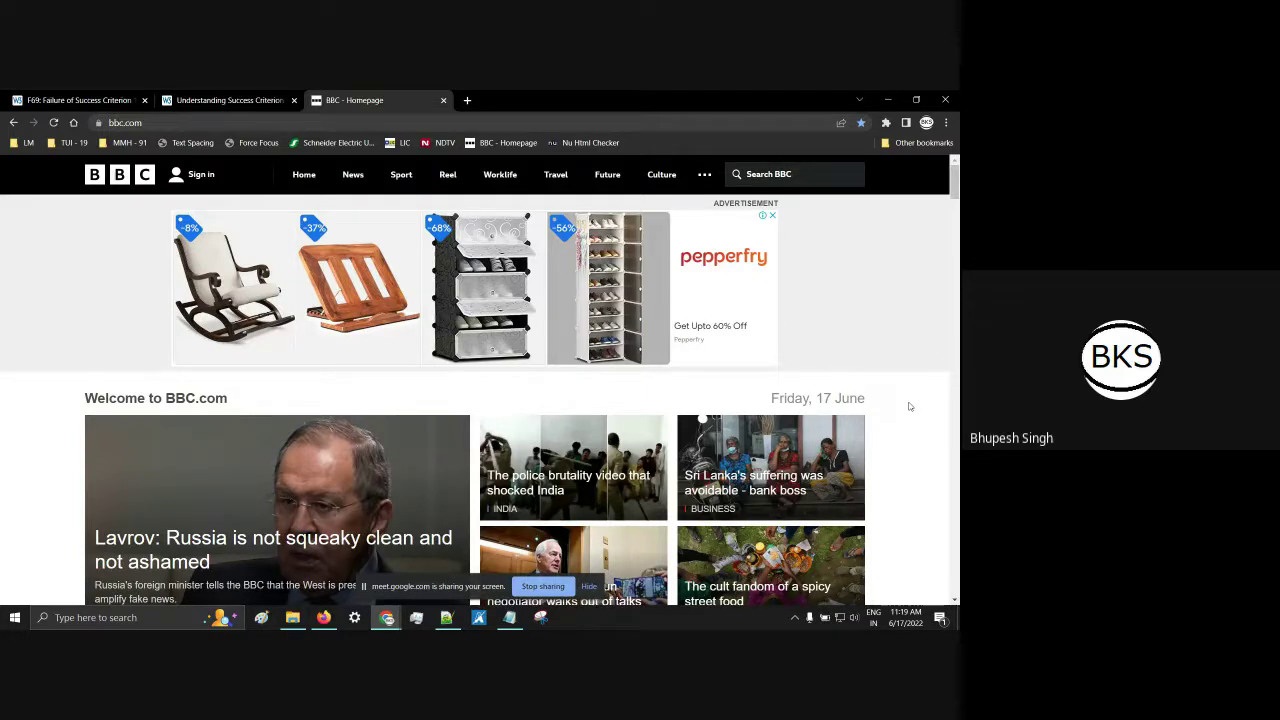
scroll(706, 468, "down", 1)
scroll(566, 547, "down", 2)
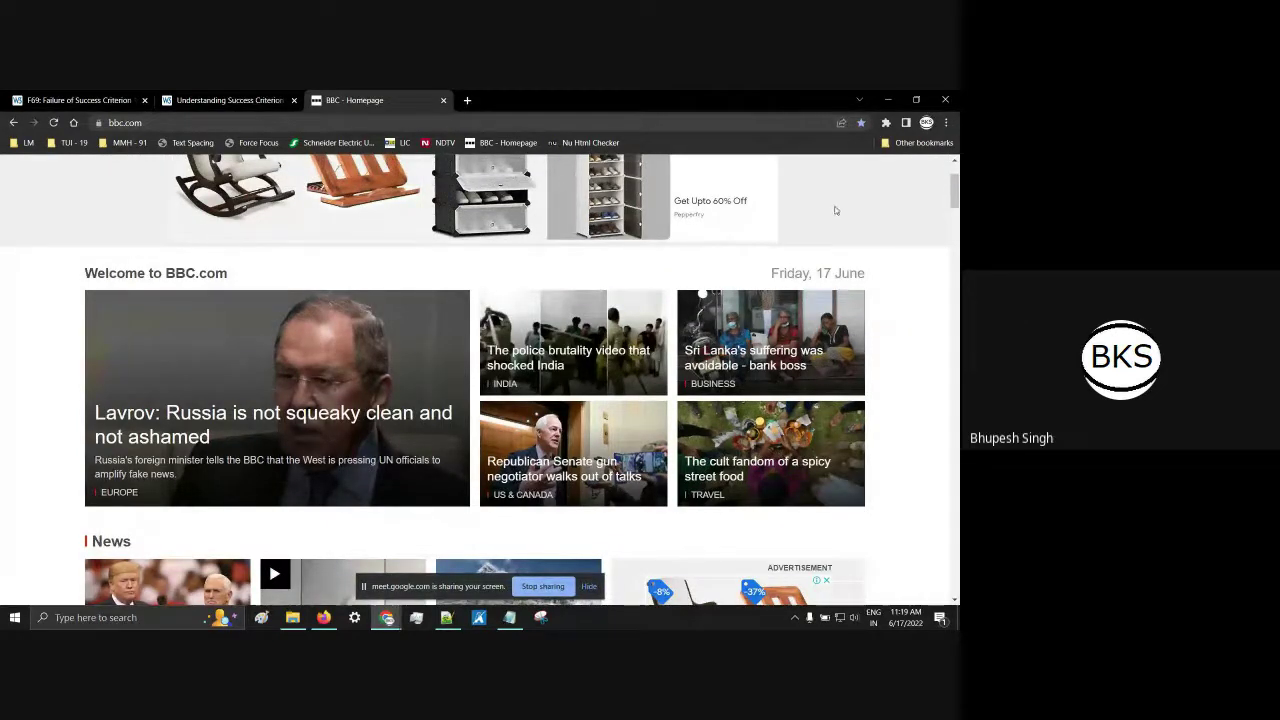
scroll(818, 338, "down", 1)
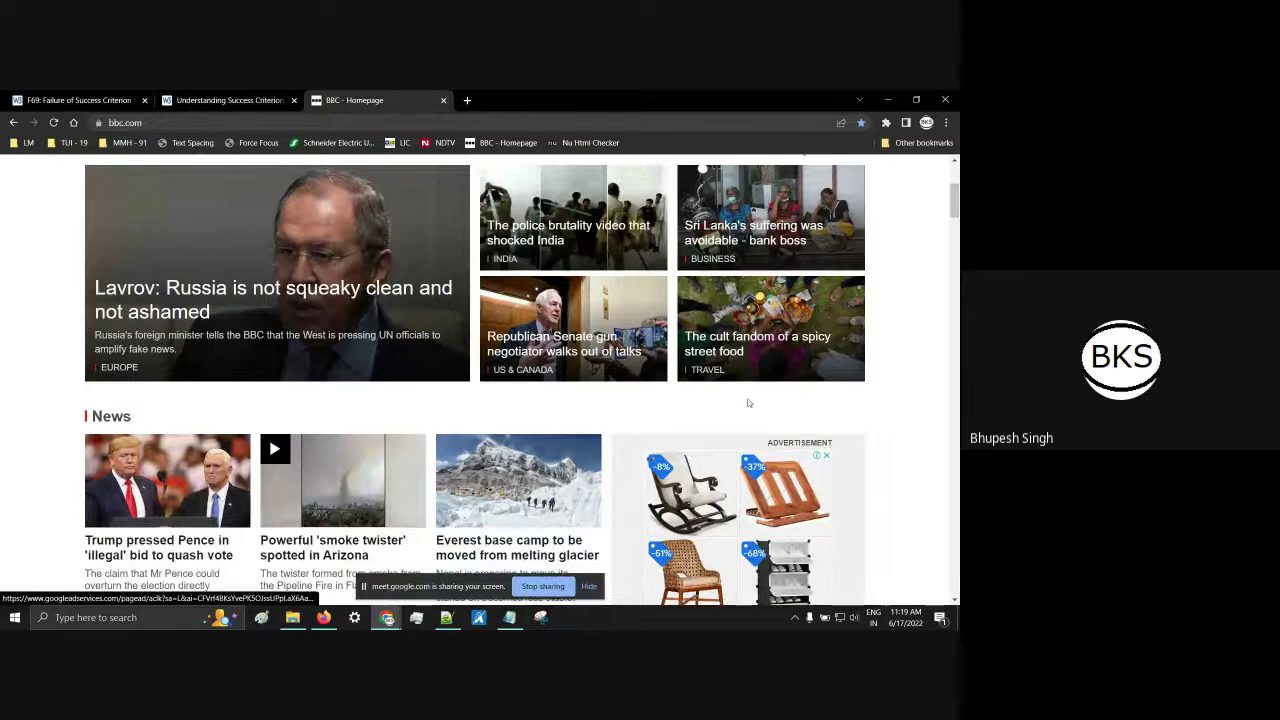
scroll(747, 403, "up", 2)
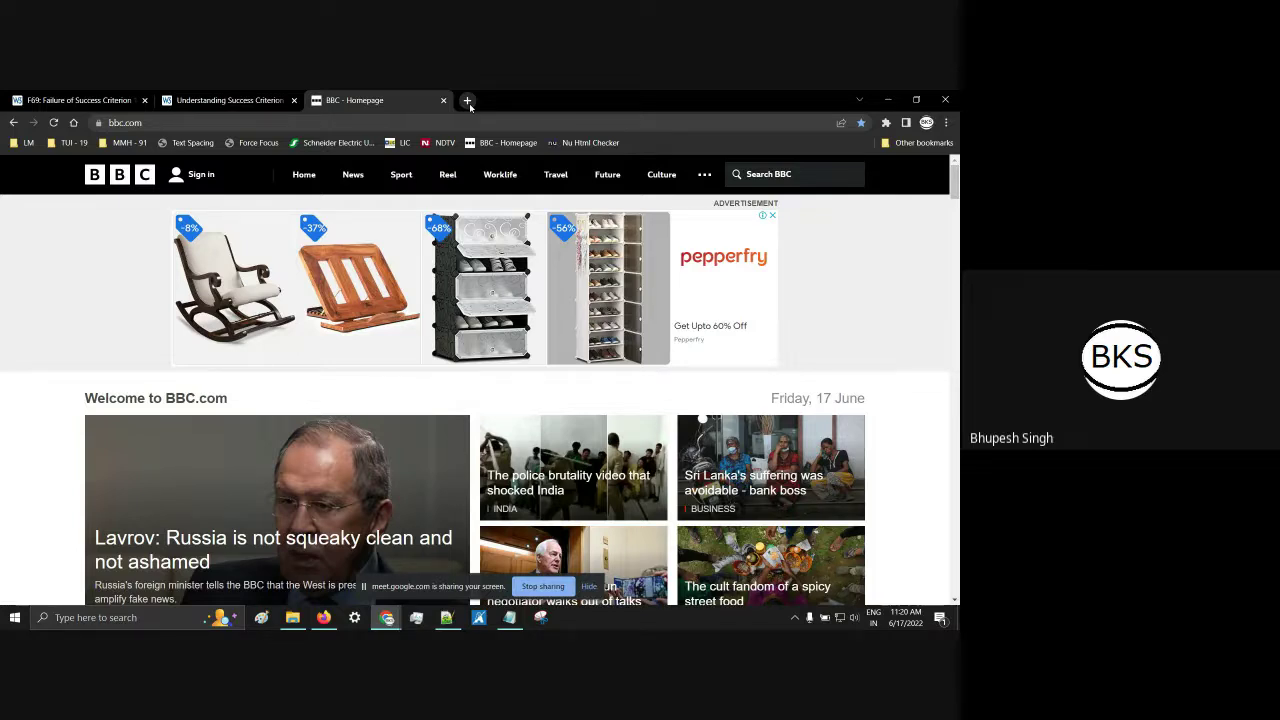
Step: Open the Nu Html Checker bookmark in a new tab and switch to it
right_click(556, 145)
left_click(580, 157)
key("ctrl+Tab")
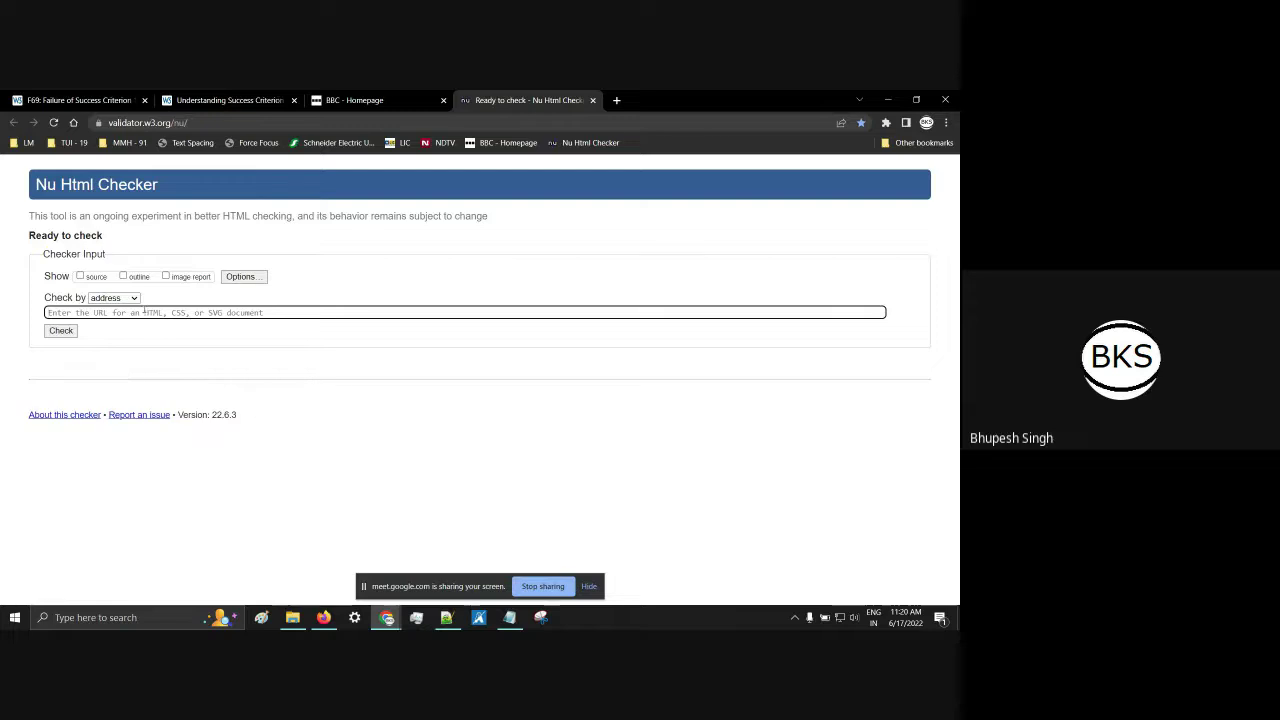
left_click(111, 370)
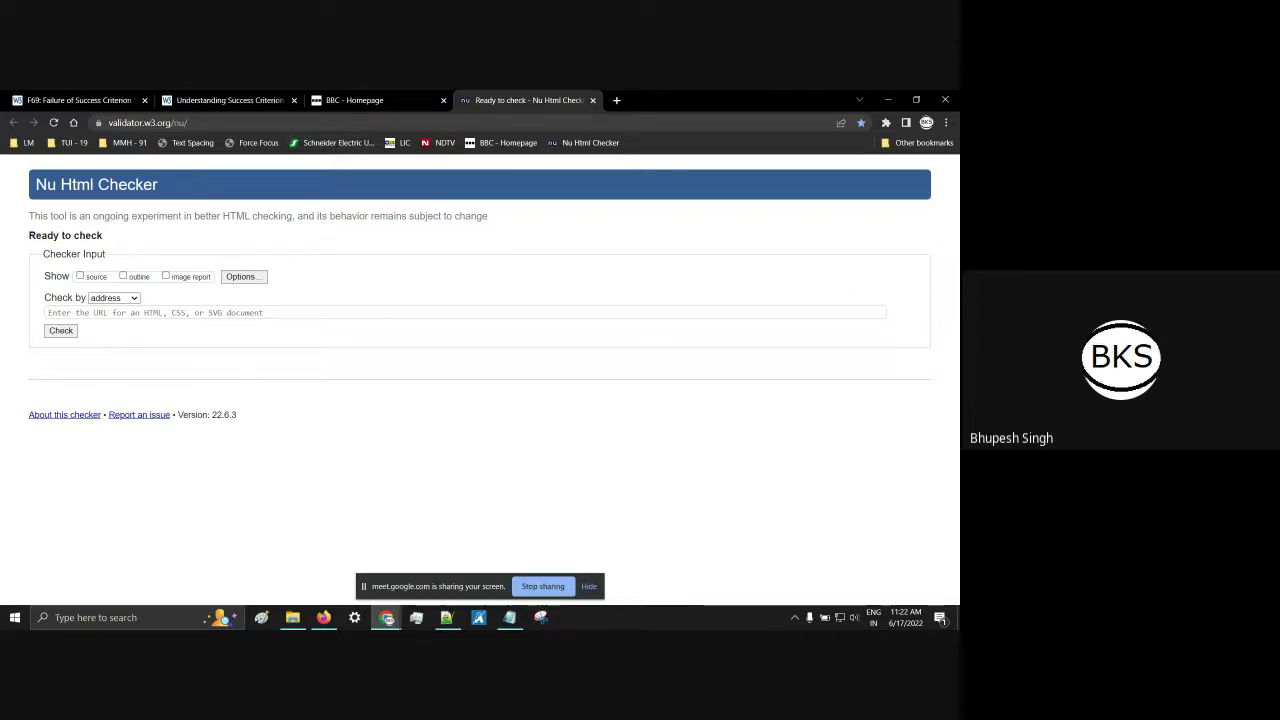
Step: Load the Schneider Electric US homepage in a background tab, view it, then return to the validator
middle_click(349, 145)
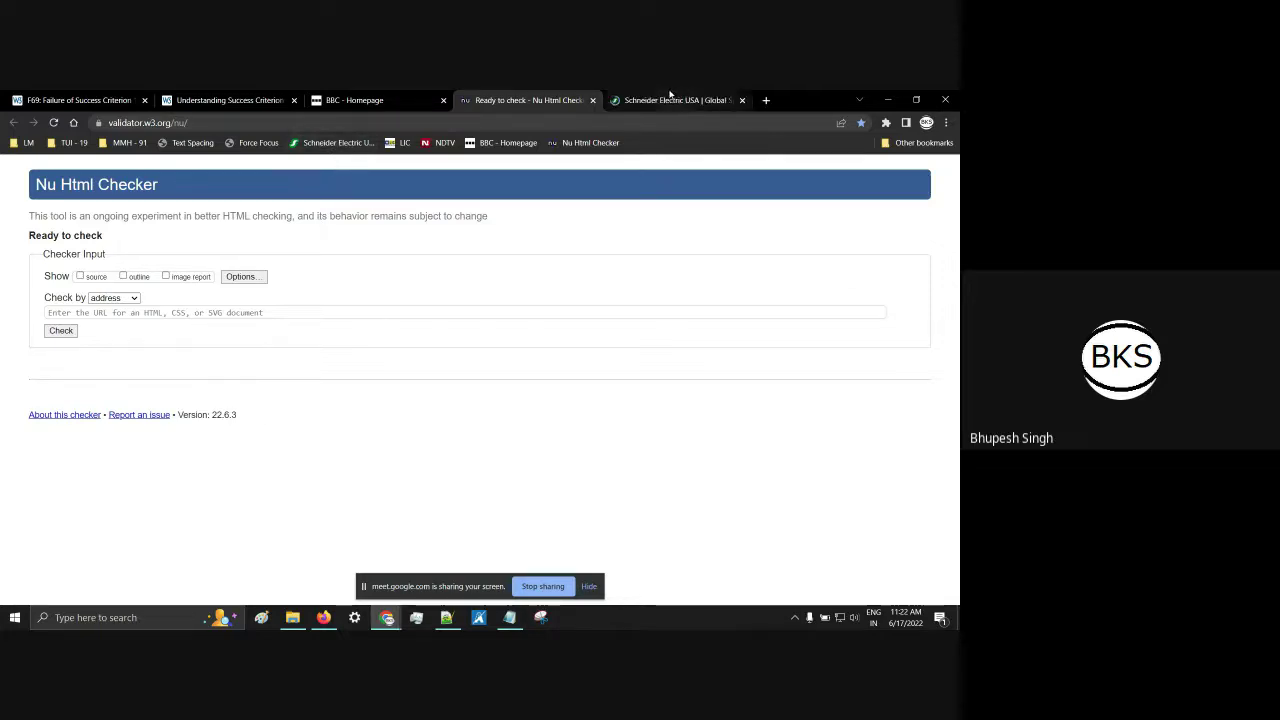
left_click(701, 105)
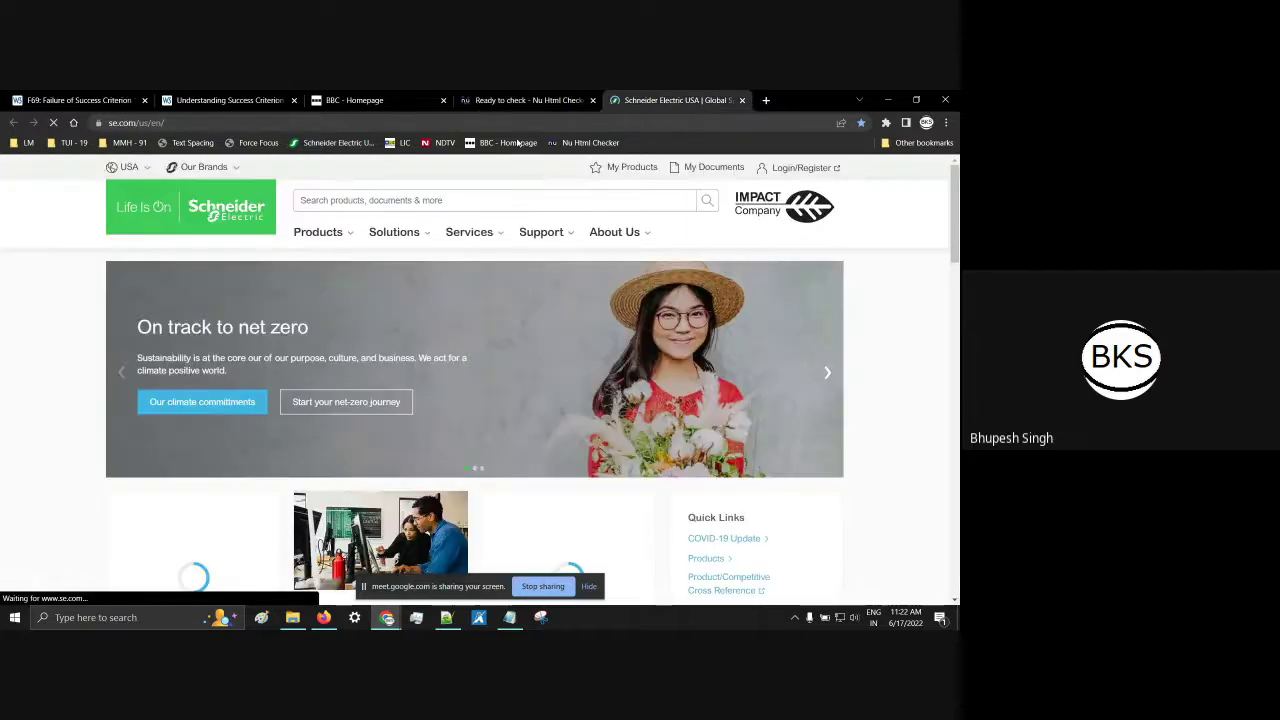
left_click(188, 121)
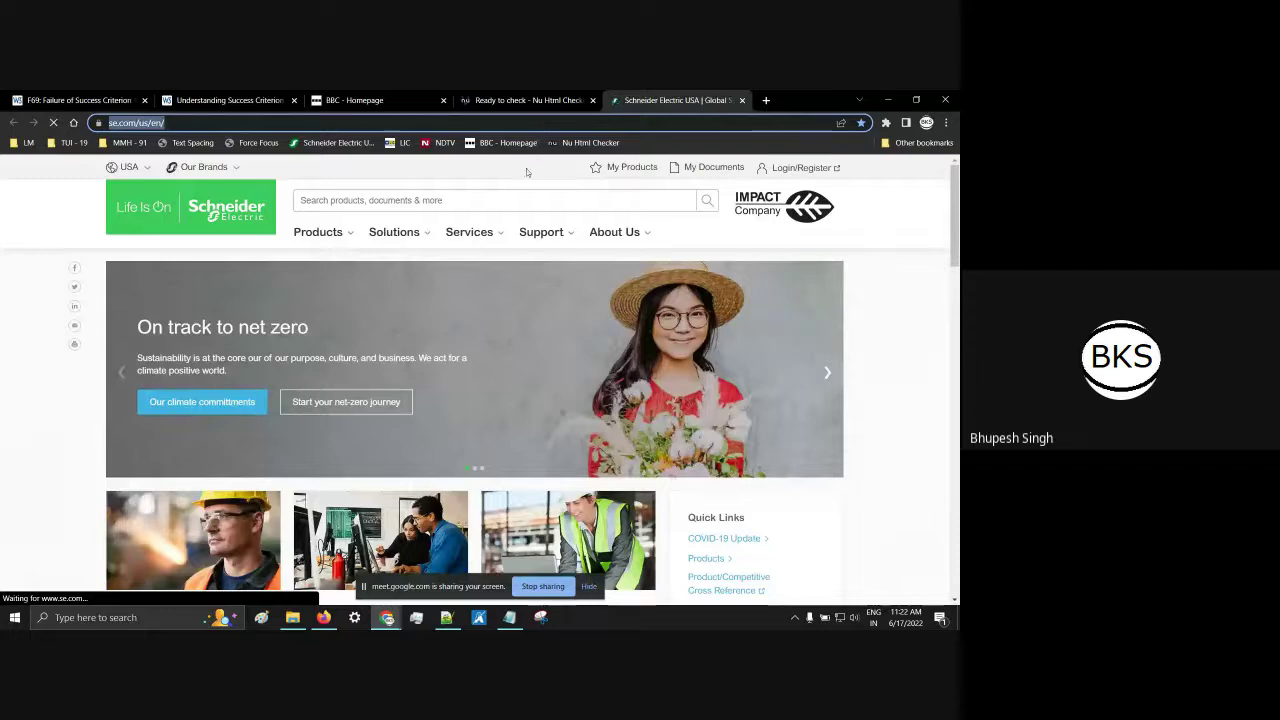
left_click(525, 100)
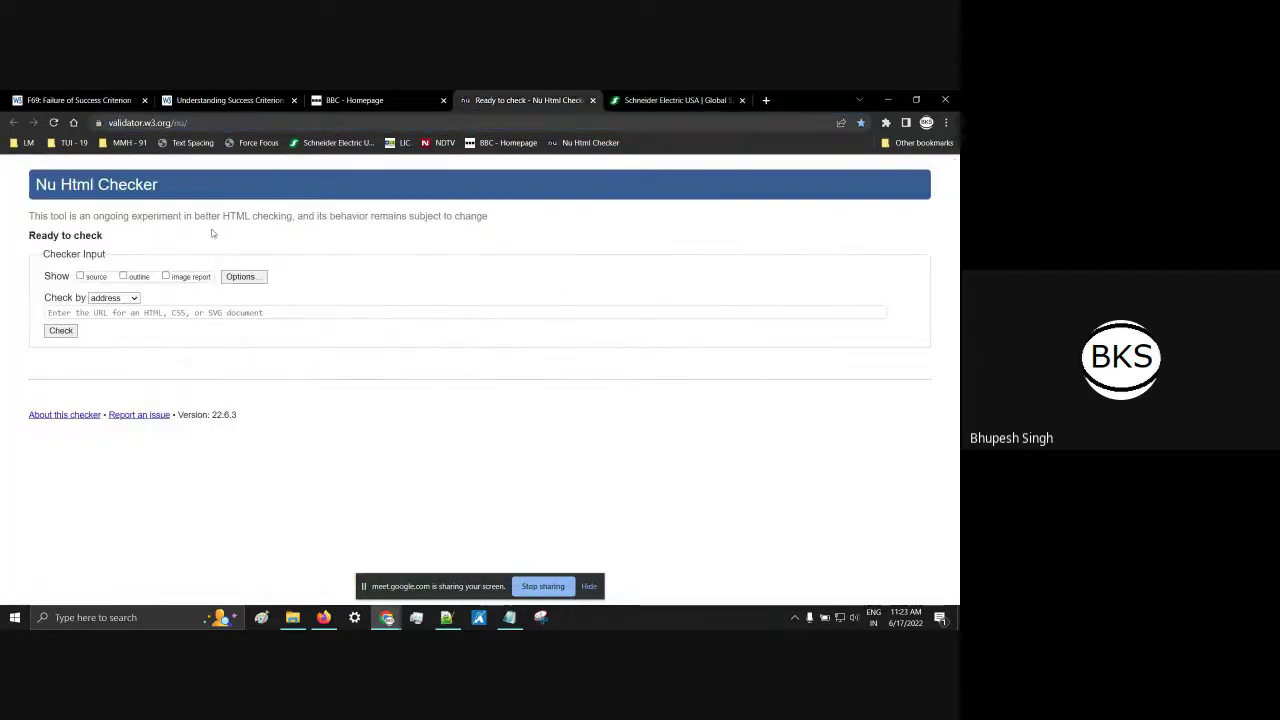
left_click(109, 313)
key("Down")
key("Return")
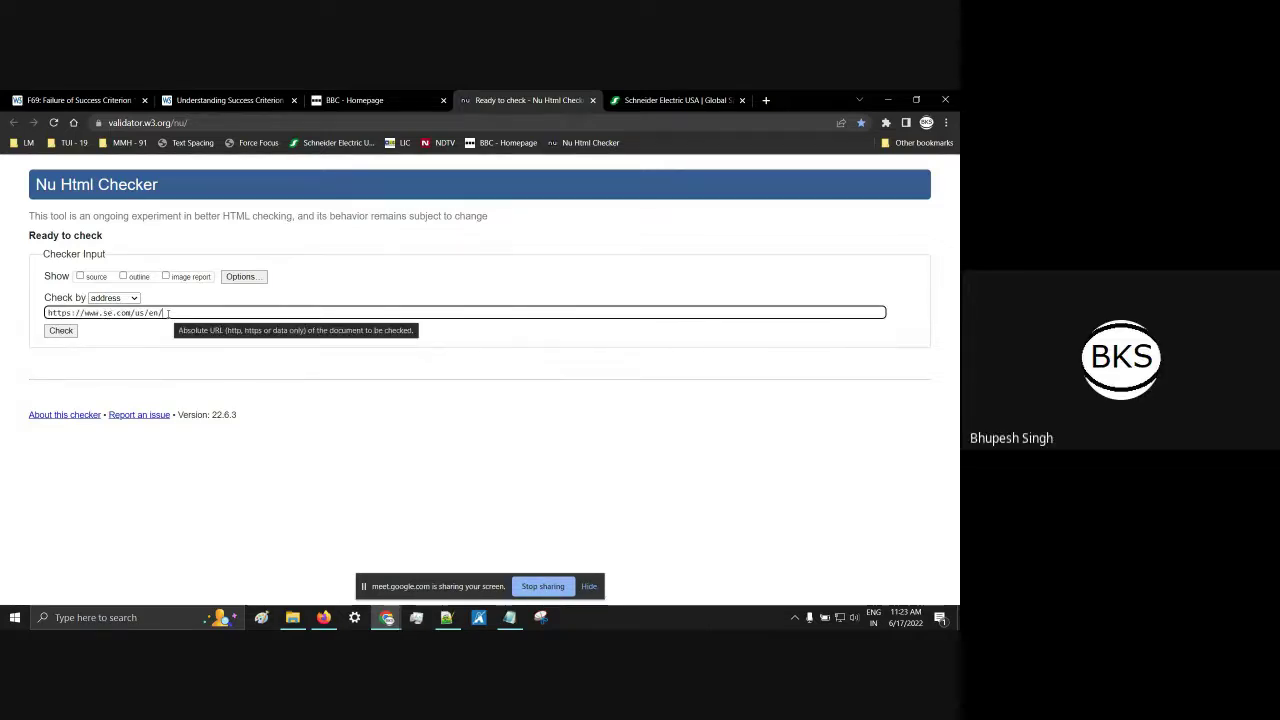
left_click(66, 333)
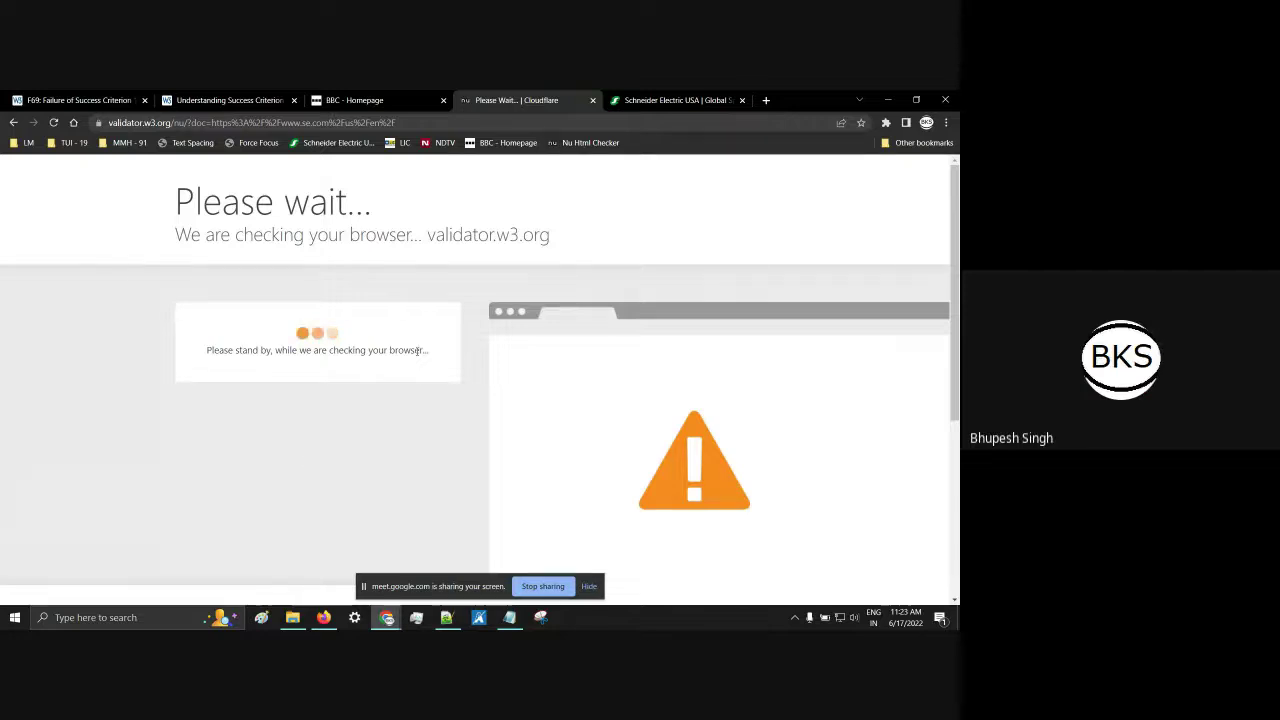
left_click(318, 337)
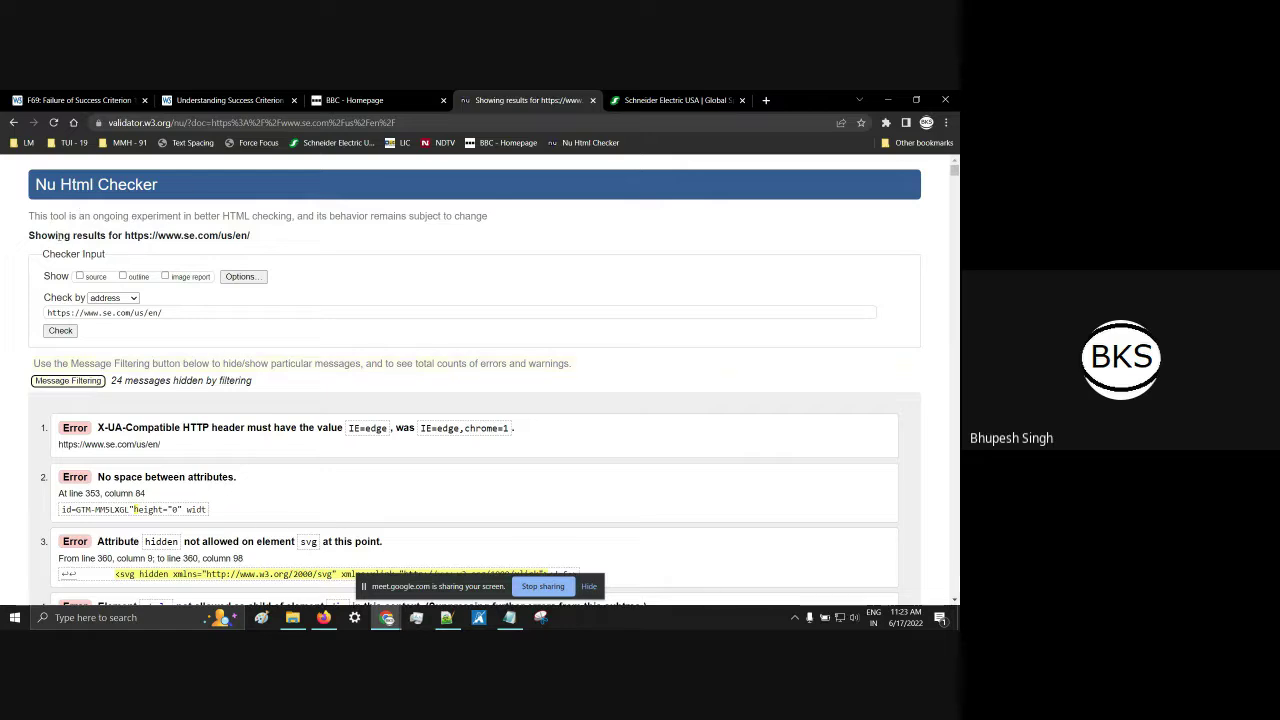
Step: Review the grouped error-type summary showing Errors (535) for the Schneider Electric page
left_click_drag(256, 238, 124, 238)
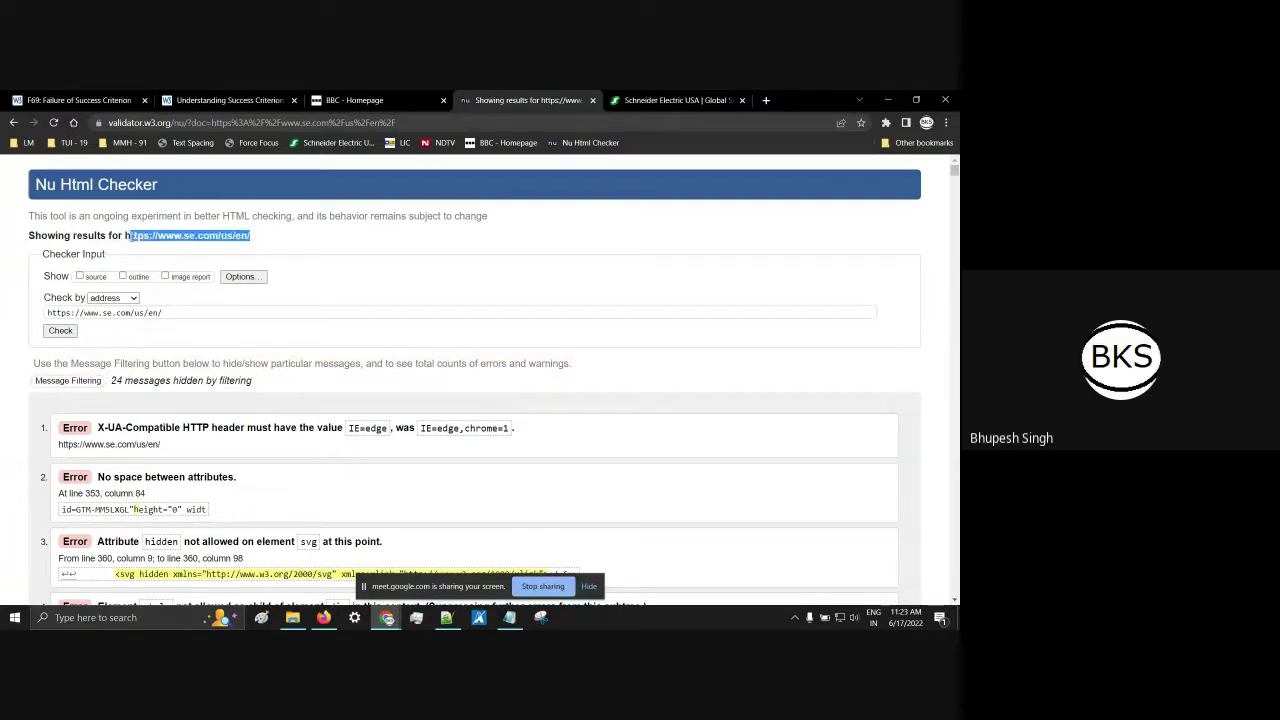
scroll(88, 374, "down", 1)
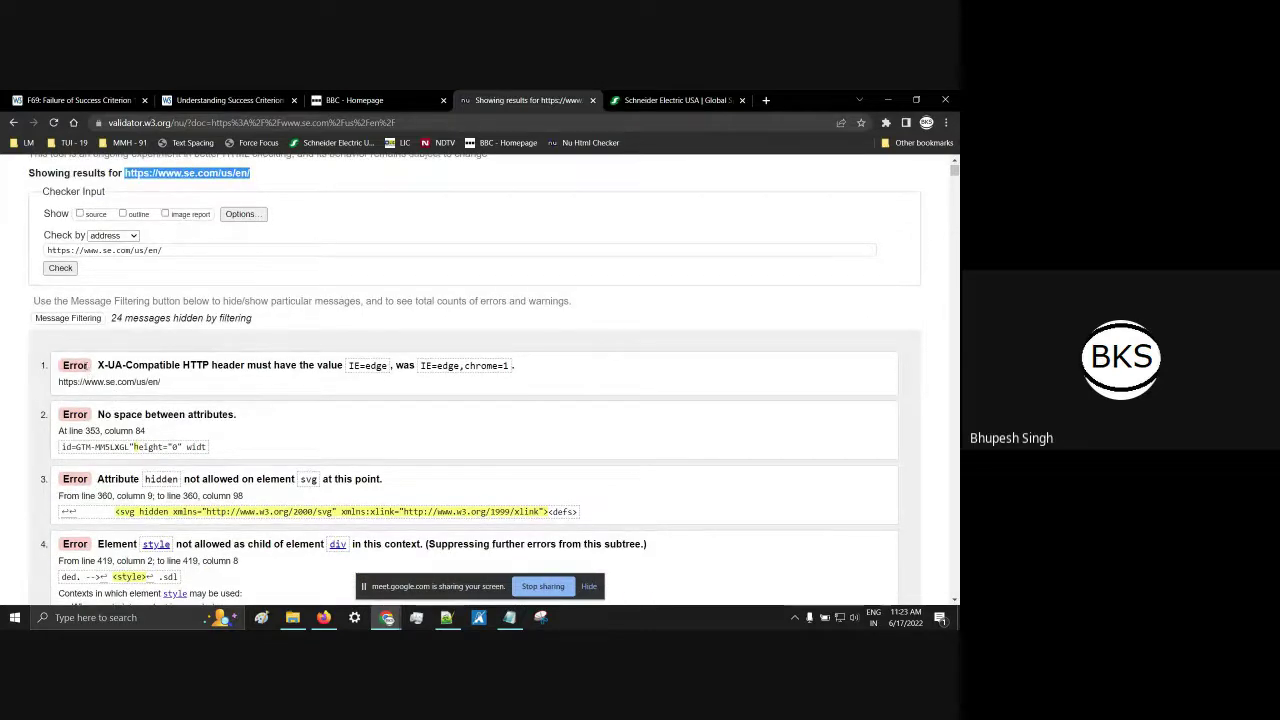
scroll(82, 428, "down", 3)
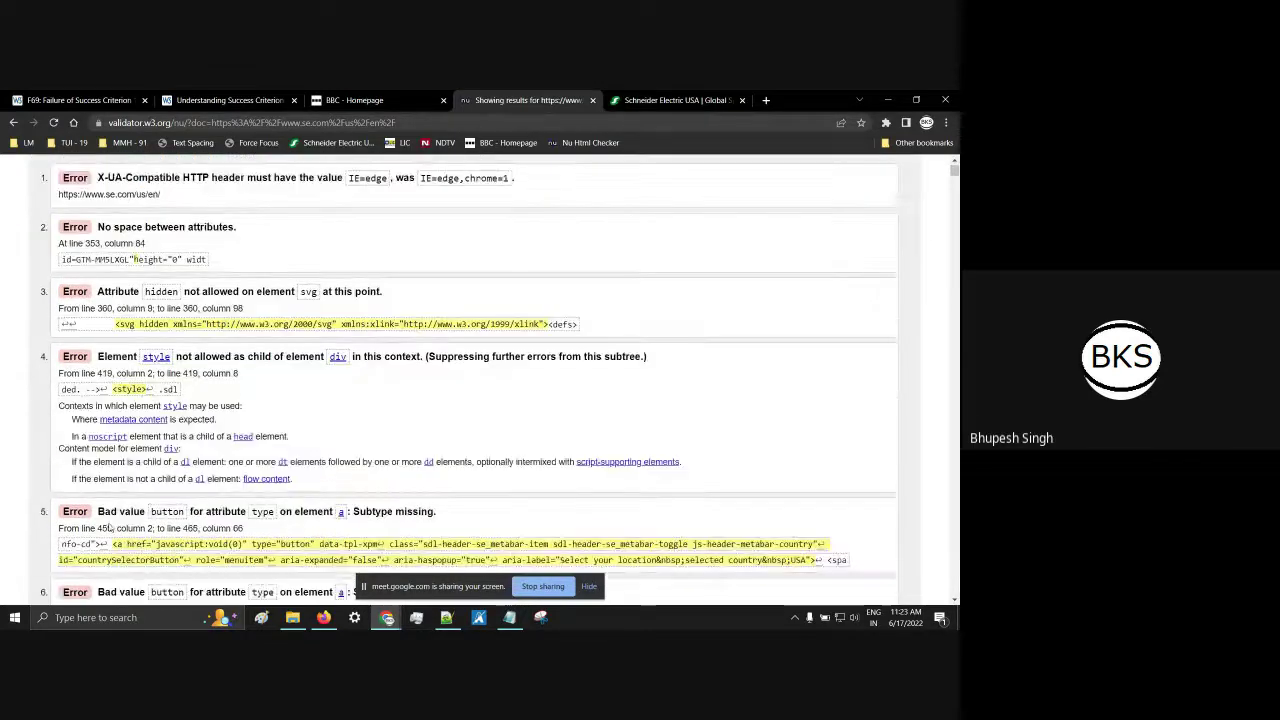
scroll(78, 434, "up", 4)
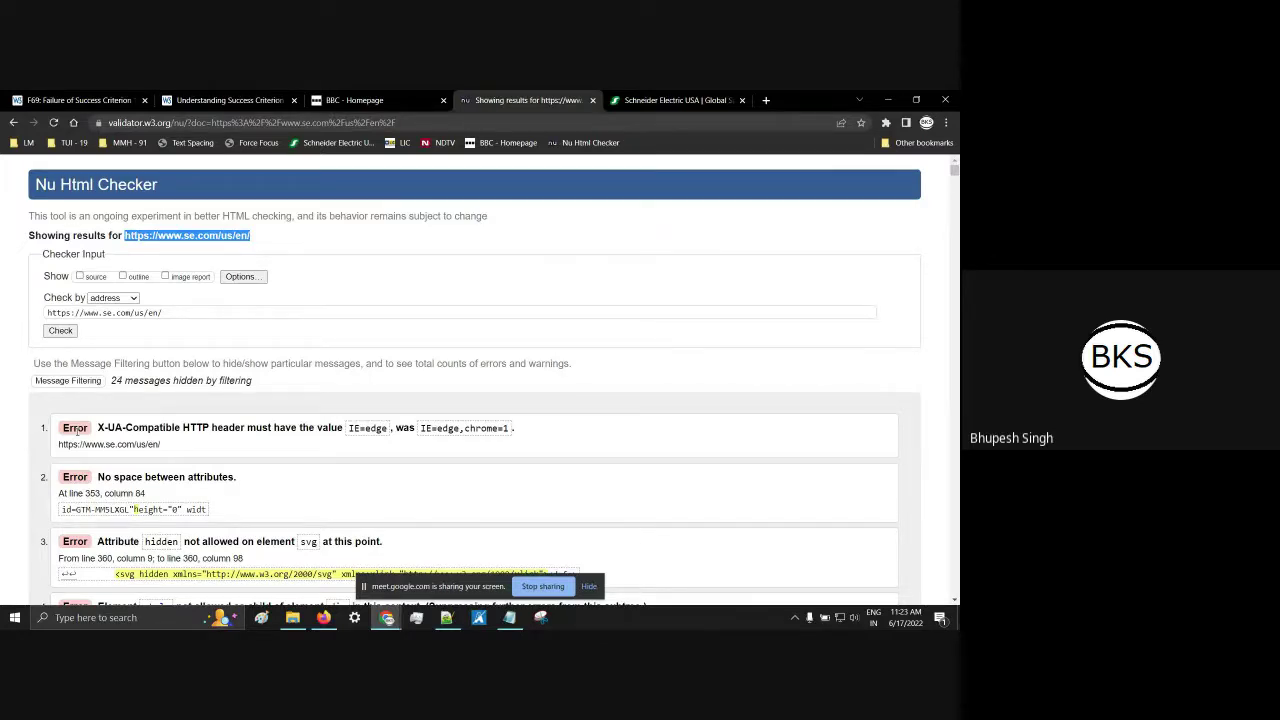
scroll(77, 430, "down", 2)
scroll(118, 460, "down", 10)
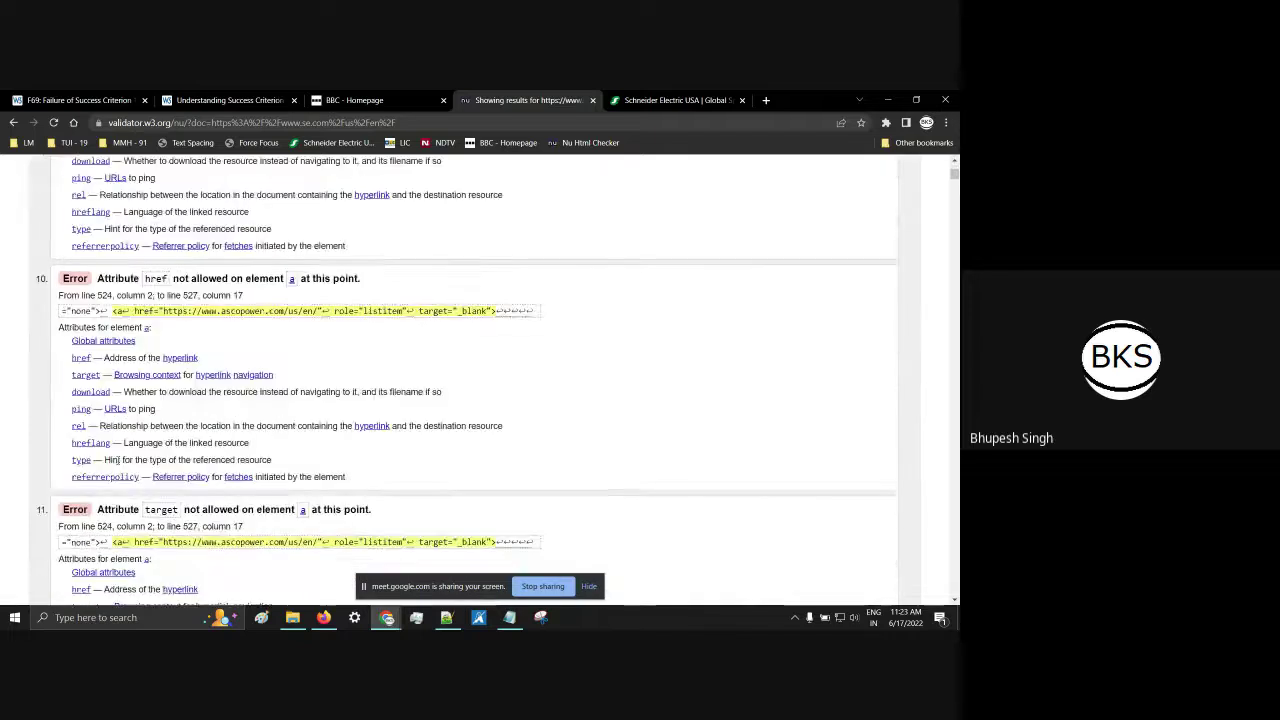
scroll(118, 460, "up", 15)
left_click(68, 380)
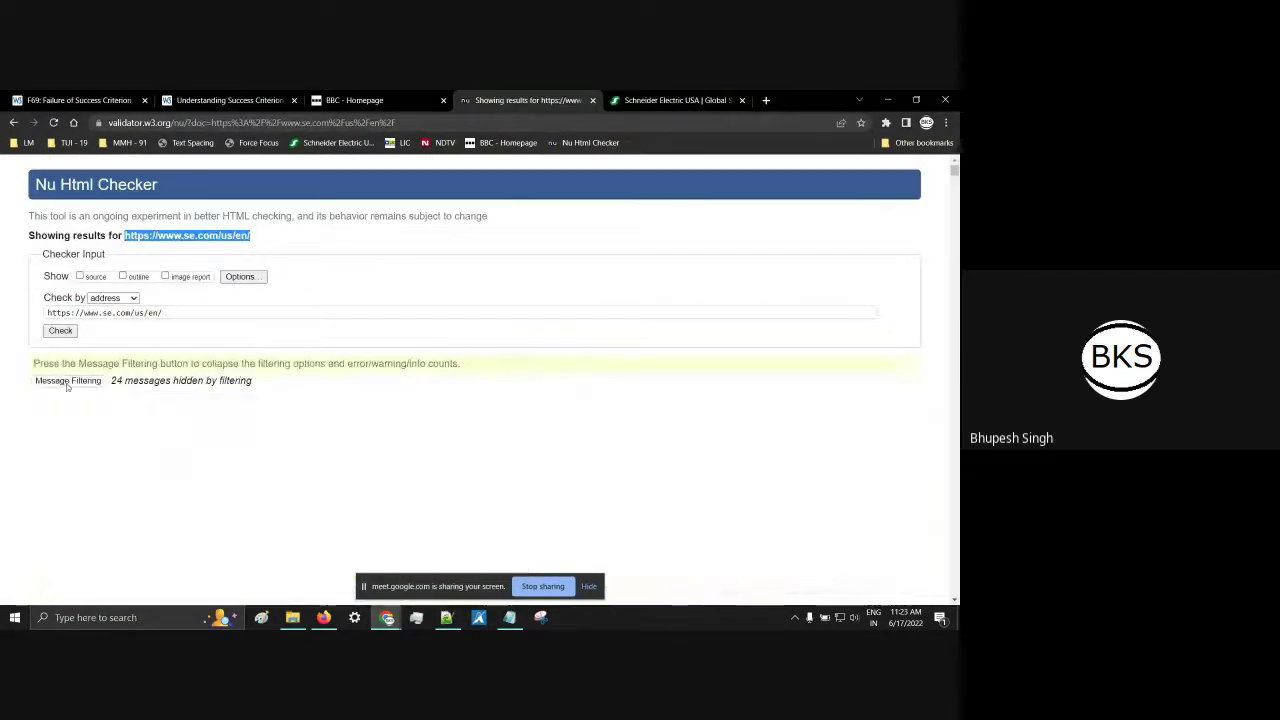
scroll(127, 505, "down", 15)
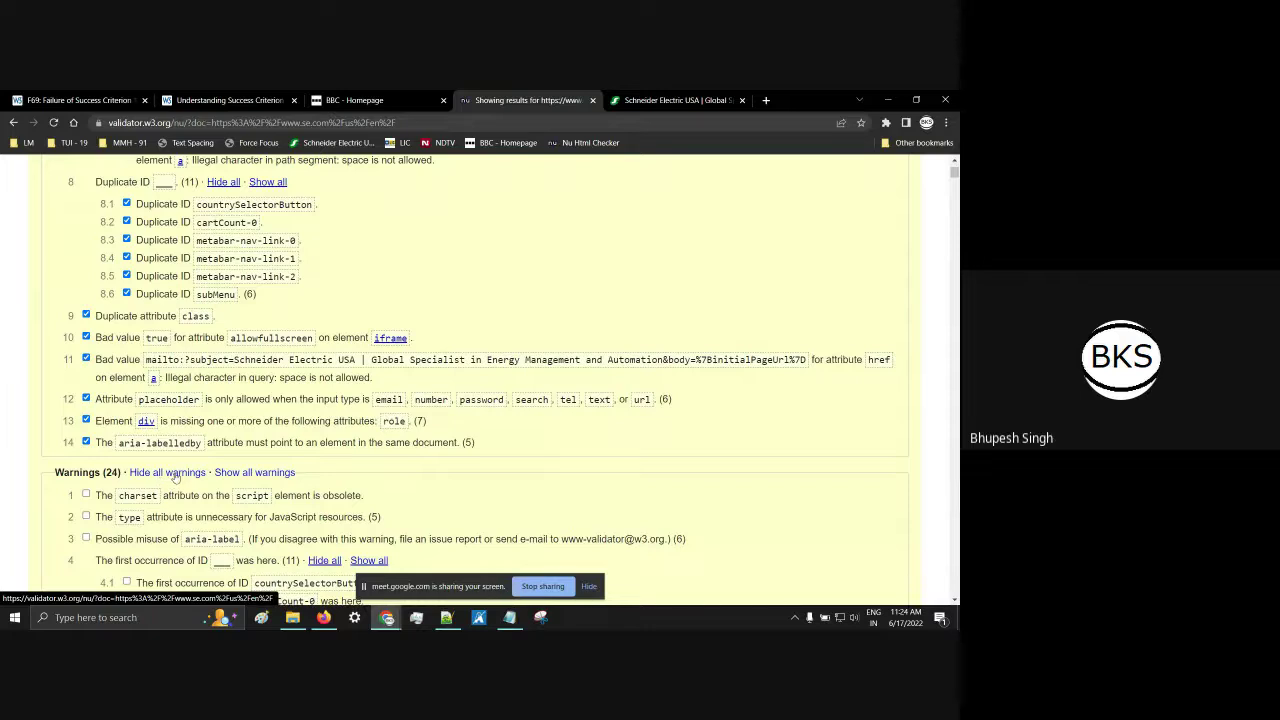
scroll(175, 477, "up", 3)
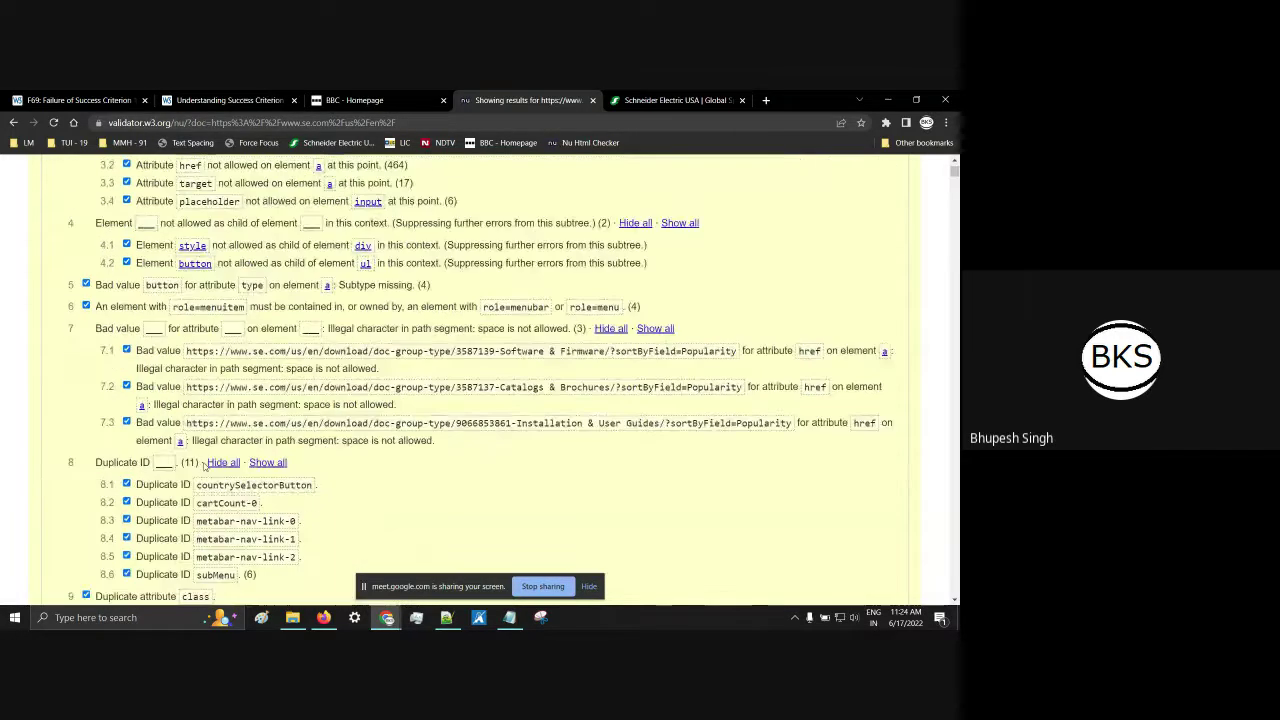
scroll(85, 403, "up", 3)
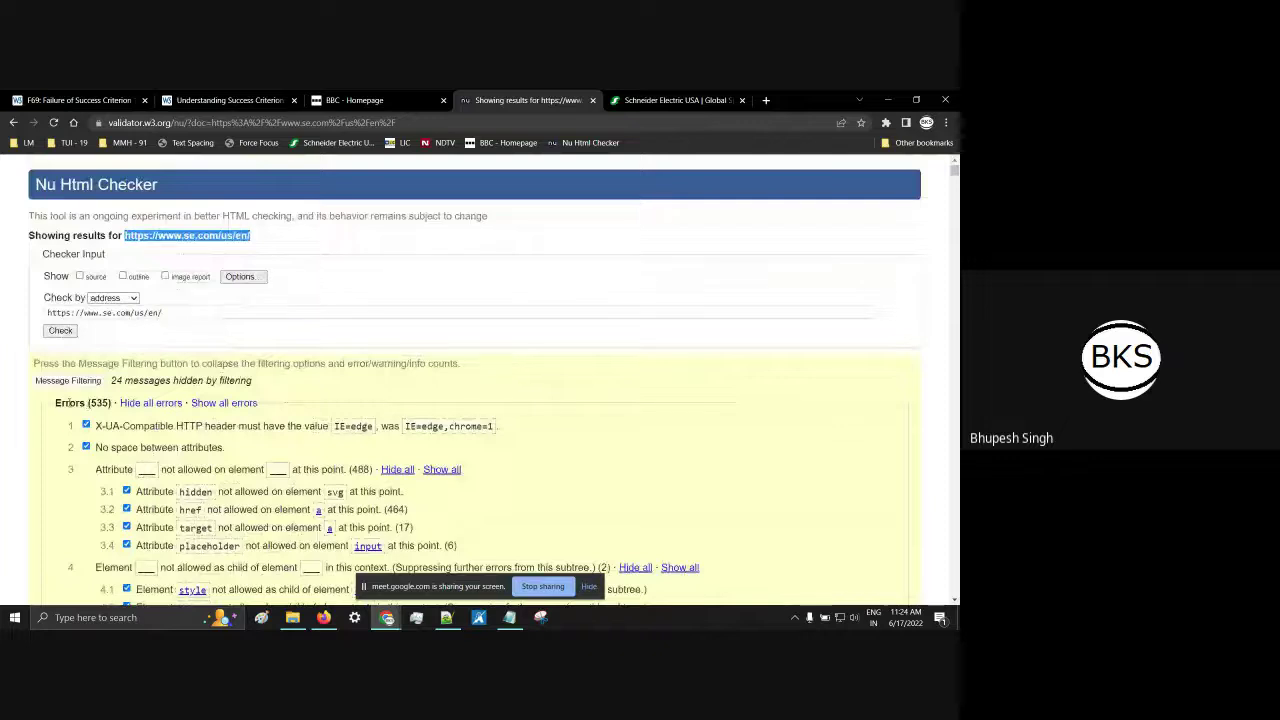
left_click_drag(56, 403, 111, 403)
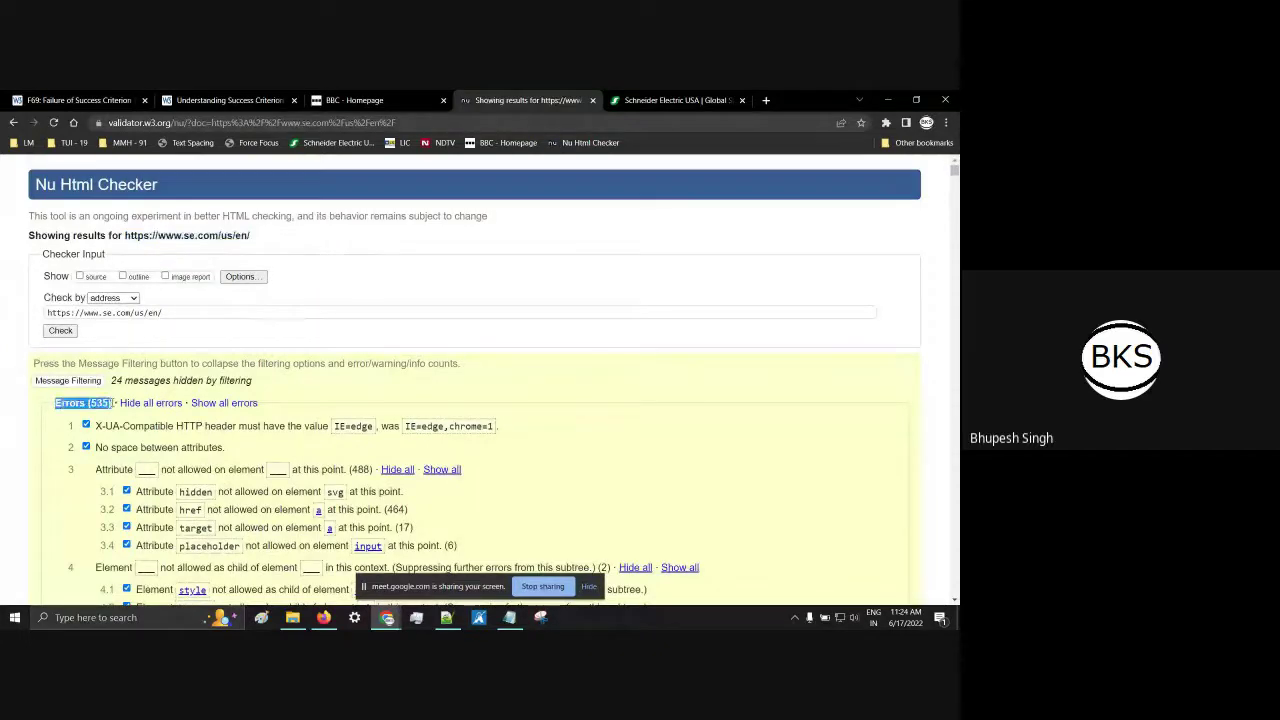
Step: Return to the detailed numbered error list and scroll down to errors 5–8
left_click(88, 380)
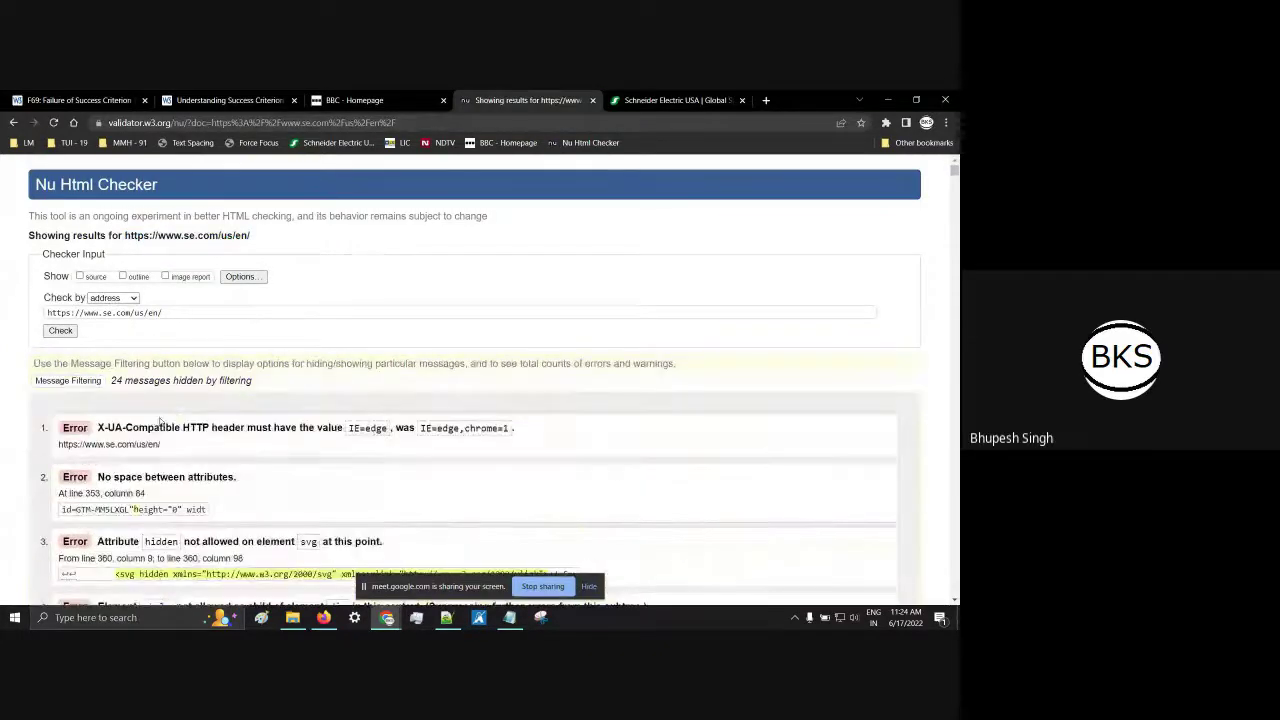
left_click(63, 386)
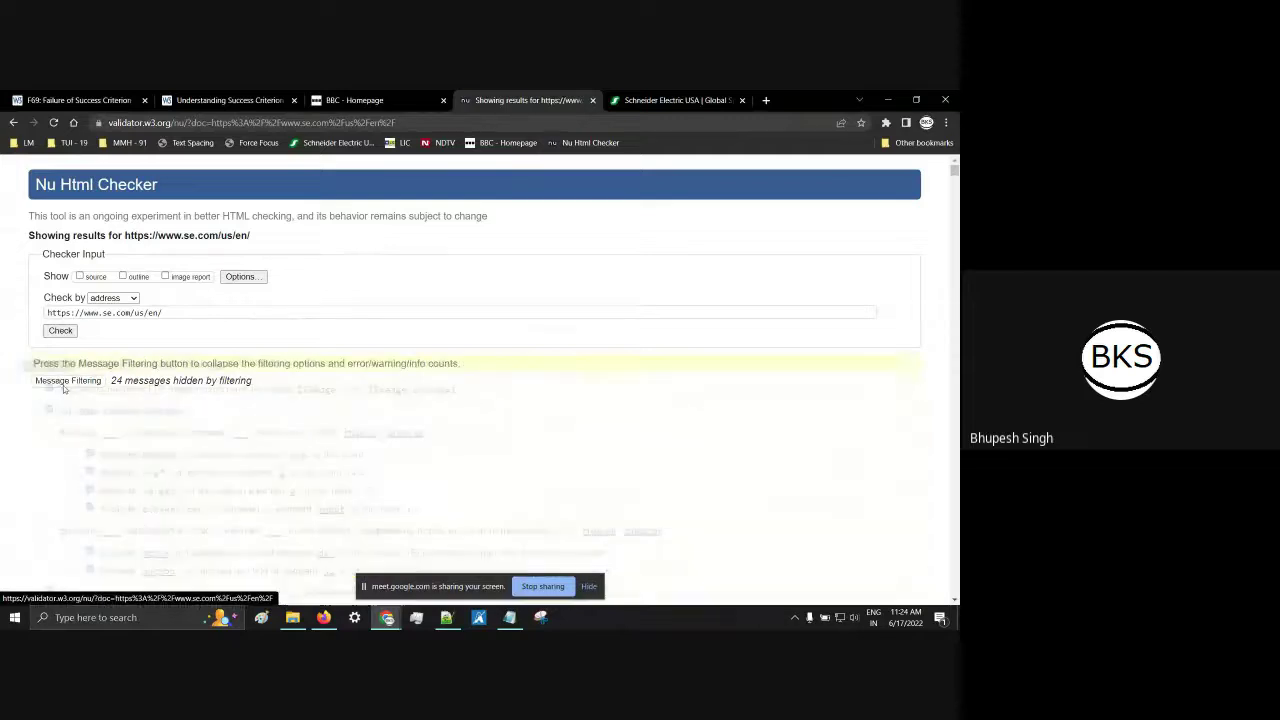
left_click(115, 403)
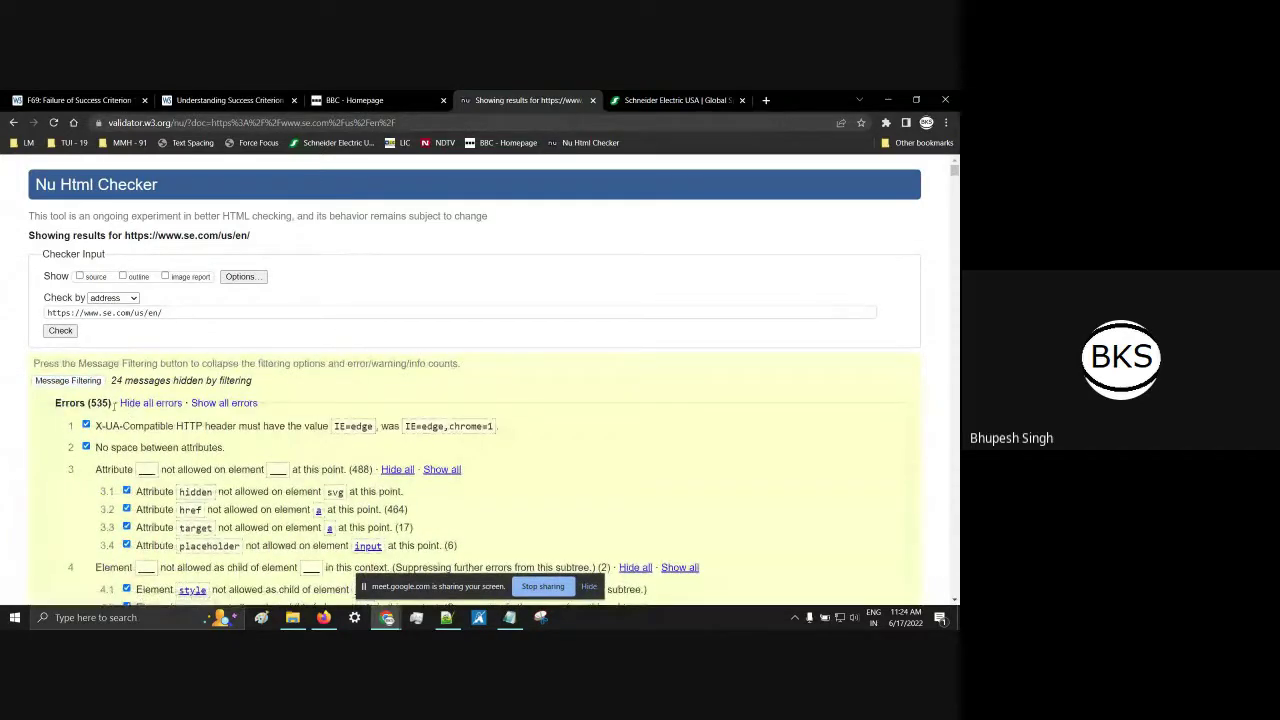
left_click_drag(115, 403, 55, 404)
left_click(68, 380)
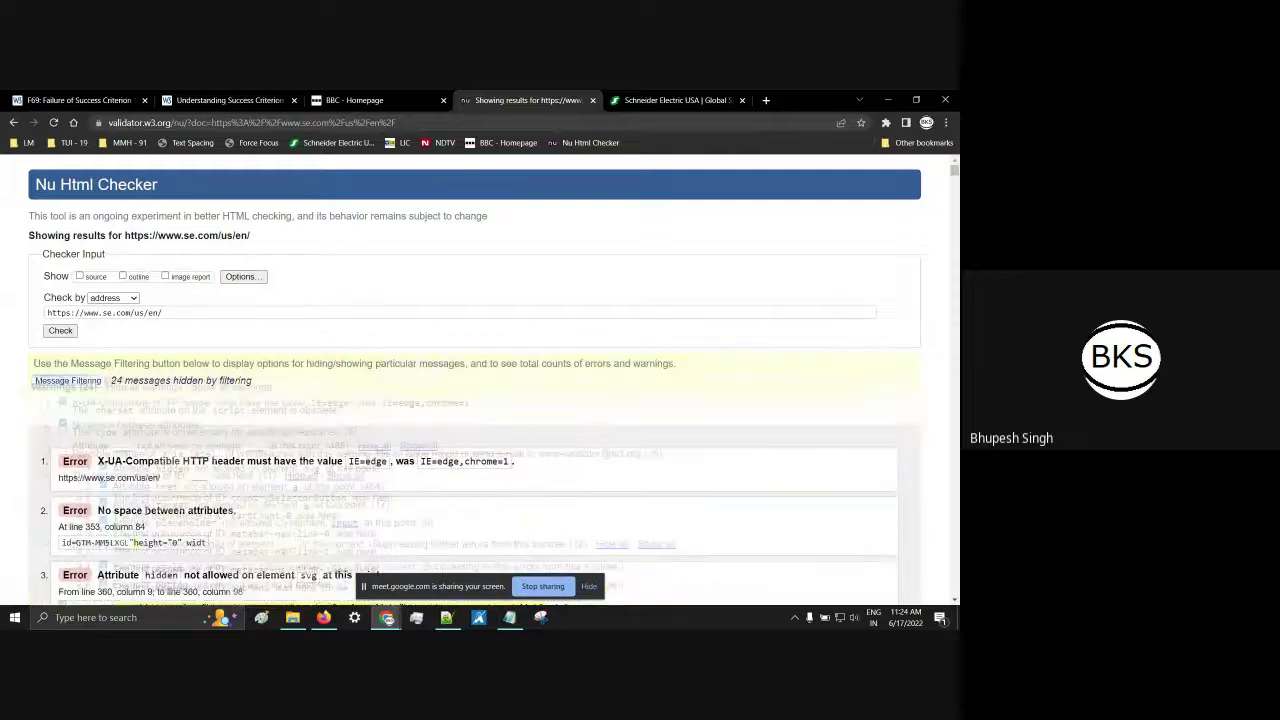
scroll(362, 476, "down", 6)
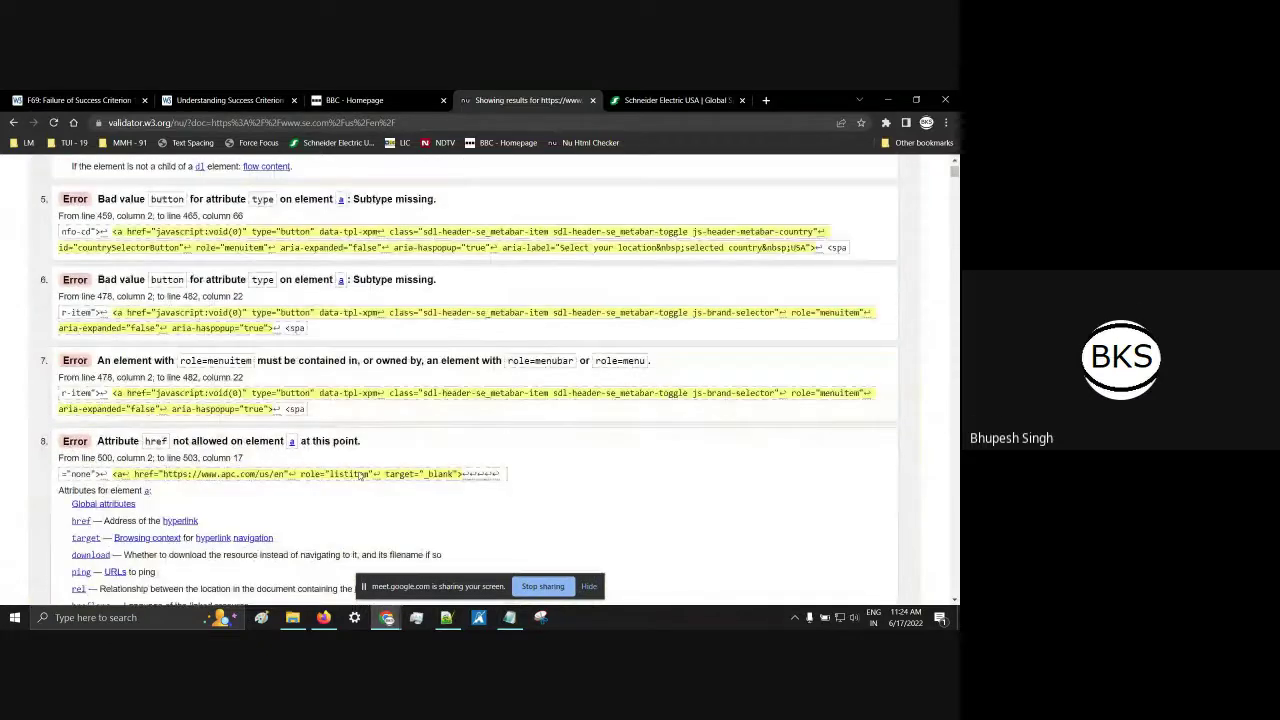
scroll(360, 476, "down", 8)
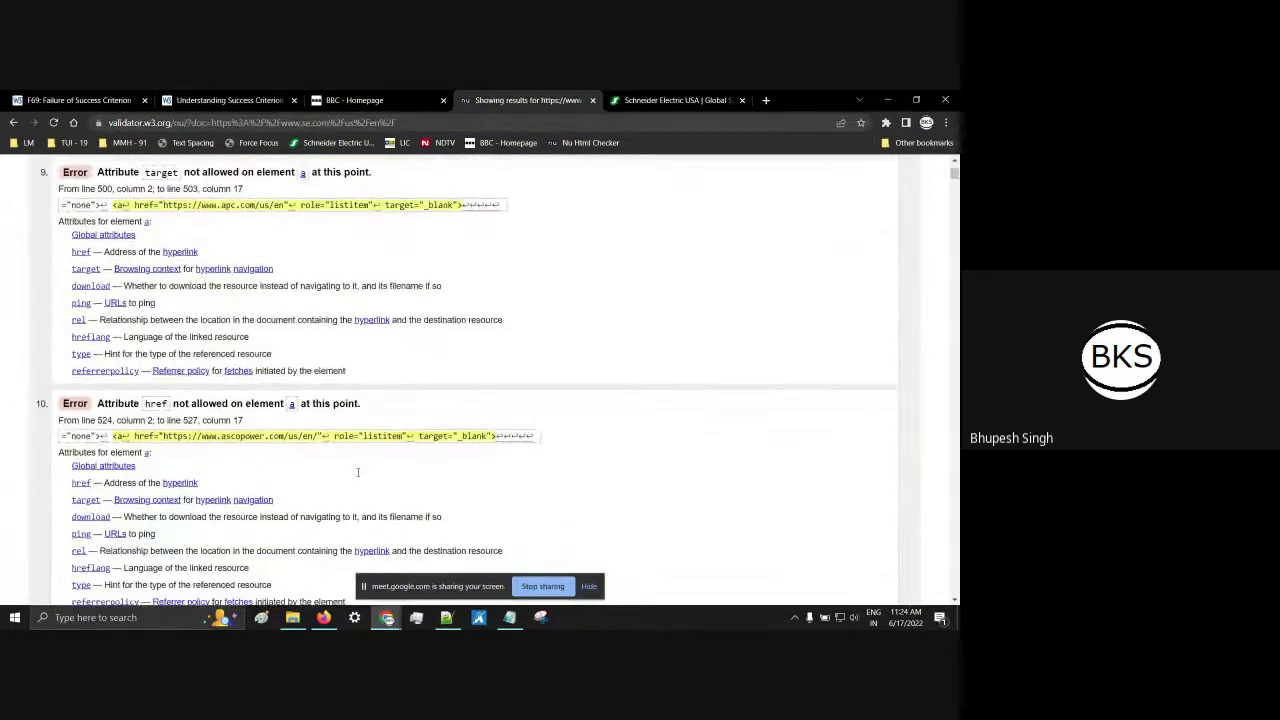
scroll(357, 472, "down", 1)
scroll(274, 397, "down", 3)
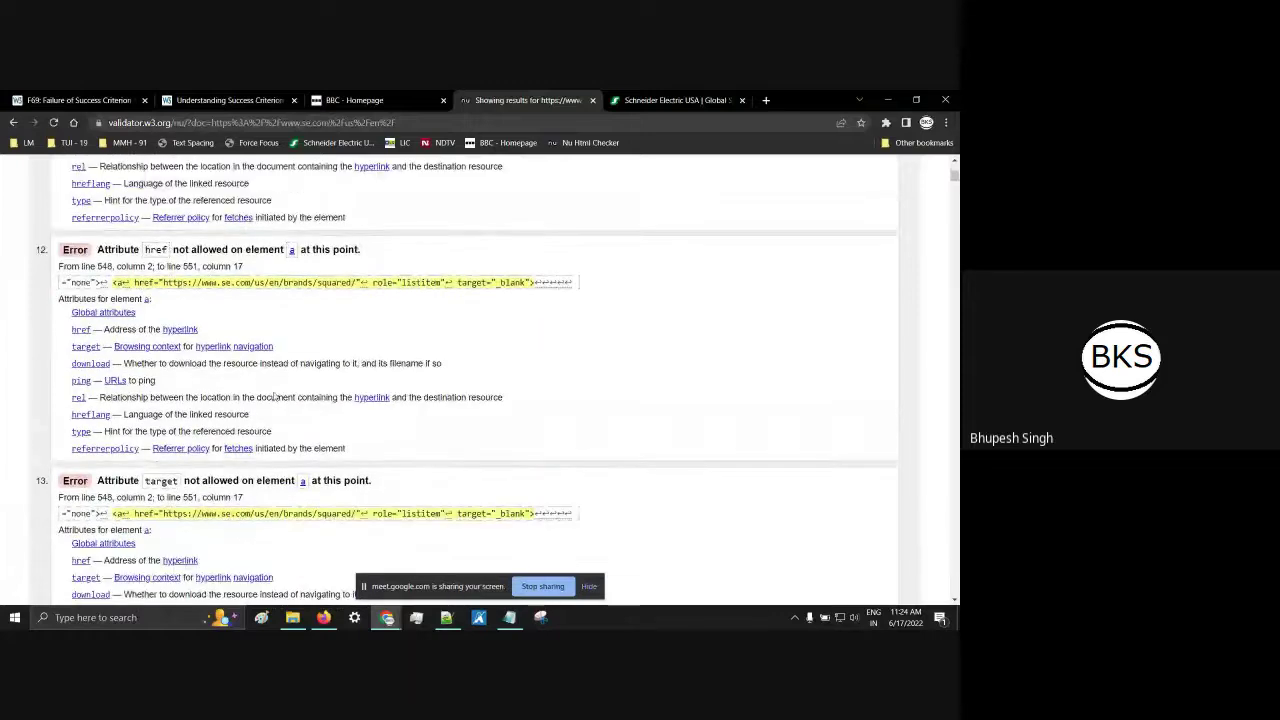
scroll(274, 397, "down", 3)
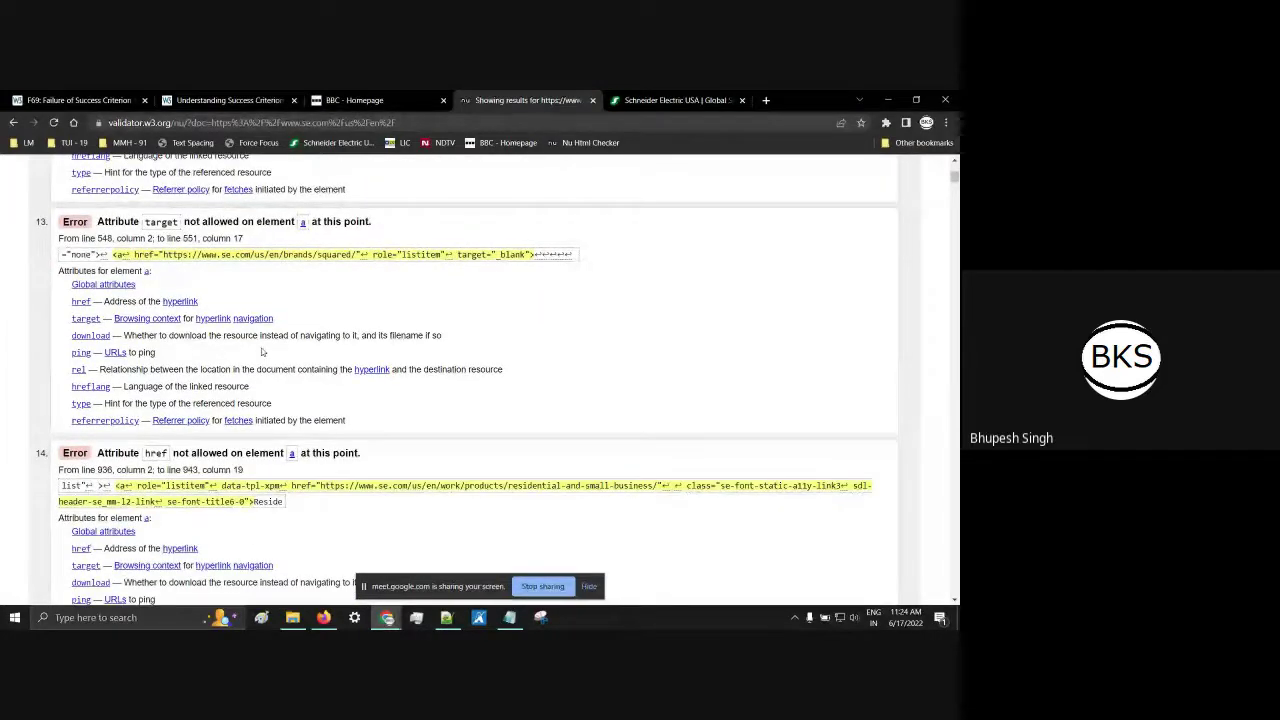
scroll(250, 380, "down", 3)
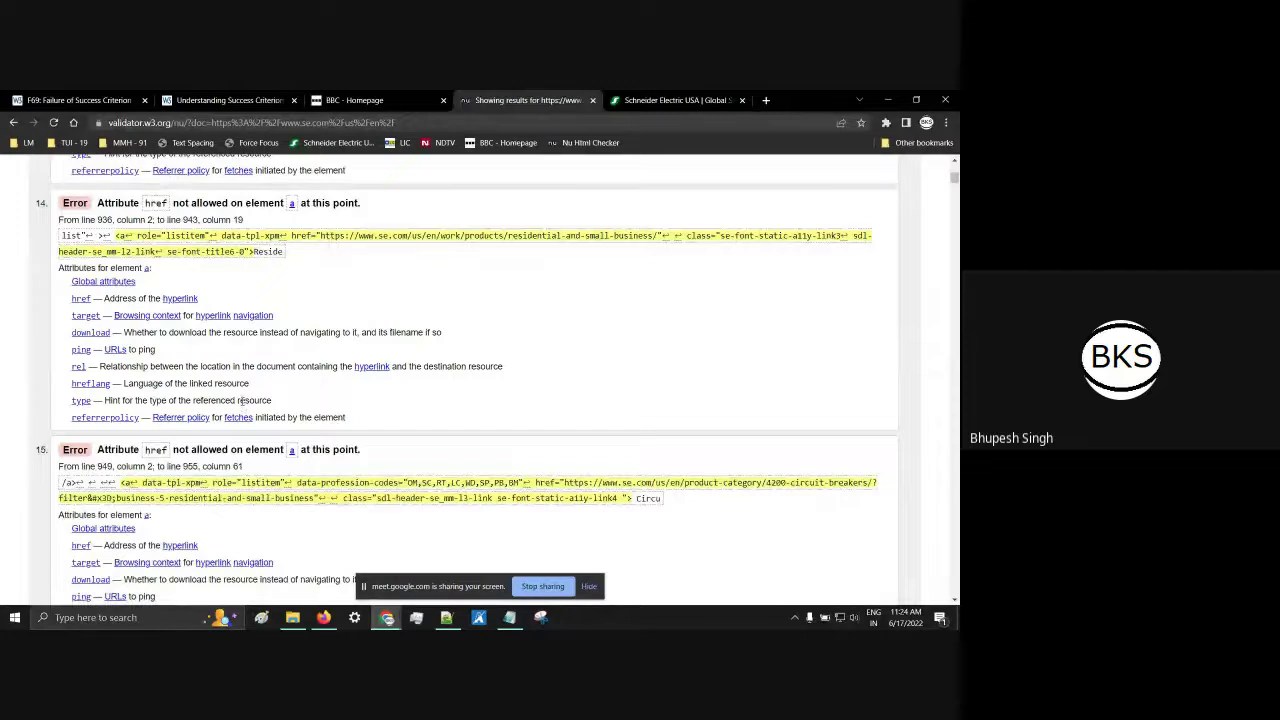
scroll(343, 171, "up", 15)
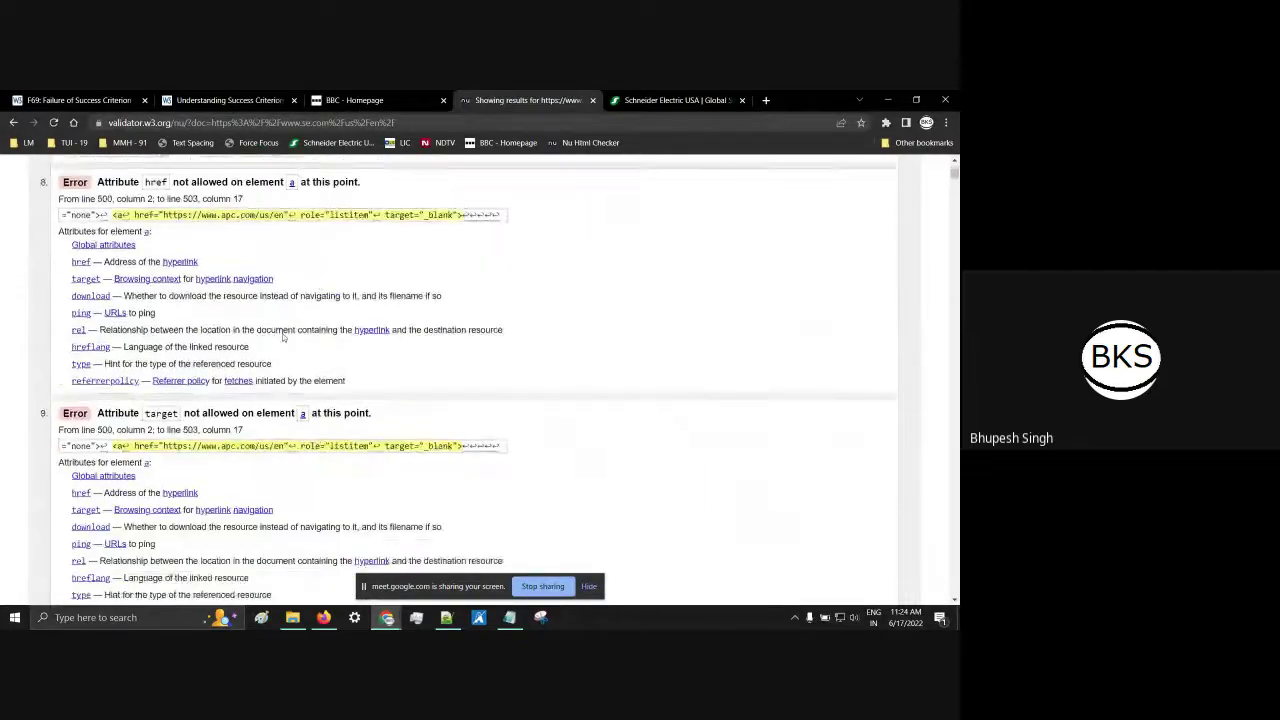
Step: Open the validator report text file from the A11Y TRAINING folder in Notepad
left_click(292, 617)
double_click(208, 188)
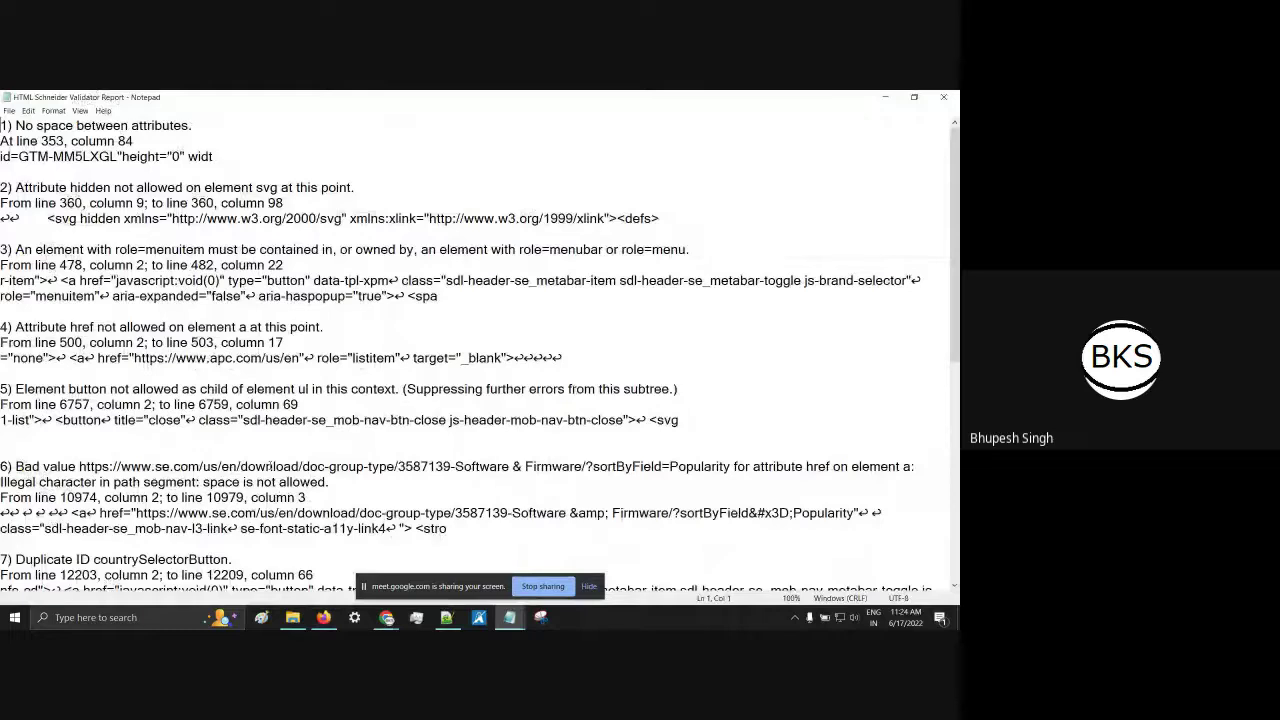
left_click(386, 617)
scroll(336, 459, "down", 8)
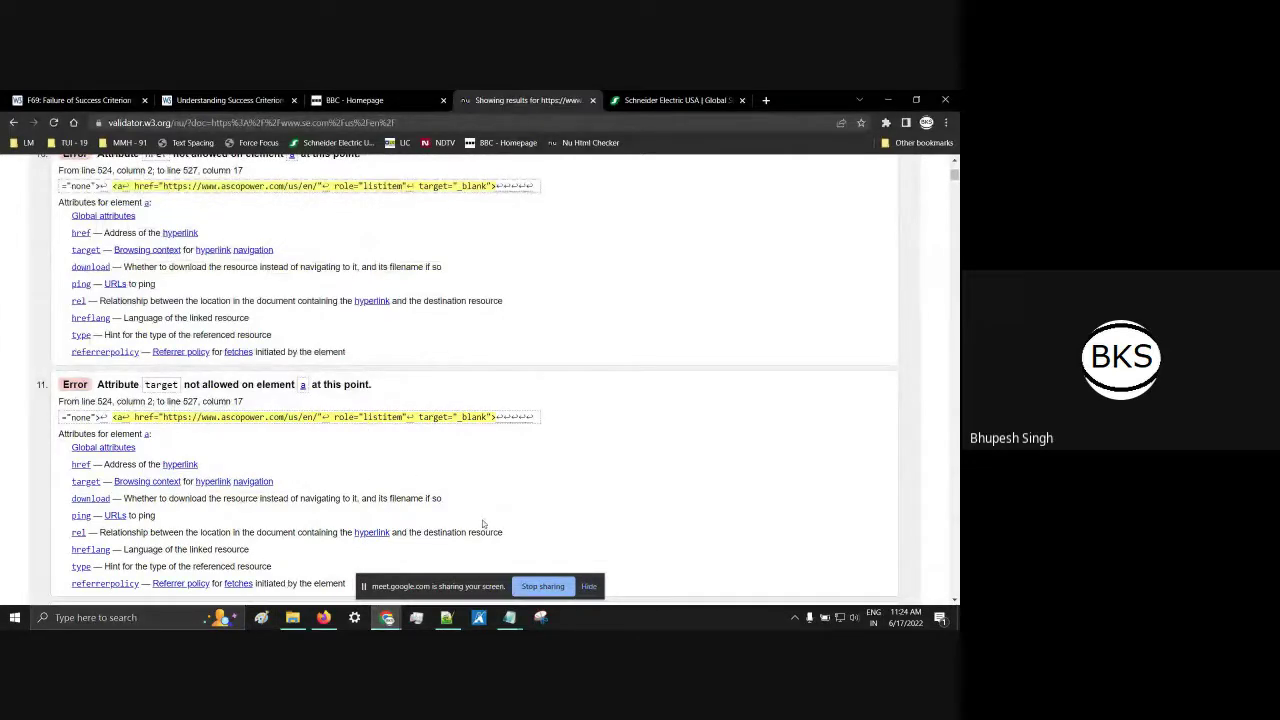
mouse_move(510, 617)
left_click(540, 545)
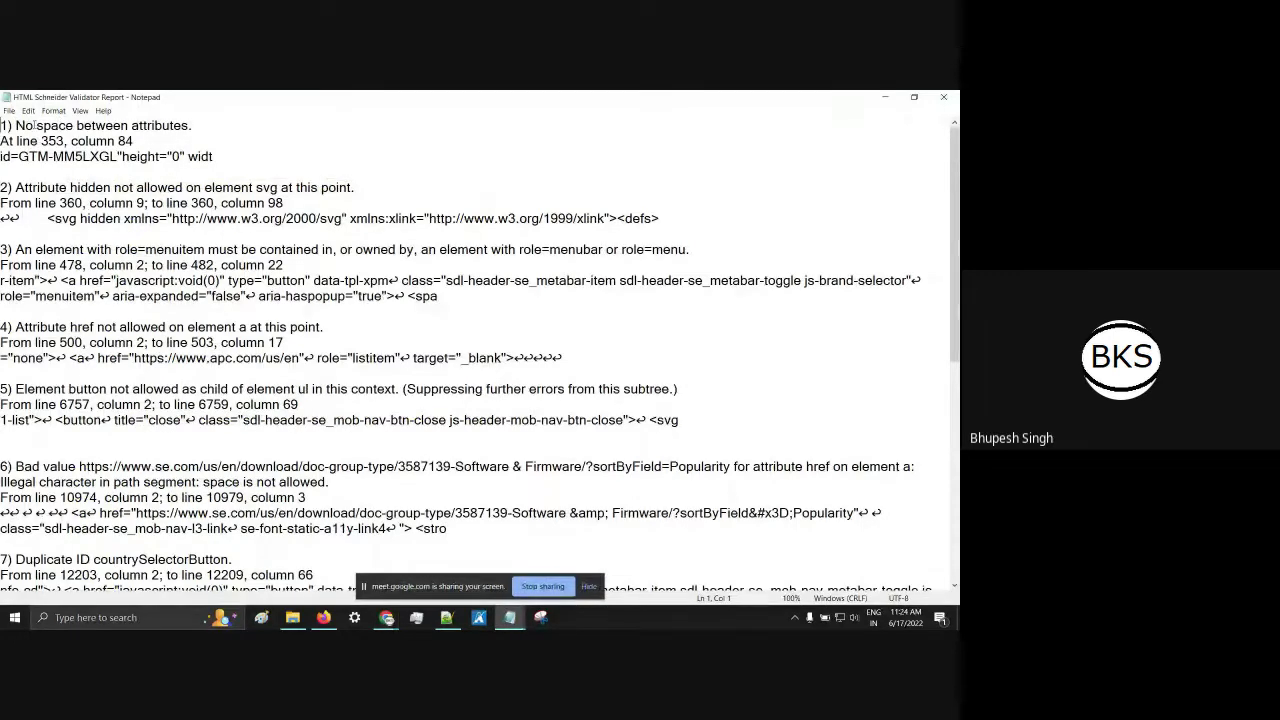
Step: Highlight error 1, the hidden attribute on svg in error 2, and error 3's a tag
left_click_drag(15, 125, 192, 125)
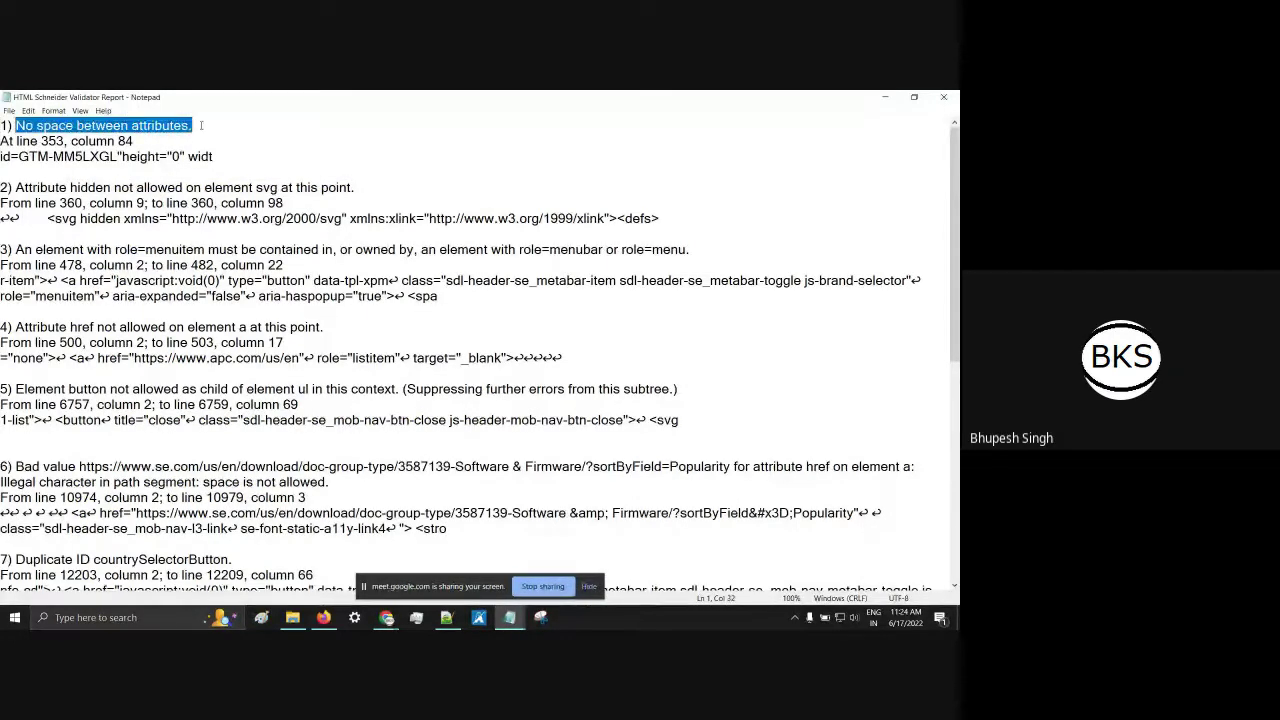
left_click(118, 156)
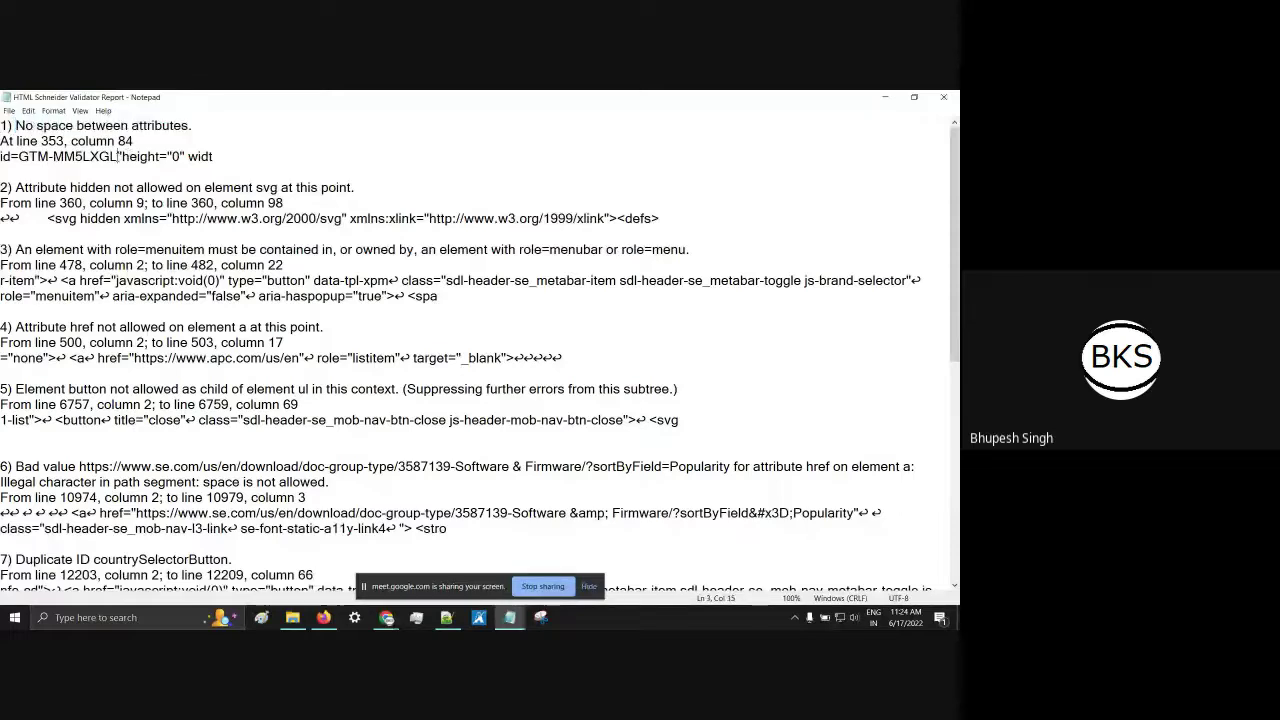
key("Left")
left_click_drag(16, 187, 112, 188)
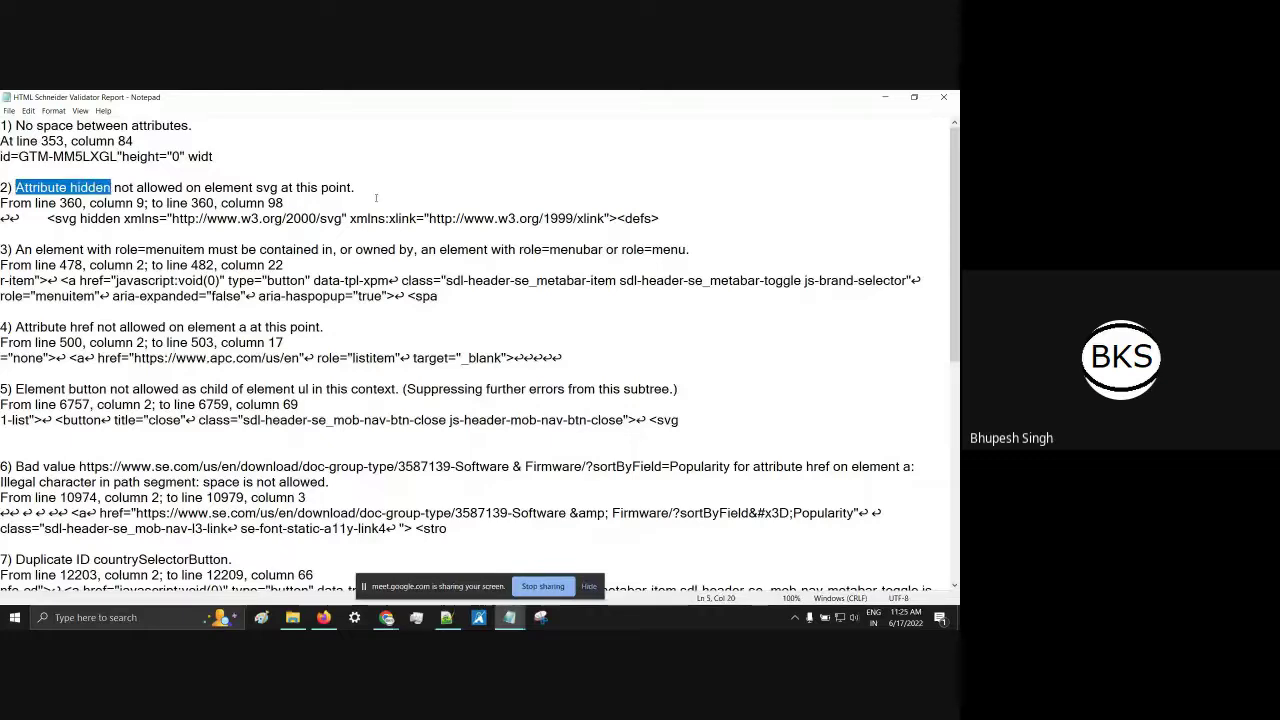
left_click(42, 188)
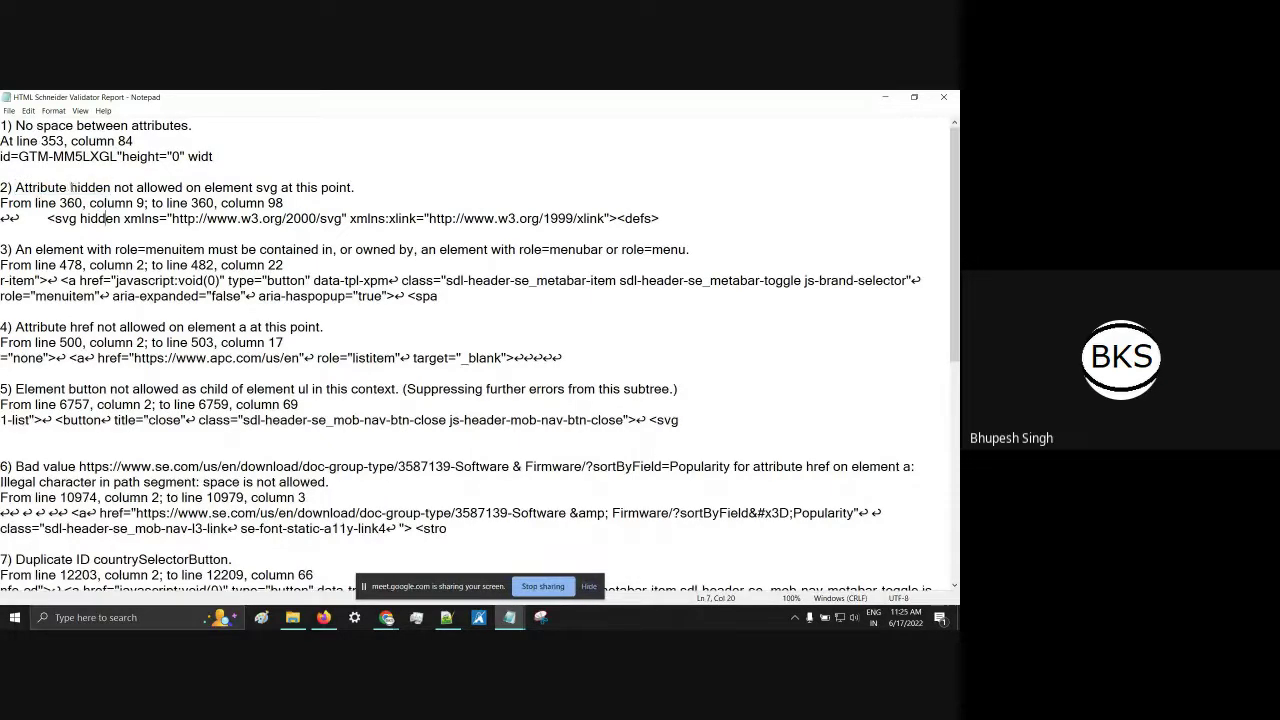
double_click(90, 188)
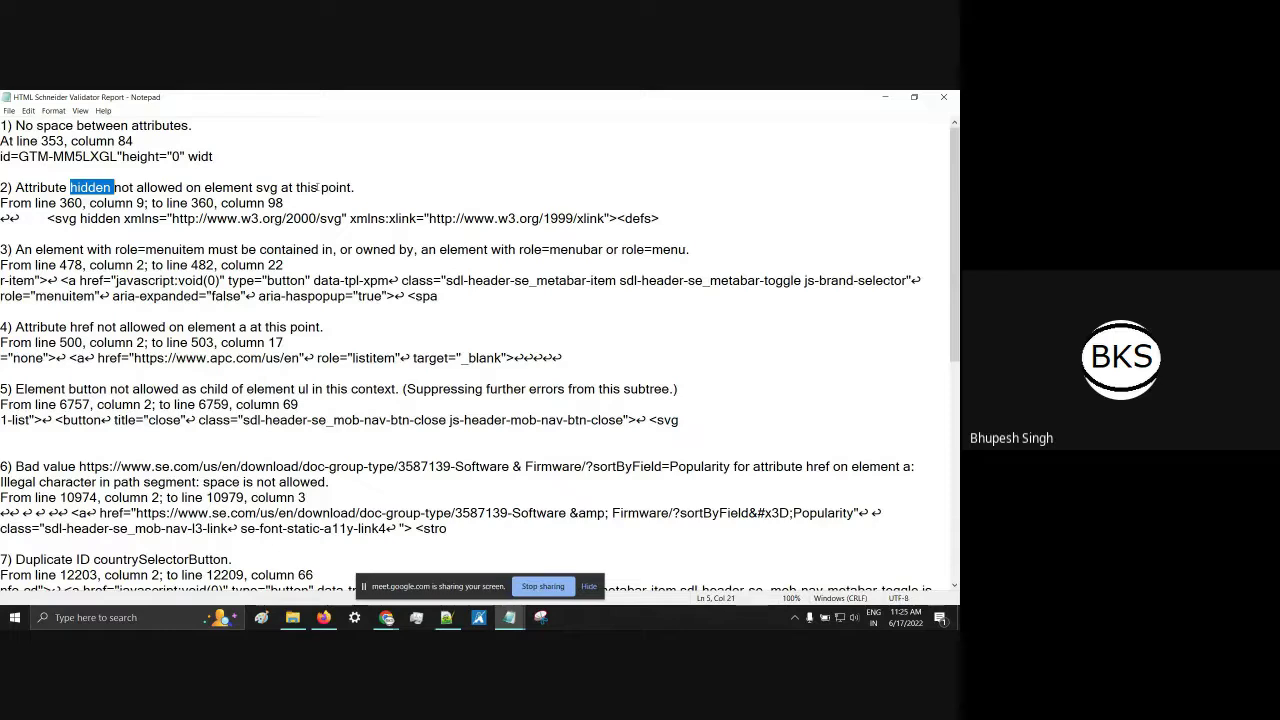
double_click(263, 188)
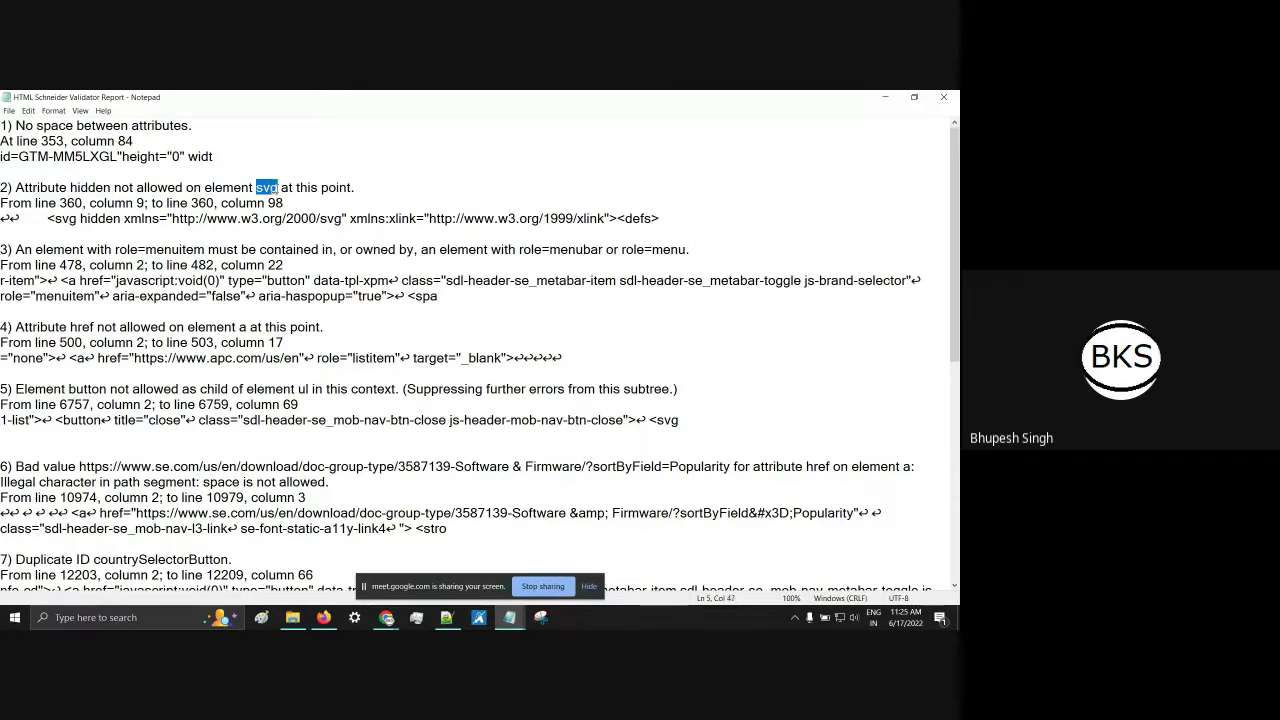
left_click(127, 249)
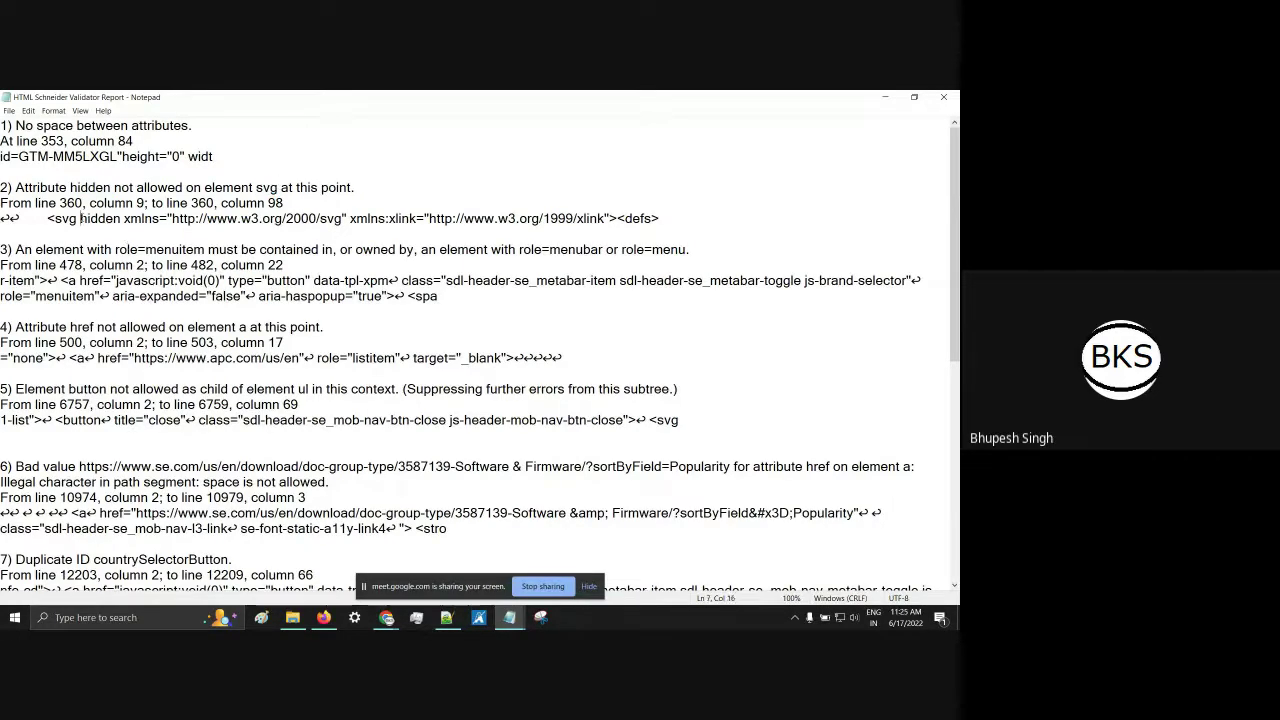
double_click(80, 218)
left_click_drag(77, 218, 55, 218)
left_click_drag(78, 280, 69, 280)
left_click_drag(102, 296, 0, 296)
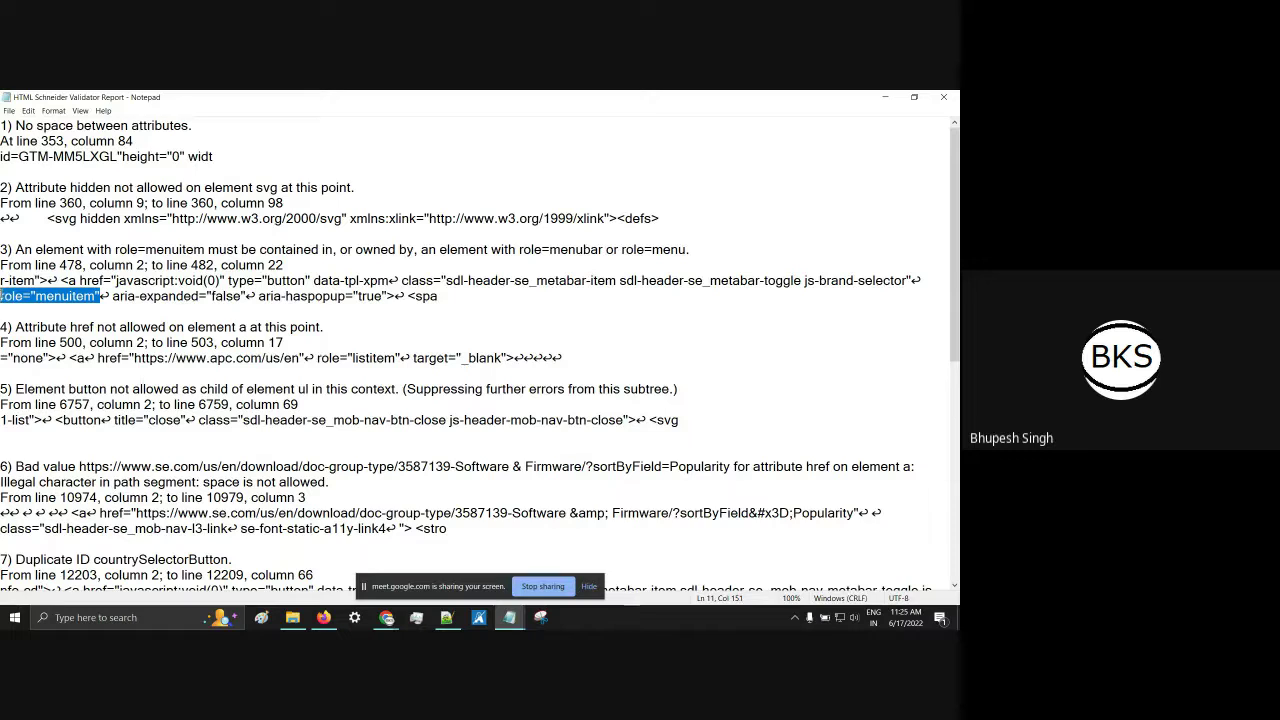
left_click(102, 296)
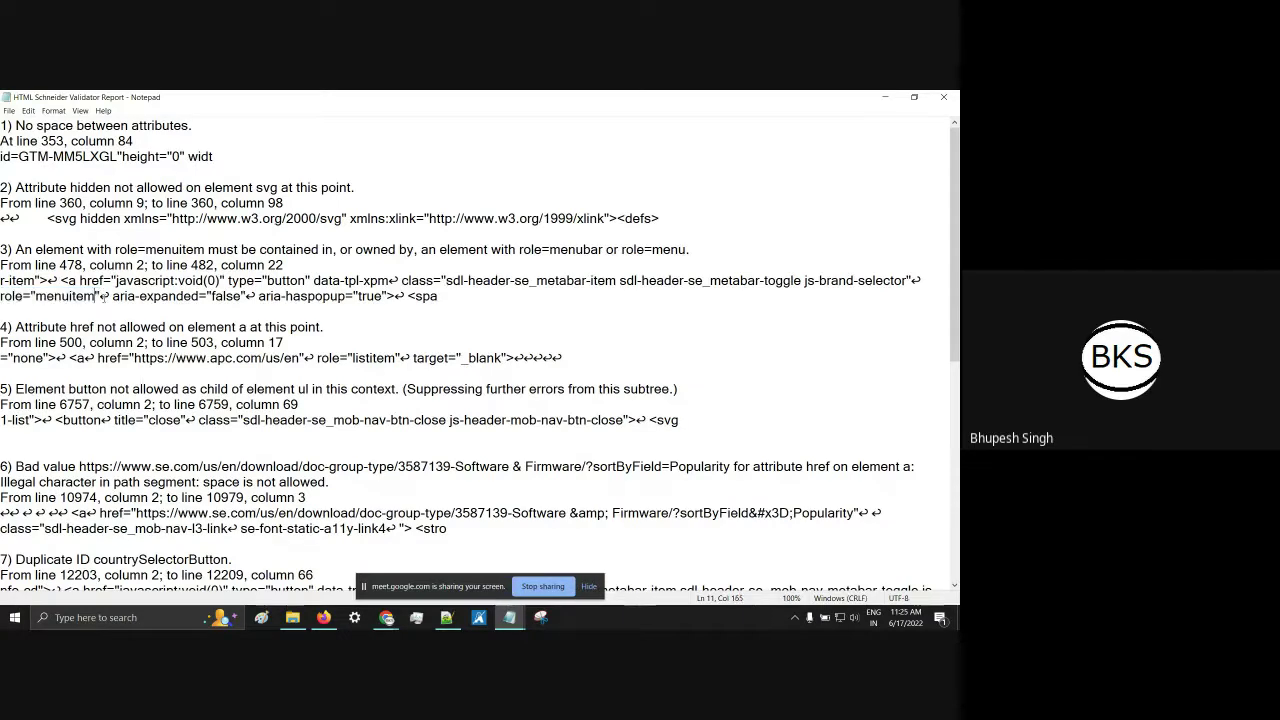
left_click_drag(100, 296, 1, 296)
left_click_drag(79, 281, 0, 296)
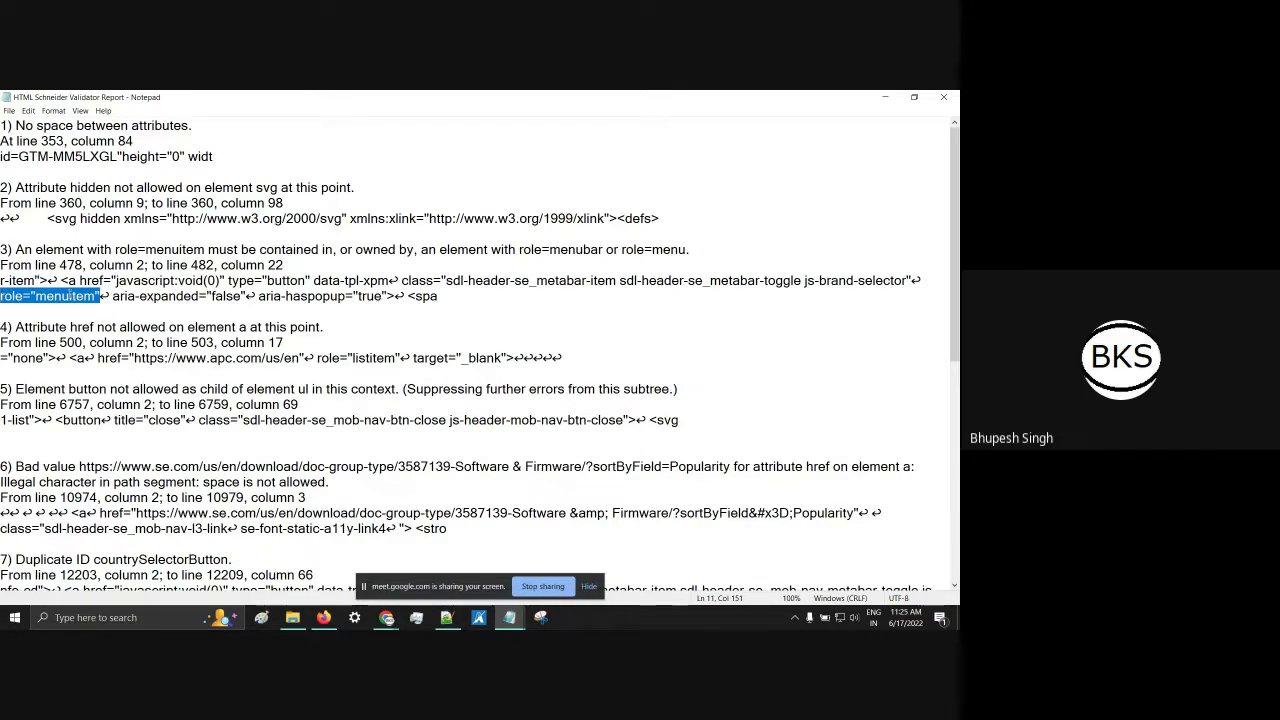
left_click_drag(292, 250, 563, 251)
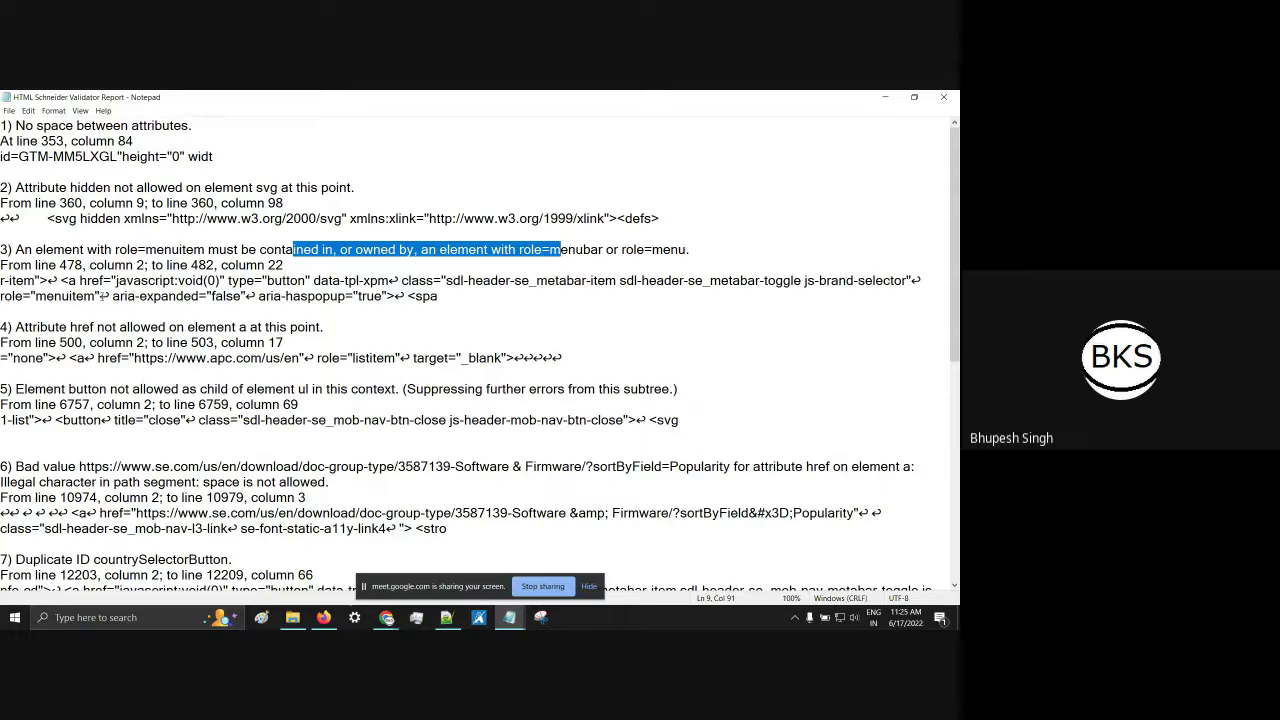
left_click_drag(101, 296, 0, 296)
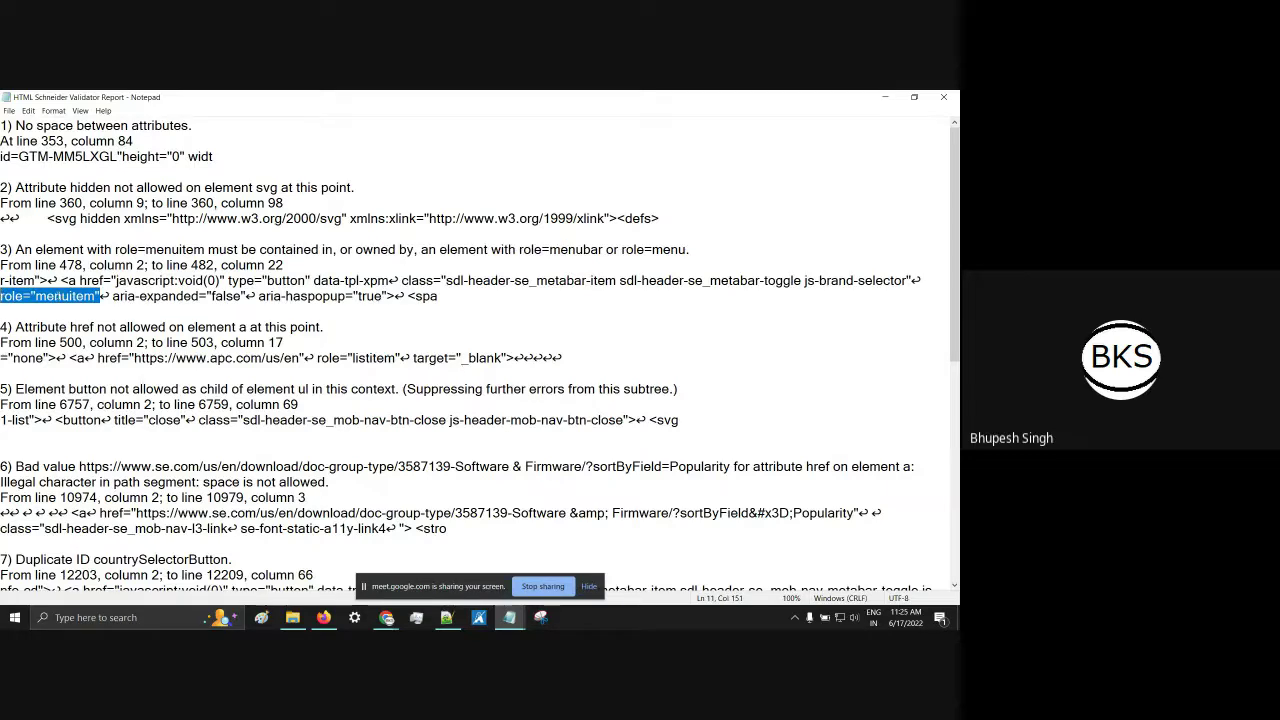
left_click(100, 296)
left_click_drag(100, 296, 35, 296)
left_click_drag(520, 249, 205, 249)
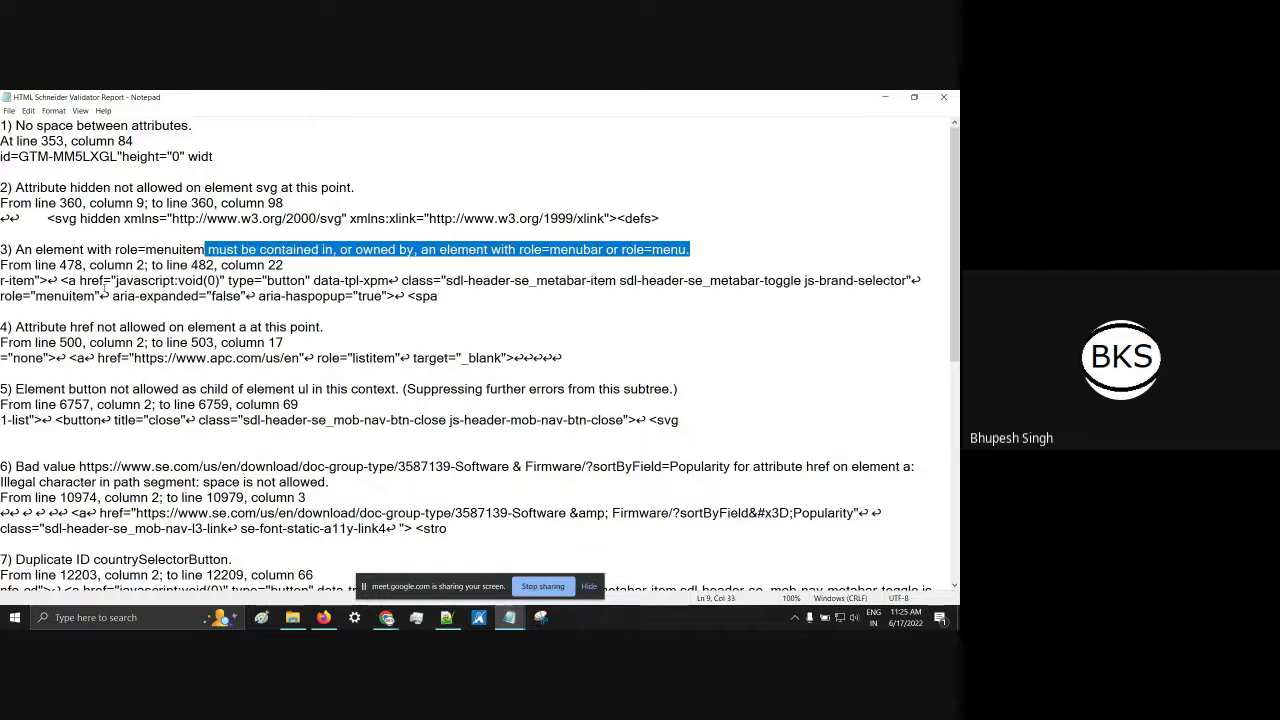
left_click_drag(102, 296, 4, 296)
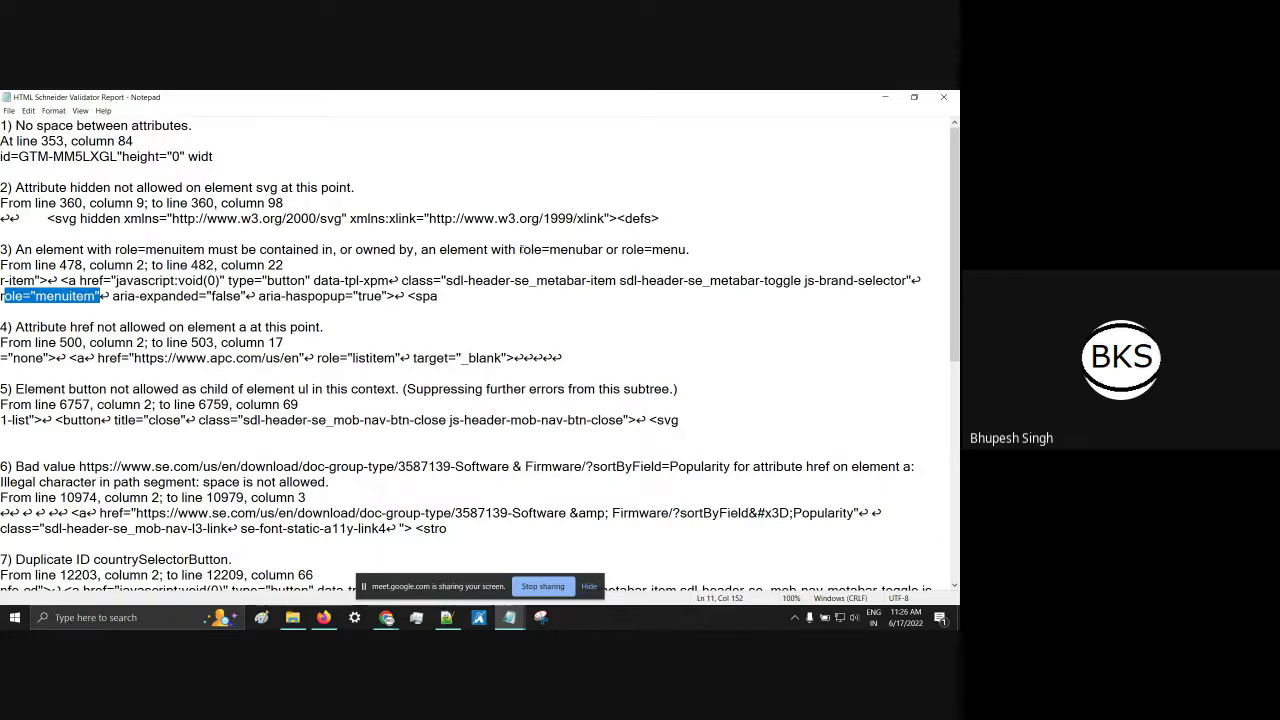
left_click_drag(706, 250, 500, 250)
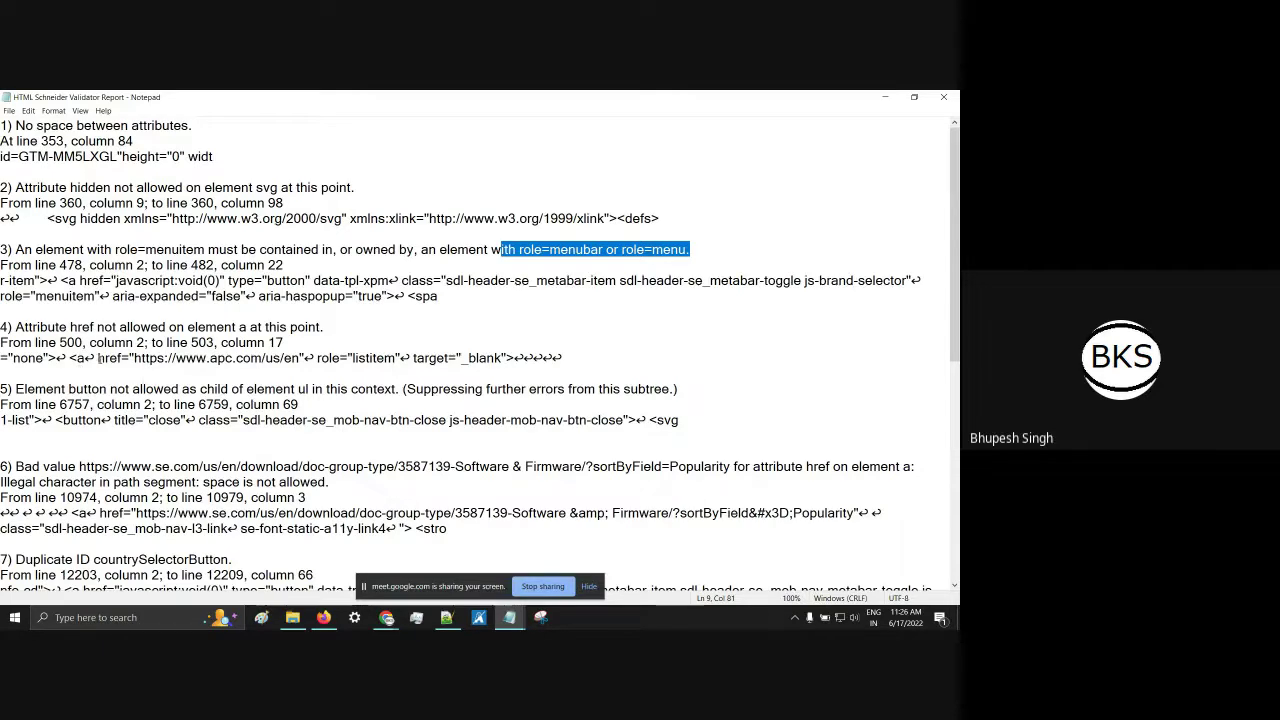
left_click_drag(100, 358, 306, 358)
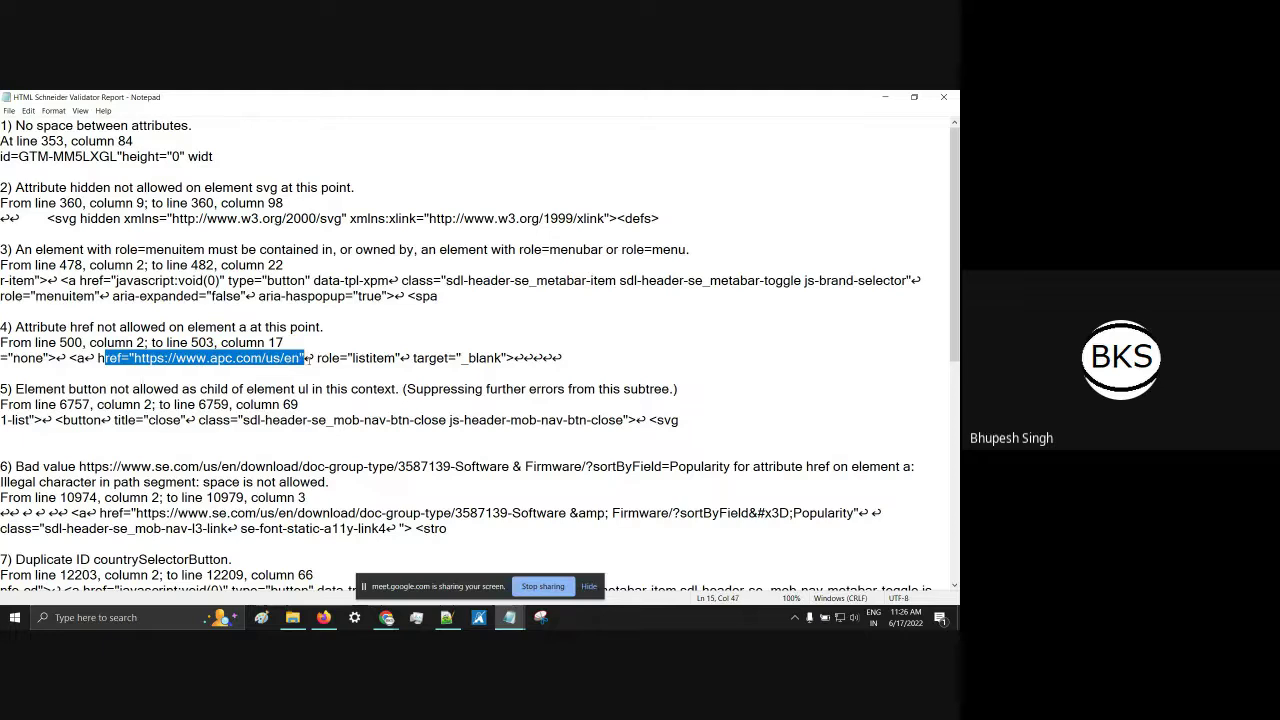
left_click(339, 357)
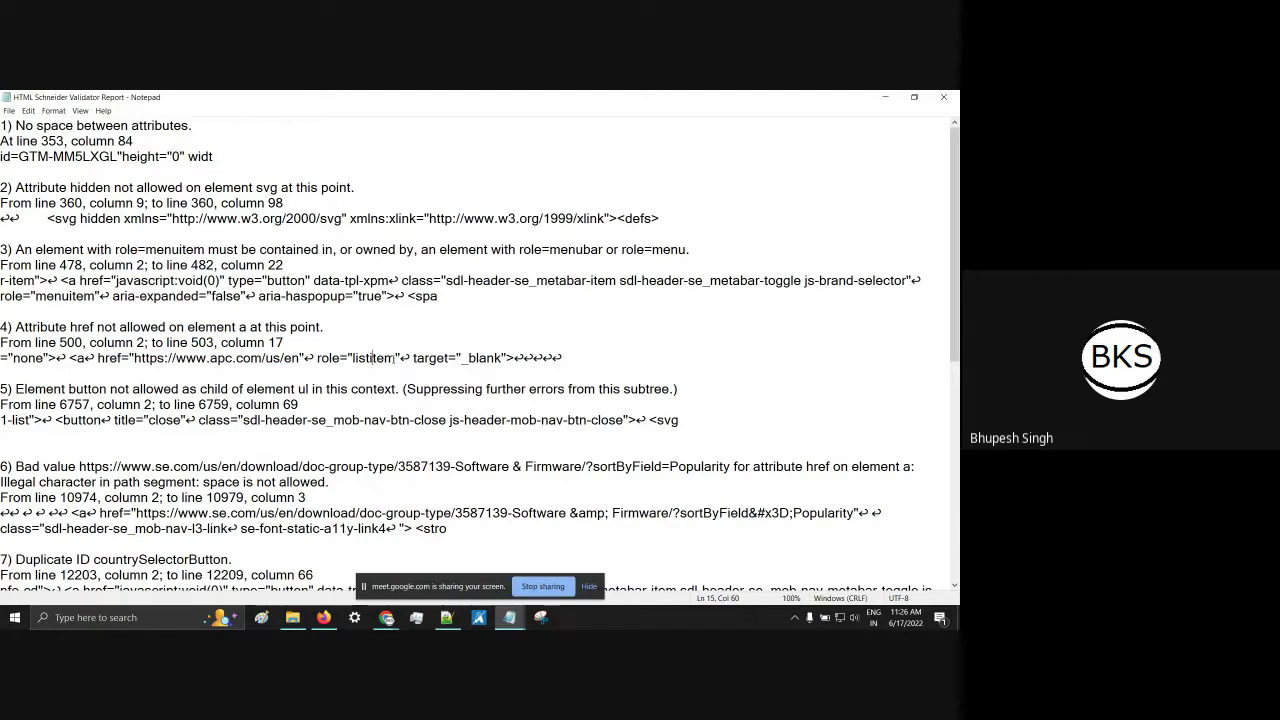
left_click_drag(399, 357, 317, 358)
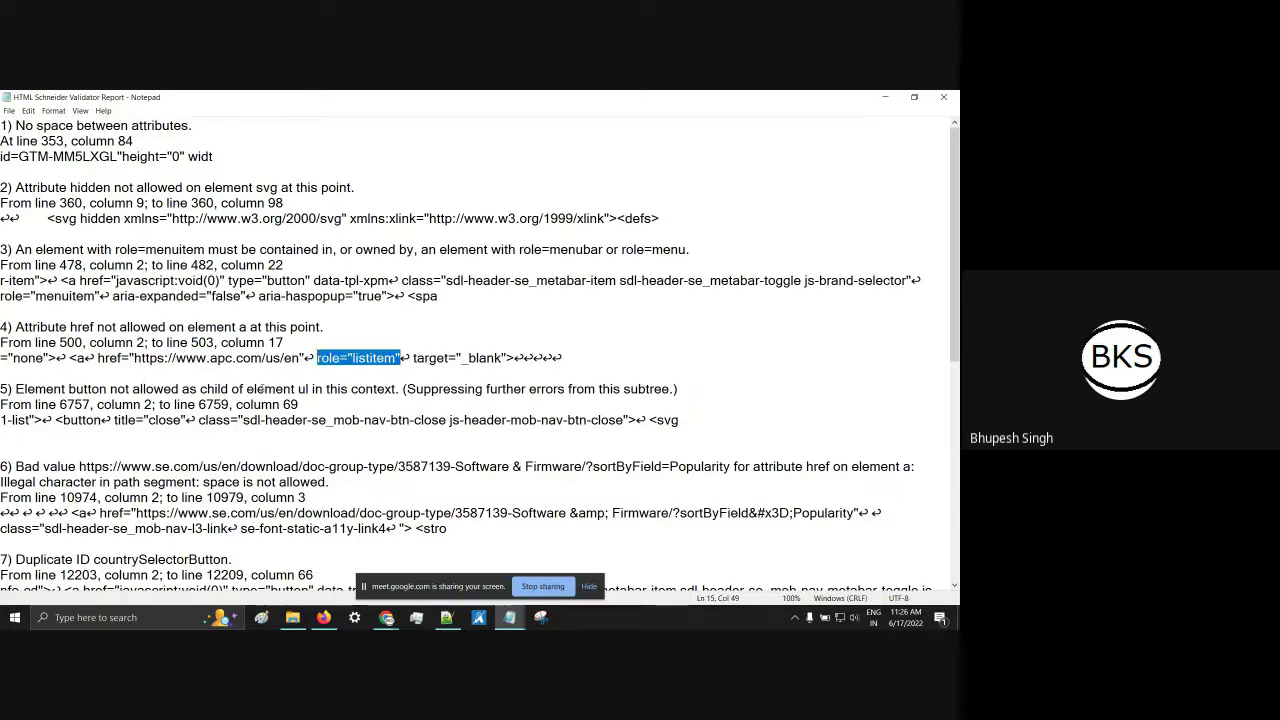
left_click(263, 389)
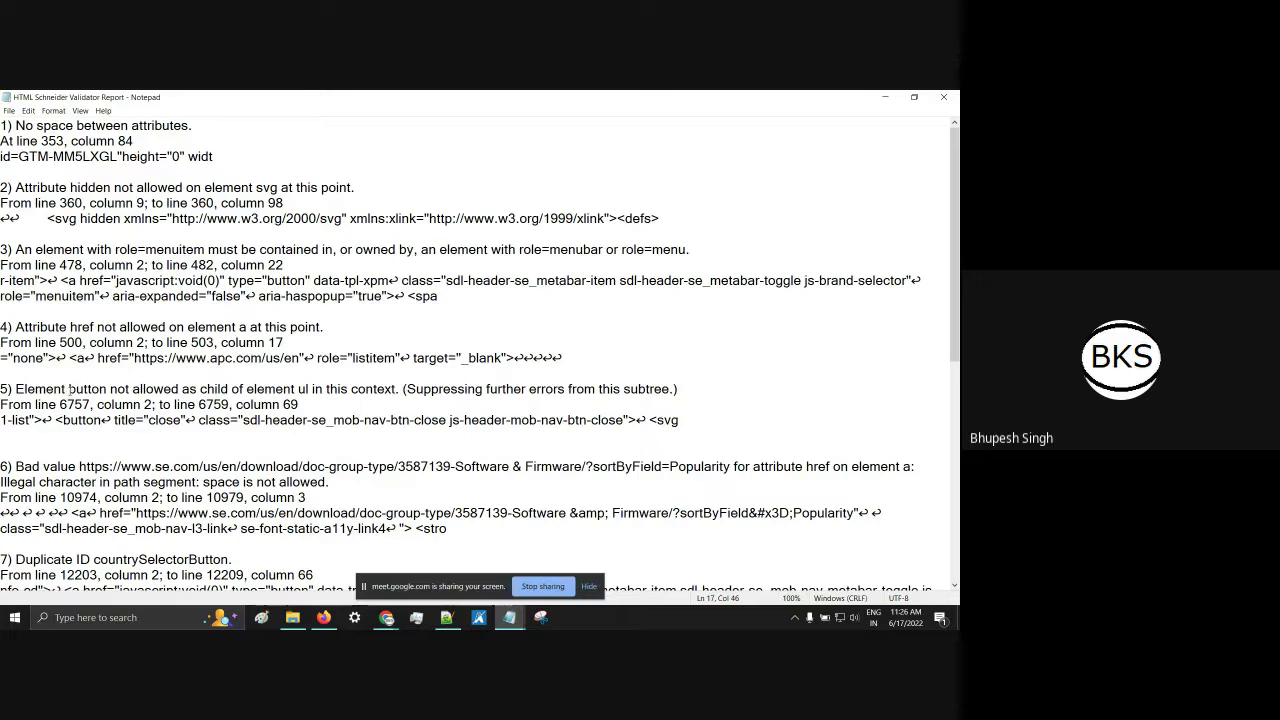
left_click_drag(68, 389, 110, 389)
left_click_drag(300, 390, 386, 390)
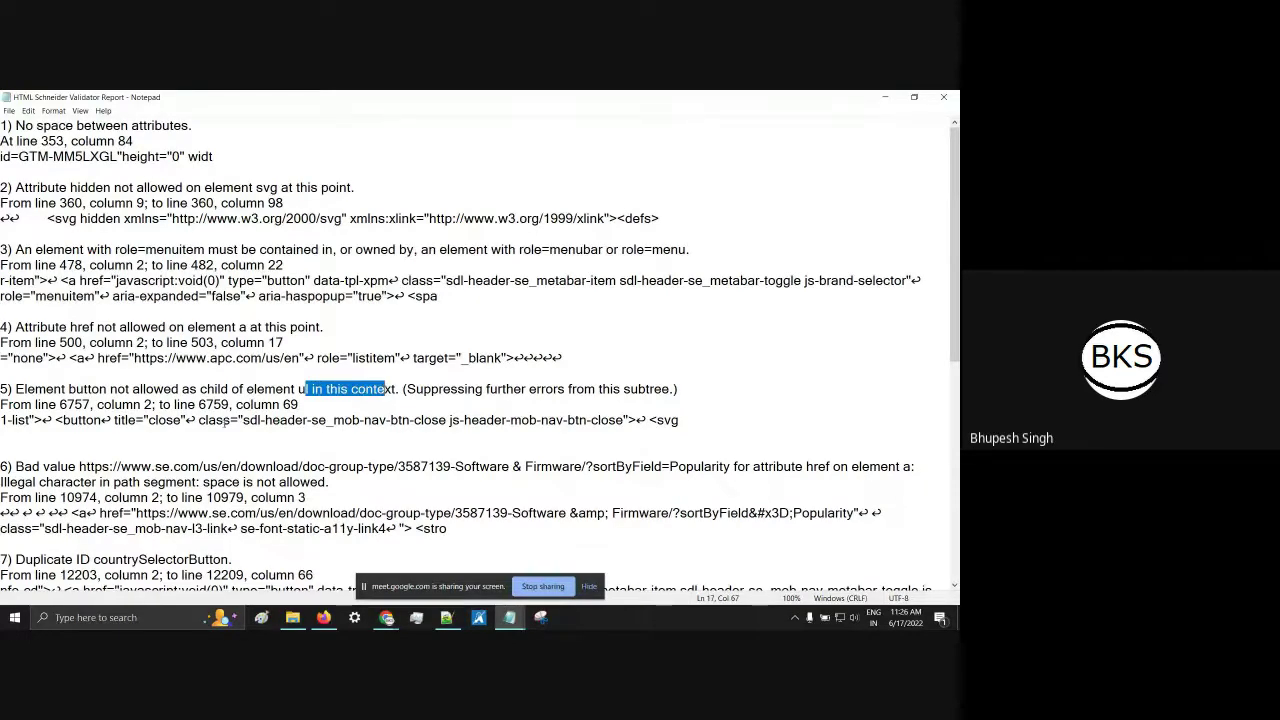
left_click(66, 426)
left_click_drag(62, 422, 104, 424)
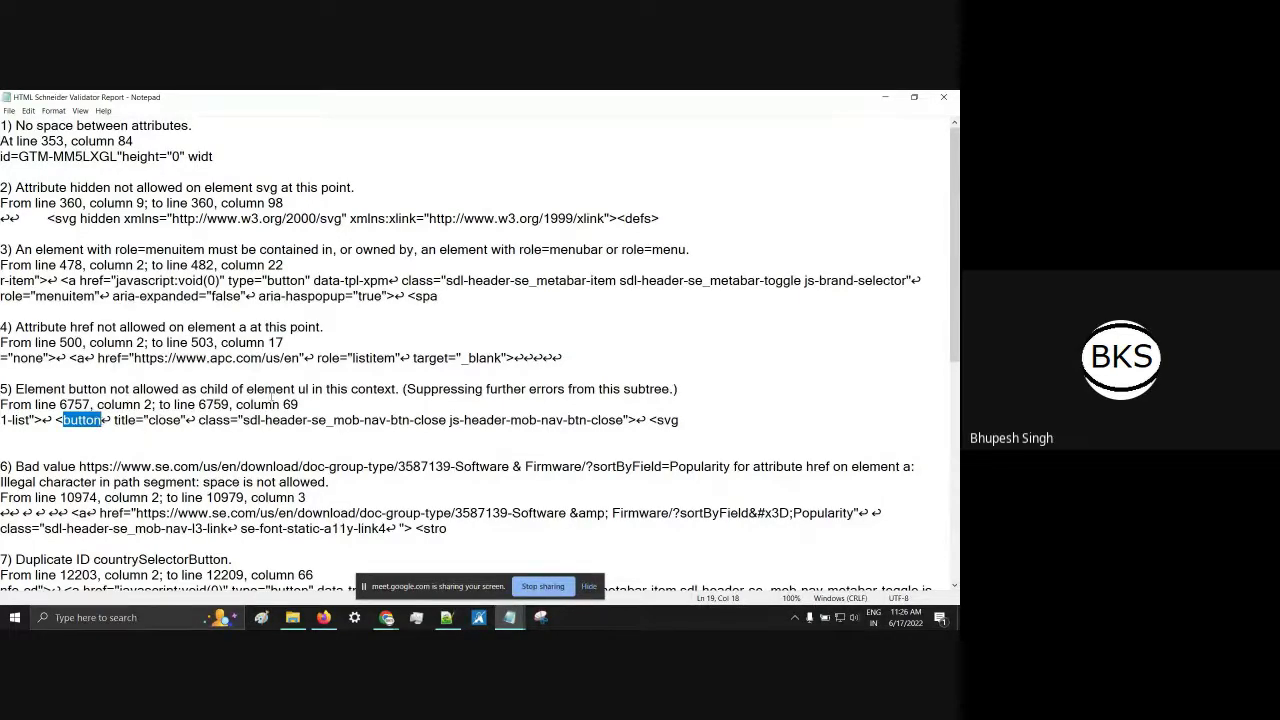
double_click(306, 389)
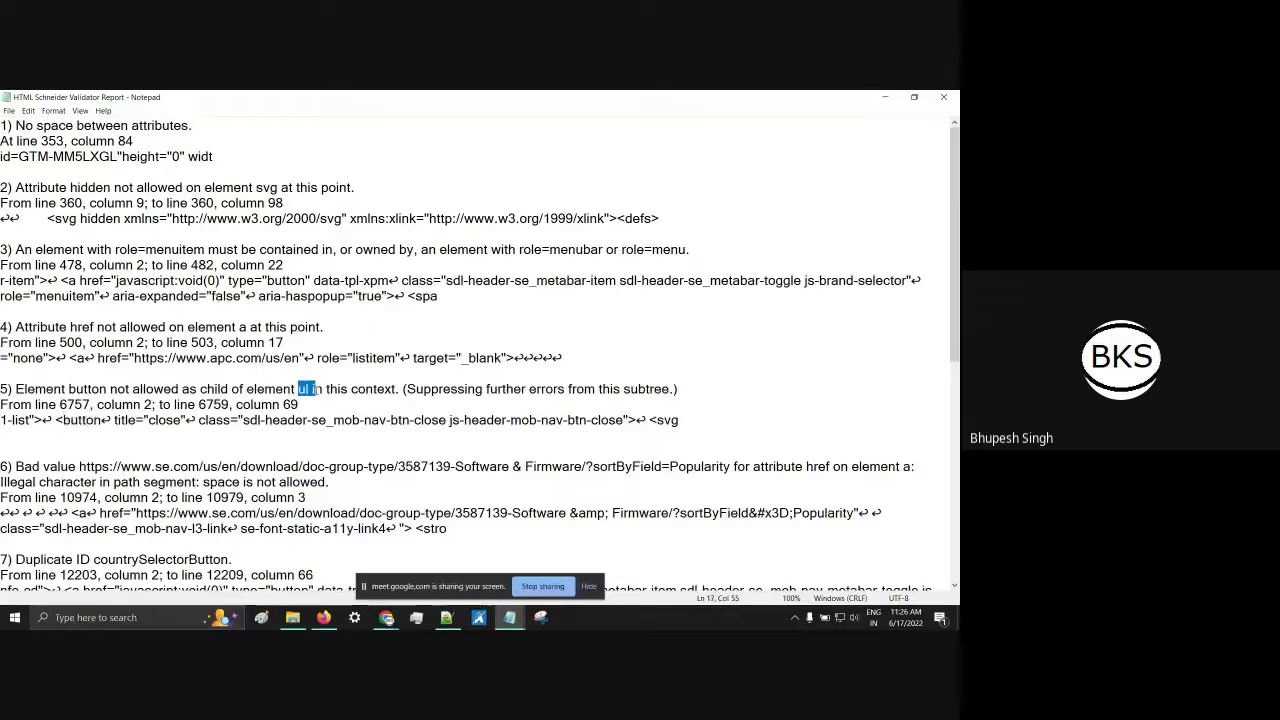
scroll(85, 422, "down", 1)
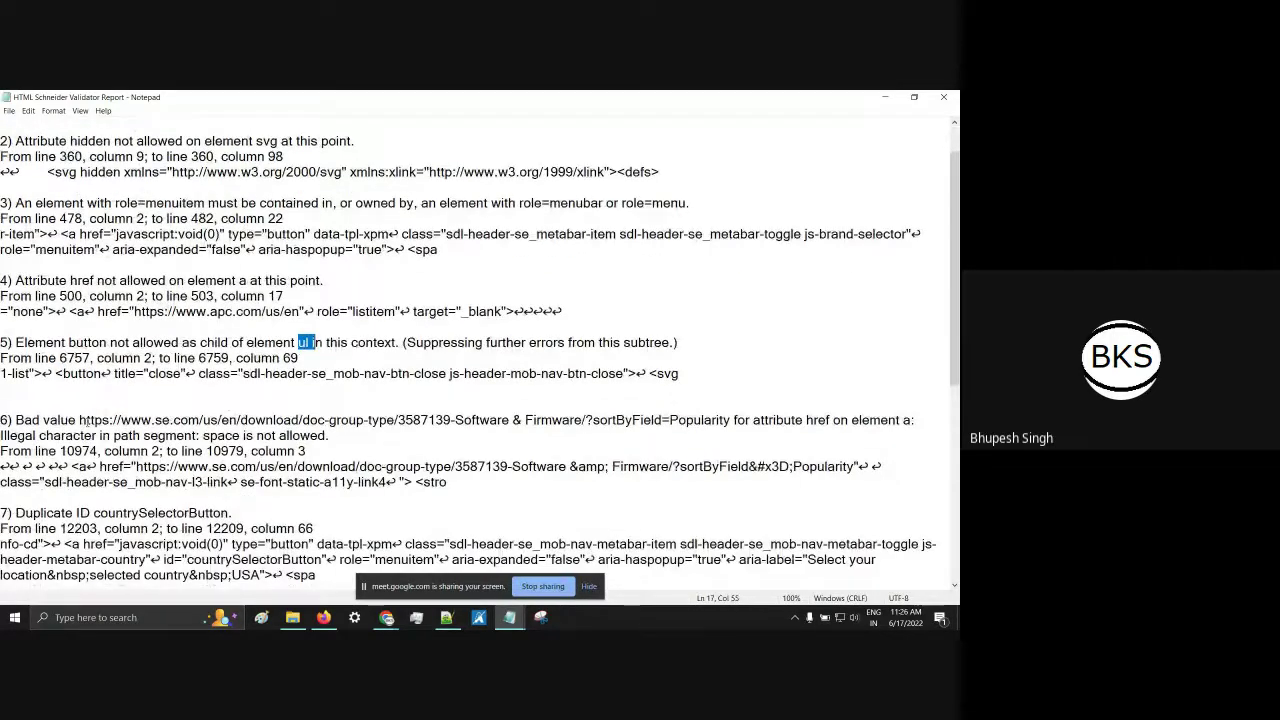
left_click_drag(85, 422, 164, 420)
left_click(44, 420)
left_click_drag(99, 467, 553, 467)
left_click(172, 420)
left_click_drag(80, 420, 730, 421)
left_click(512, 420)
key("Right")
left_click(513, 436)
left_click(526, 420)
key("Left")
key("Left")
key("Left")
key("Left")
key("Left")
key("Left")
key("Left")
key("Left")
key("Left")
left_click(554, 420)
key("Left")
key("Left")
key("Right")
key("Right")
key("Left")
left_click_drag(33, 436, 200, 436)
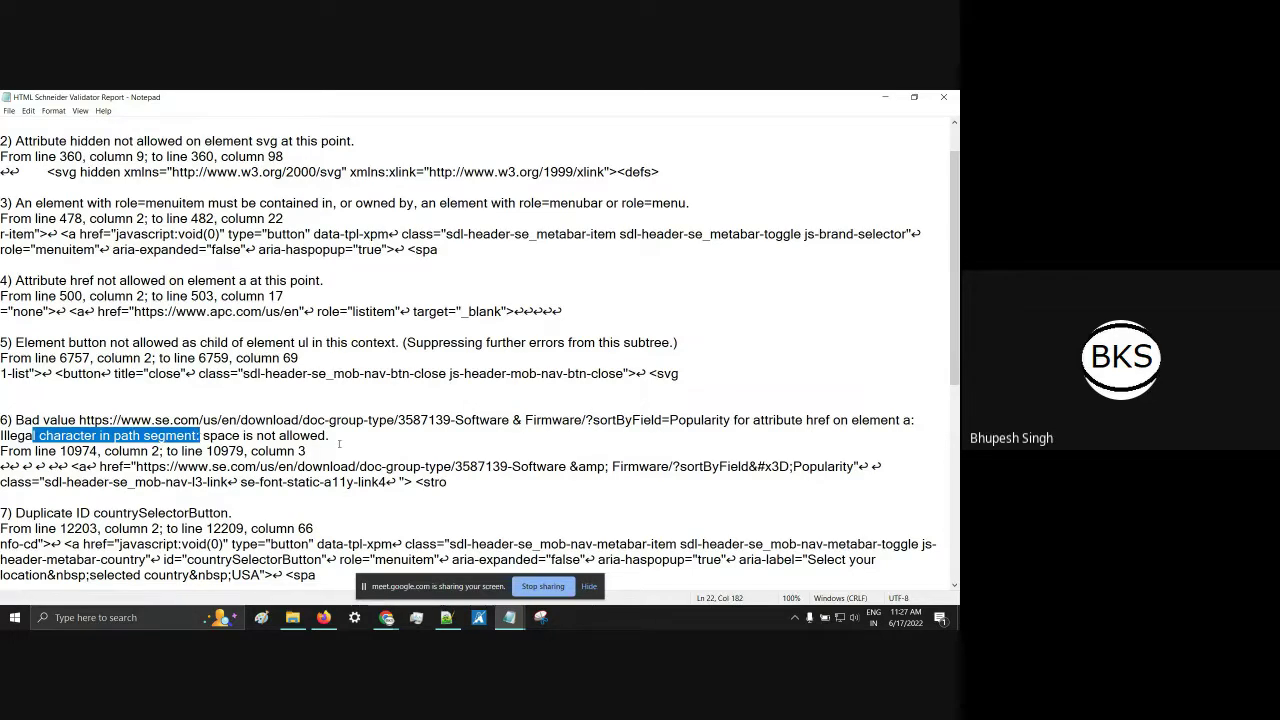
left_click_drag(330, 437, 203, 437)
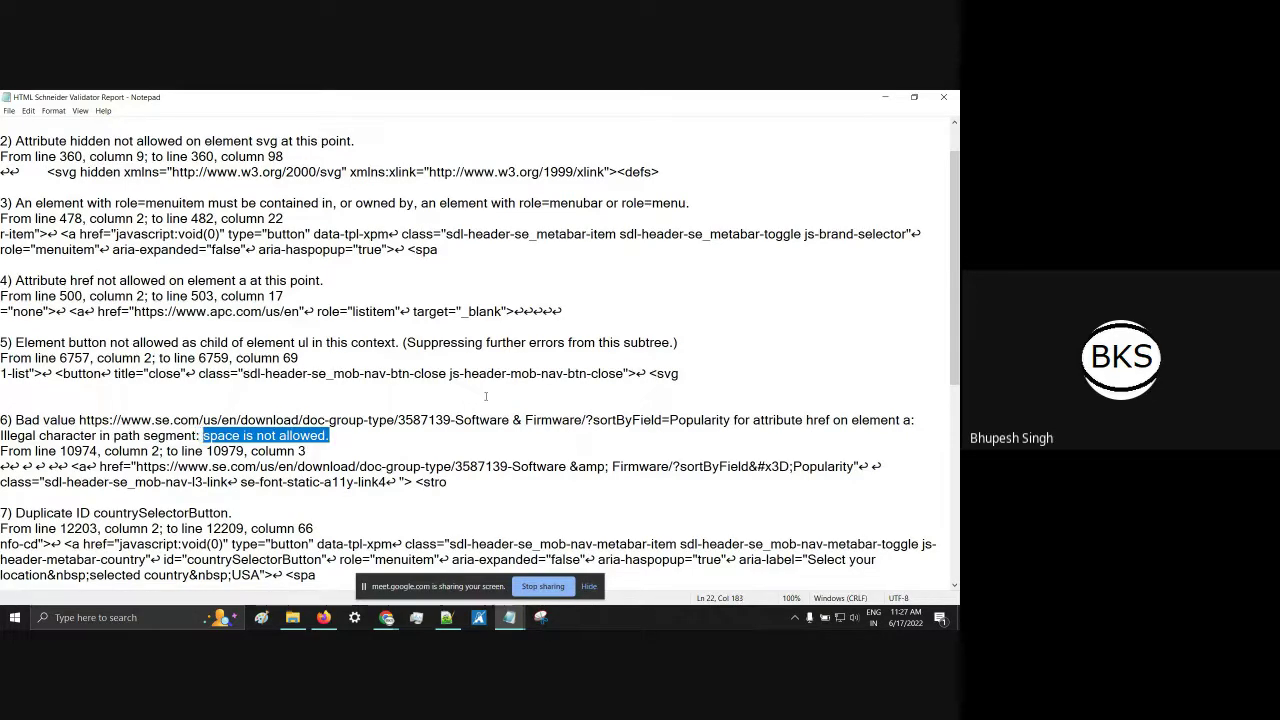
left_click_drag(501, 420, 626, 420)
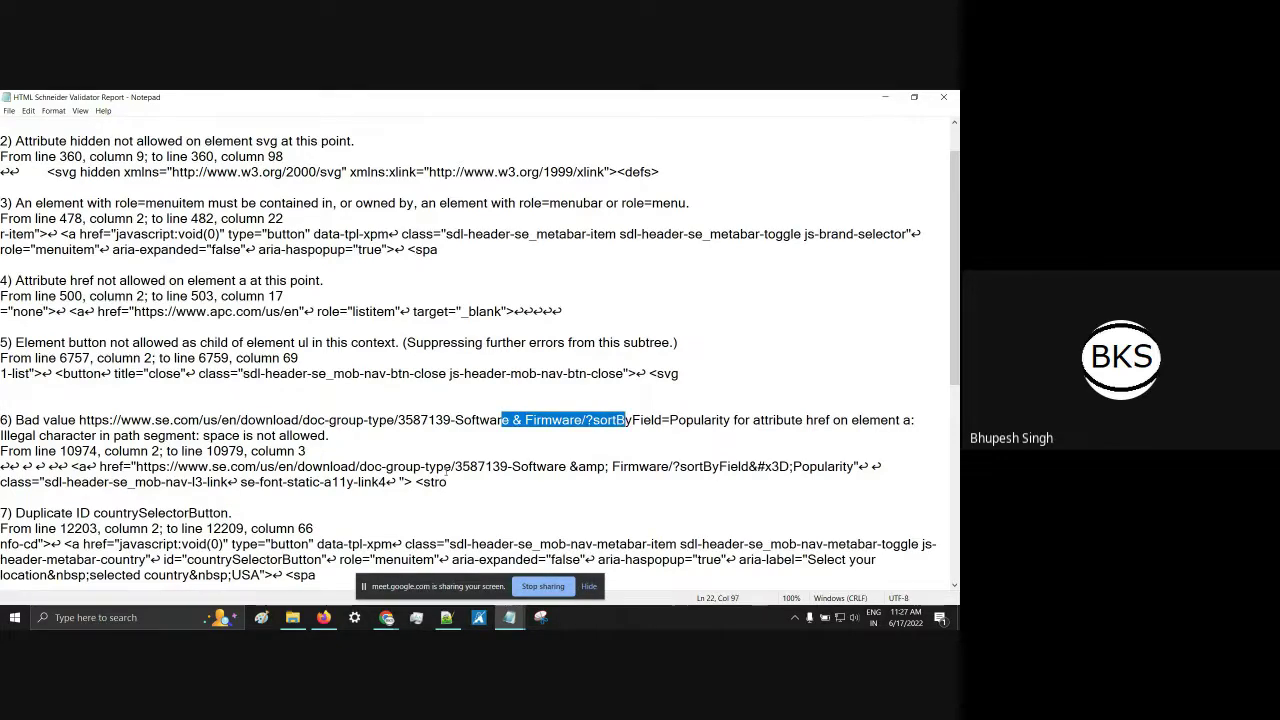
scroll(120, 478, "down", 1)
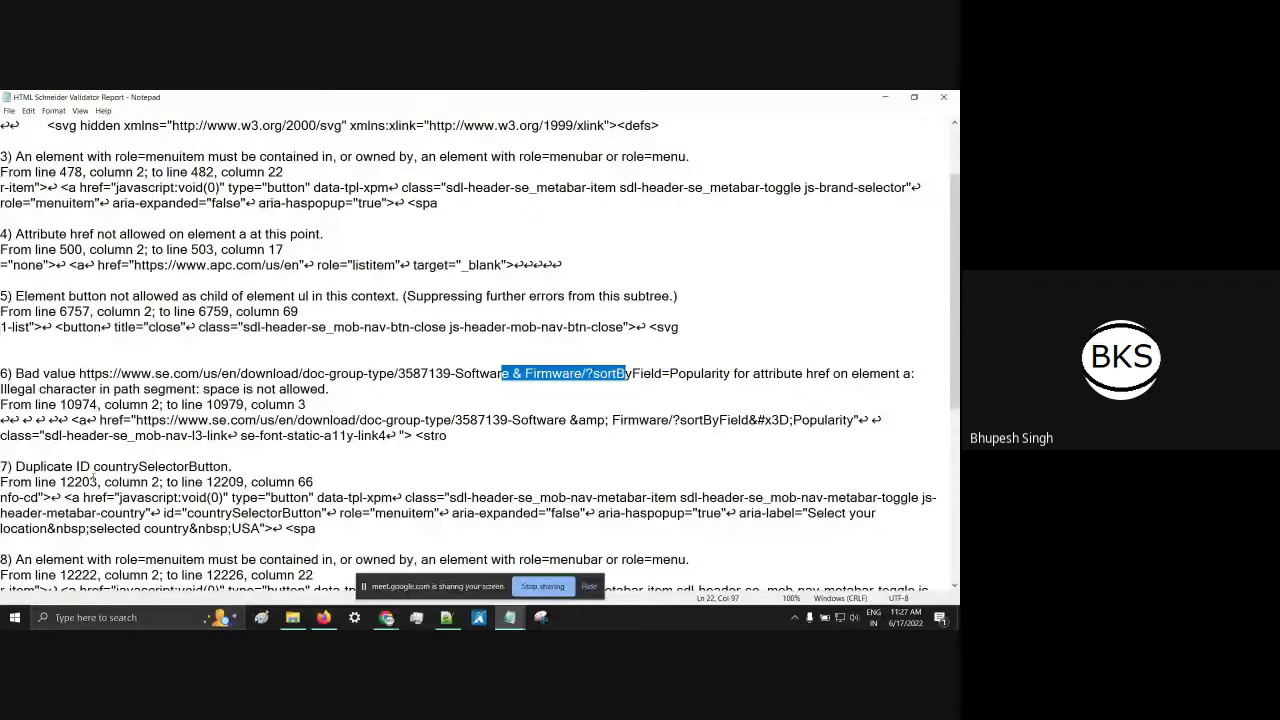
left_click_drag(77, 466, 90, 467)
Step: Examine error 7's Duplicate ID countrySelectorButton heading and the id value in its code
left_click(174, 466)
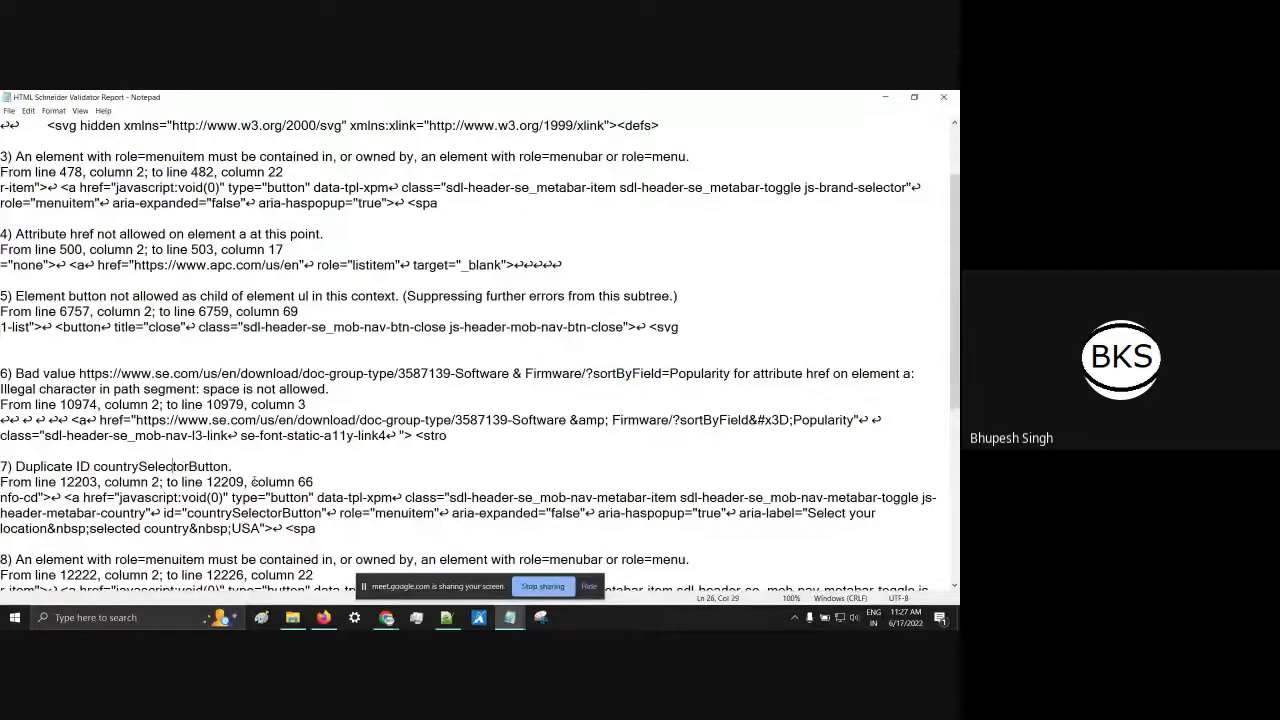
left_click_drag(251, 470, 16, 466)
left_click(196, 521)
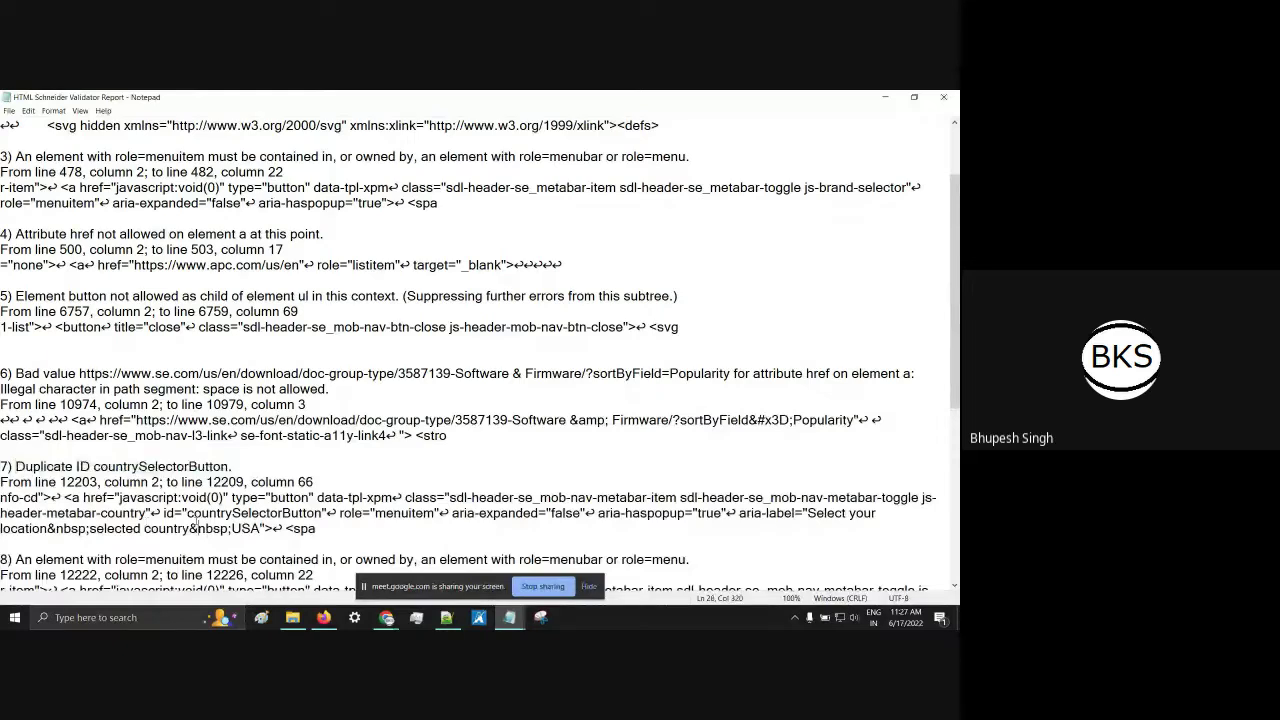
double_click(74, 497)
left_click_drag(15, 466, 221, 466)
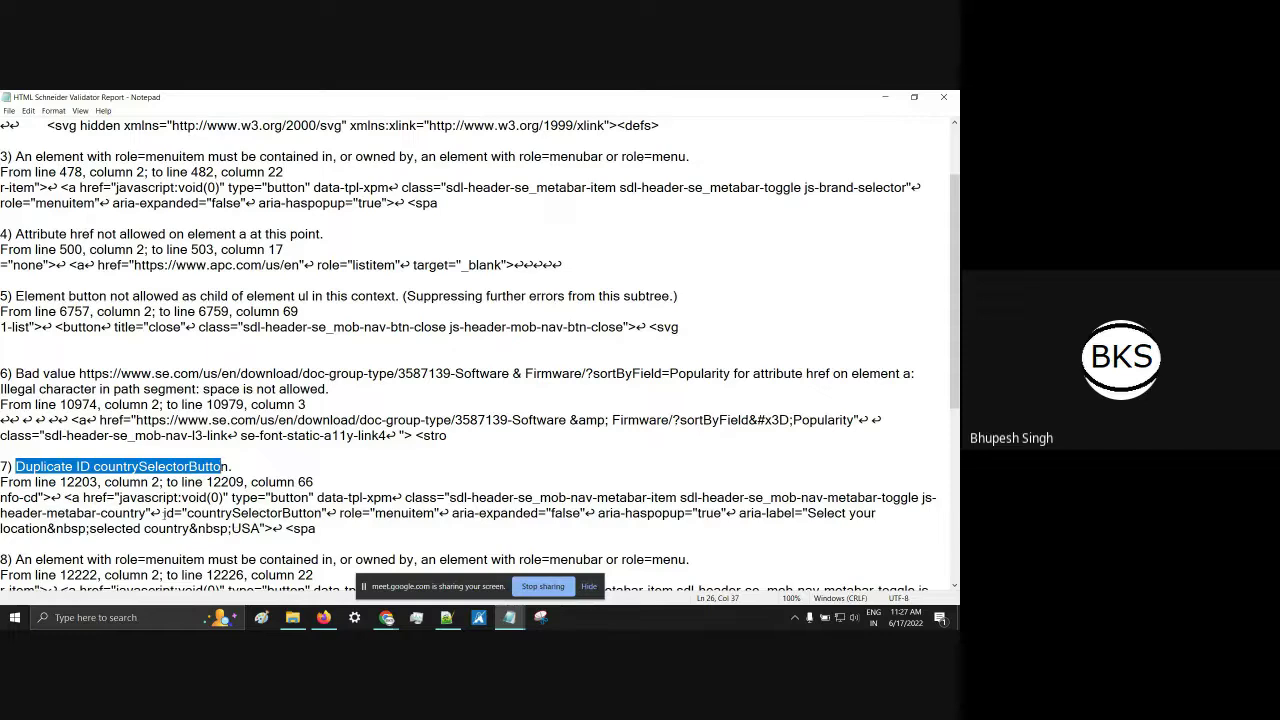
left_click_drag(187, 512, 322, 512)
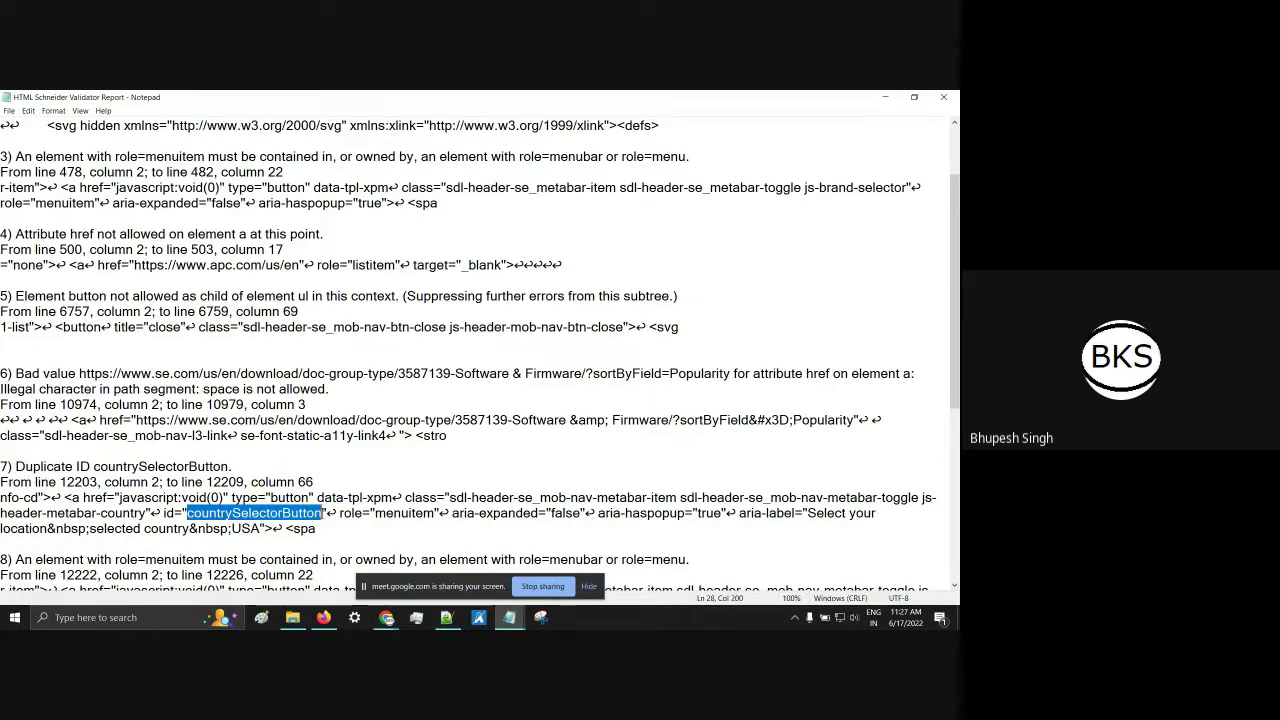
left_click(260, 513)
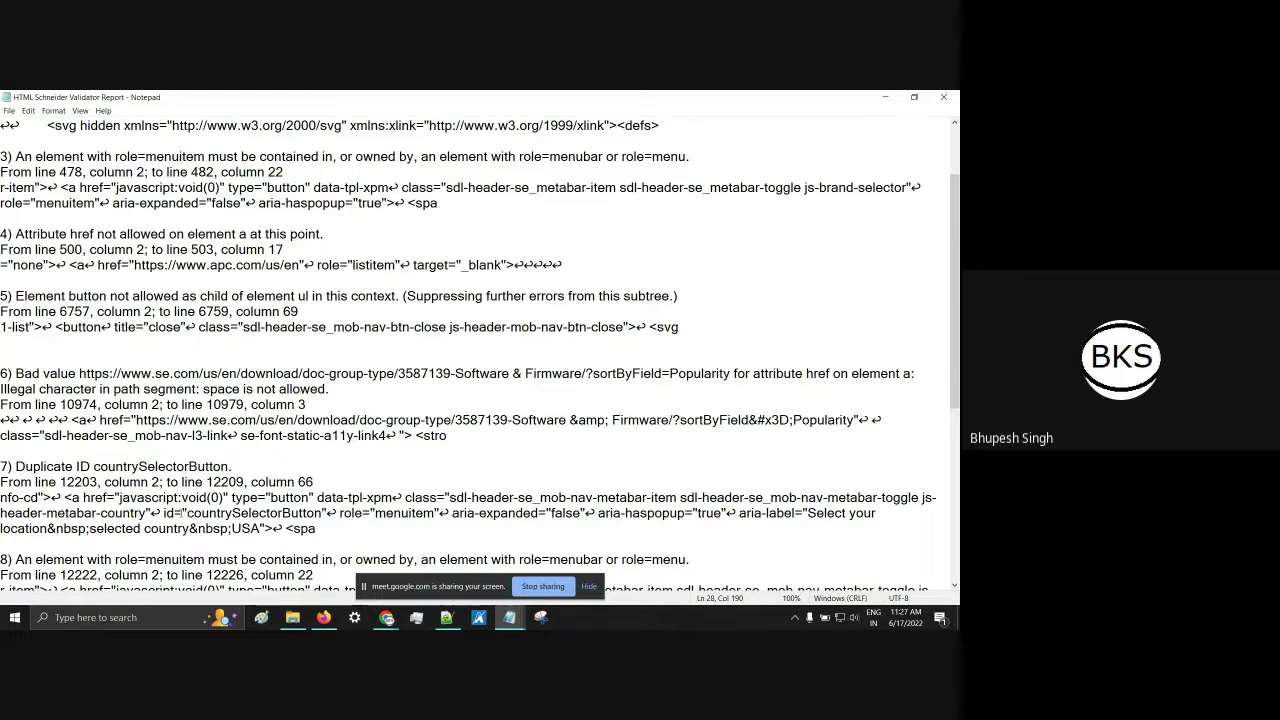
left_click_drag(186, 512, 325, 513)
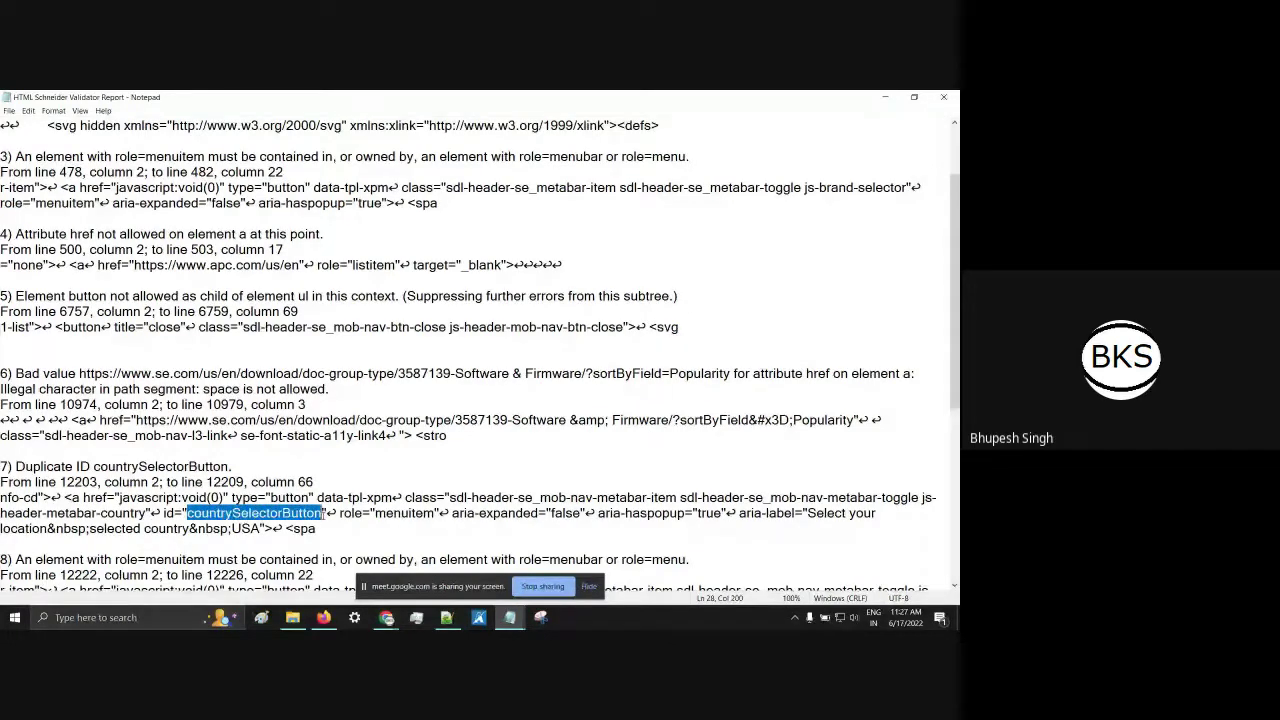
Step: Append 12 to the id value, making it countrySelectorButton12
left_click(320, 513)
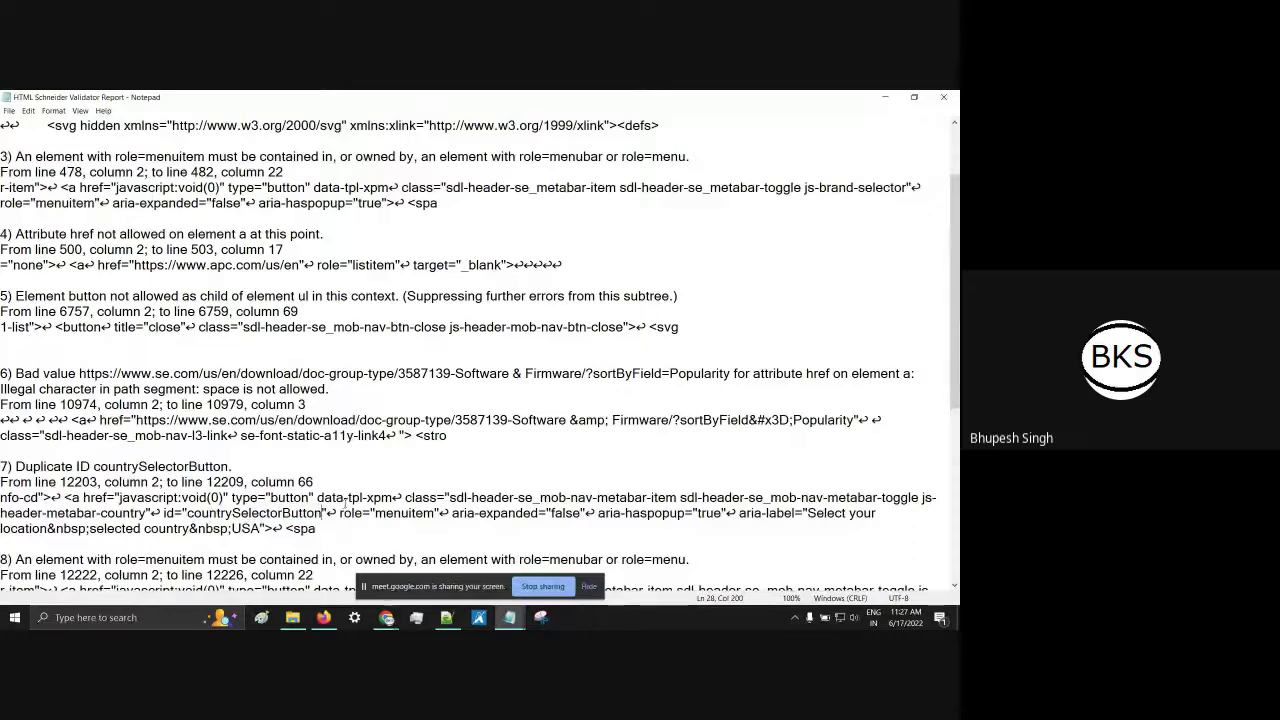
type("1")
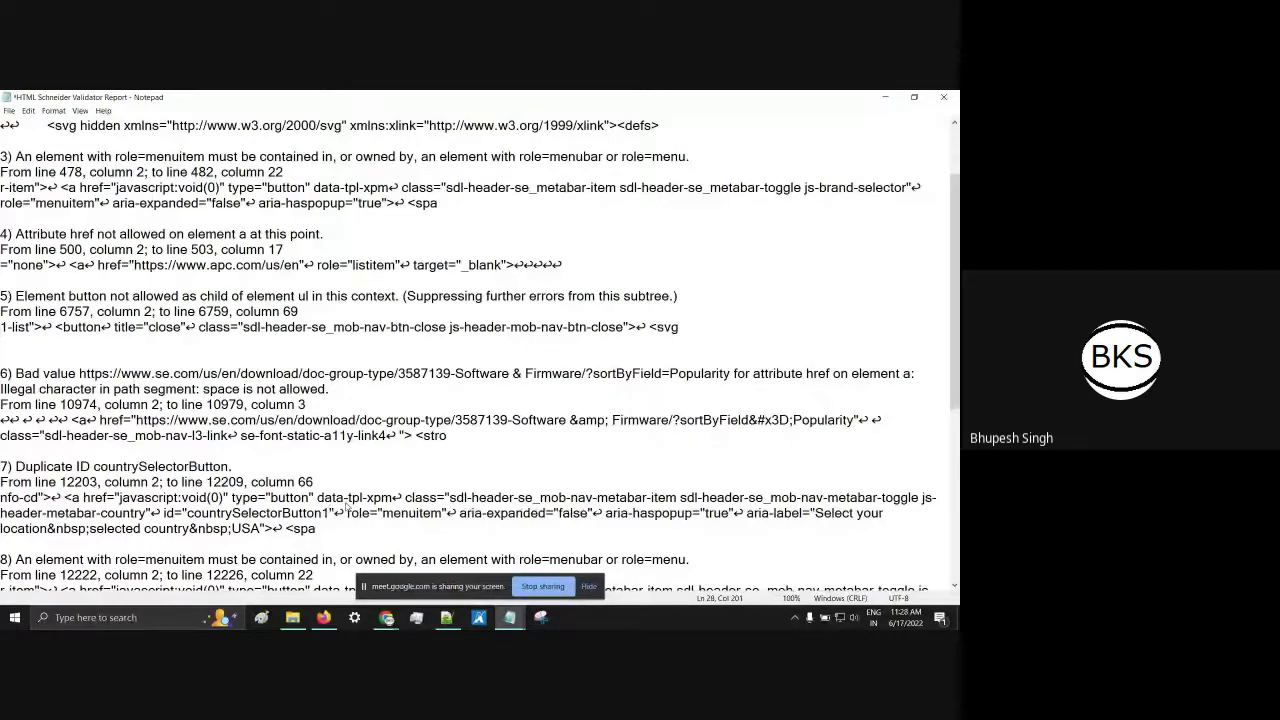
type("2")
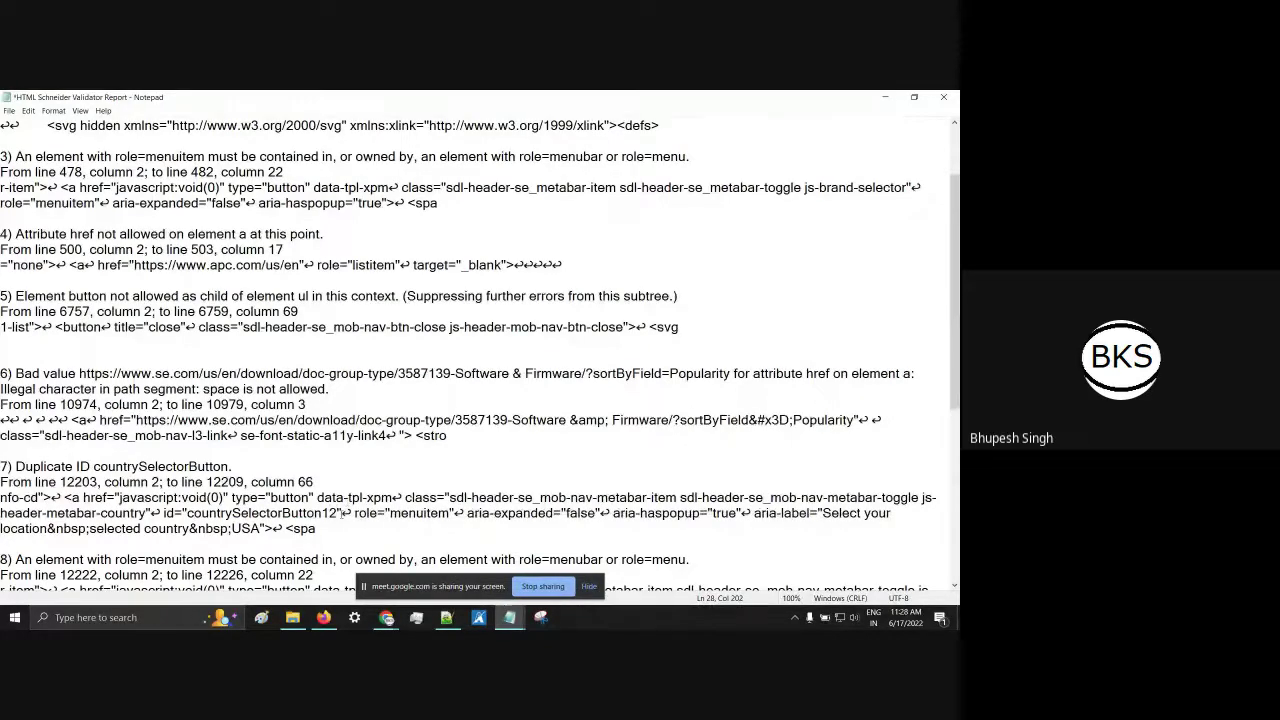
left_click_drag(338, 512, 188, 513)
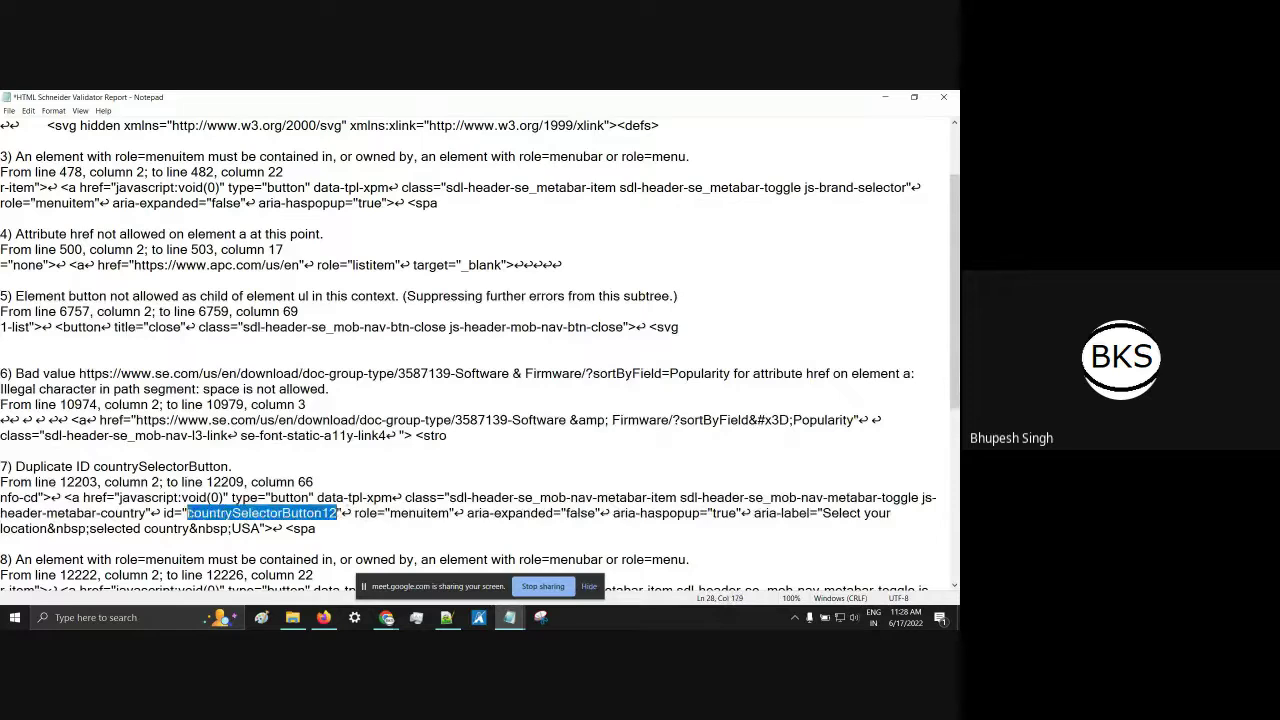
scroll(188, 513, "down", 1)
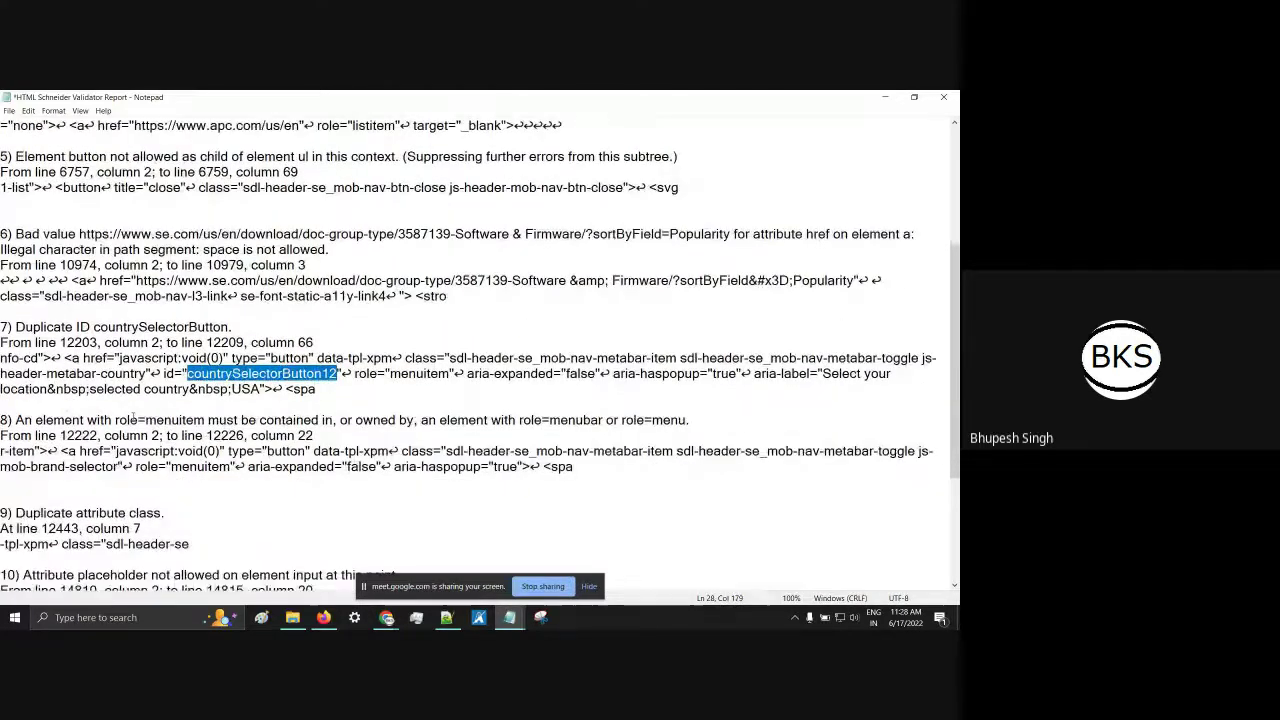
left_click_drag(266, 421, 562, 421)
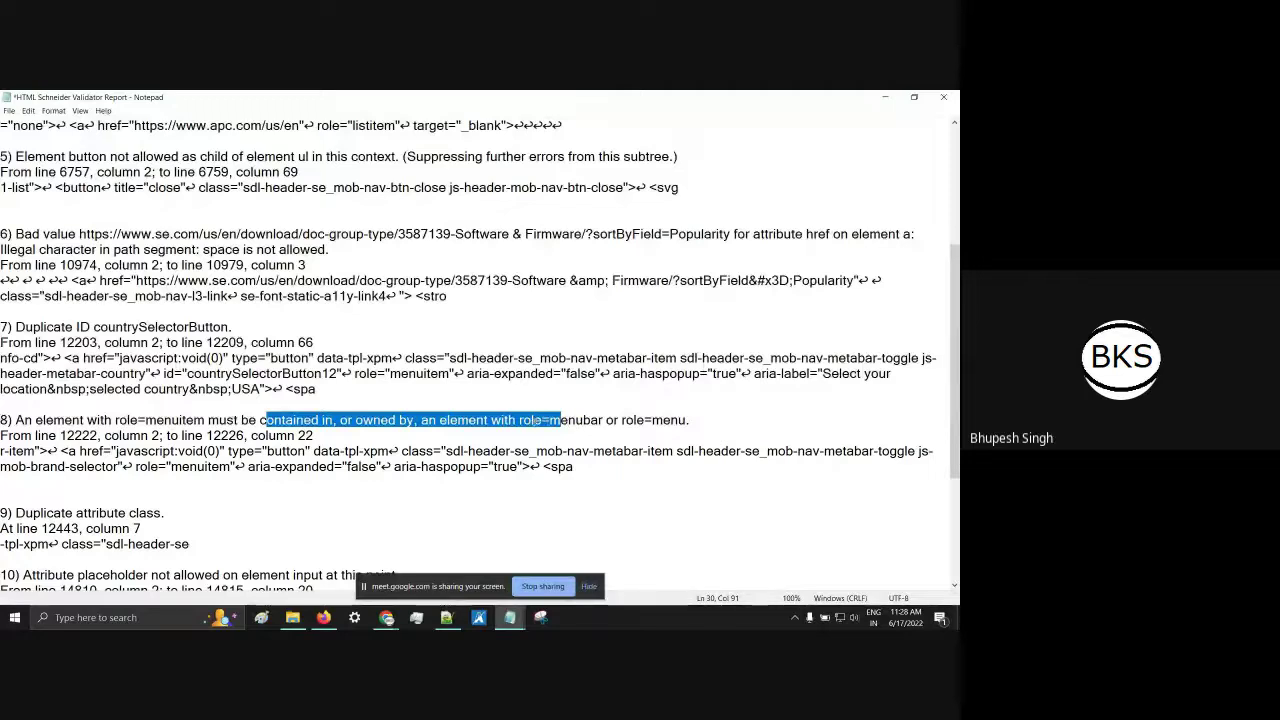
left_click(521, 421)
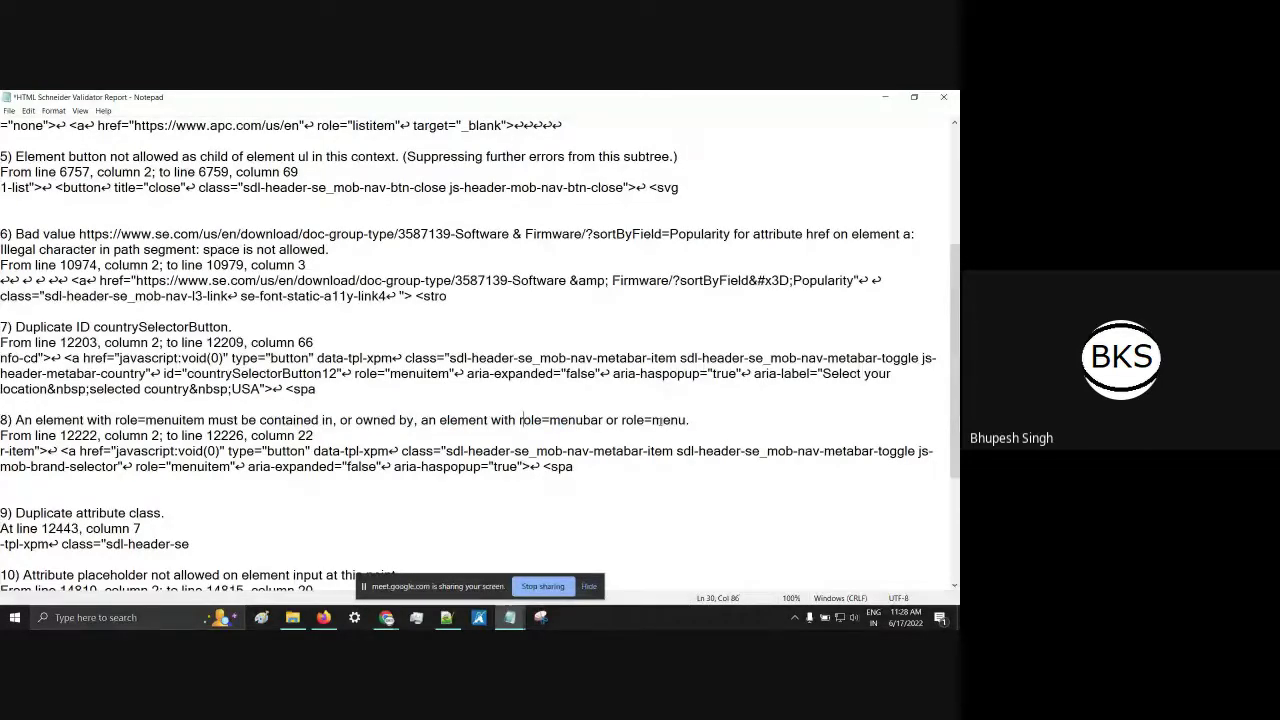
scroll(310, 410, "down", 2)
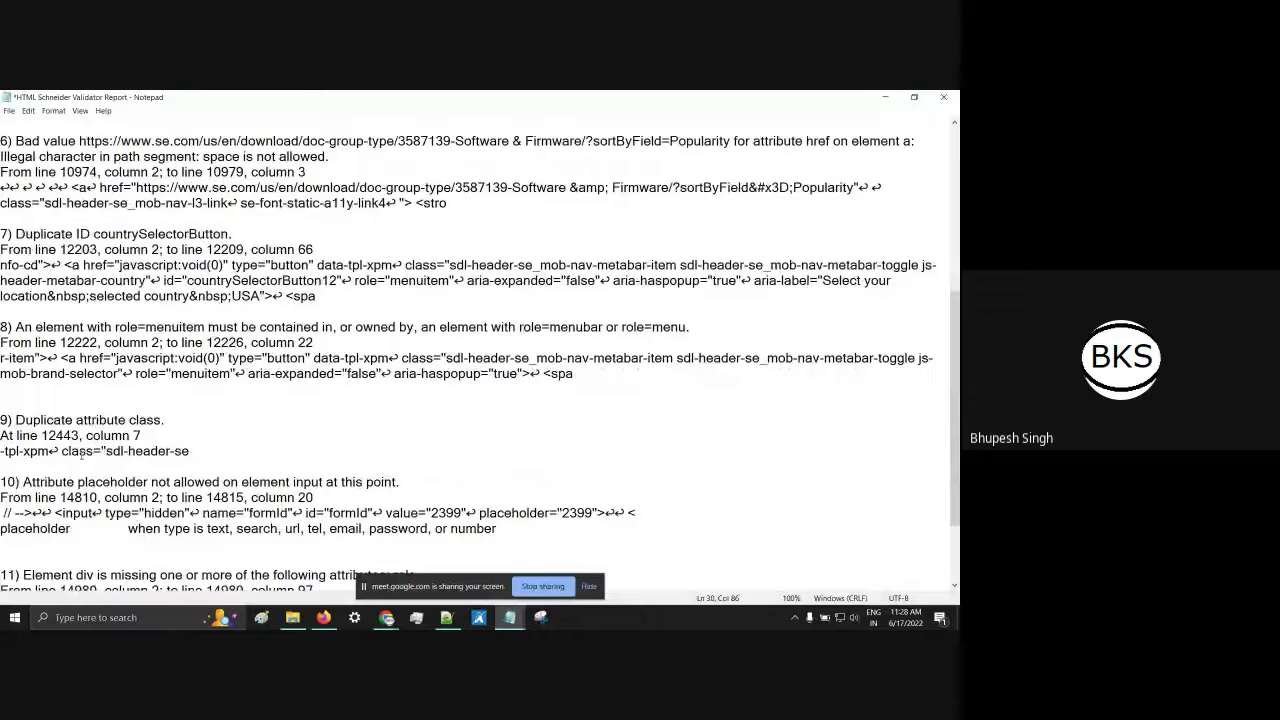
left_click_drag(62, 451, 203, 452)
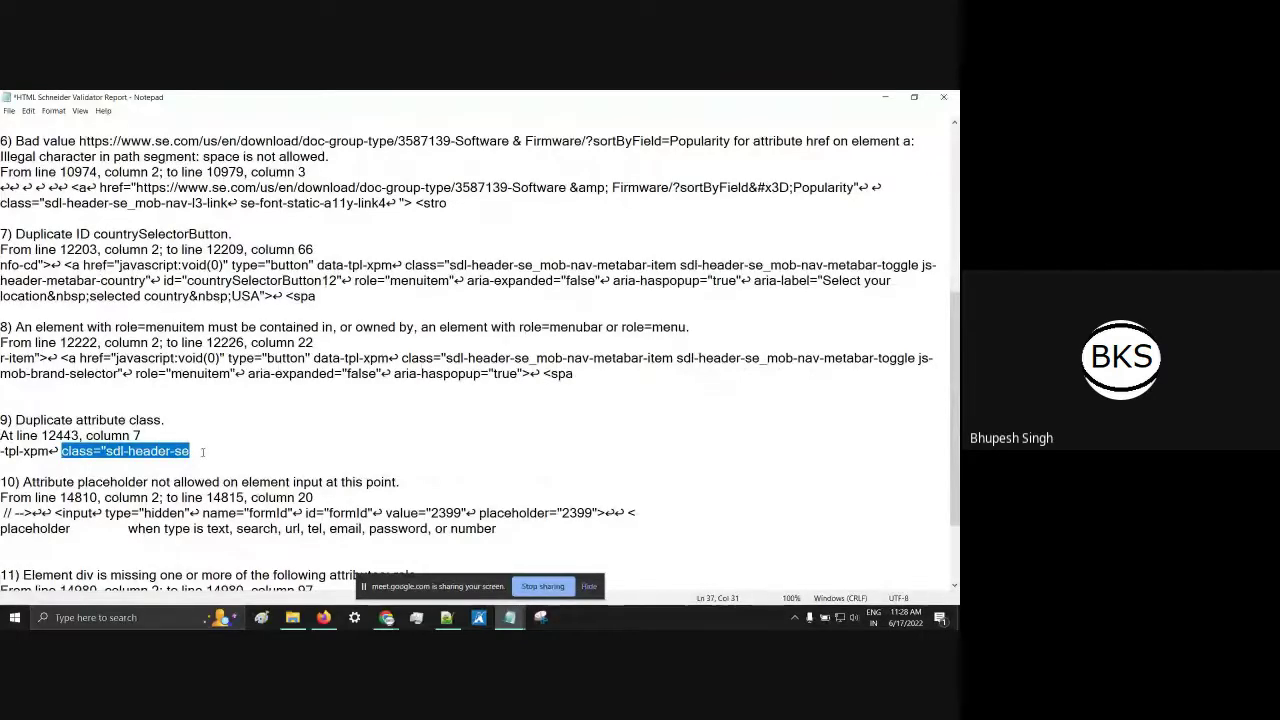
left_click(203, 452)
left_click_drag(137, 420, 96, 420)
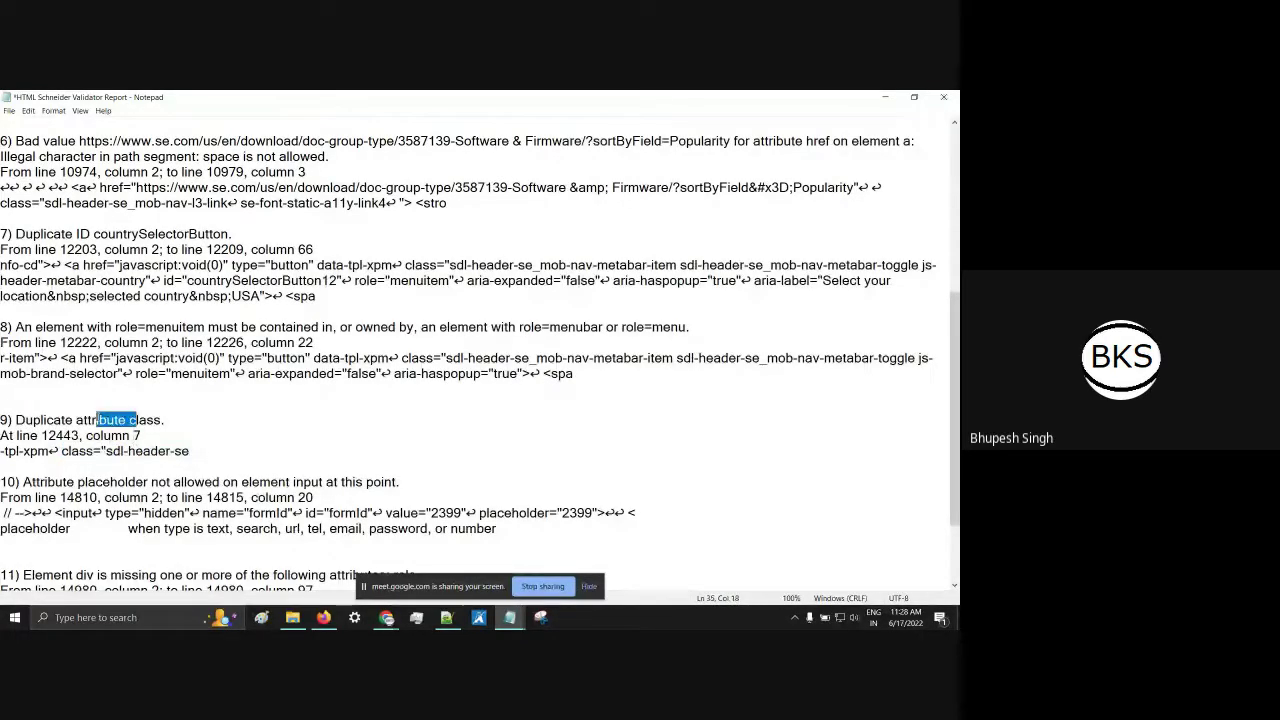
scroll(107, 452, "down", 1)
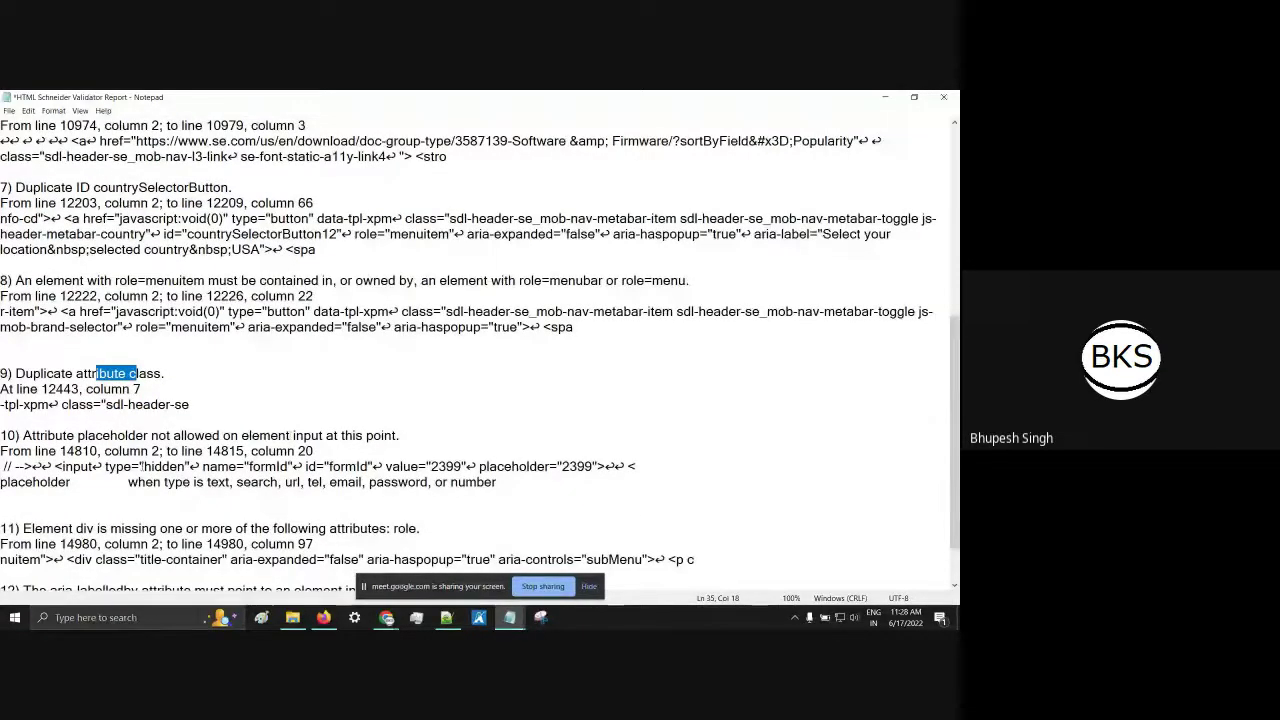
left_click_drag(107, 467, 192, 467)
left_click(190, 466)
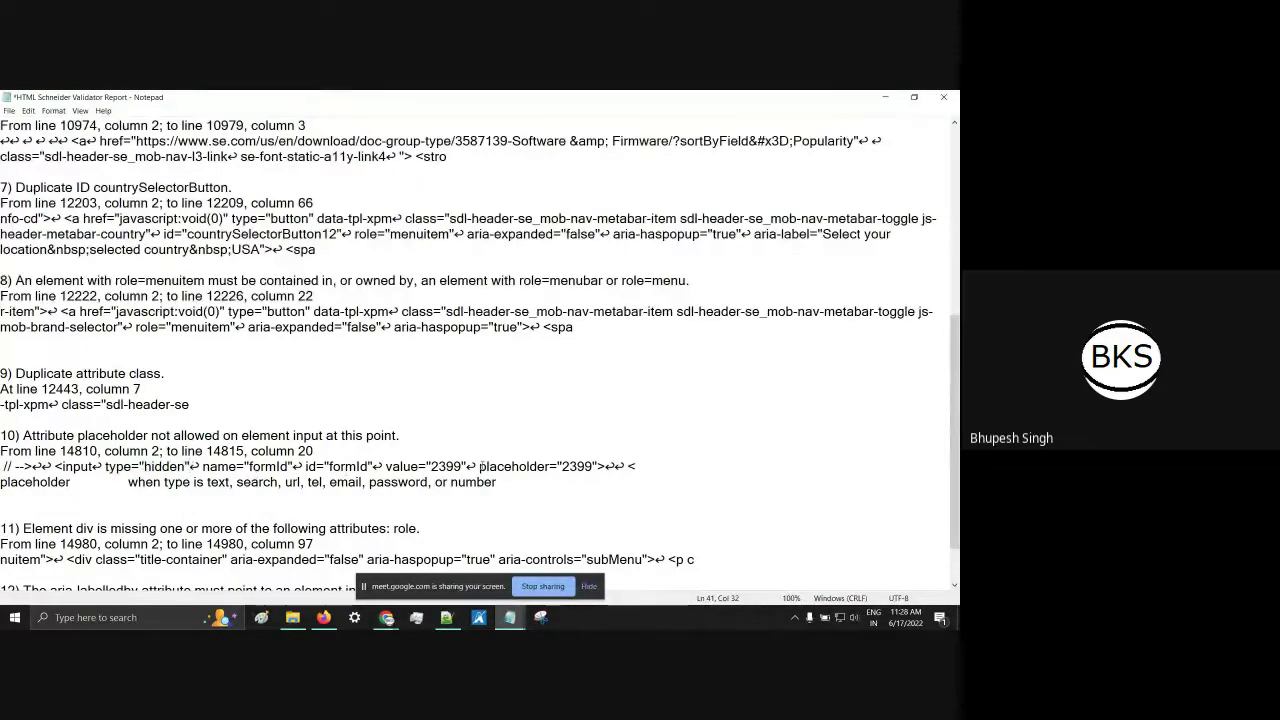
left_click_drag(479, 466, 600, 466)
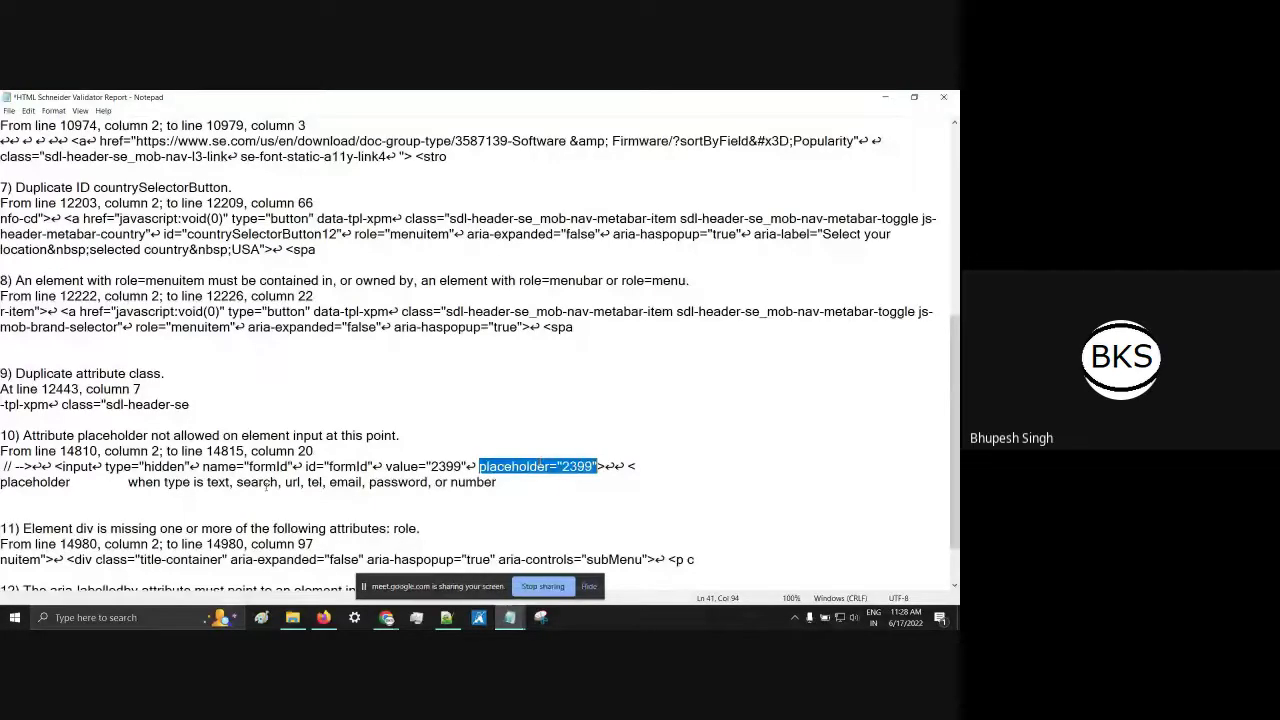
left_click(233, 483)
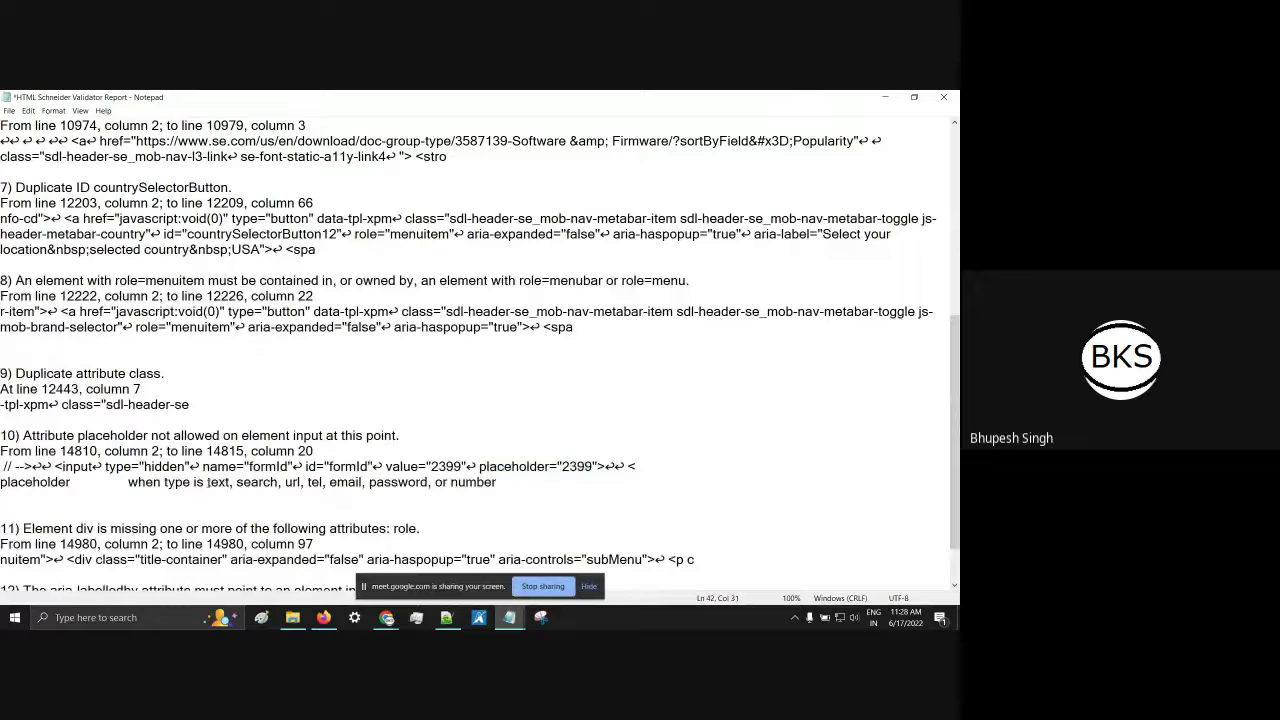
left_click_drag(272, 482, 337, 482)
left_click_drag(459, 482, 444, 482)
scroll(139, 451, "down", 1)
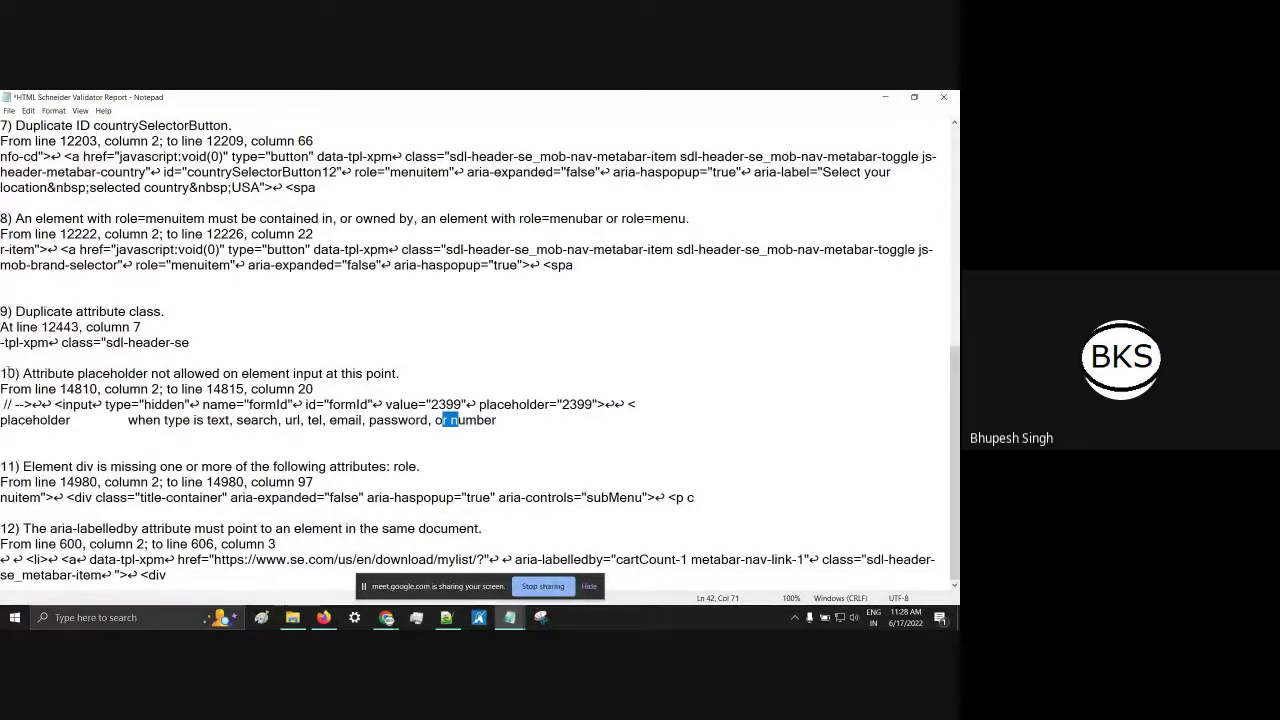
left_click_drag(8, 372, 303, 404)
left_click(495, 420)
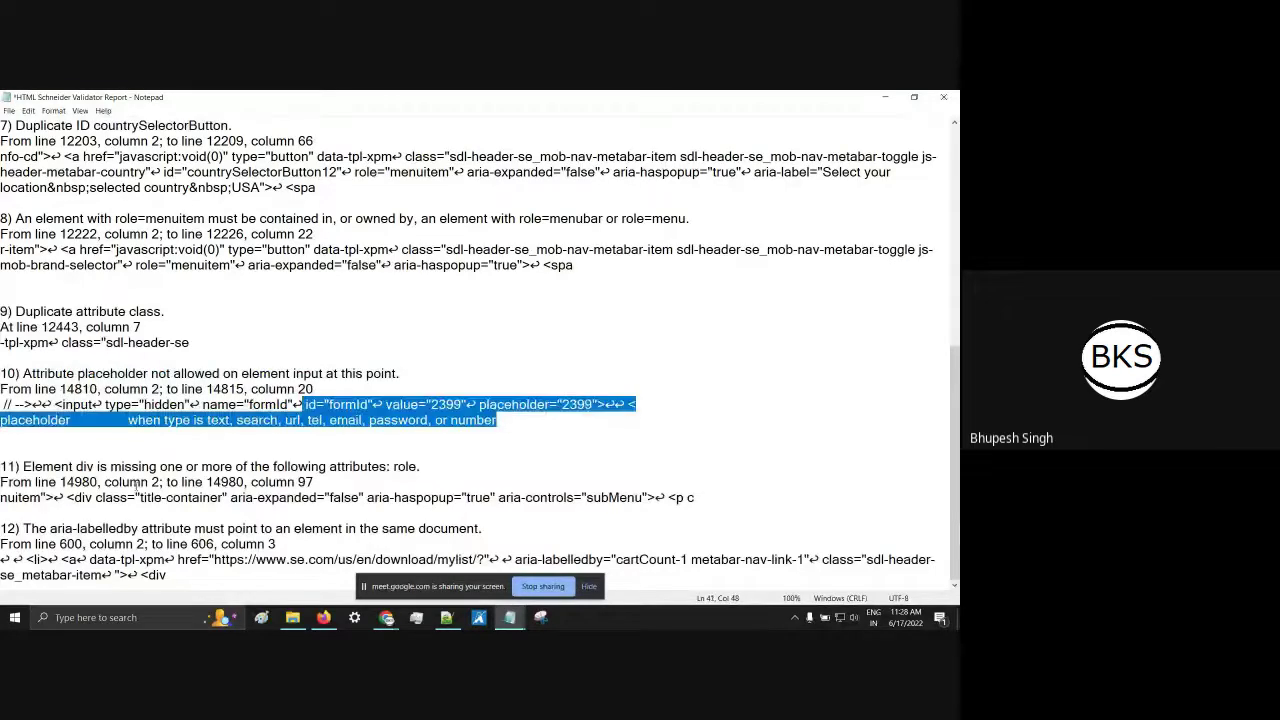
left_click_drag(53, 466, 421, 468)
left_click(430, 482)
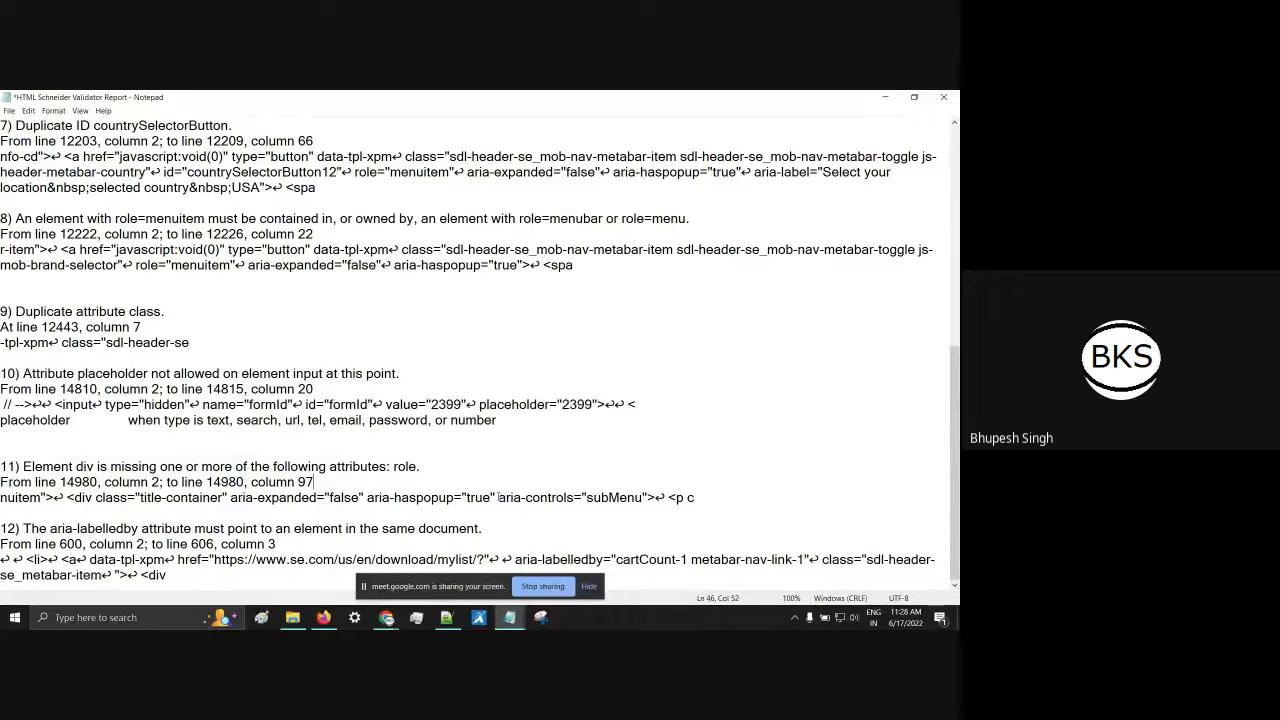
Step: Examine the aria-expanded, aria-haspopup and aria-controls attributes and missing role in error 11
left_click_drag(498, 497, 552, 497)
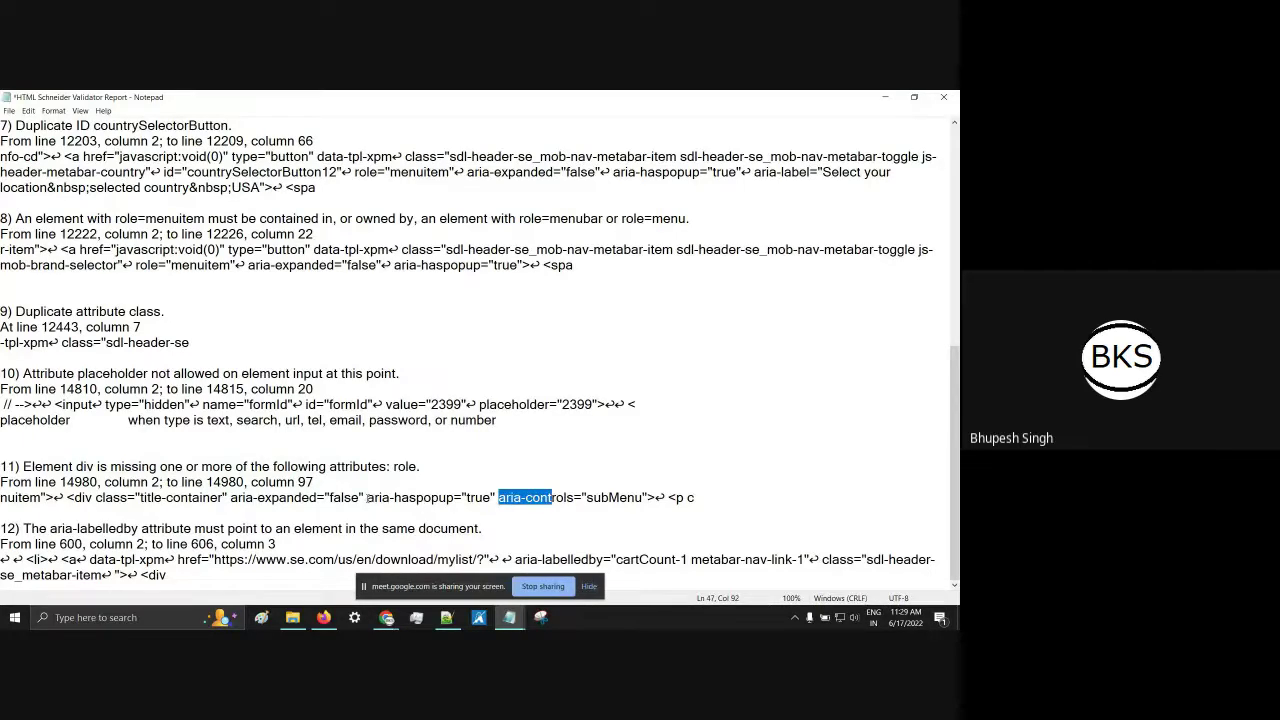
left_click_drag(367, 497, 495, 497)
left_click_drag(230, 497, 364, 497)
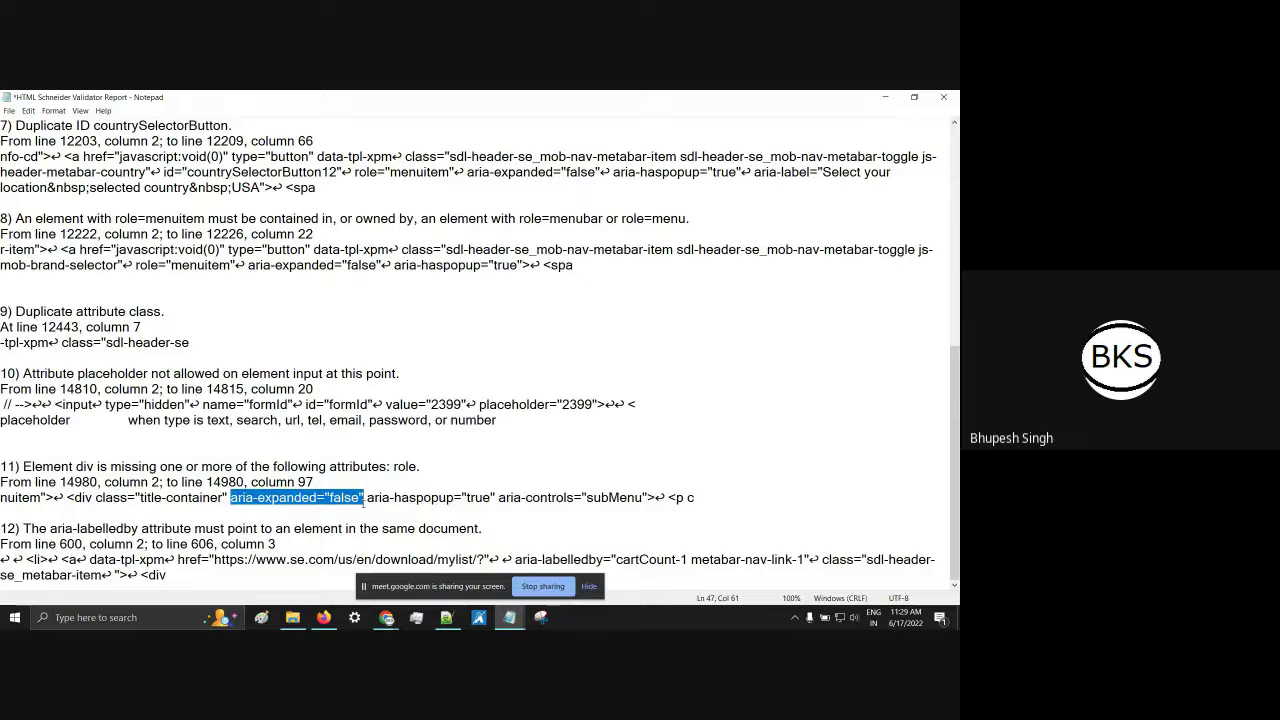
left_click(96, 497)
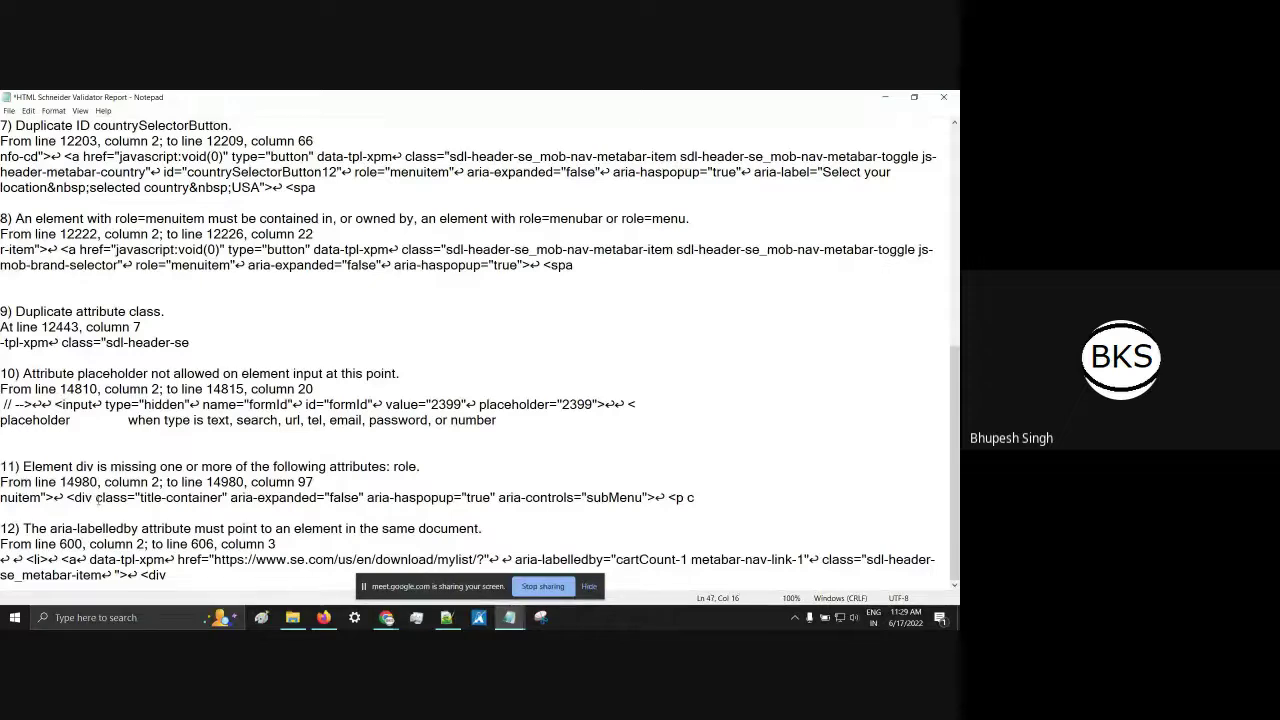
left_click_drag(96, 497, 358, 500)
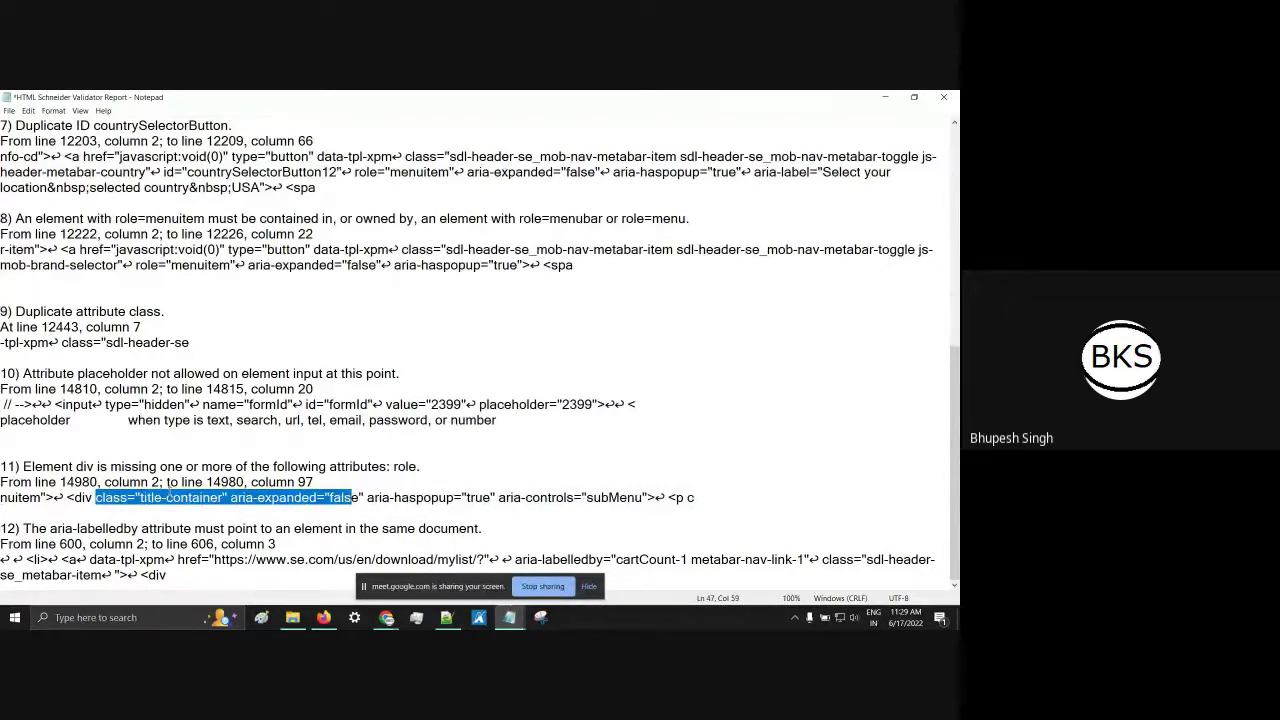
left_click(315, 497)
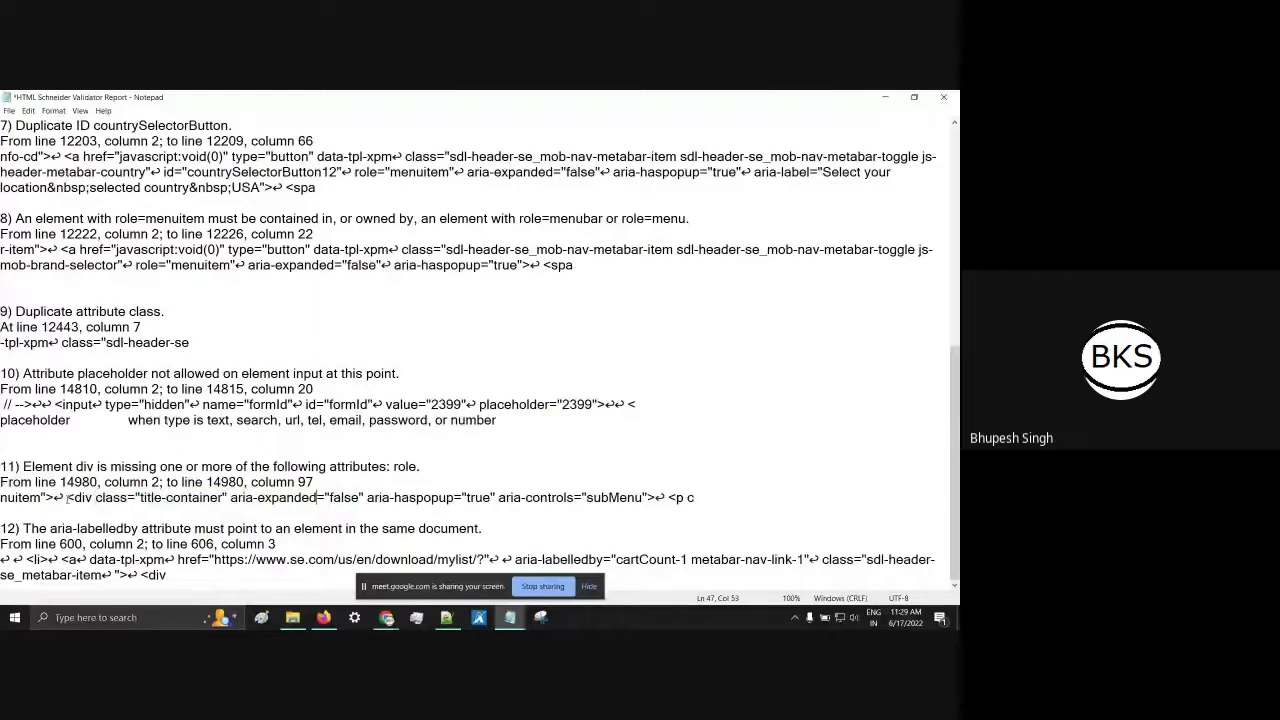
left_click(97, 497)
left_click_drag(245, 497, 596, 497)
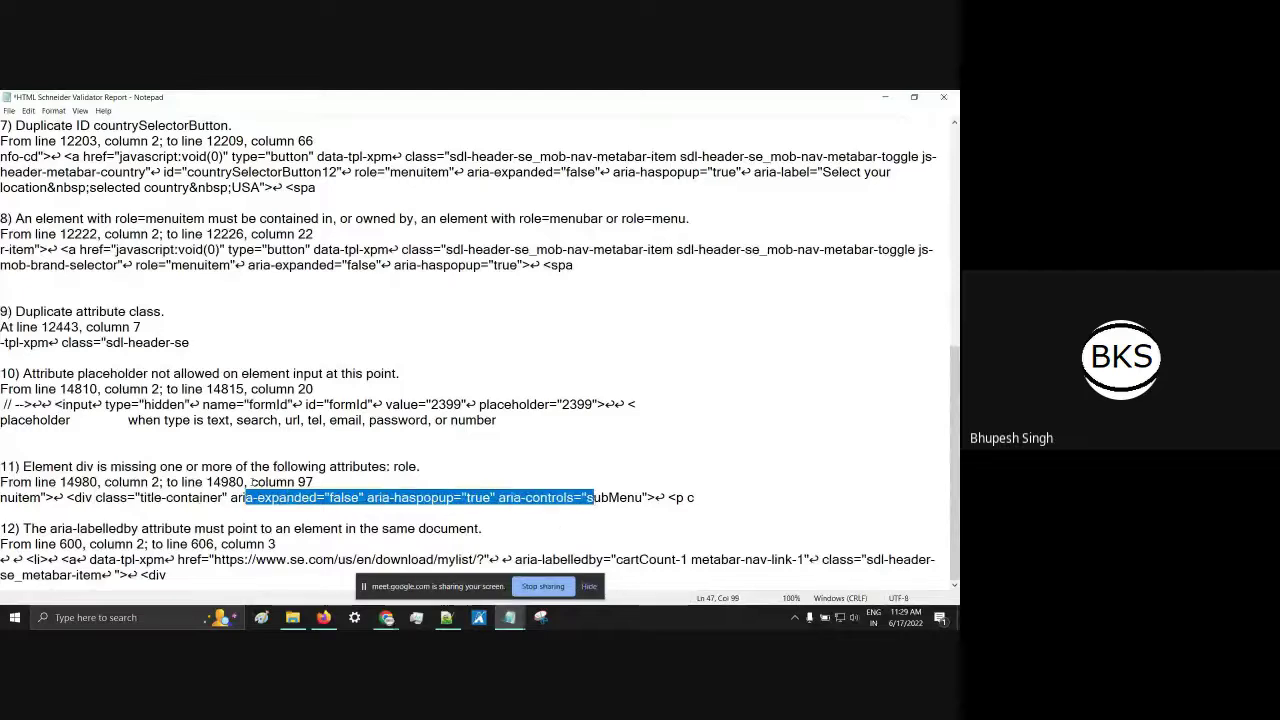
left_click_drag(421, 467, 393, 467)
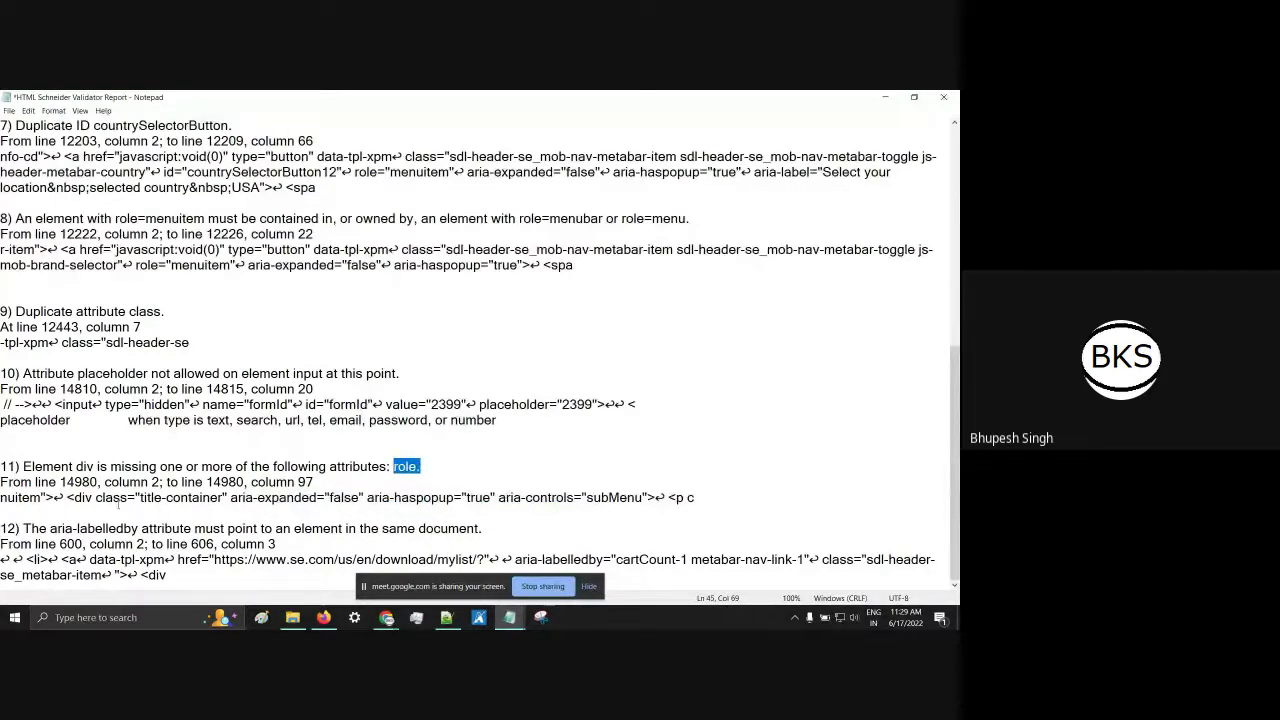
Step: Insert role="button" right after <div on error 11's code line, correcting the typo
left_click(96, 497)
type("role")
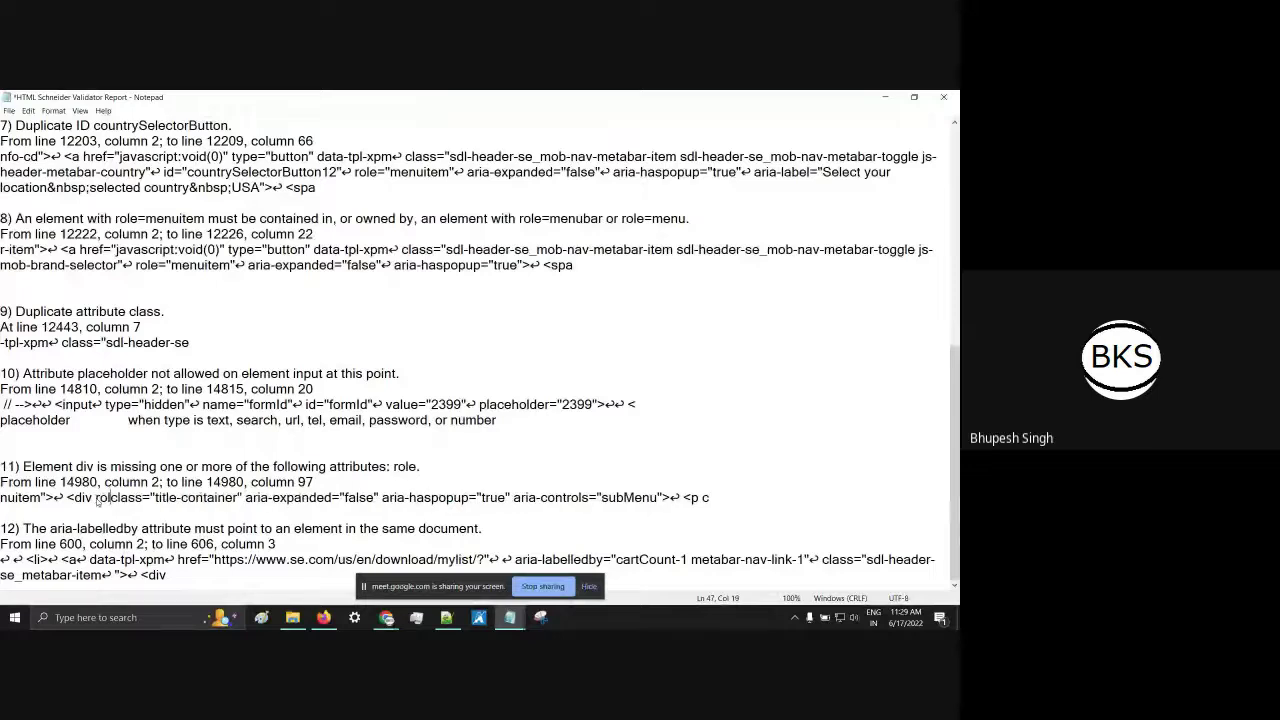
type("=")
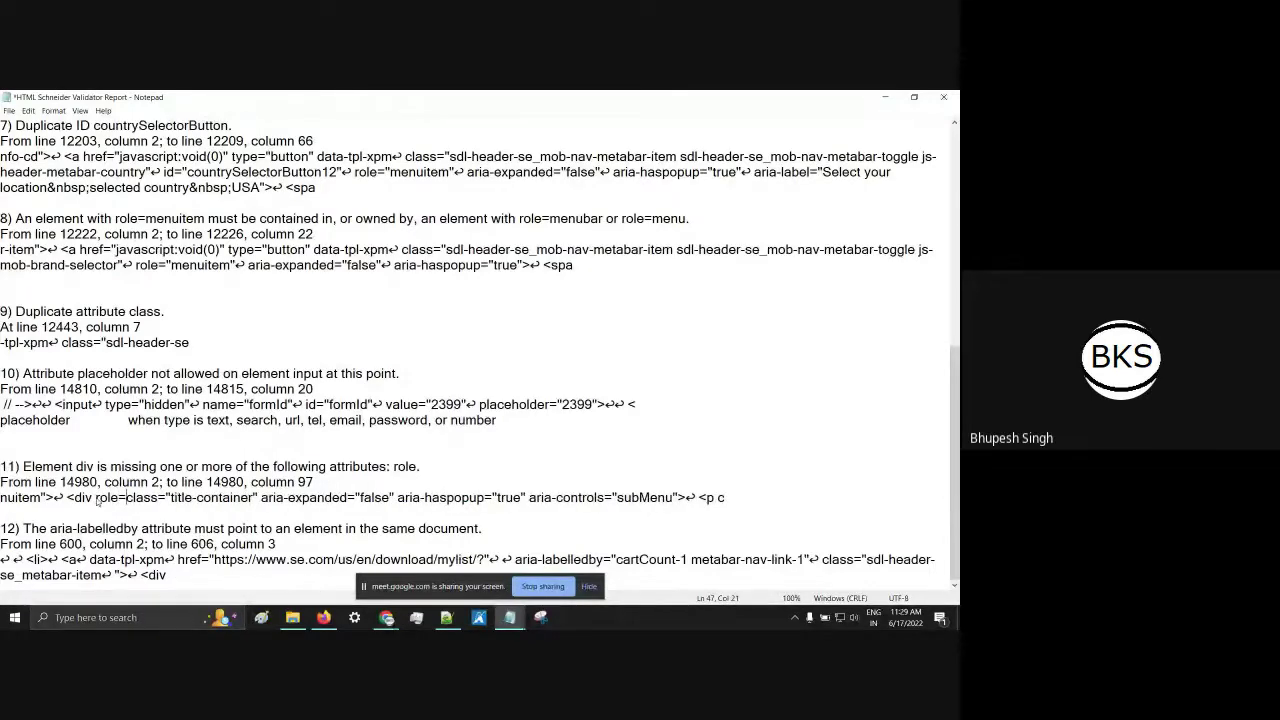
type("\"n\"")
key("Left")
key("Left")
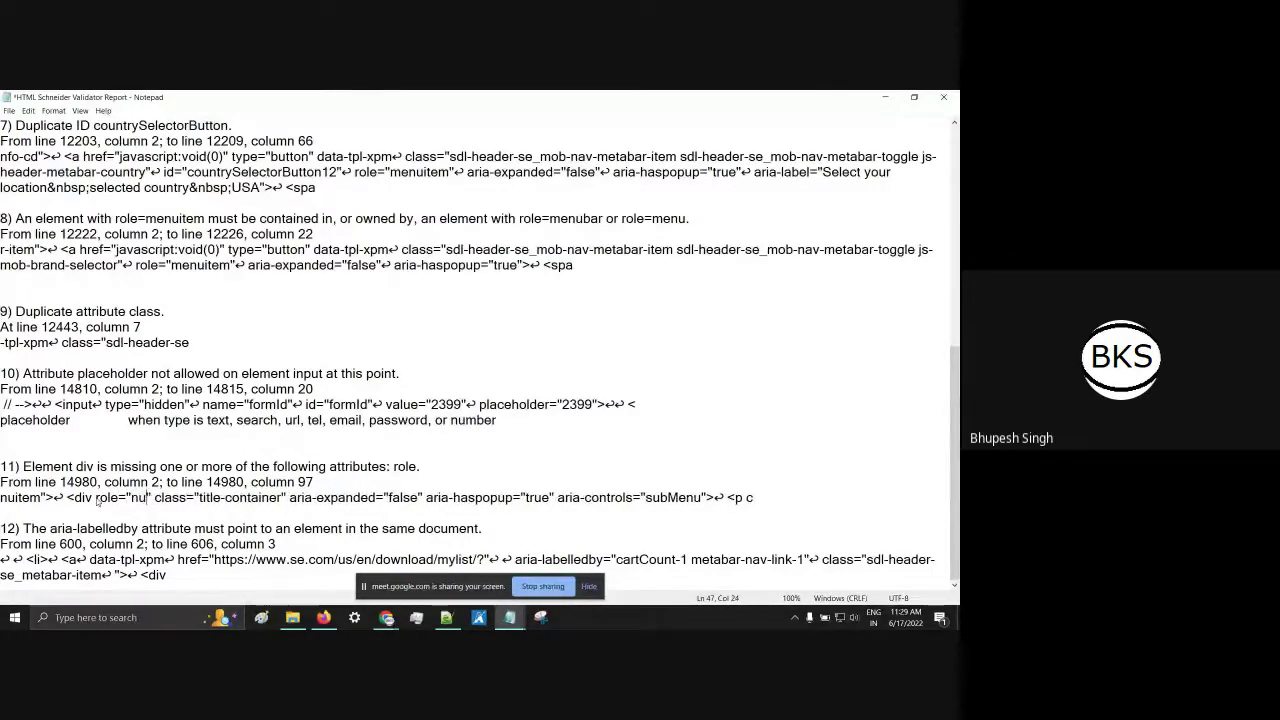
type("nutton")
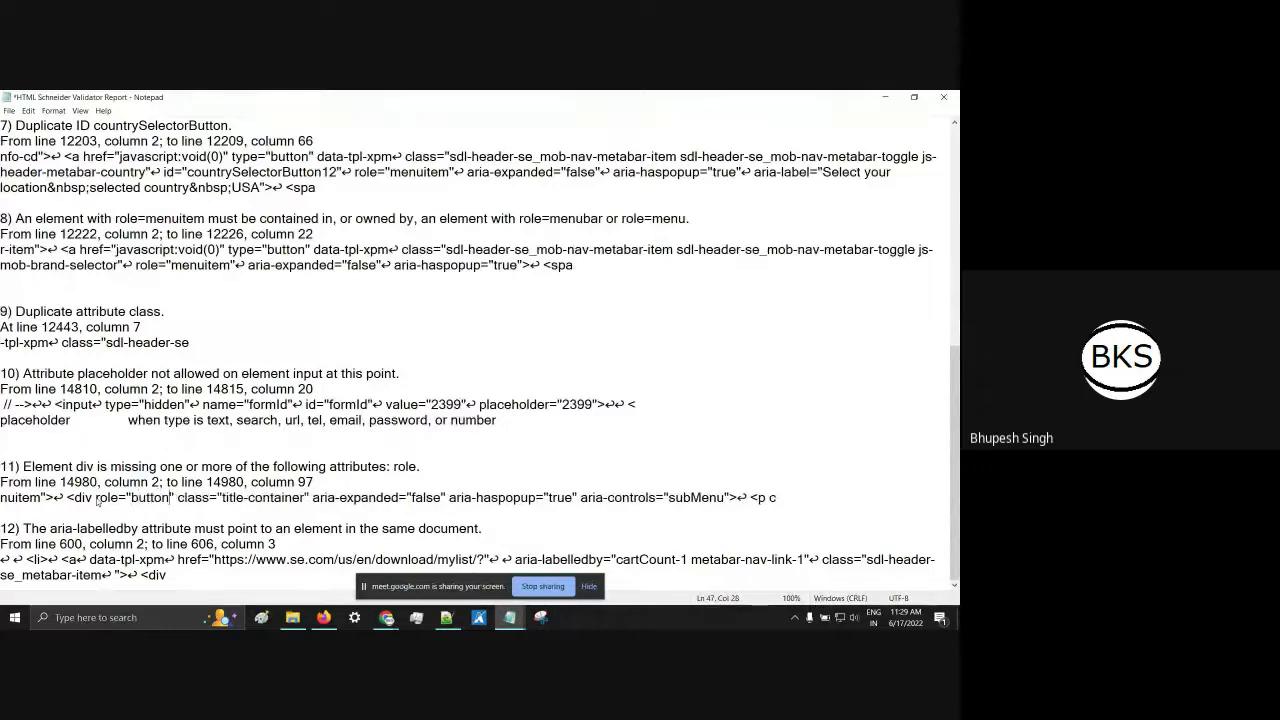
left_click_drag(93, 497, 170, 498)
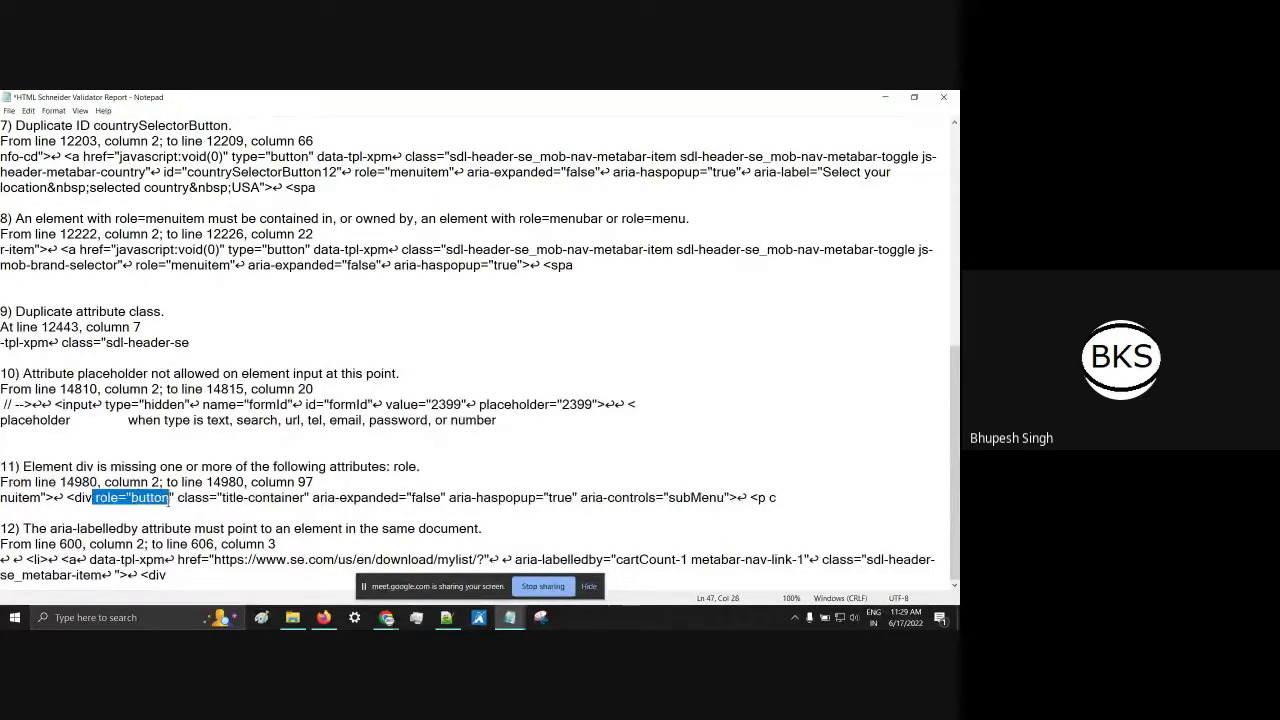
left_click(313, 528)
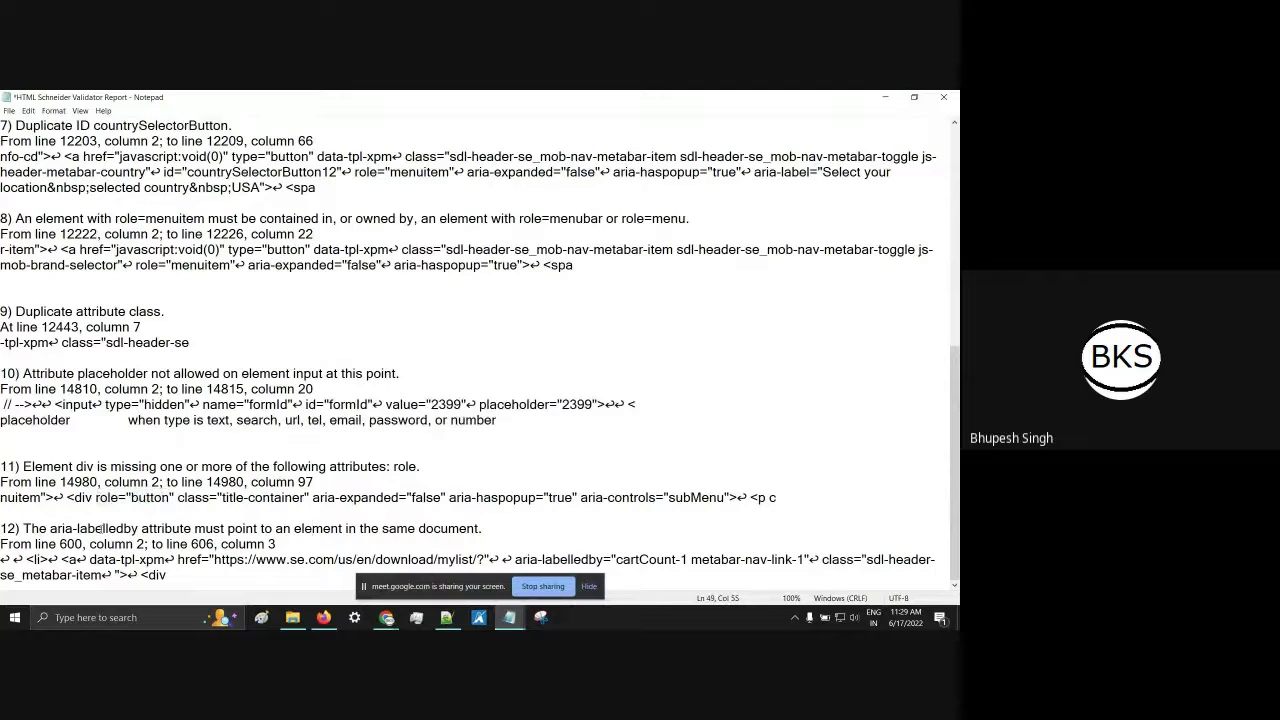
left_click(236, 527)
left_click_drag(515, 559, 806, 559)
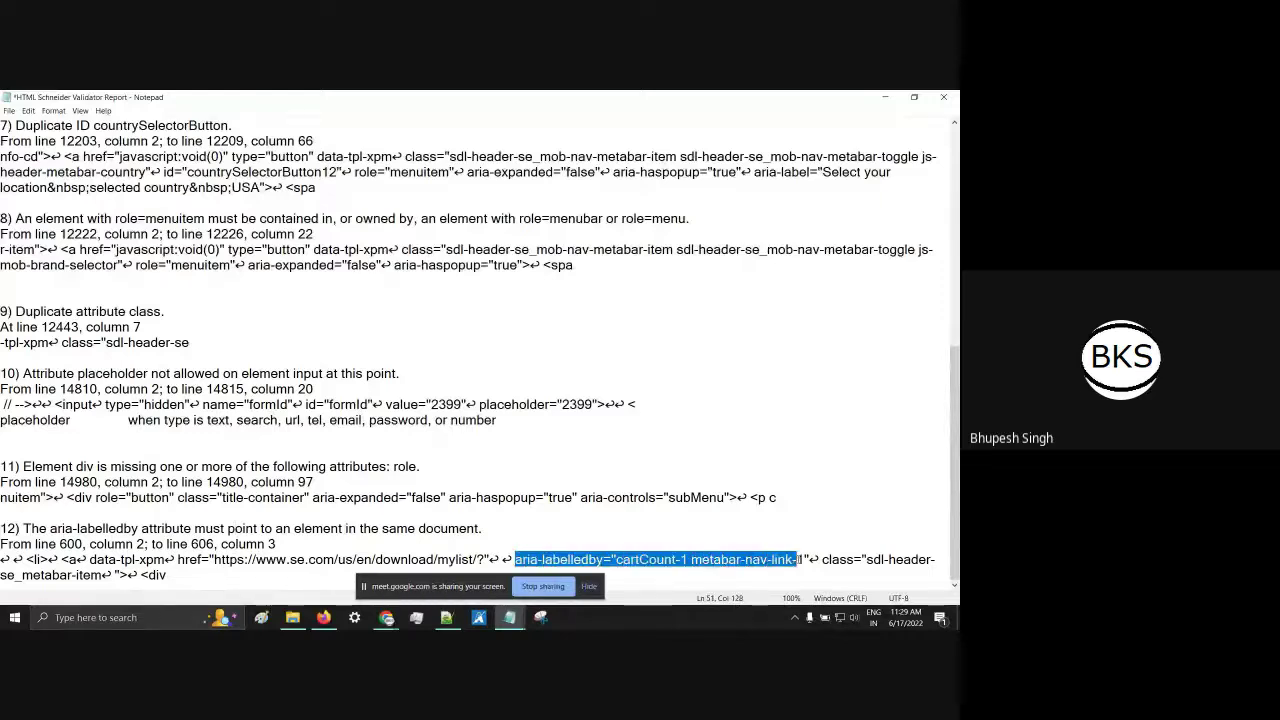
key("End")
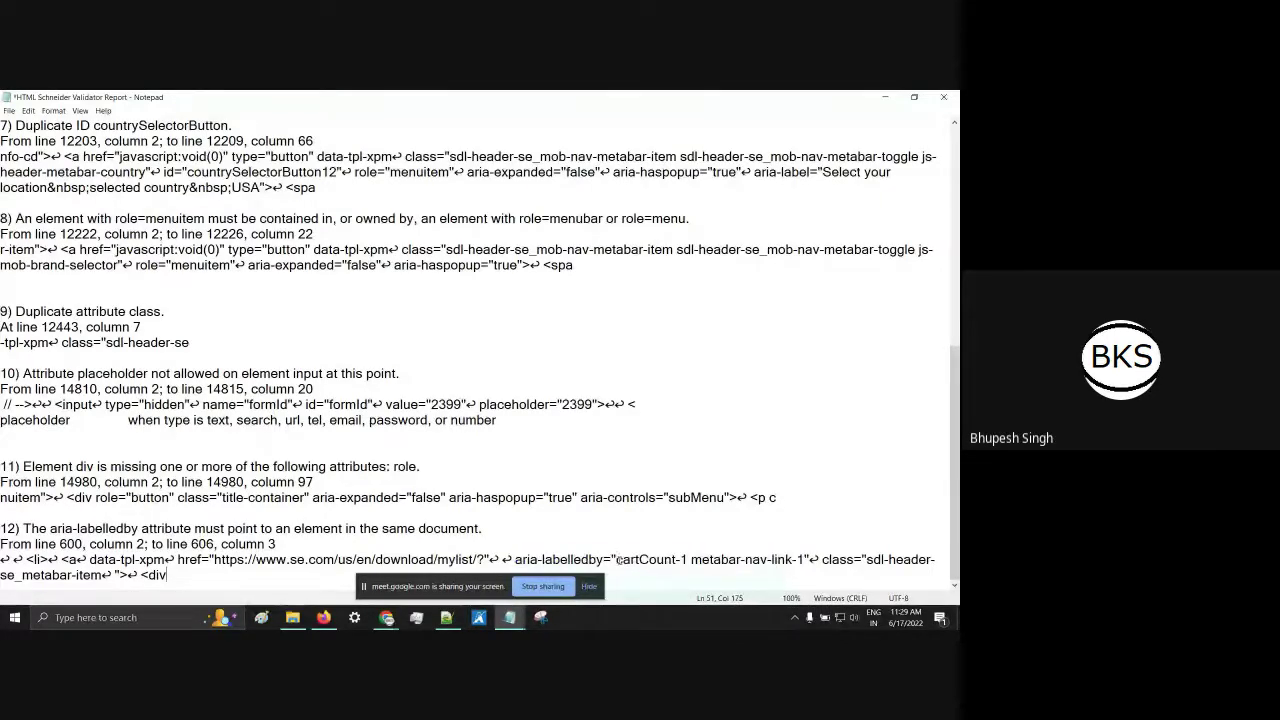
left_click_drag(616, 561, 806, 559)
left_click(709, 561)
left_click(806, 559)
left_click_drag(692, 560, 605, 558)
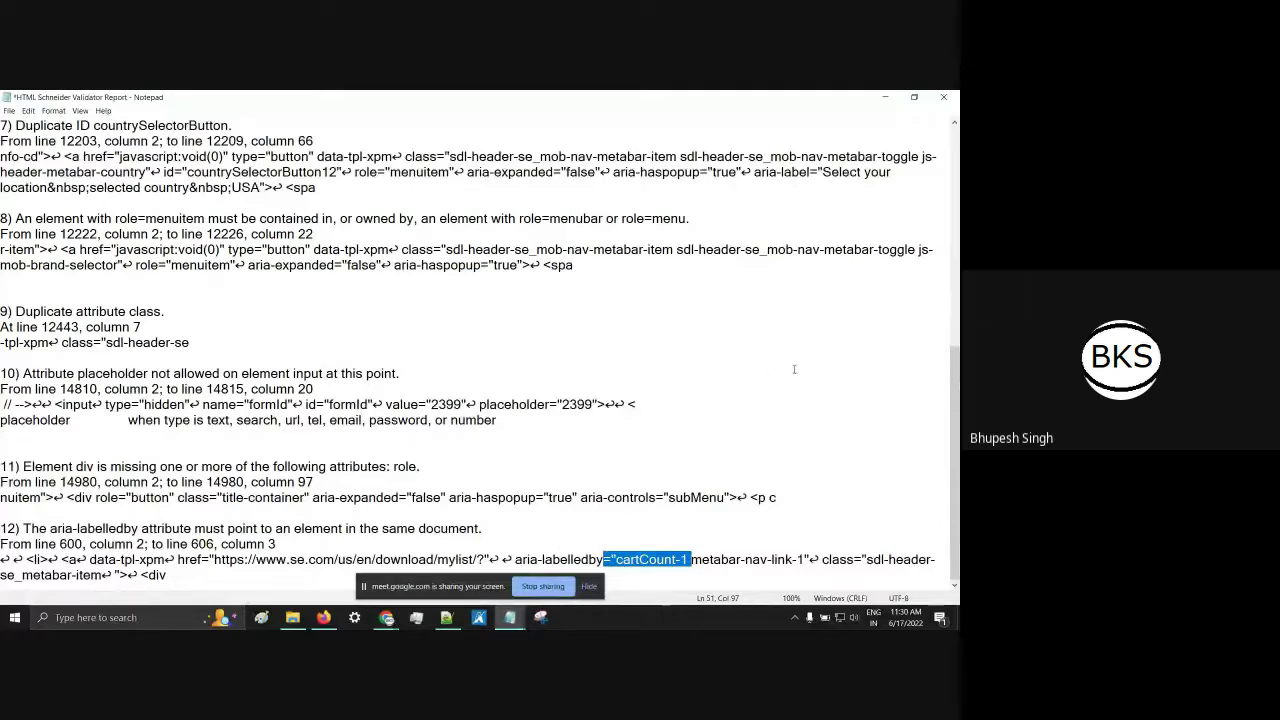
left_click_drag(808, 559, 612, 559)
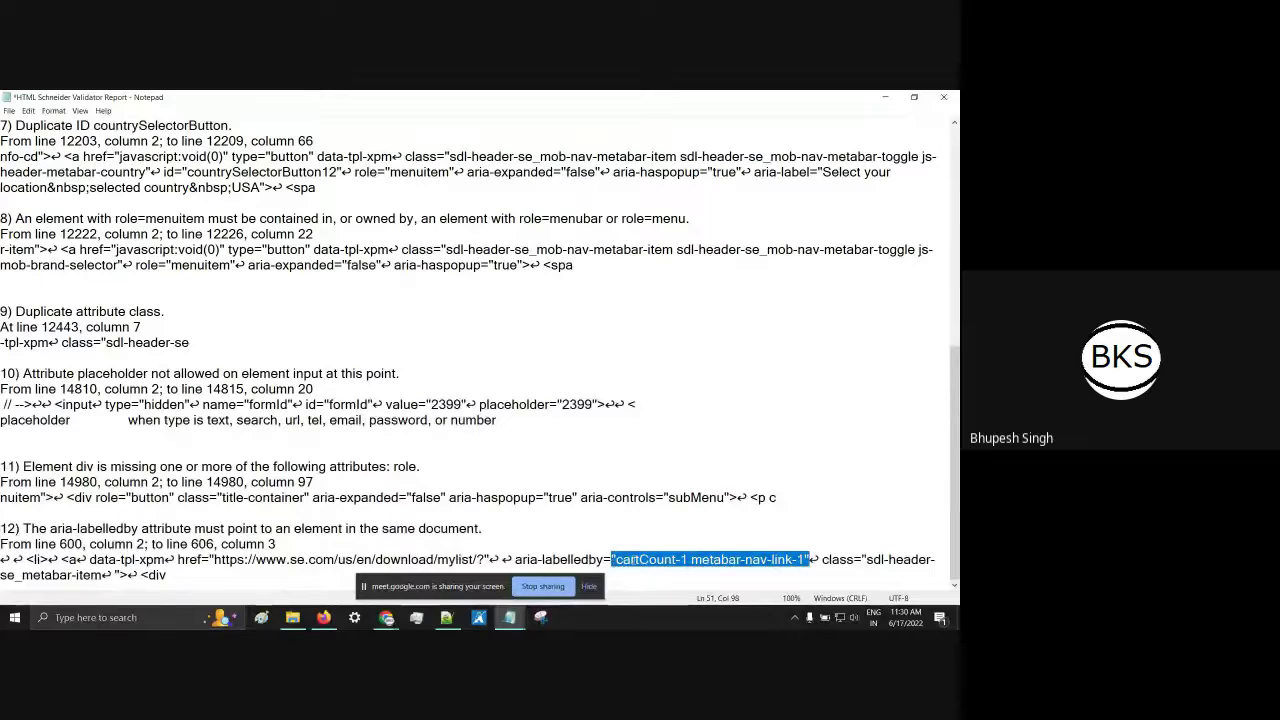
left_click(630, 559)
left_click_drag(611, 559, 808, 559)
left_click_drag(449, 528, 357, 528)
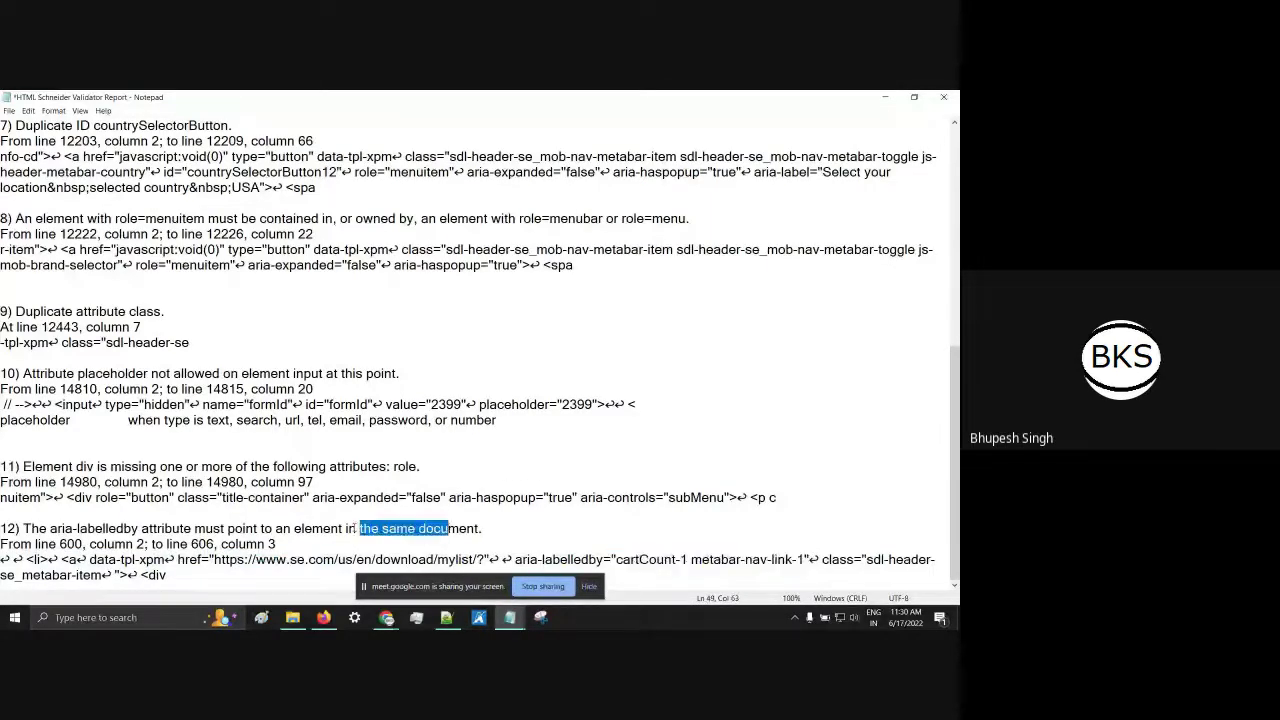
left_click(89, 544)
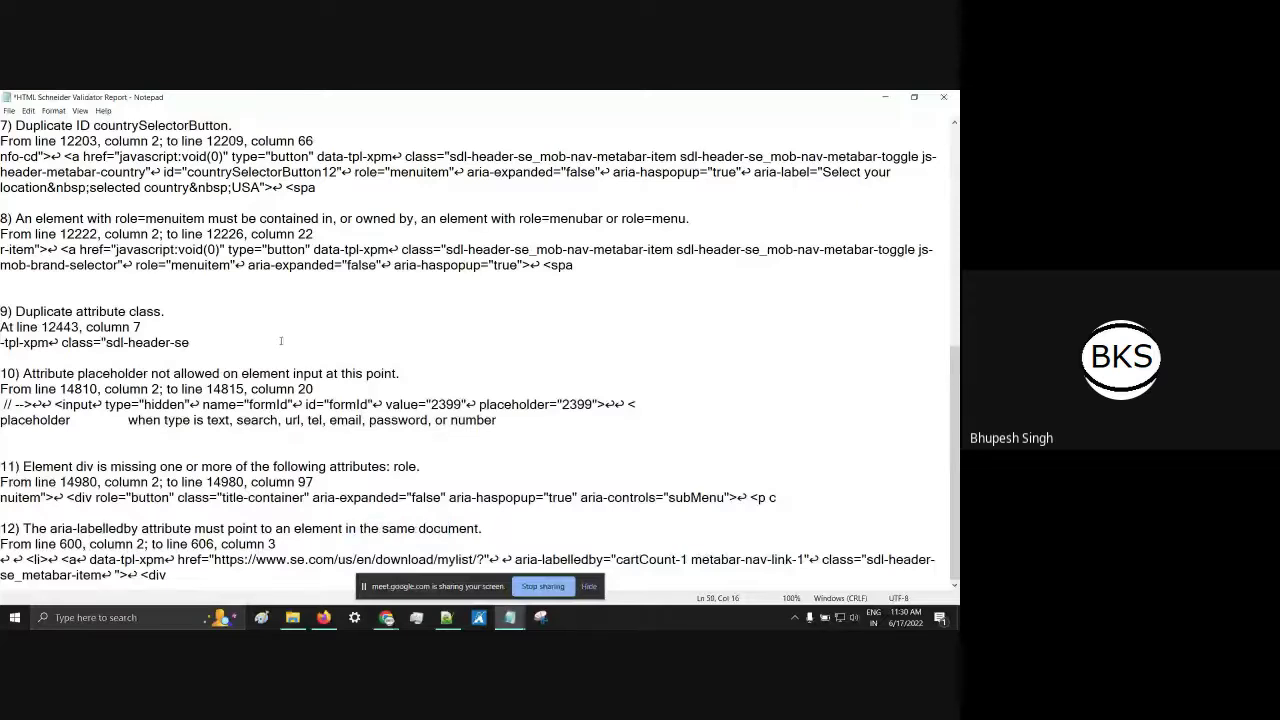
left_click(431, 369)
Step: Minimize Notepad and load ndtv in the Schneider Electric USA tab
left_click(886, 98)
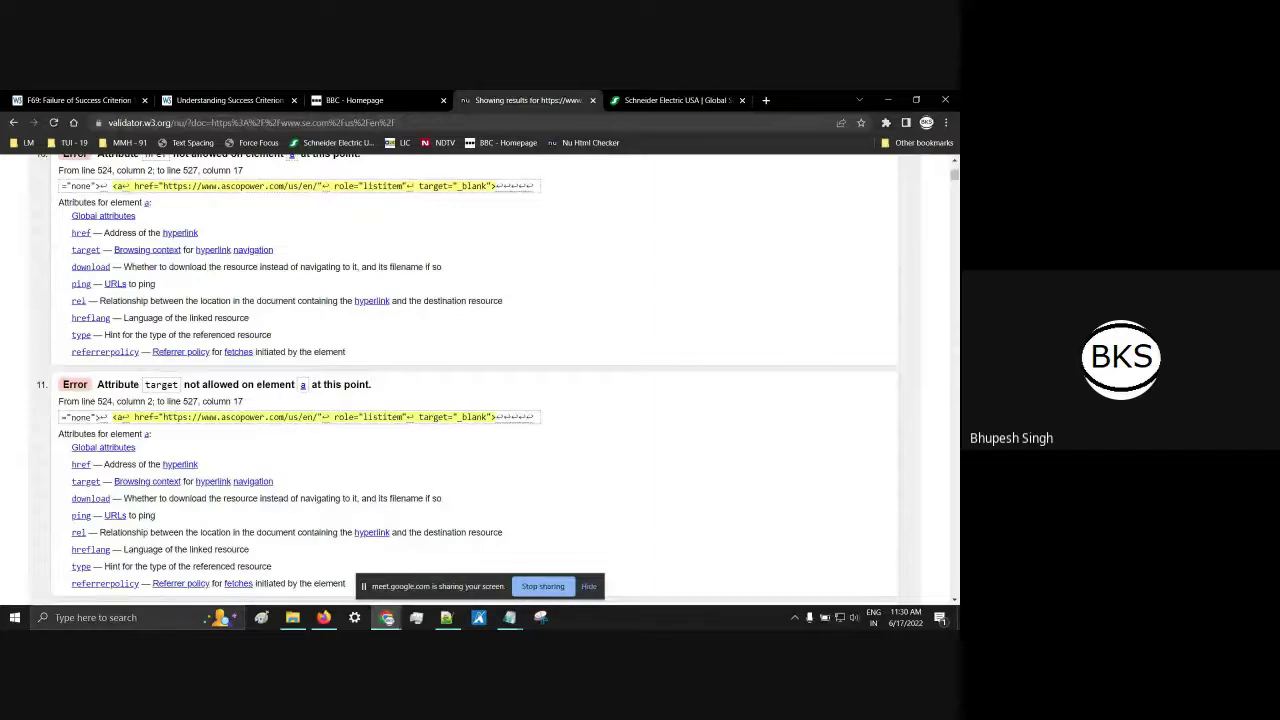
key("alt+Tab")
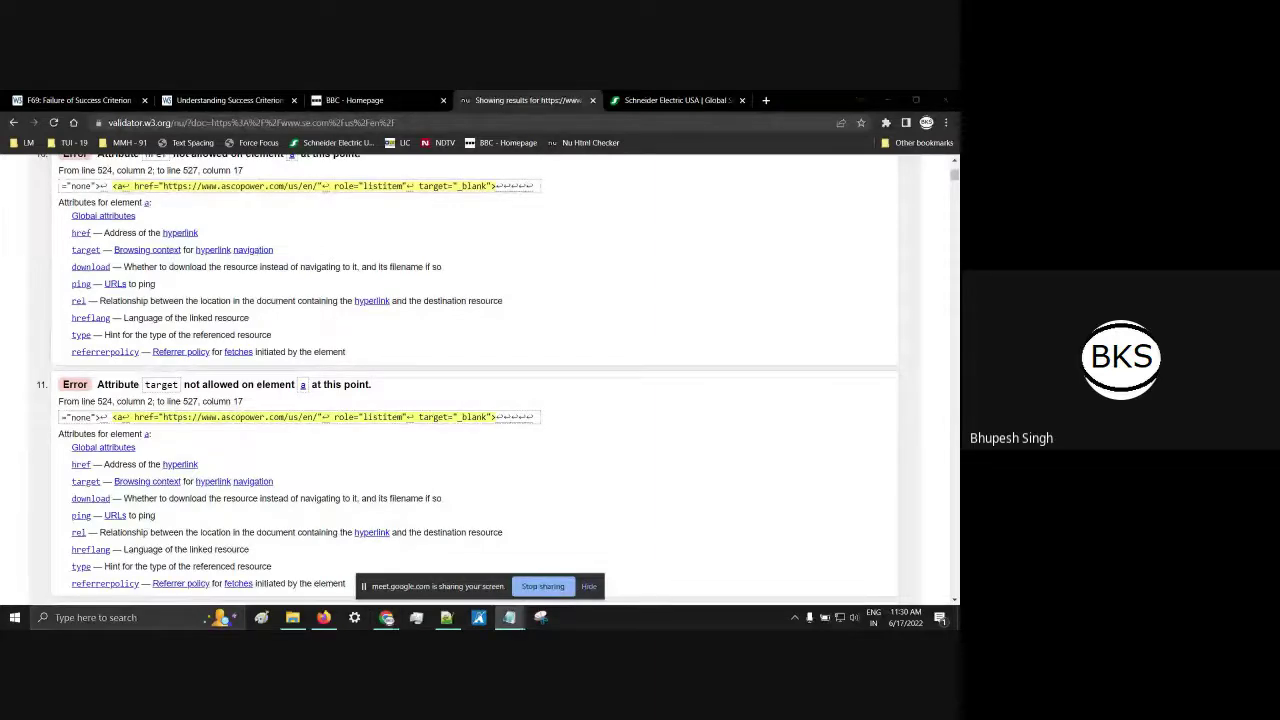
left_click(640, 100)
type("ndtv.com/video?pfrom=home-ndtv_mainmegamenu")
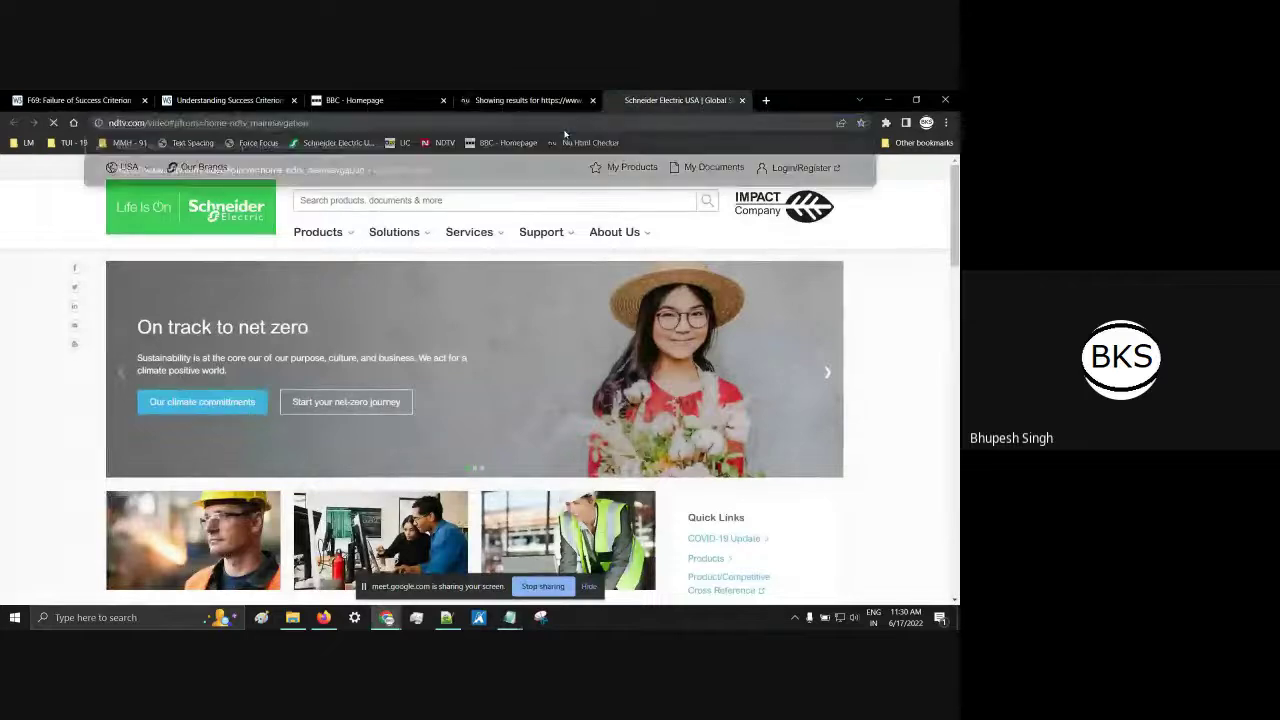
key("Return")
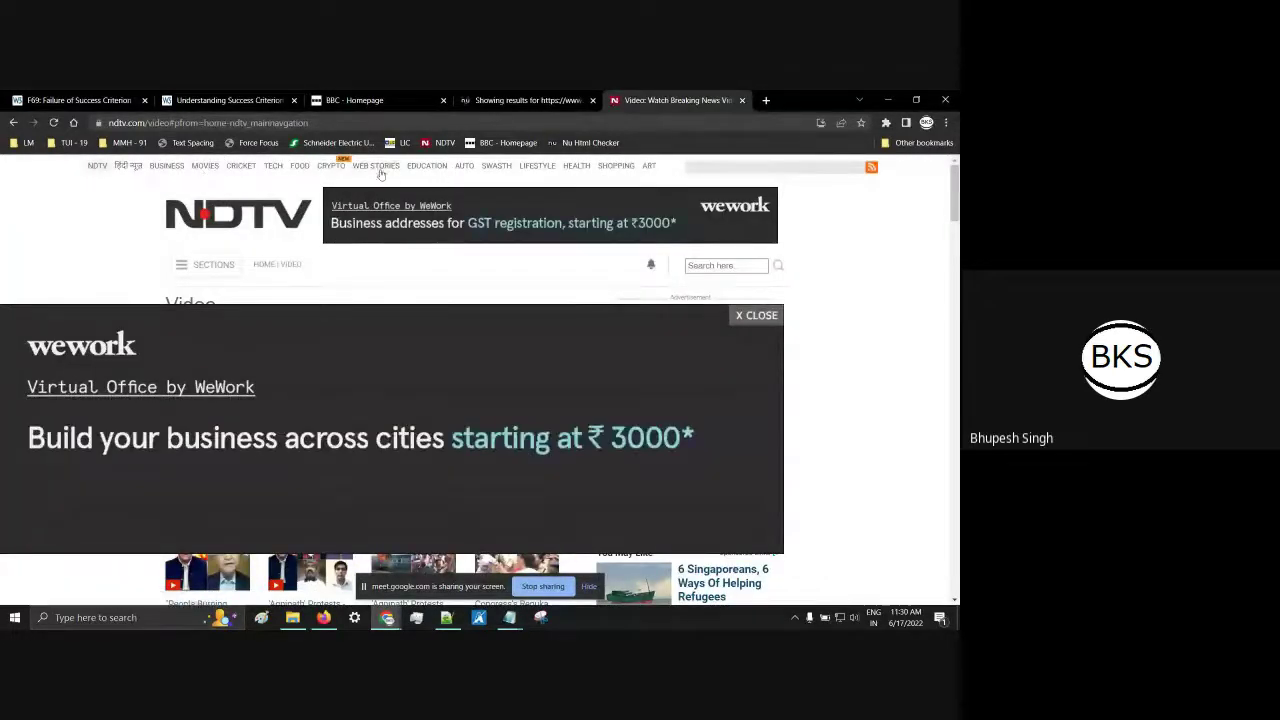
Step: Open NDTV's Lateral Movement Is A Mirage video and its advert link
scroll(318, 273, "down", 5)
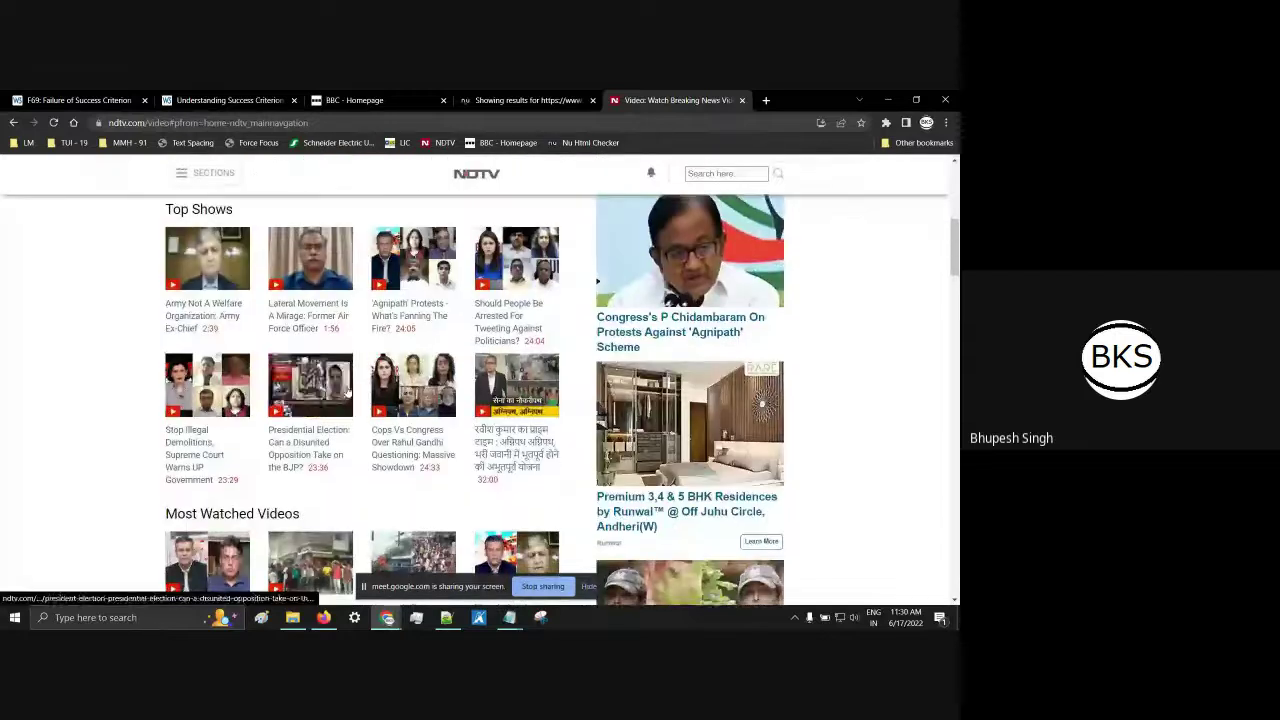
left_click(310, 262)
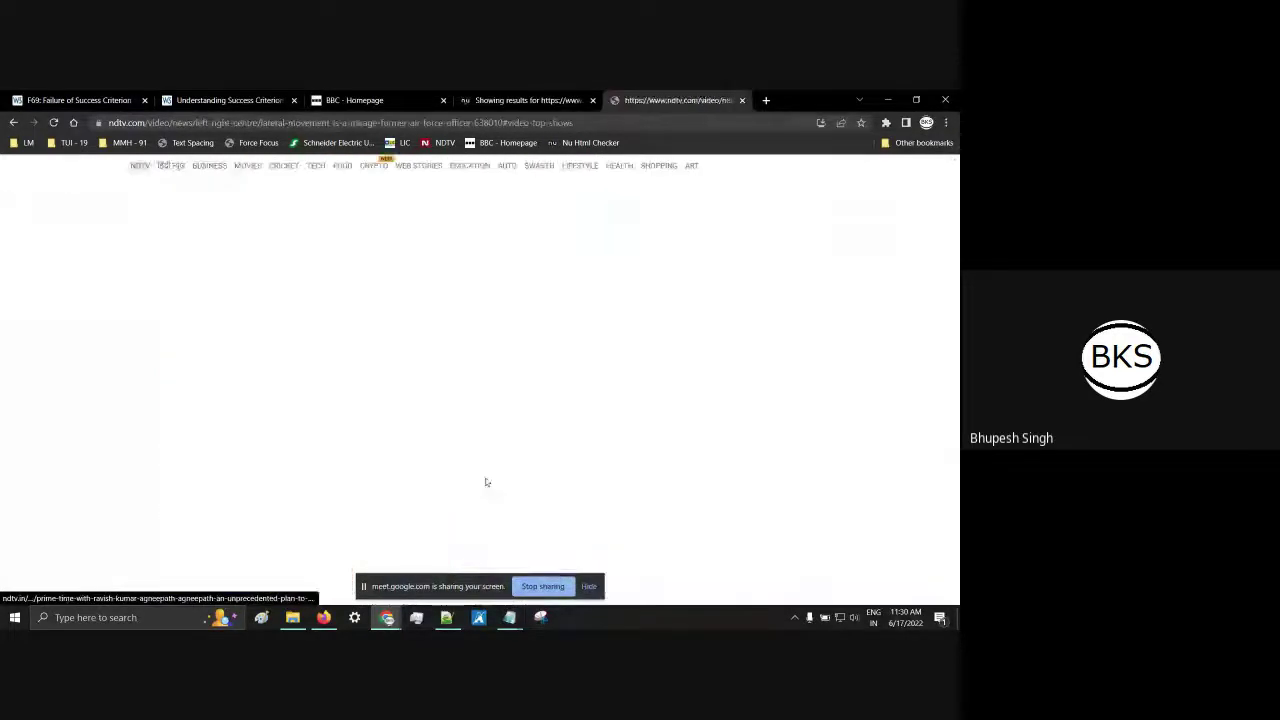
scroll(492, 407, "down", 2)
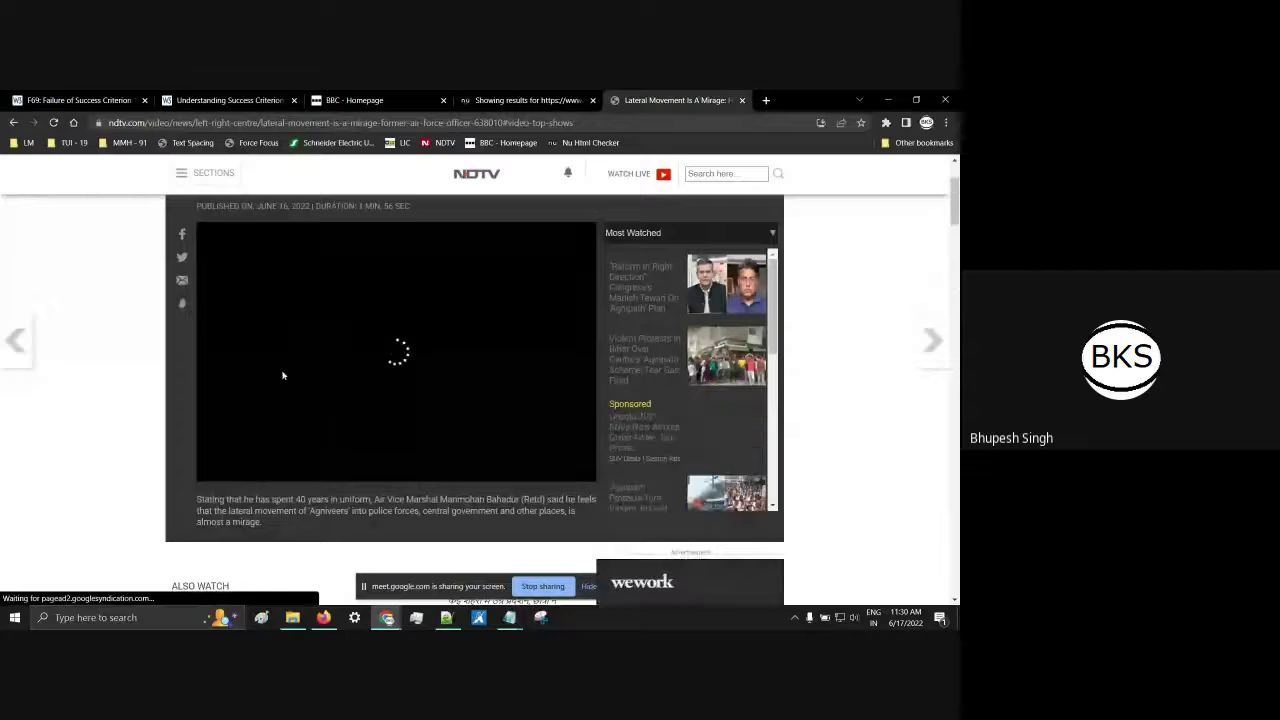
scroll(361, 426, "up", 1)
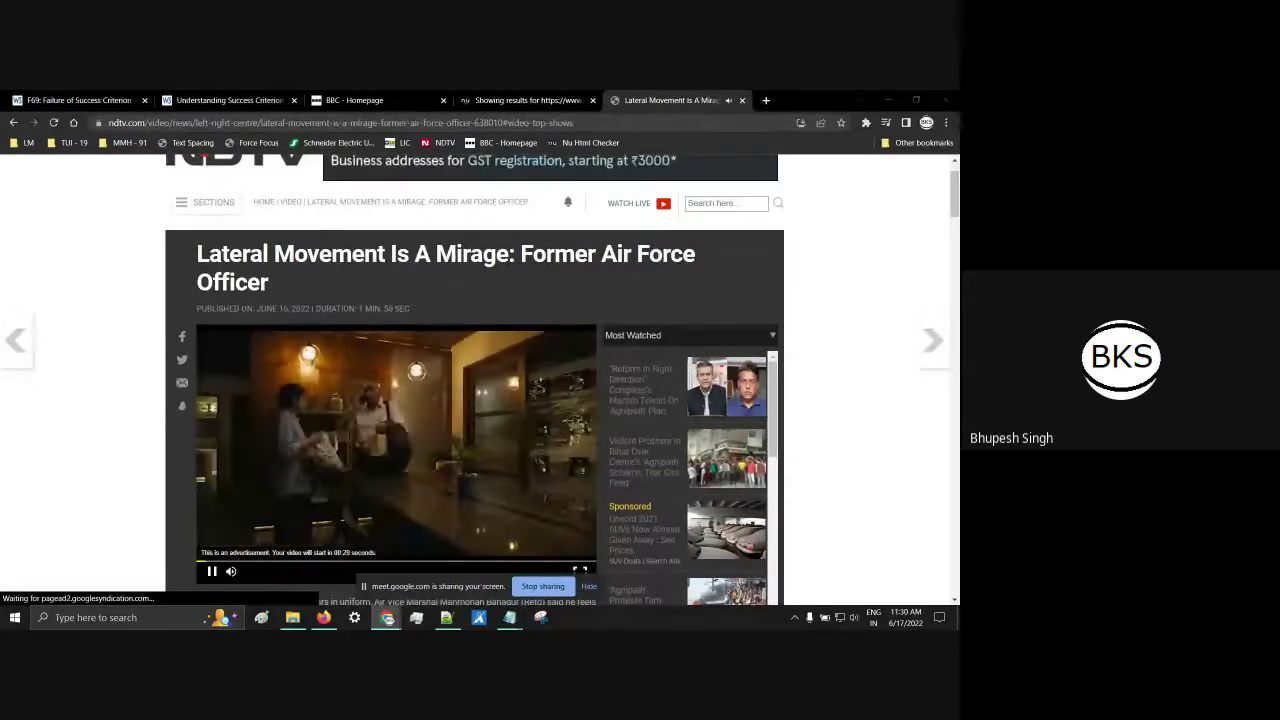
left_click(403, 459)
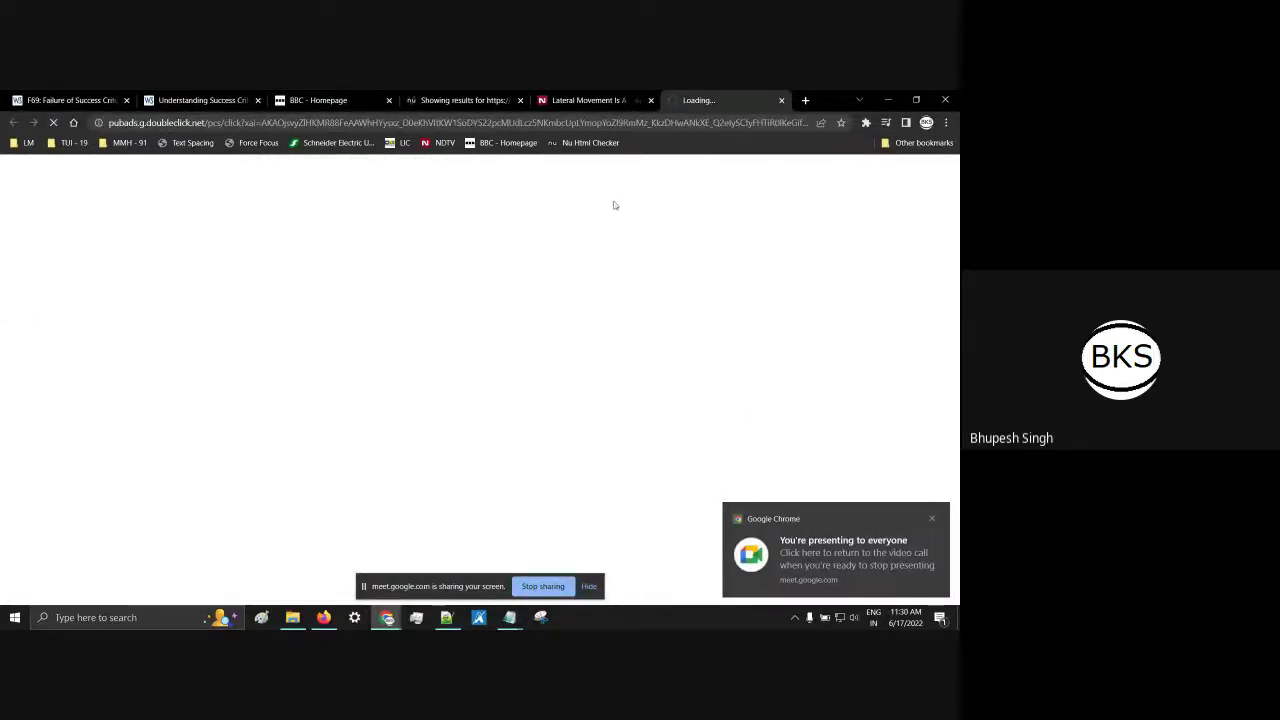
Step: Close the Share on WhatsApp tab, start the advert in the NDTV player, and mute it
left_click(782, 101)
scroll(423, 408, "down", 1)
left_click(423, 408)
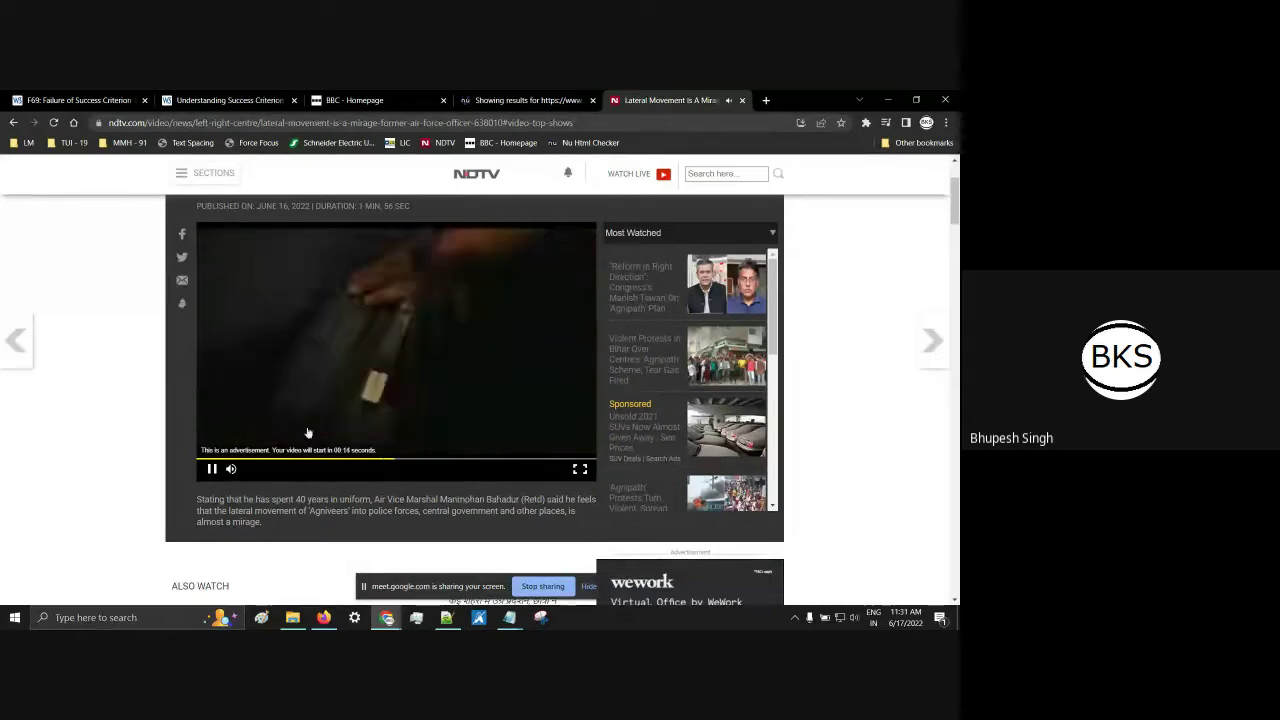
left_click(231, 469)
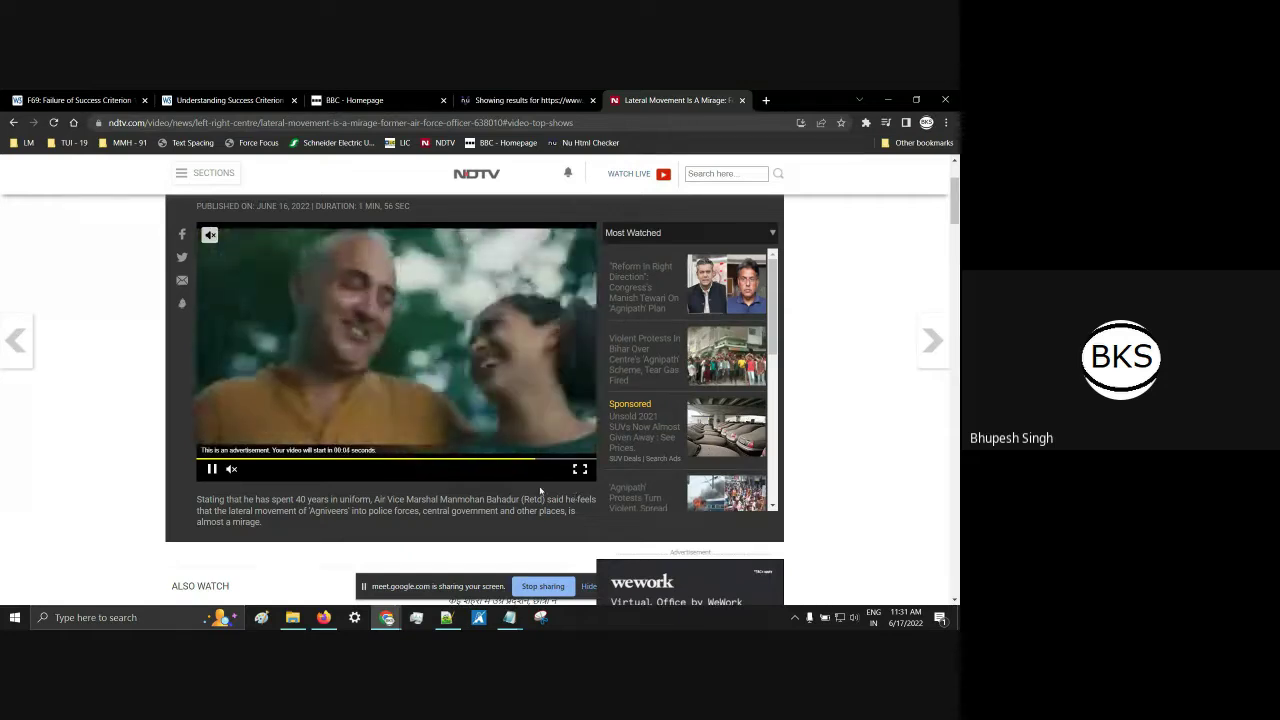
mouse_move(229, 471)
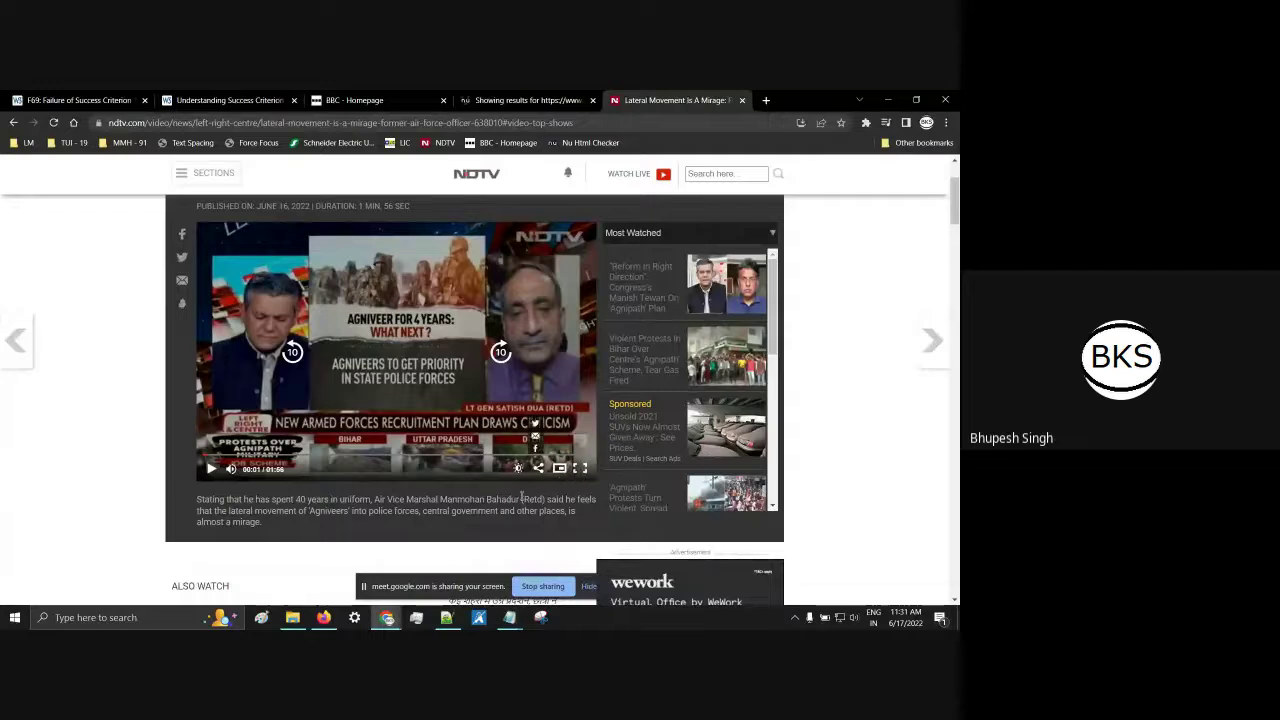
Step: Pause the Agniveer news clip at 00:01 of 01:56
left_click(211, 468)
left_click(211, 468)
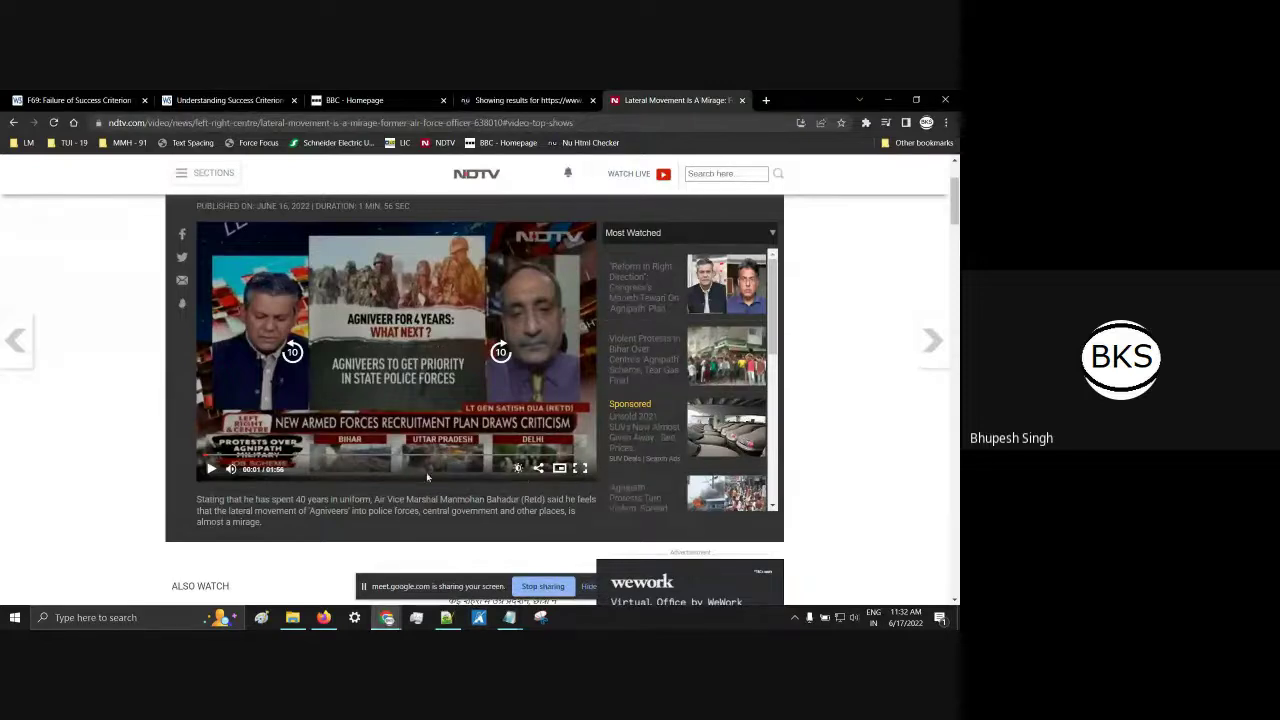
mouse_move(540, 476)
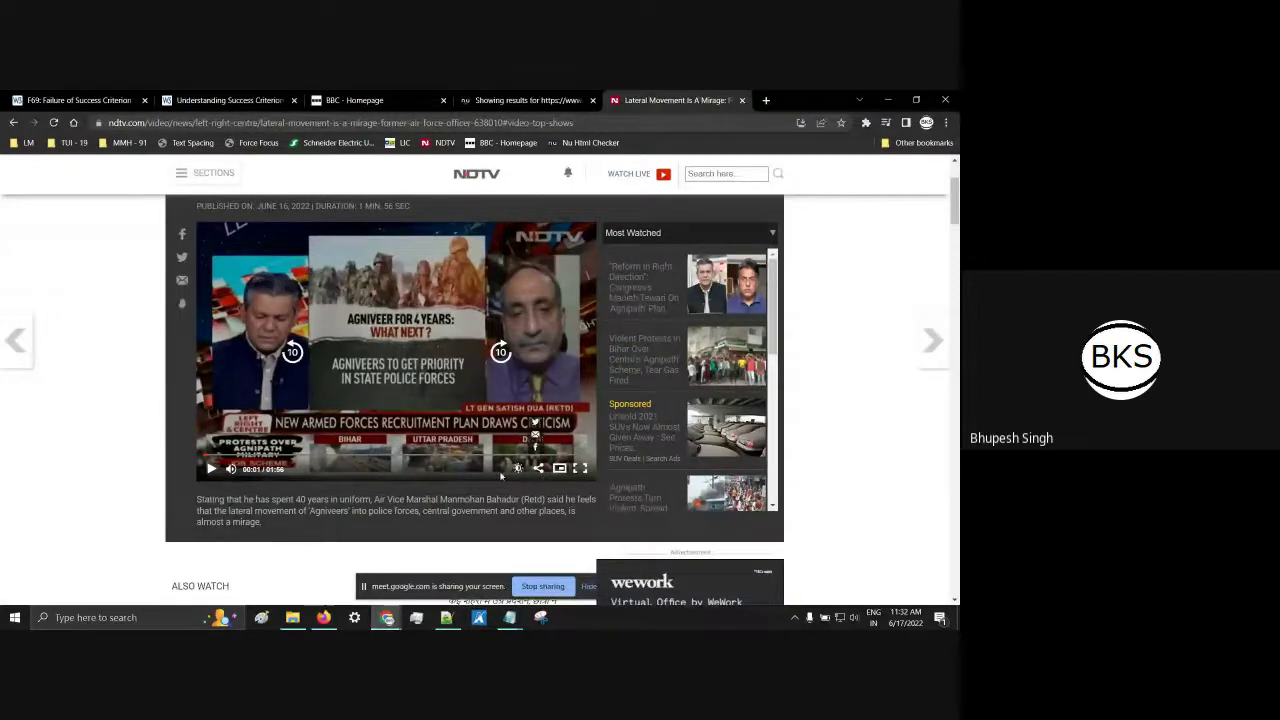
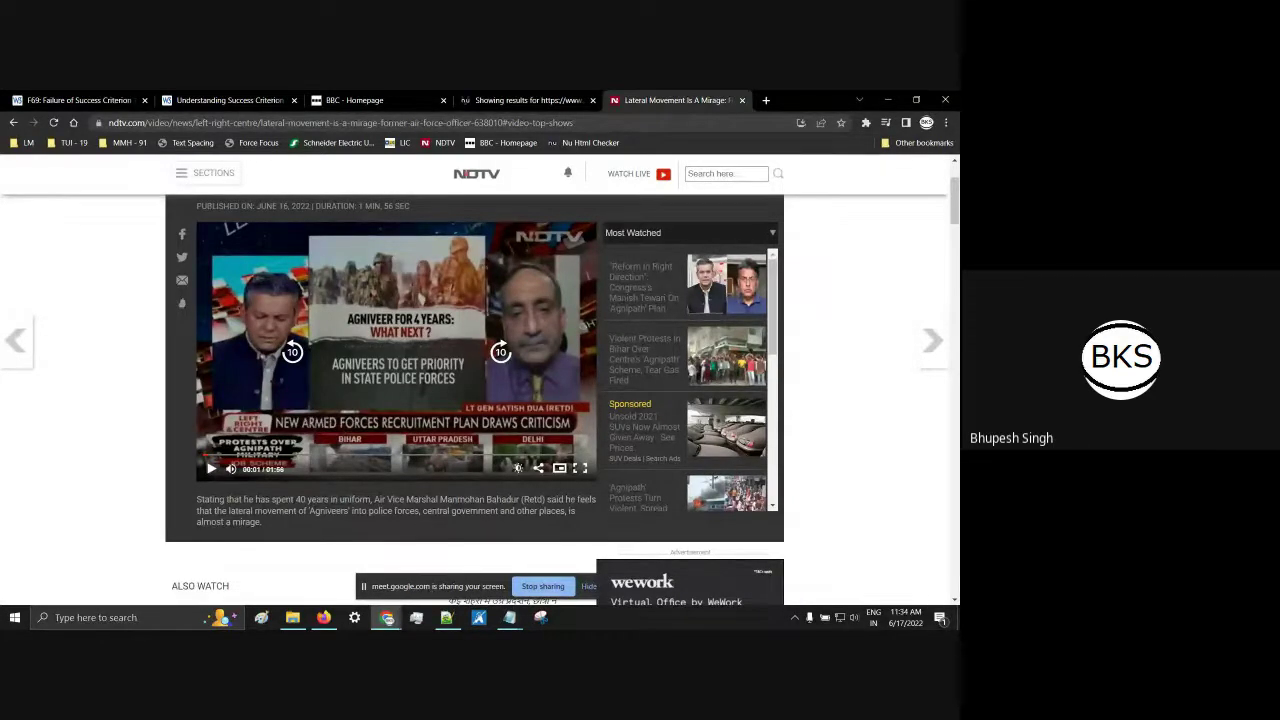
Step: Paste and load the Able Player demo URL, find it blocked, and go back to NDTV's video page
key("alt+Tab")
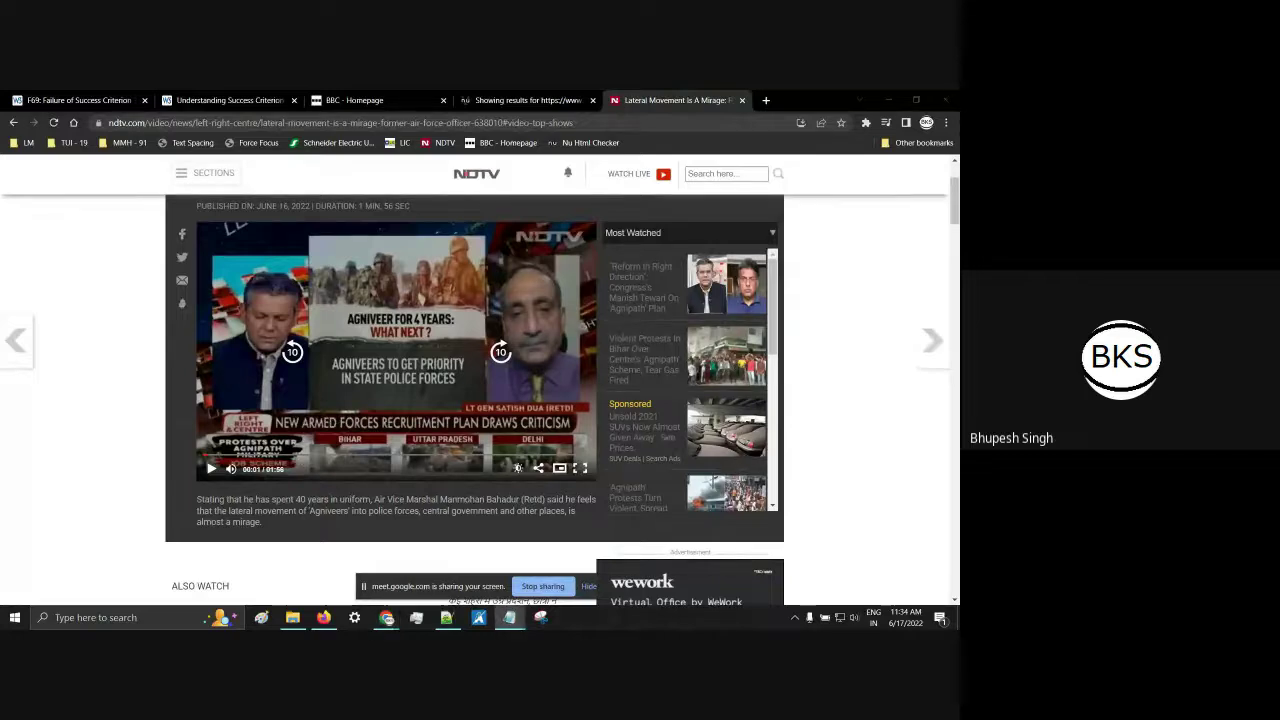
left_click(228, 122)
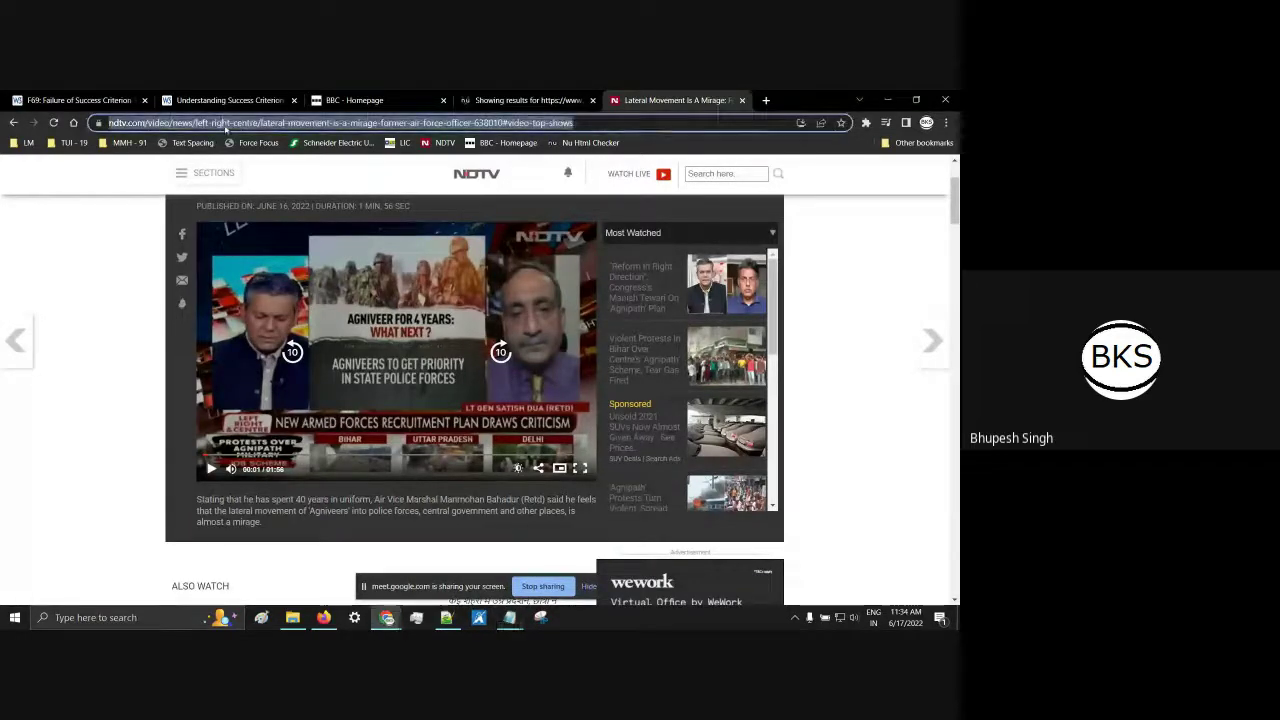
type("ableplayer.github.io/ableplayer/demos/video1.html")
key("Return")
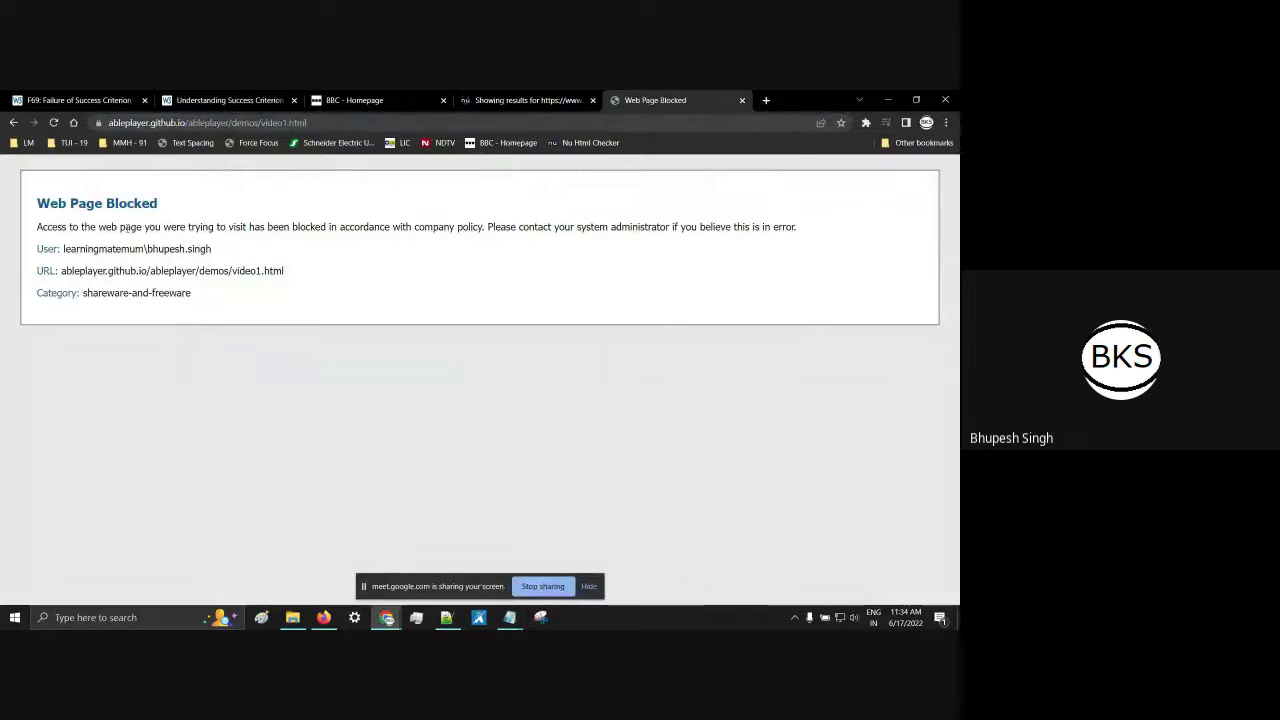
left_click_drag(166, 203, 40, 190)
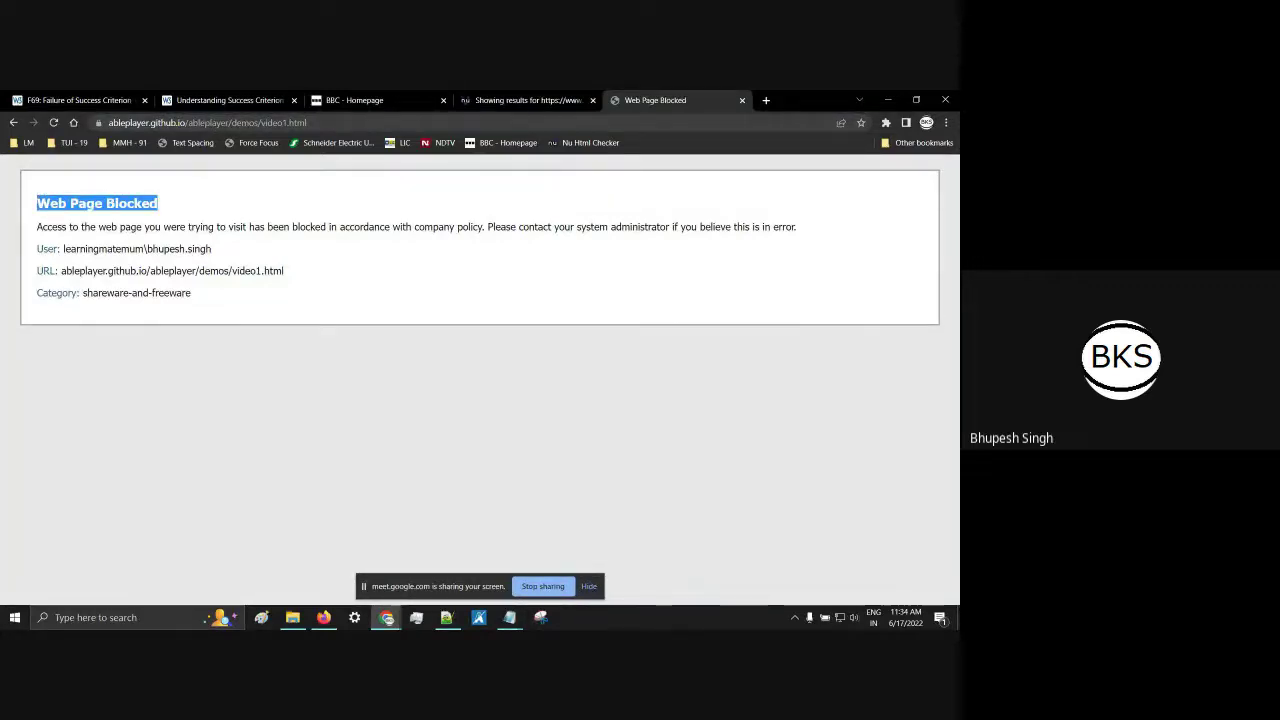
left_click(14, 122)
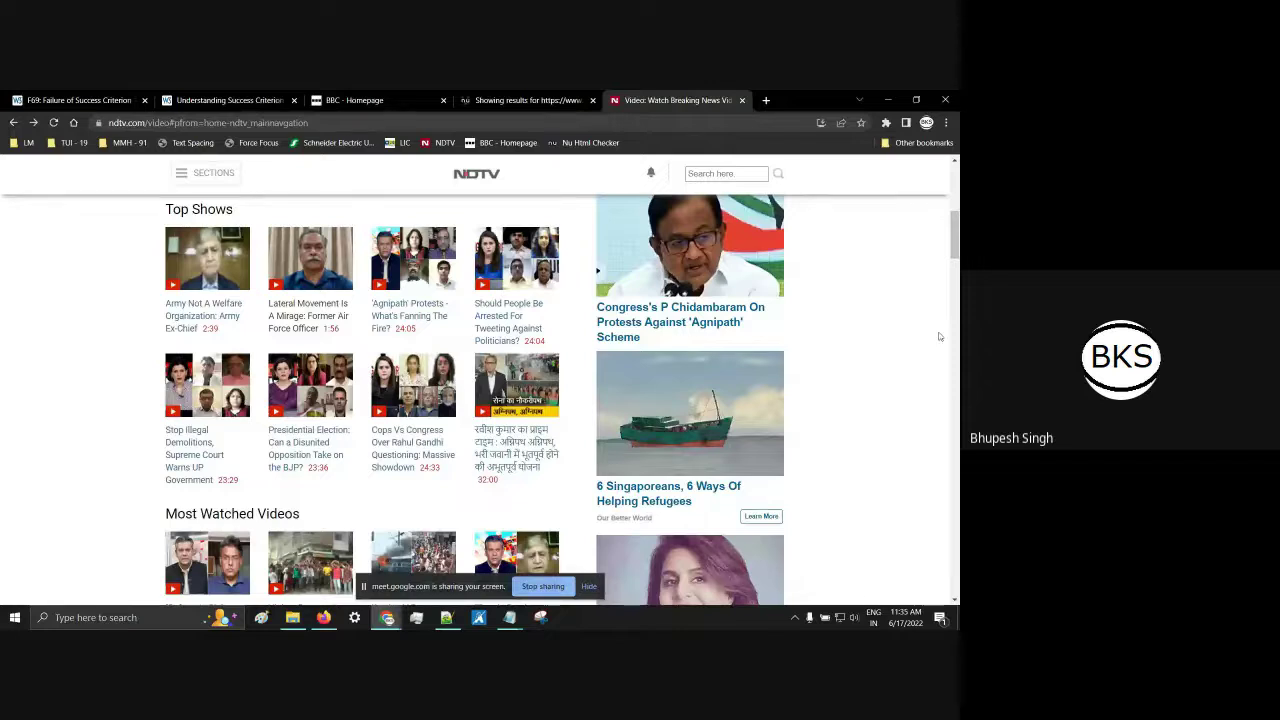
Step: Replace the current address with licindia.in to load the LIC India homepage
key("alt+Tab")
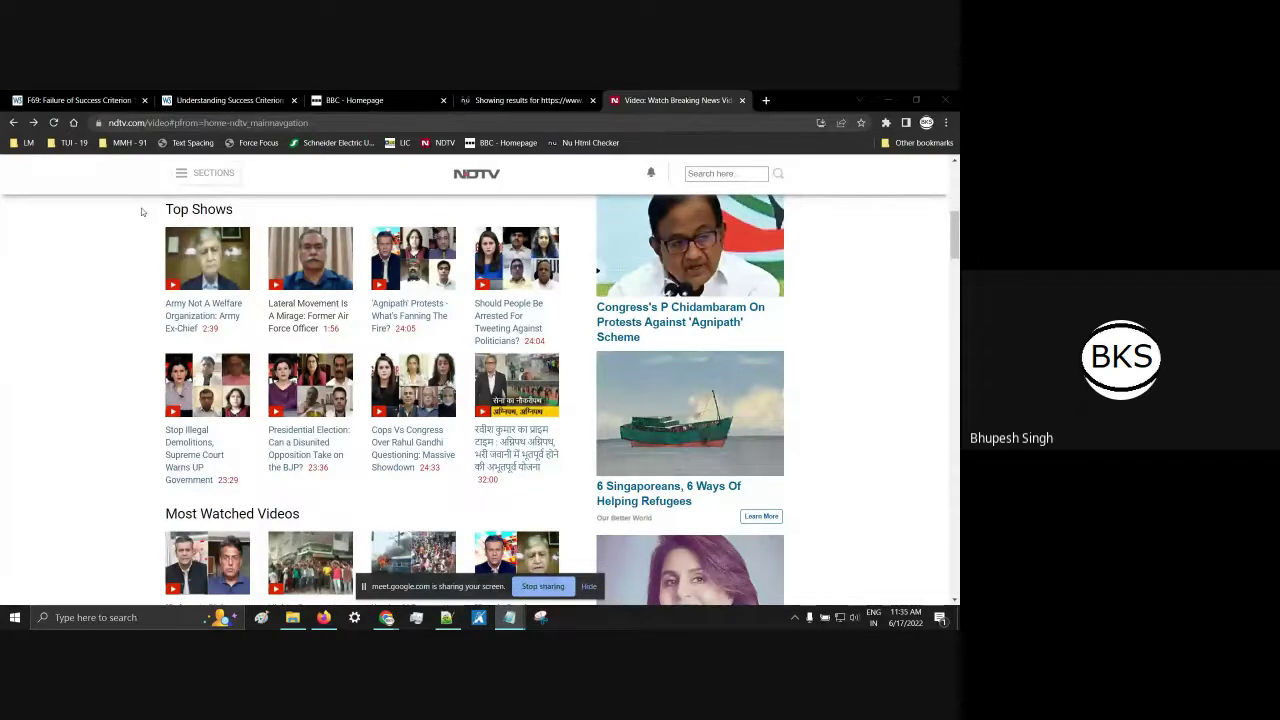
left_click(248, 122)
type("licindia.in")
key("Return")
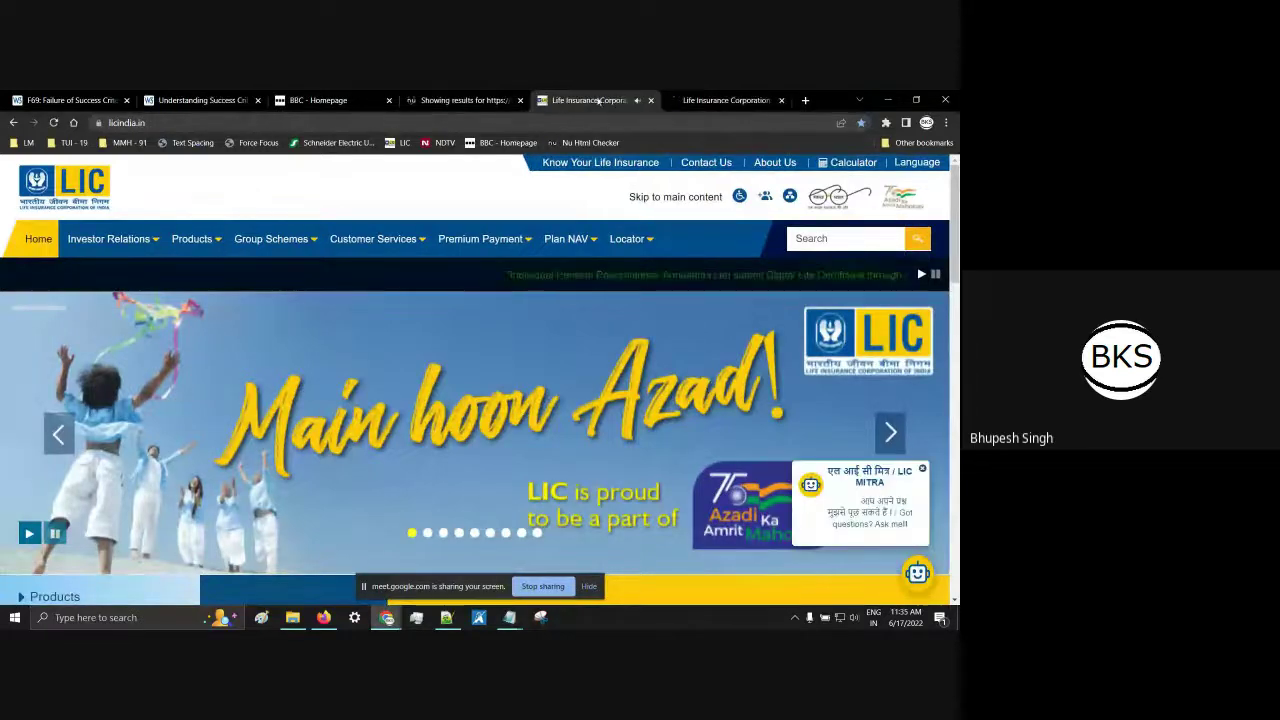
Step: Open Know About Your Life Insurance in a new tab and compare it with the LIC homepage tab
left_click(716, 100)
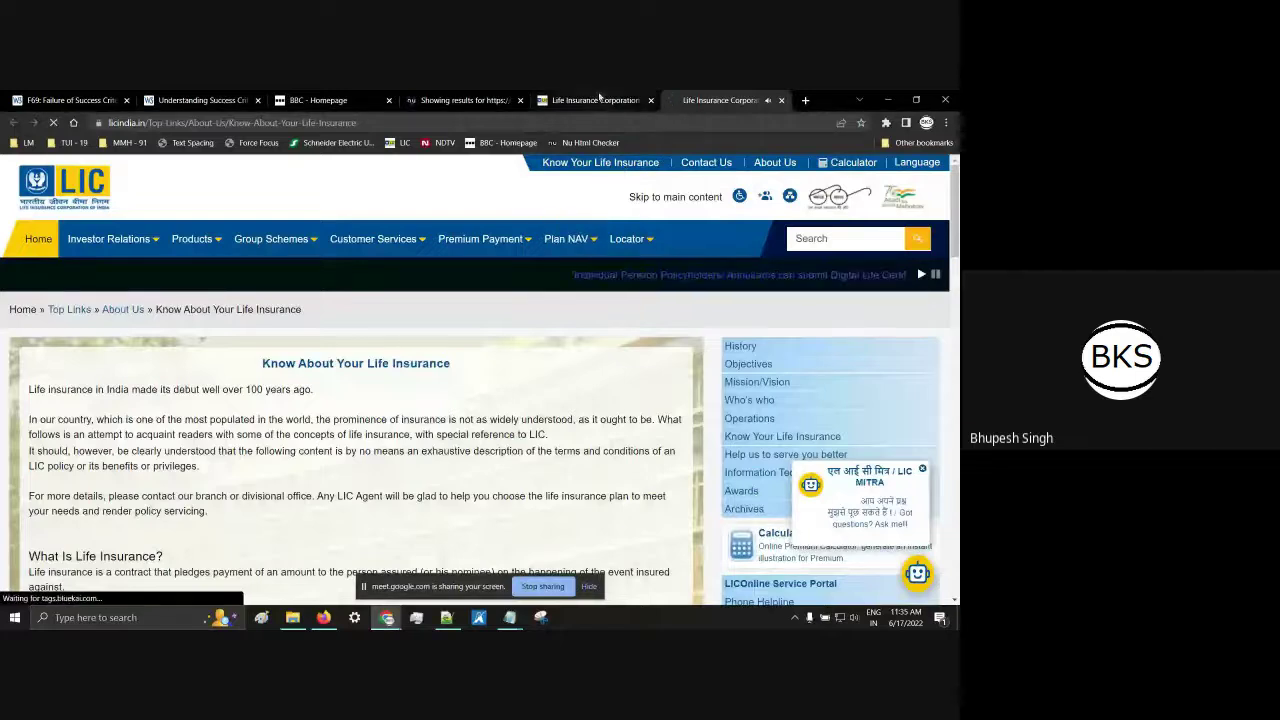
left_click(600, 100)
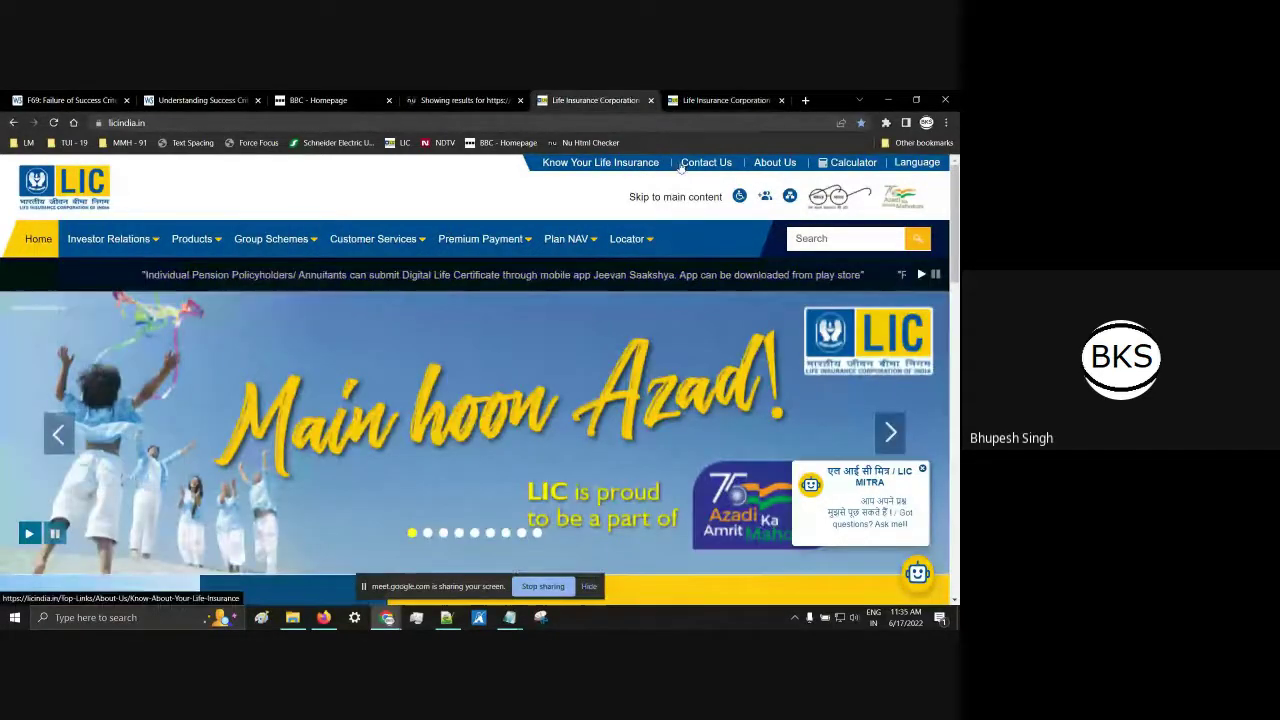
mouse_move(267, 240)
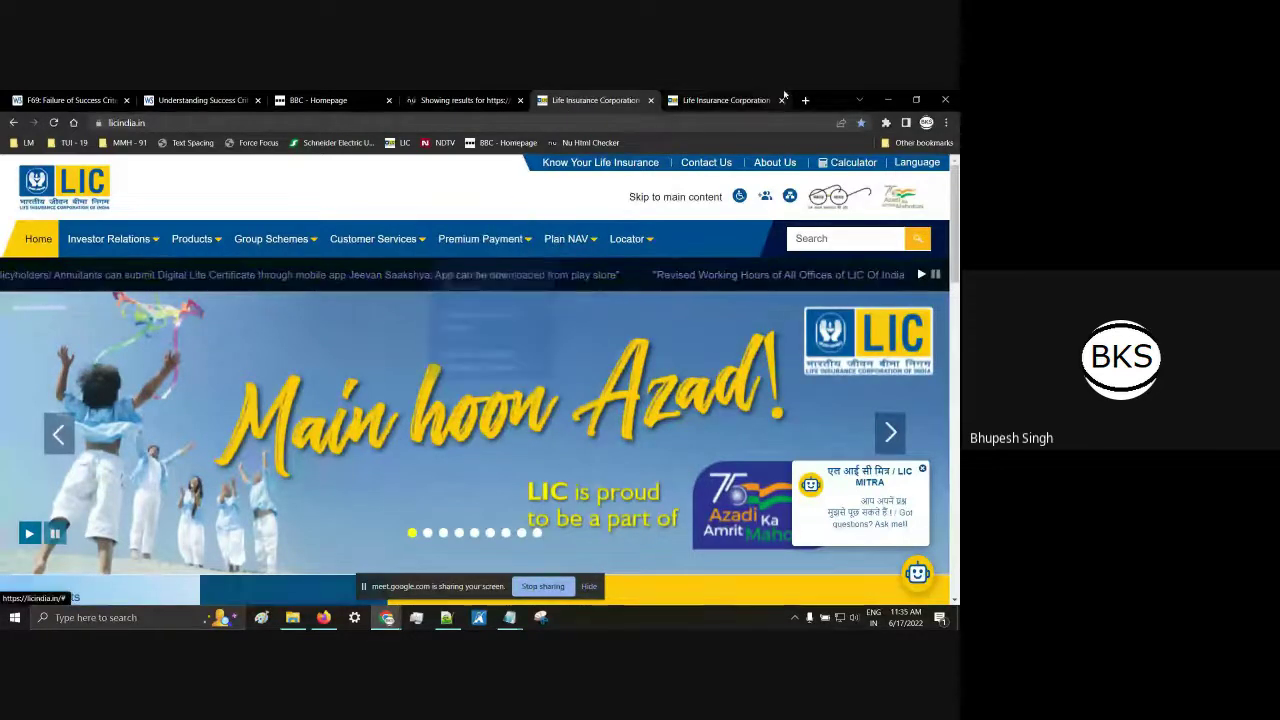
left_click(722, 100)
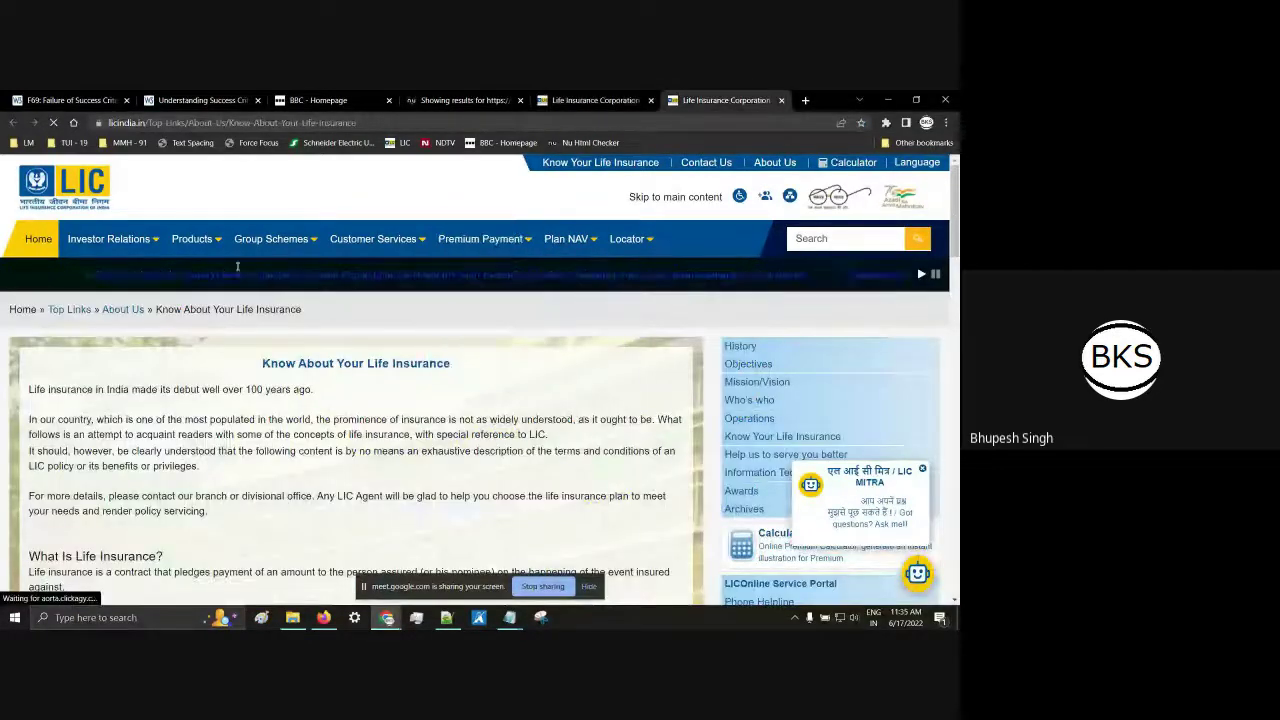
mouse_move(278, 241)
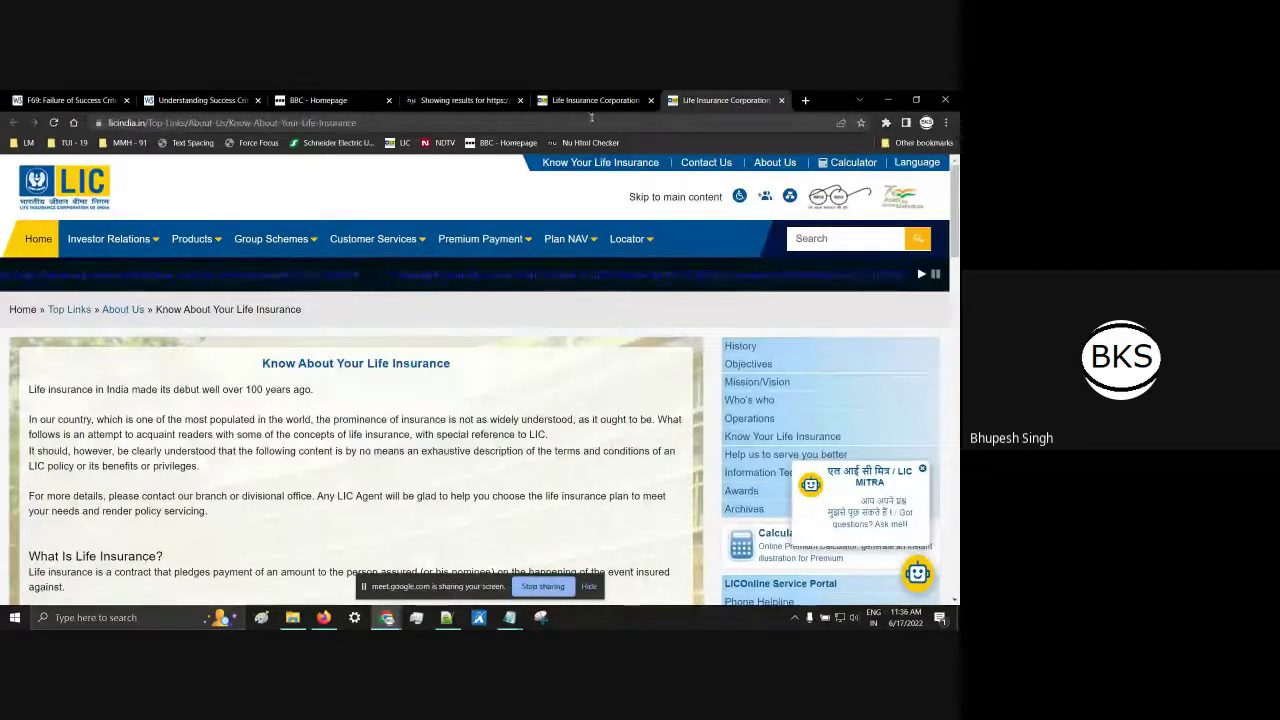
left_click(592, 101)
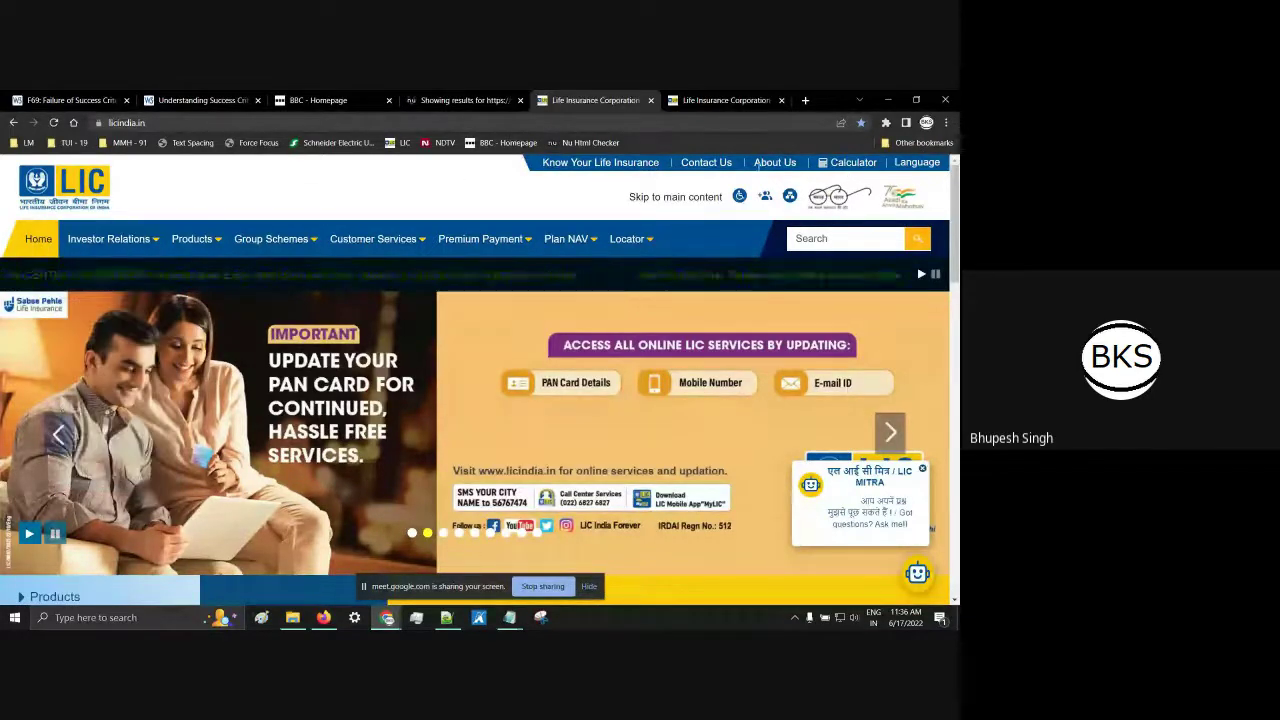
Step: Switch between the two LIC tabs again, then scroll the homepage down and back up
mouse_move(548, 245)
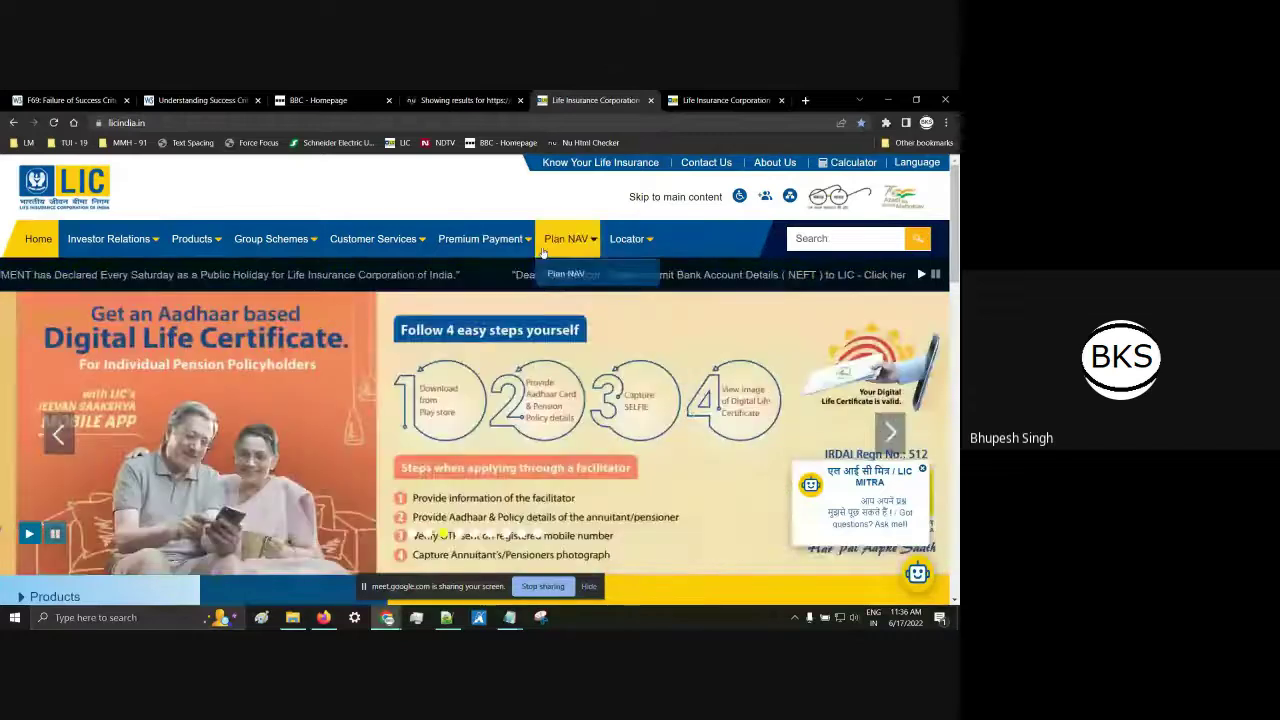
mouse_move(627, 240)
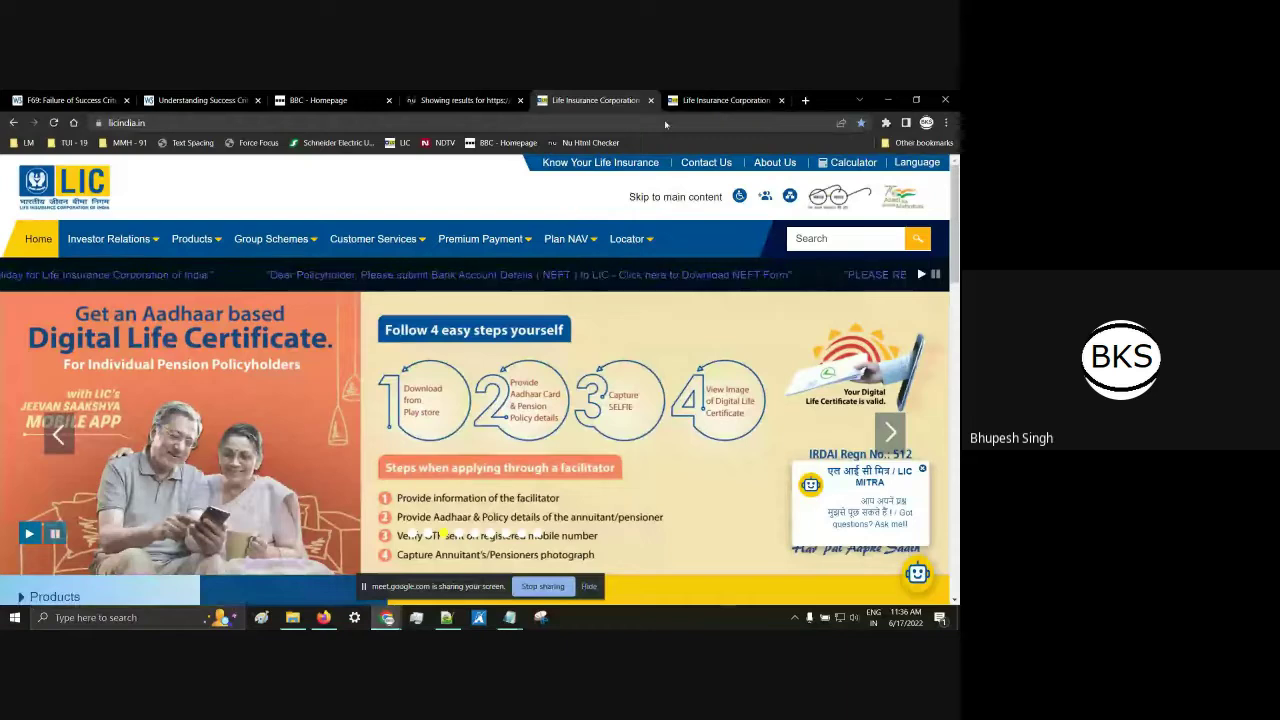
left_click(716, 95)
left_click(595, 100)
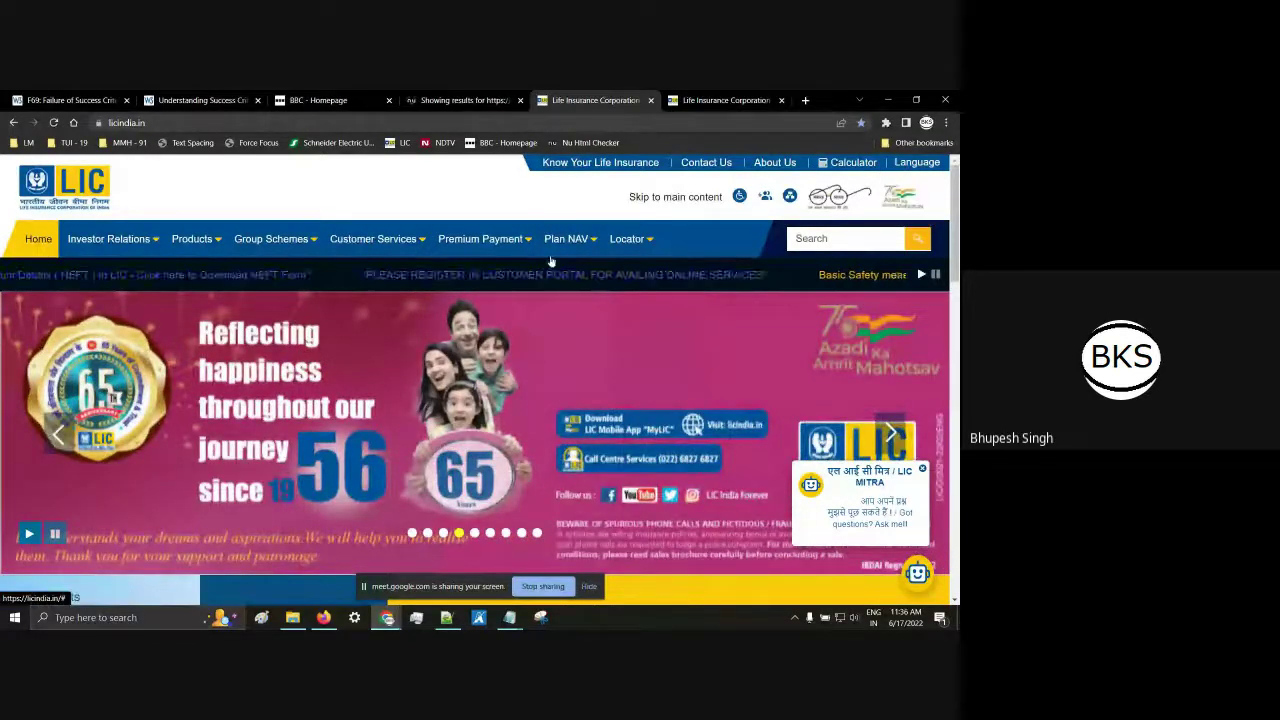
scroll(286, 413, "down", 5)
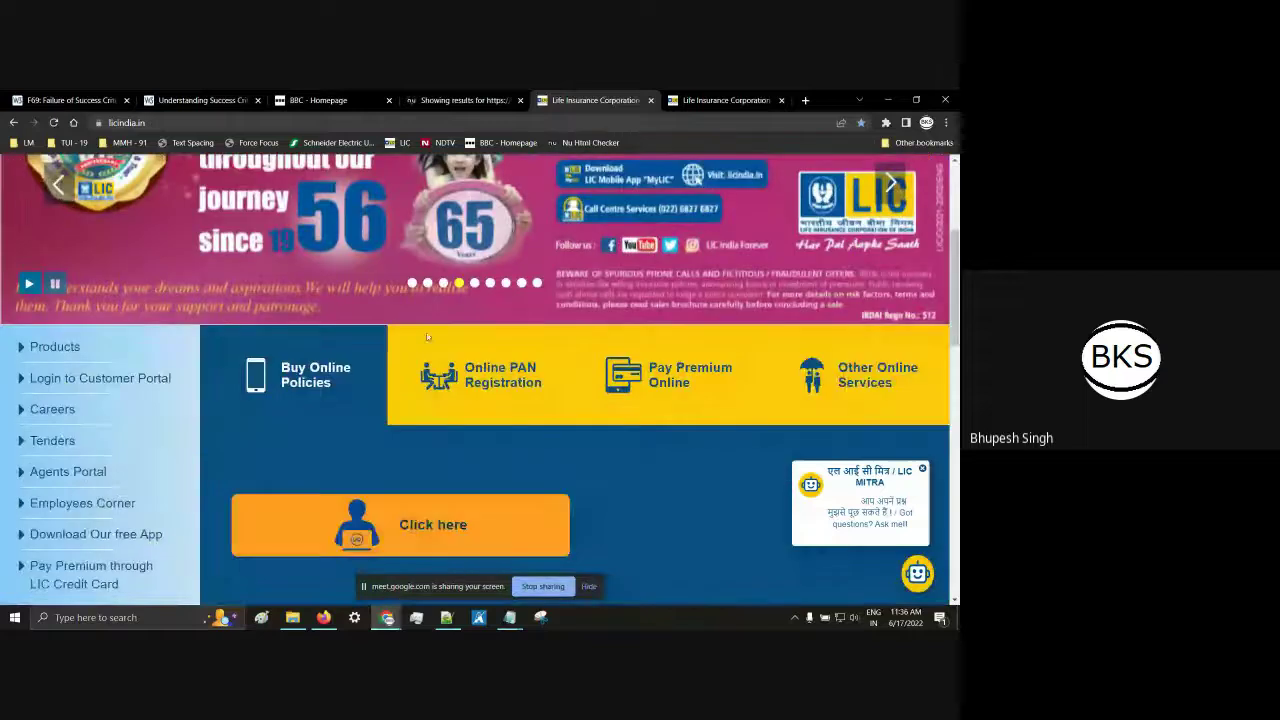
scroll(340, 492, "up", 5)
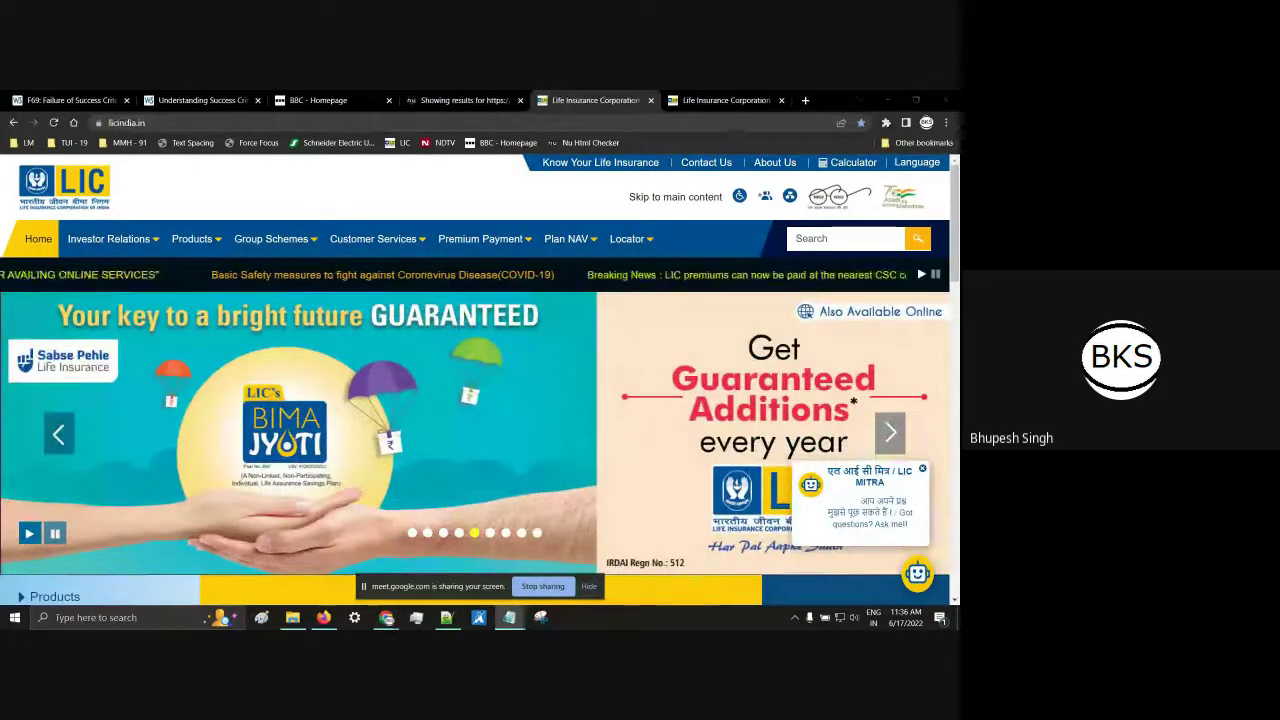
Step: Load the Schneider Electric bookmark in the second LIC tab, close the blank tab, and translate it to English
key("ctrl+t")
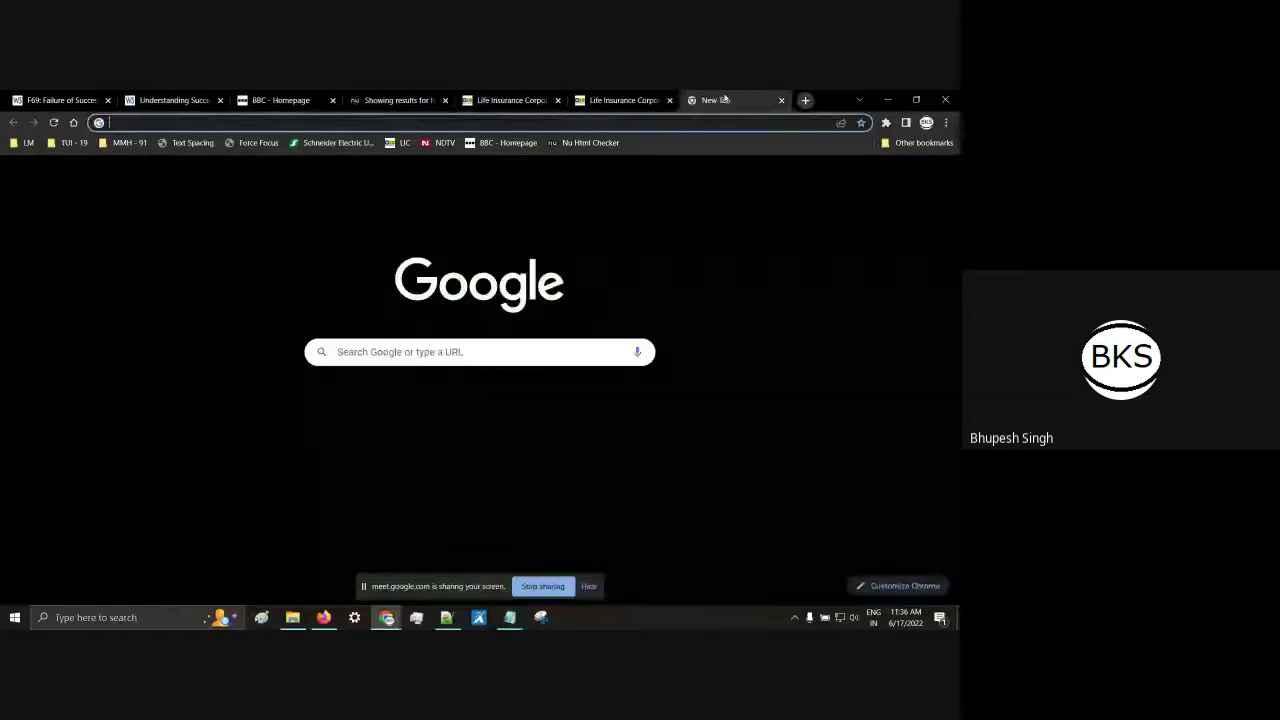
left_click(611, 104)
left_click(338, 142)
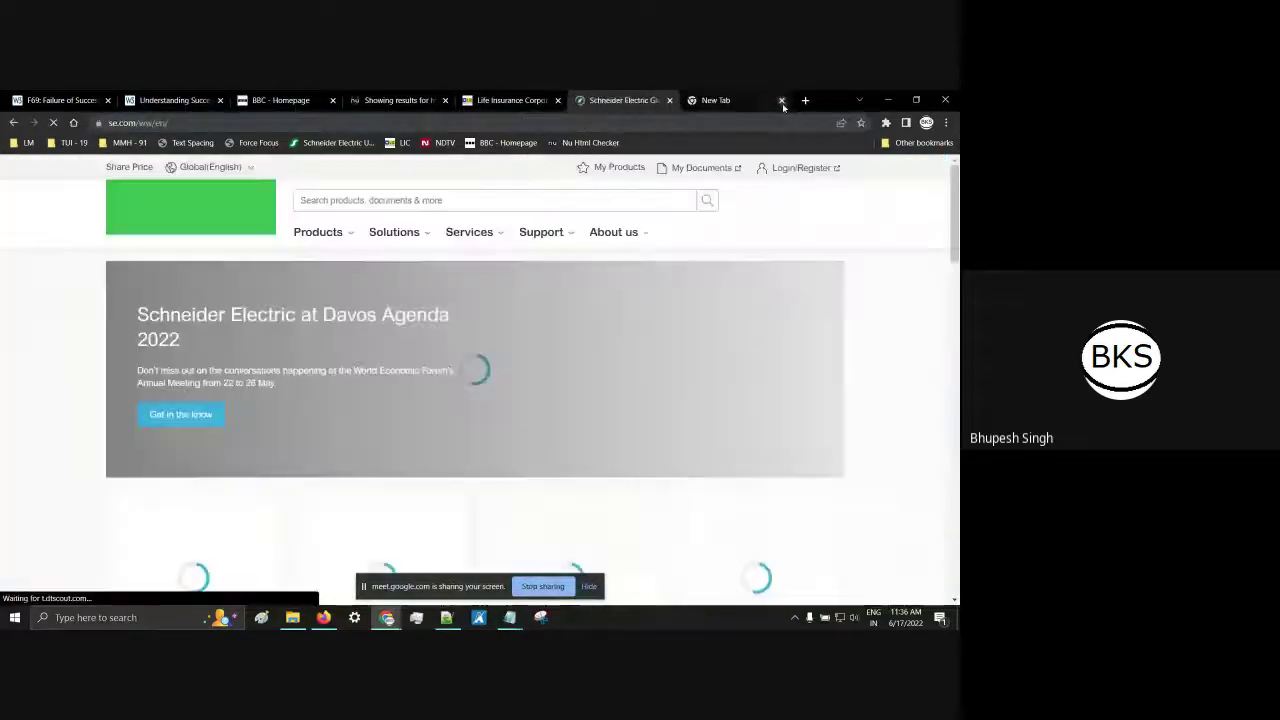
left_click(782, 101)
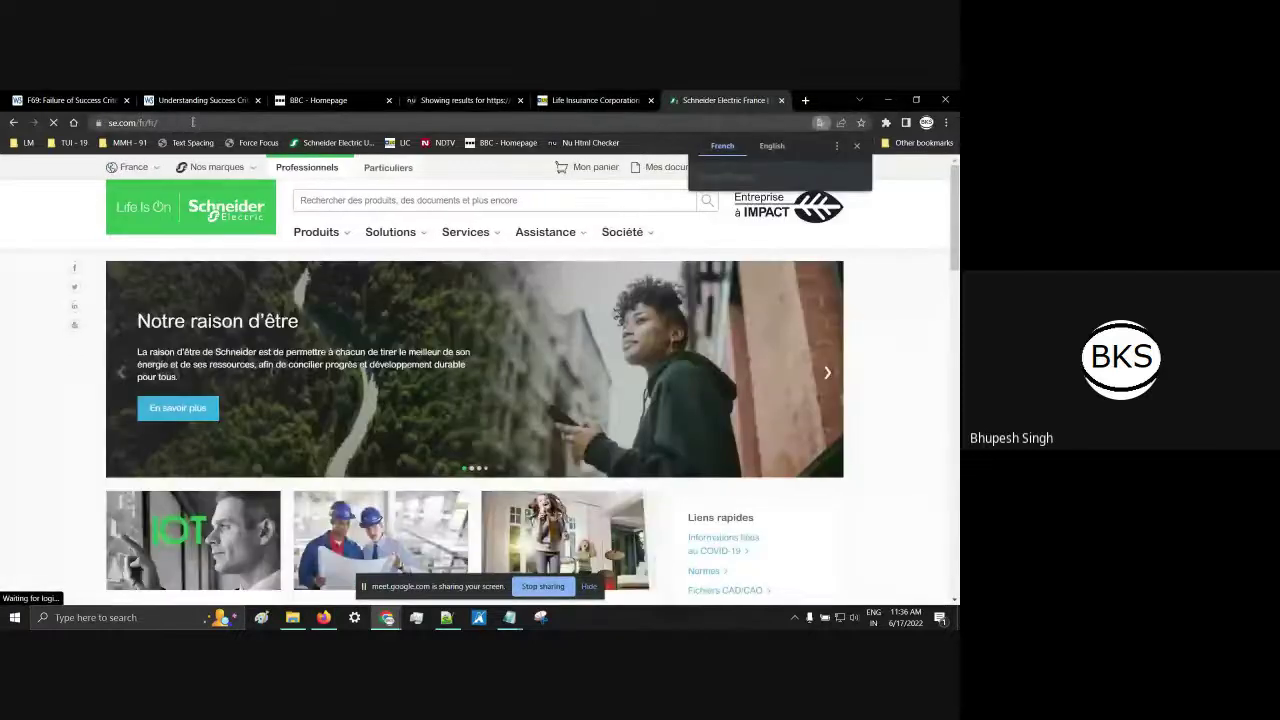
left_click(772, 146)
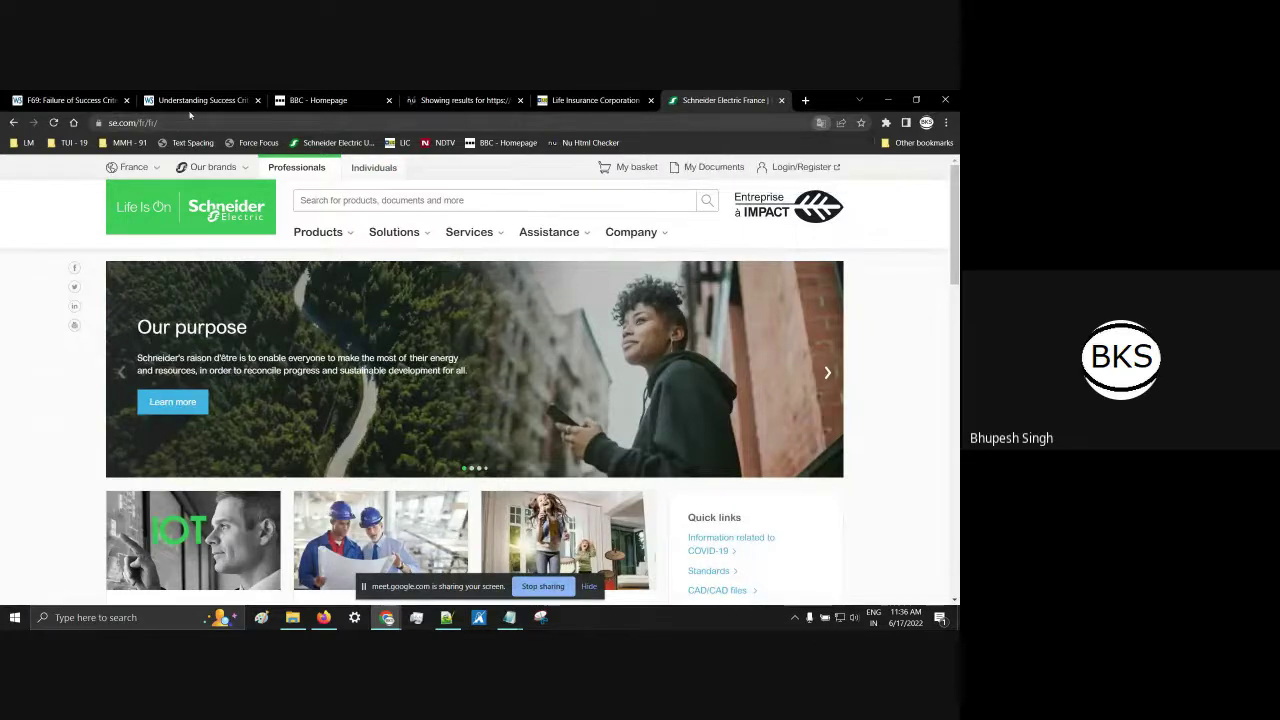
Step: Tab from the address bar to Schneider's Skip to main content link and activate it
left_click(193, 124)
key("Tab")
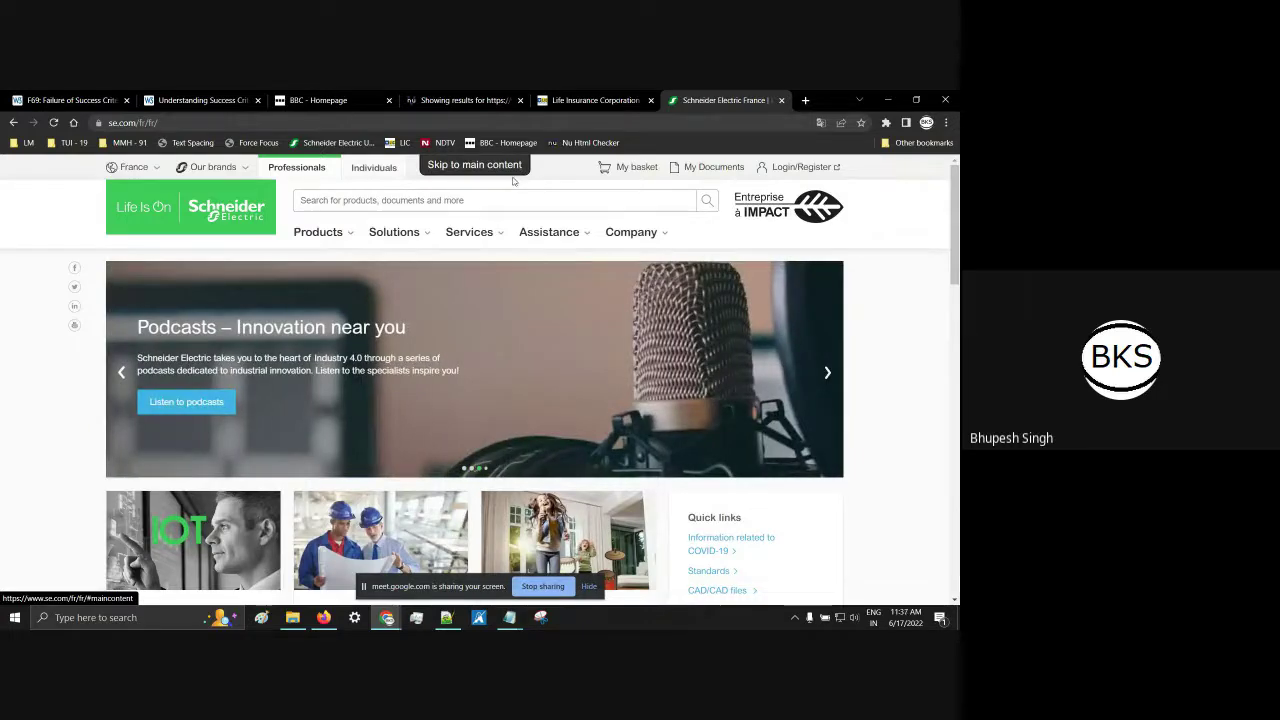
scroll(245, 450, "down", 1)
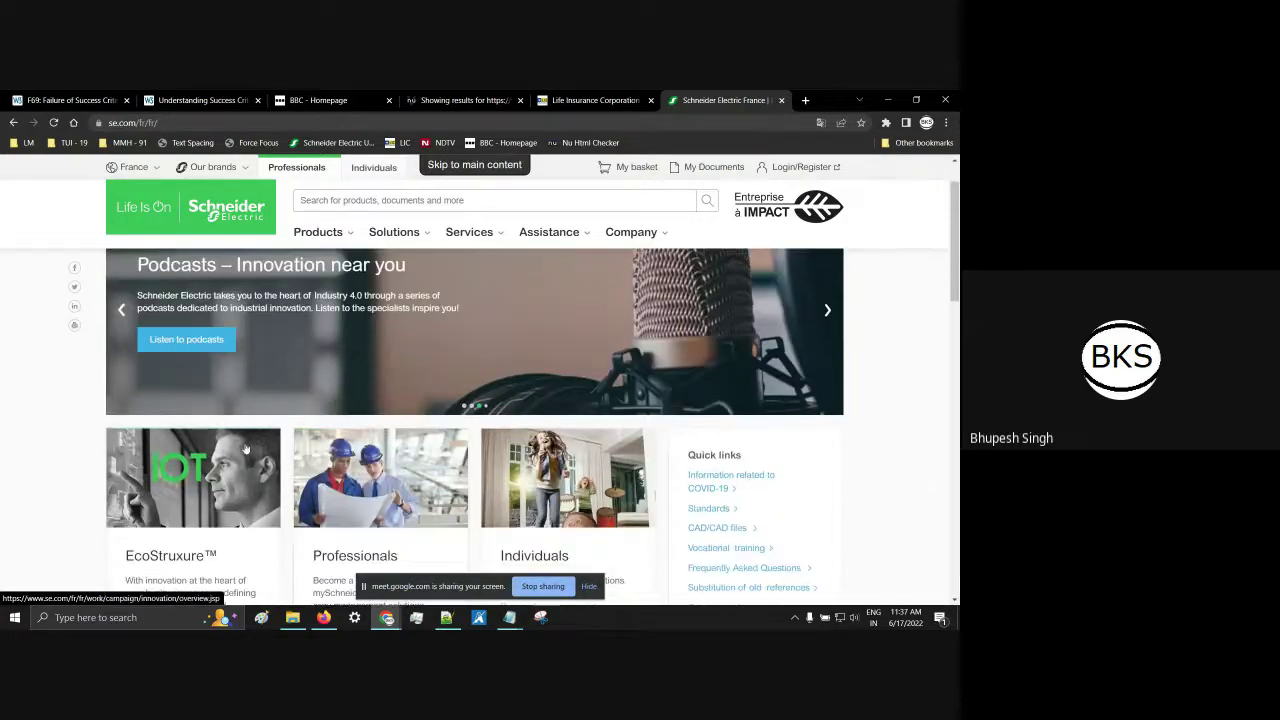
scroll(647, 493, "up", 1)
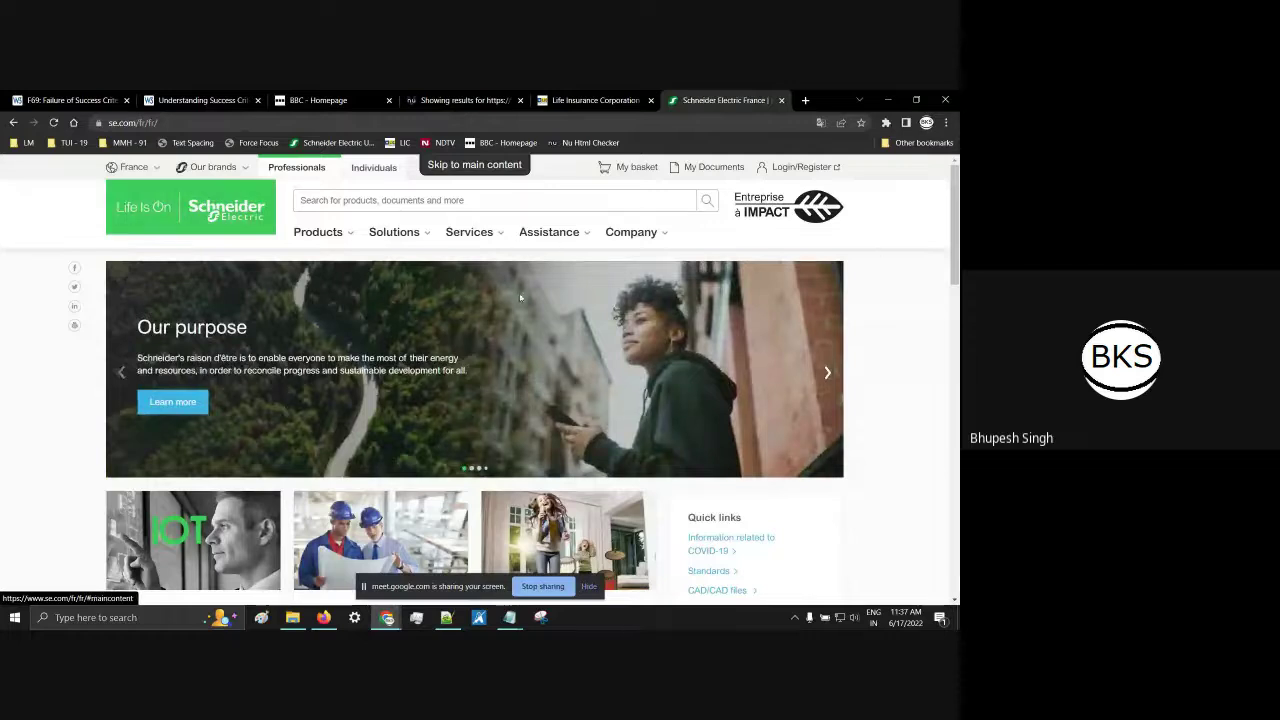
scroll(540, 340, "down", 4)
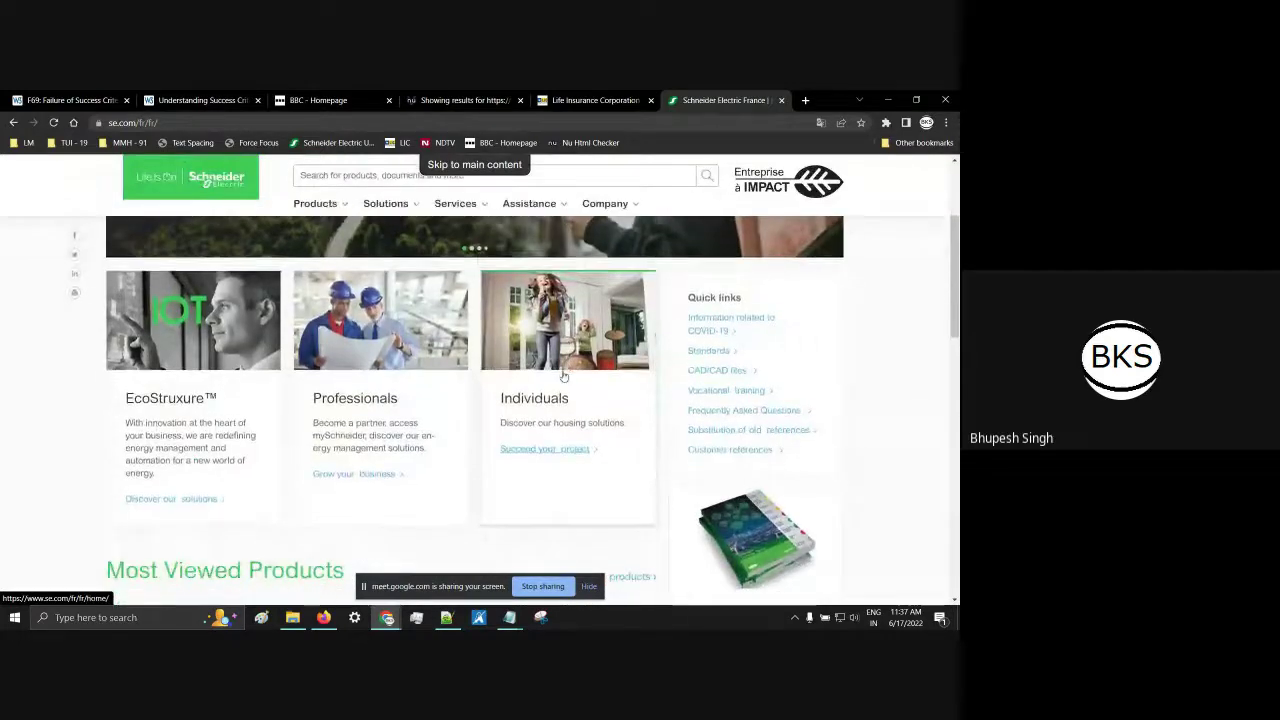
scroll(563, 376, "down", 2)
scroll(534, 358, "up", 5)
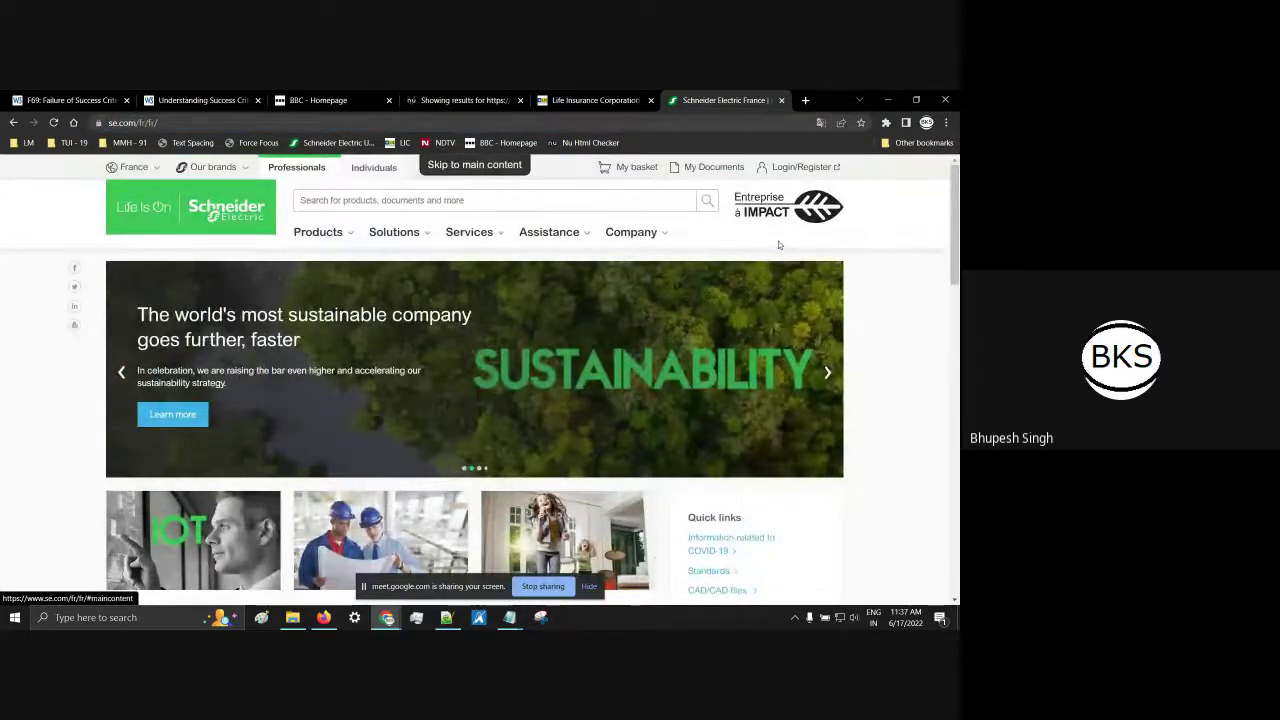
key("Return")
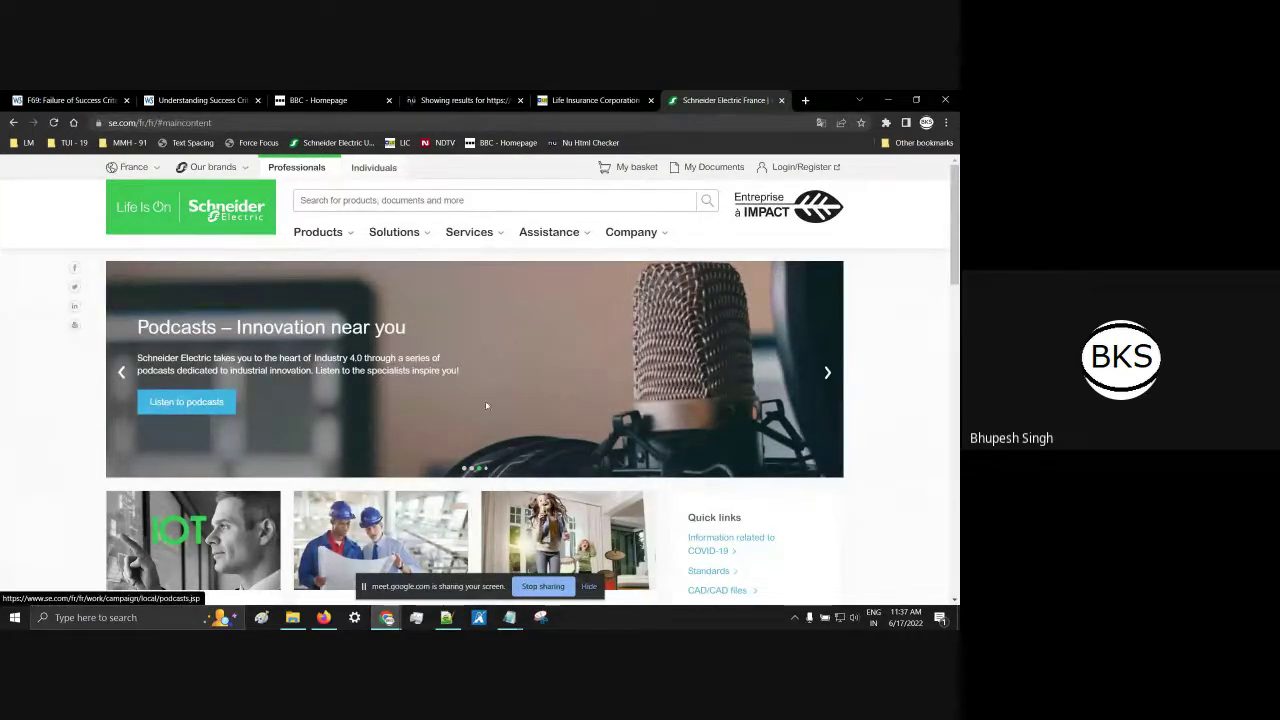
scroll(460, 408, "down", 2)
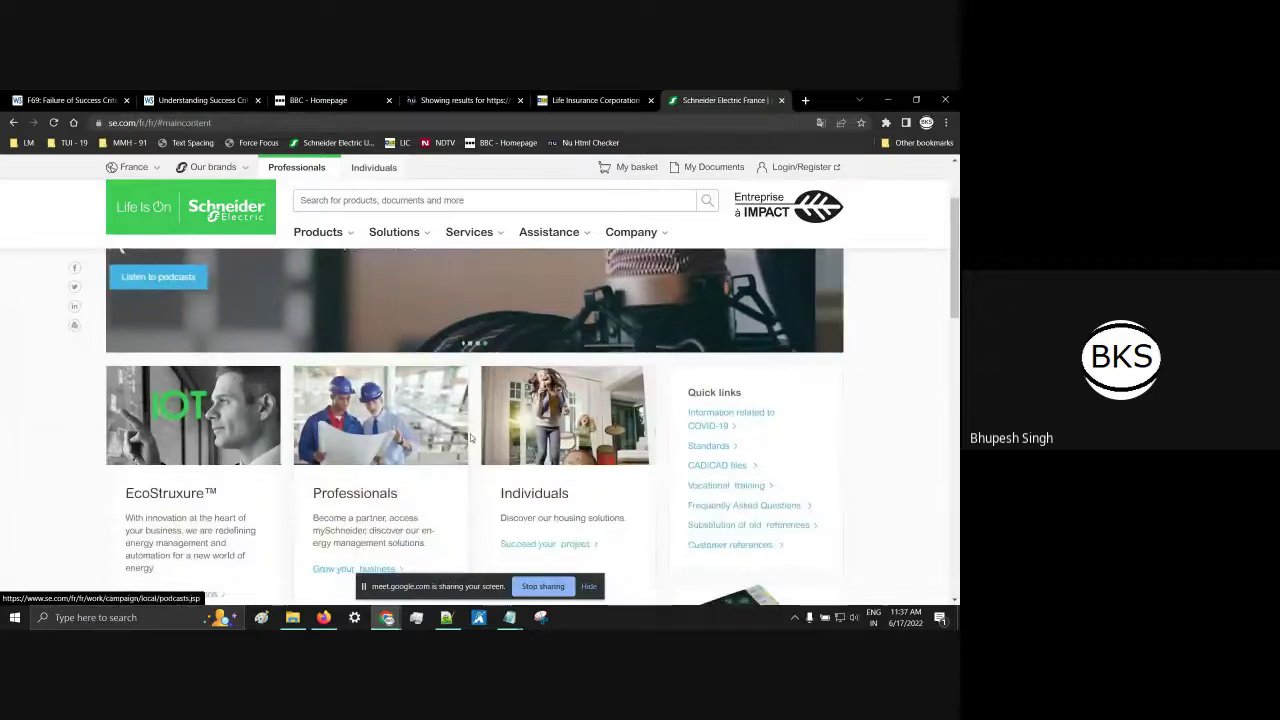
scroll(465, 440, "up", 2)
Step: Load bbc in a new tab and activate its skip-to-content link
left_click(805, 101)
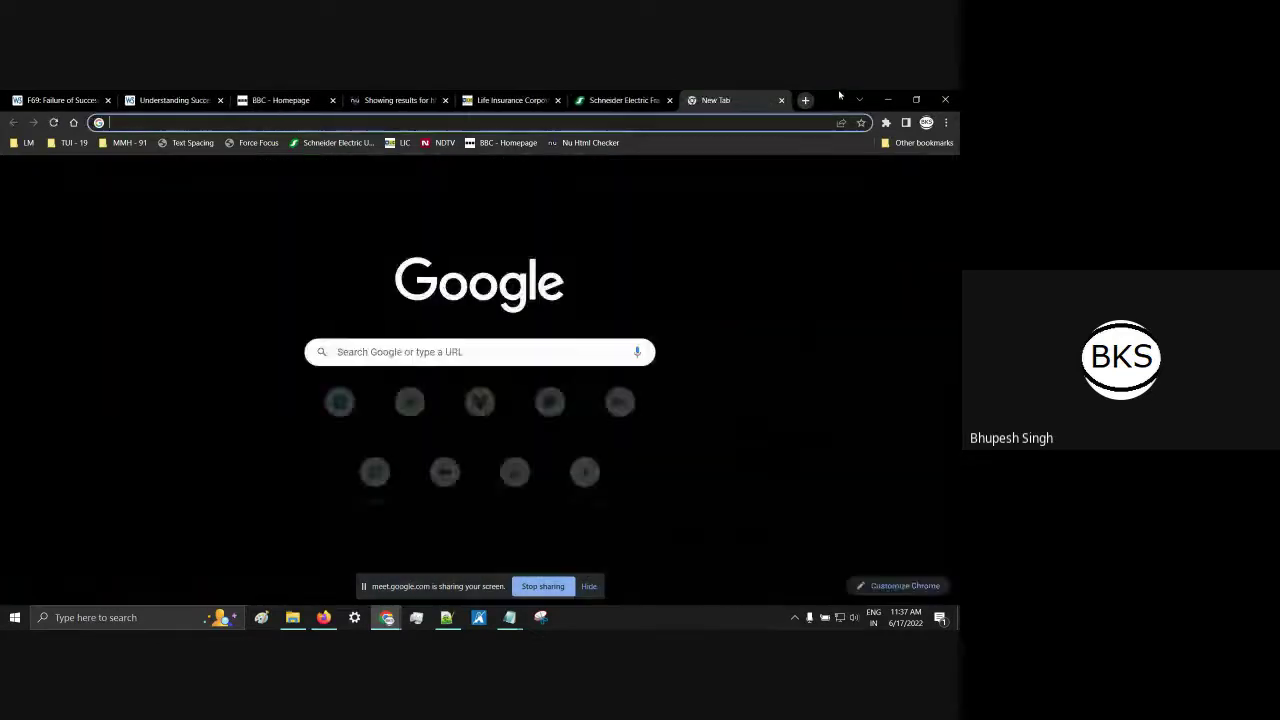
type("bbc")
key("Return")
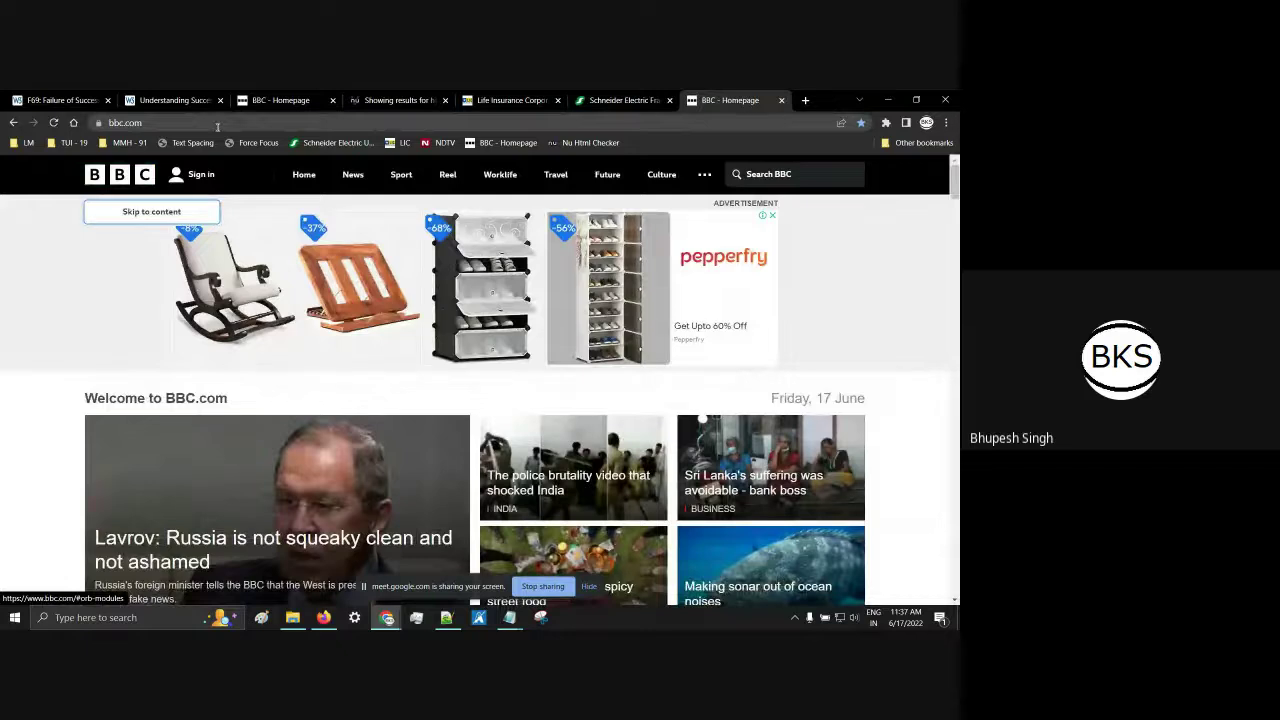
key("Return")
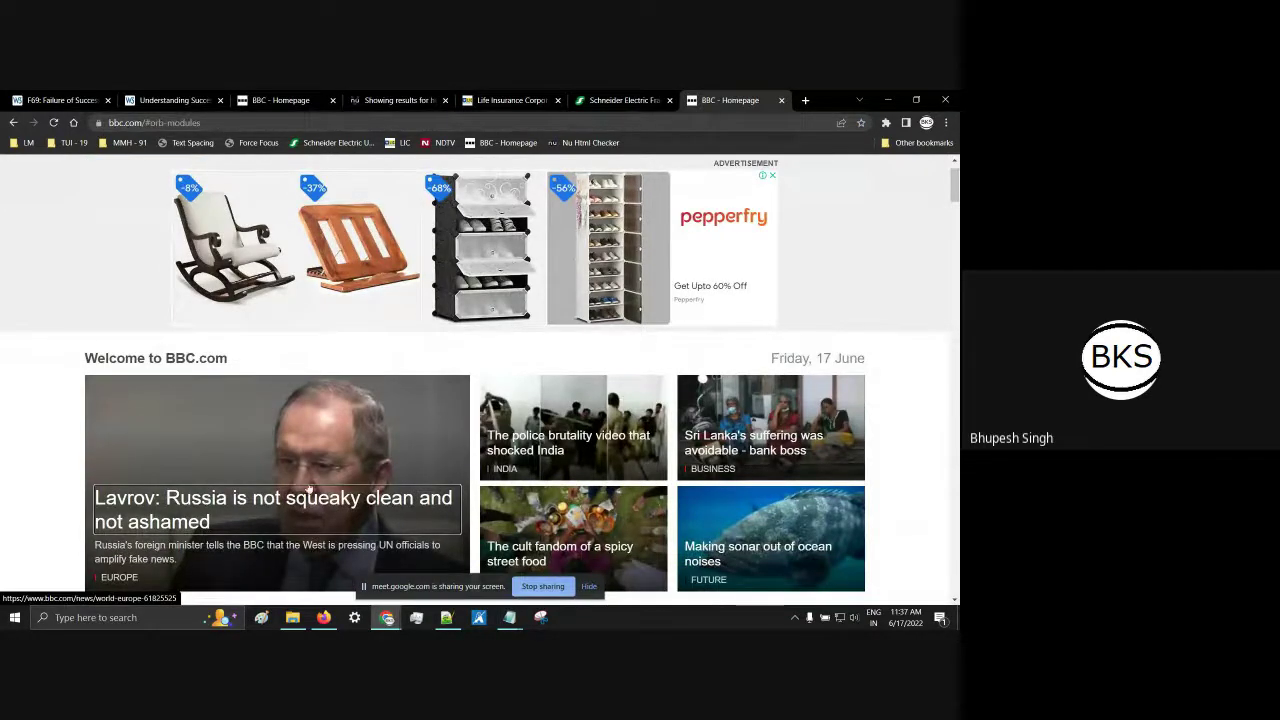
scroll(266, 190, "up", 1)
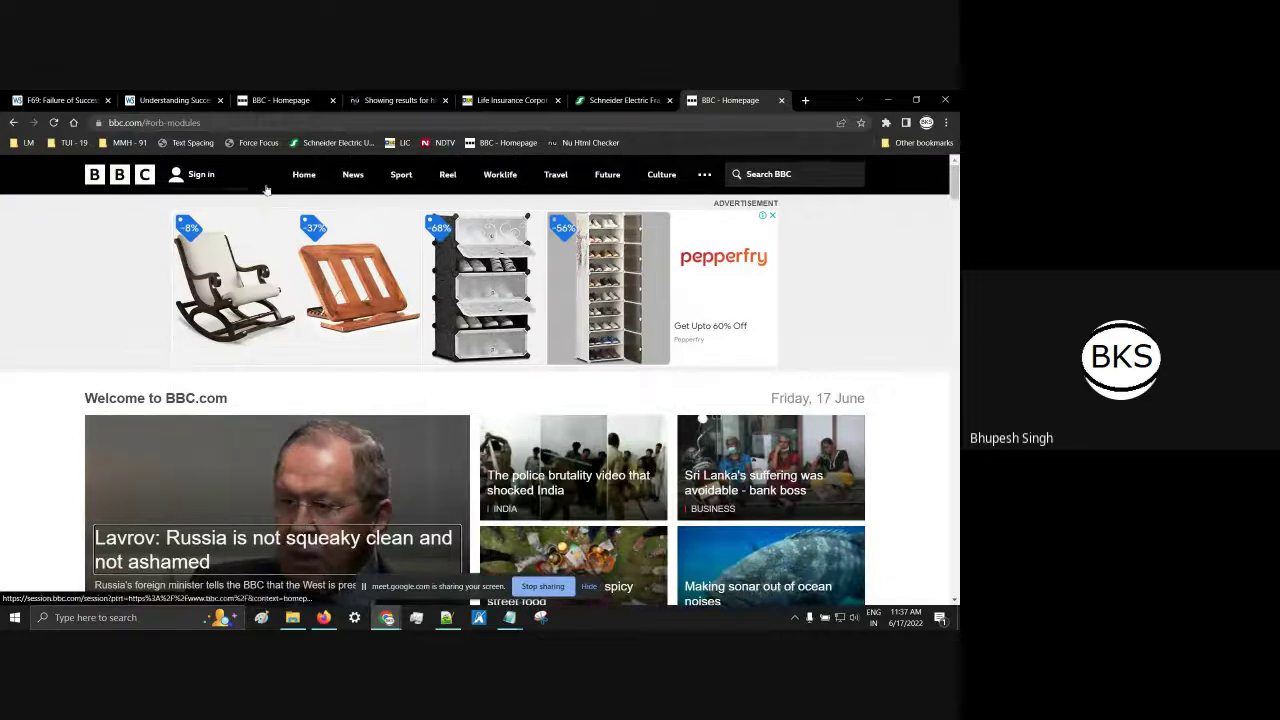
Step: Tab forward and back through BBC's navigation, skip to the Lavrov headline, then return to LIC
key("Tab")
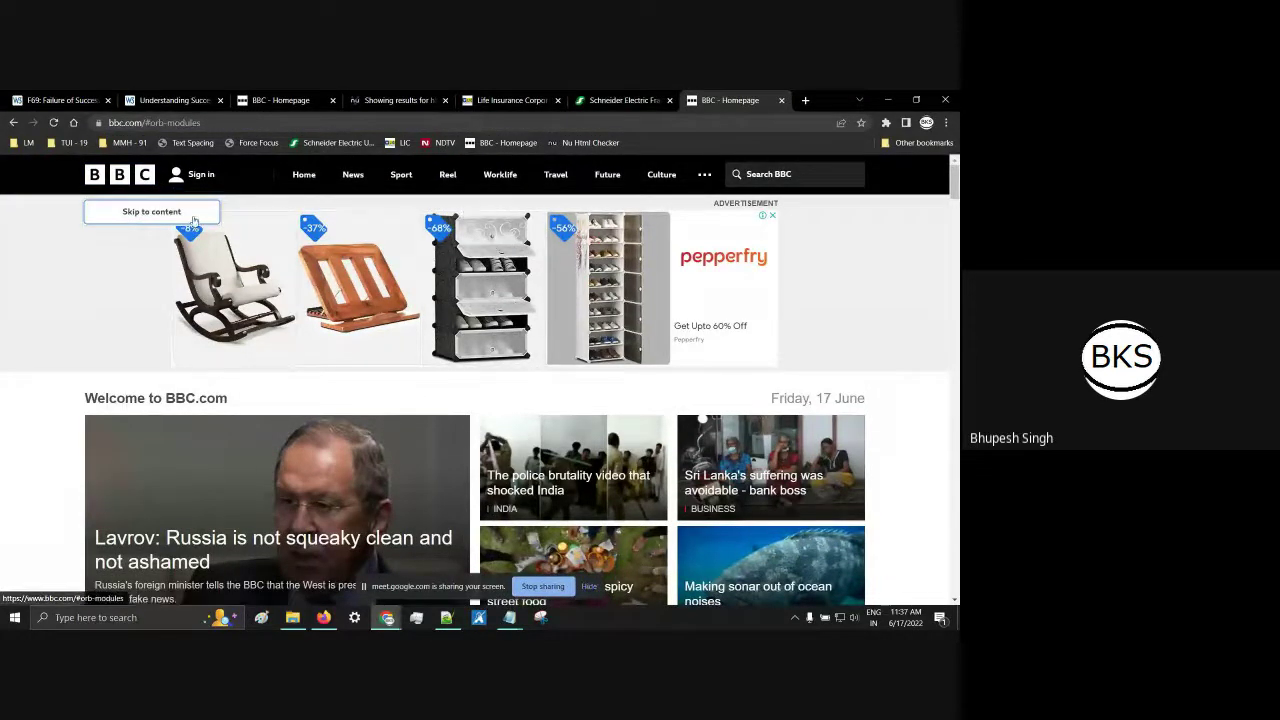
key("Tab")
key("Tab")
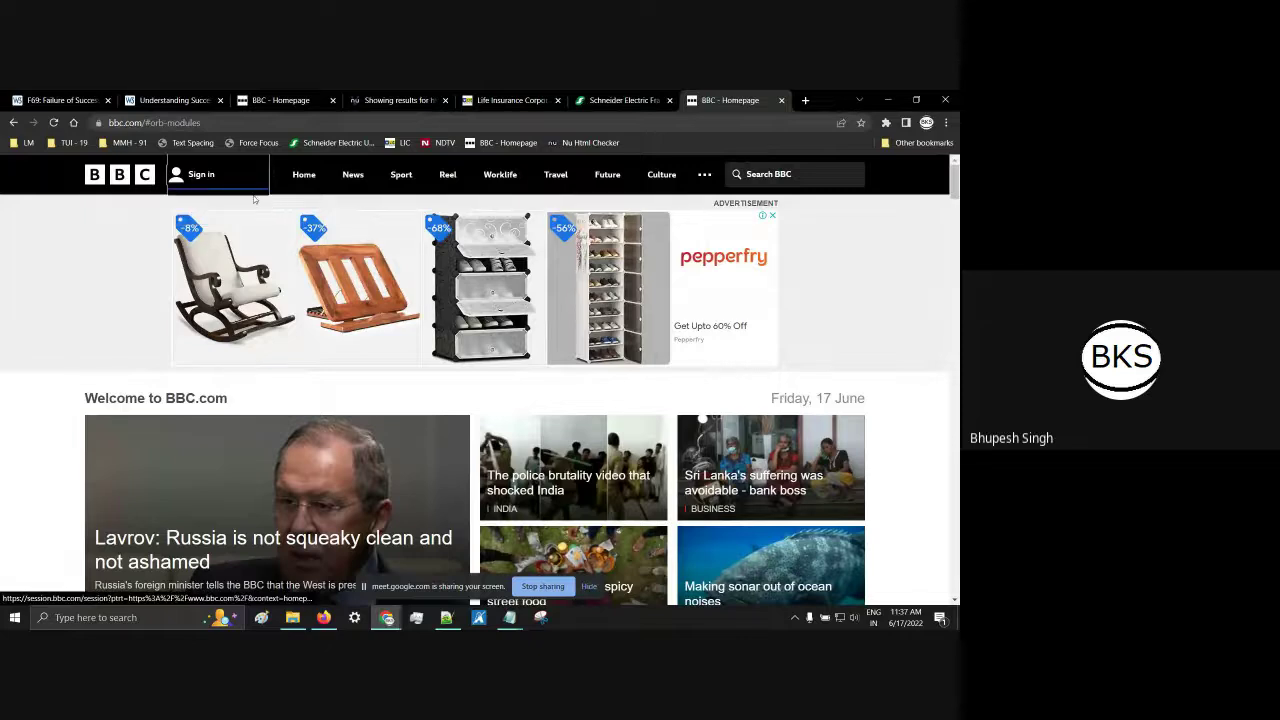
key("Tab")
key("Tab")
key("Tab")
key("Tab")
key("Tab")
key("Tab")
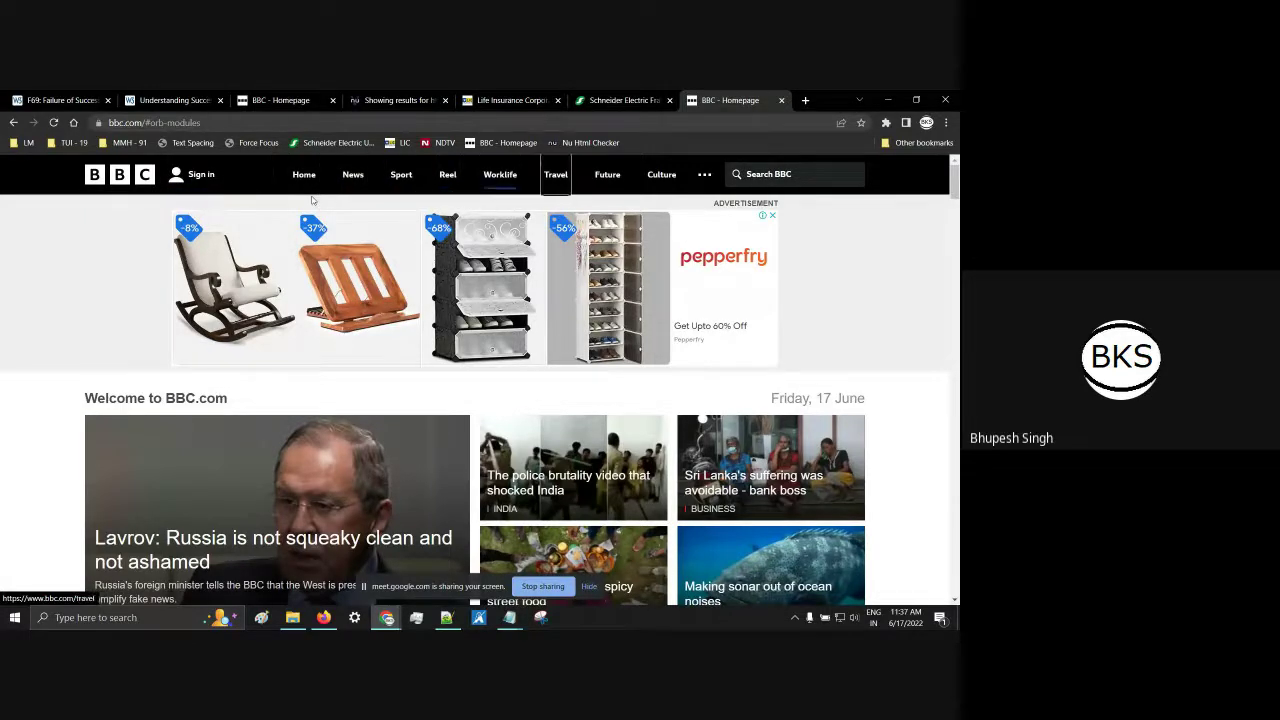
key("Tab")
key("Tab")
key("Tab")
key("Tab")
key("Tab")
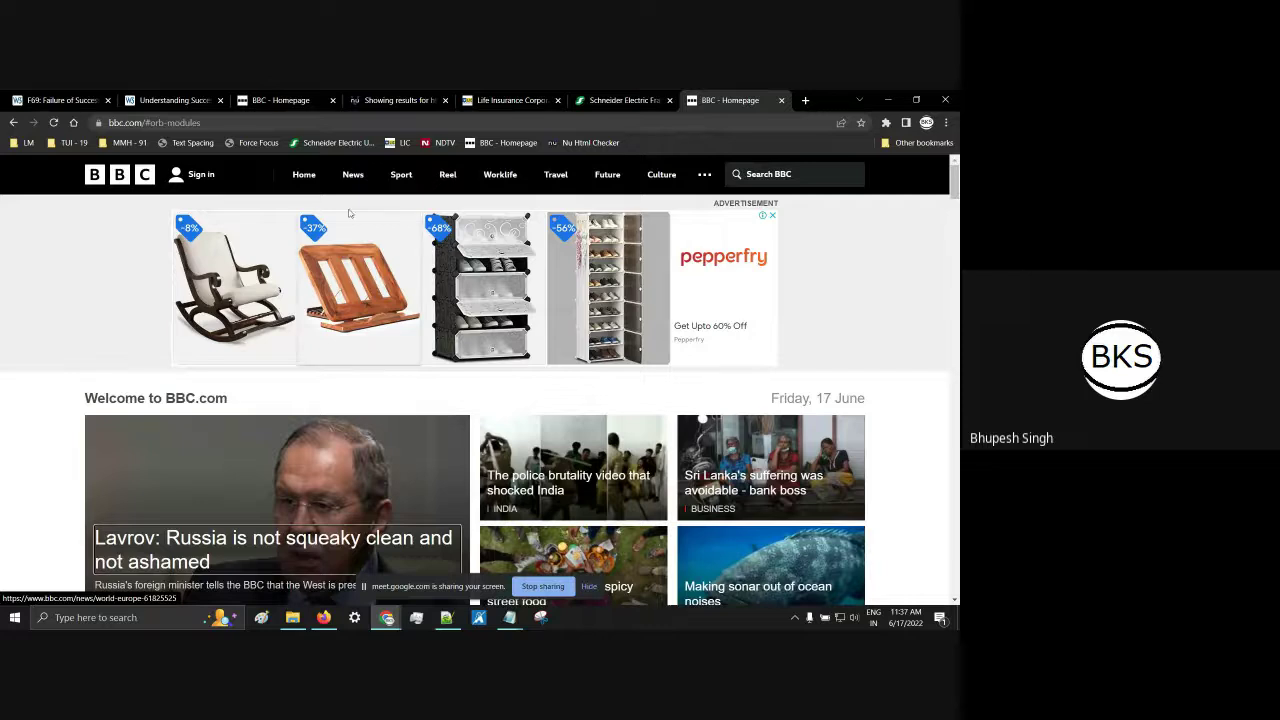
key("shift+Tab")
key("shift+Tab")
key("shift+Tab")
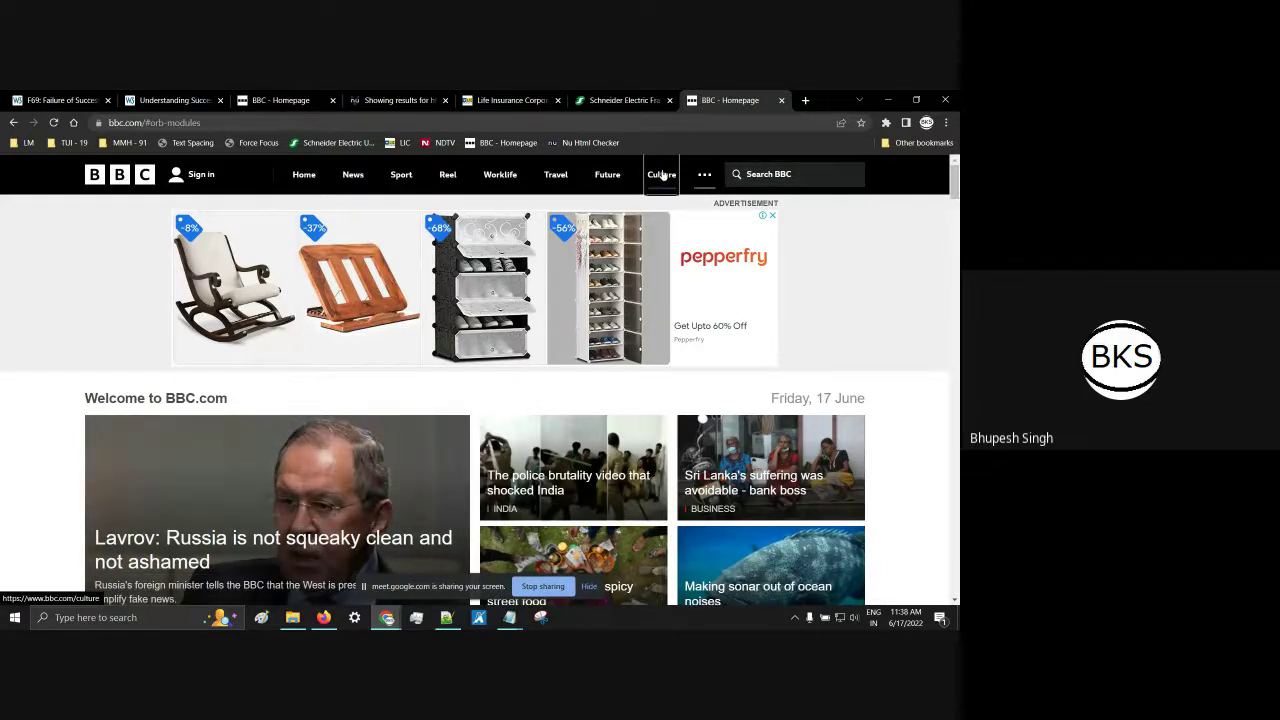
key("shift+Tab")
key("shift+Tab")
key("shift+Tab")
key("shift+Tab")
key("shift+Tab")
key("shift+Tab")
key("shift+Tab")
key("shift+Tab")
key("shift+Tab")
key("shift+Tab")
key("shift+Tab")
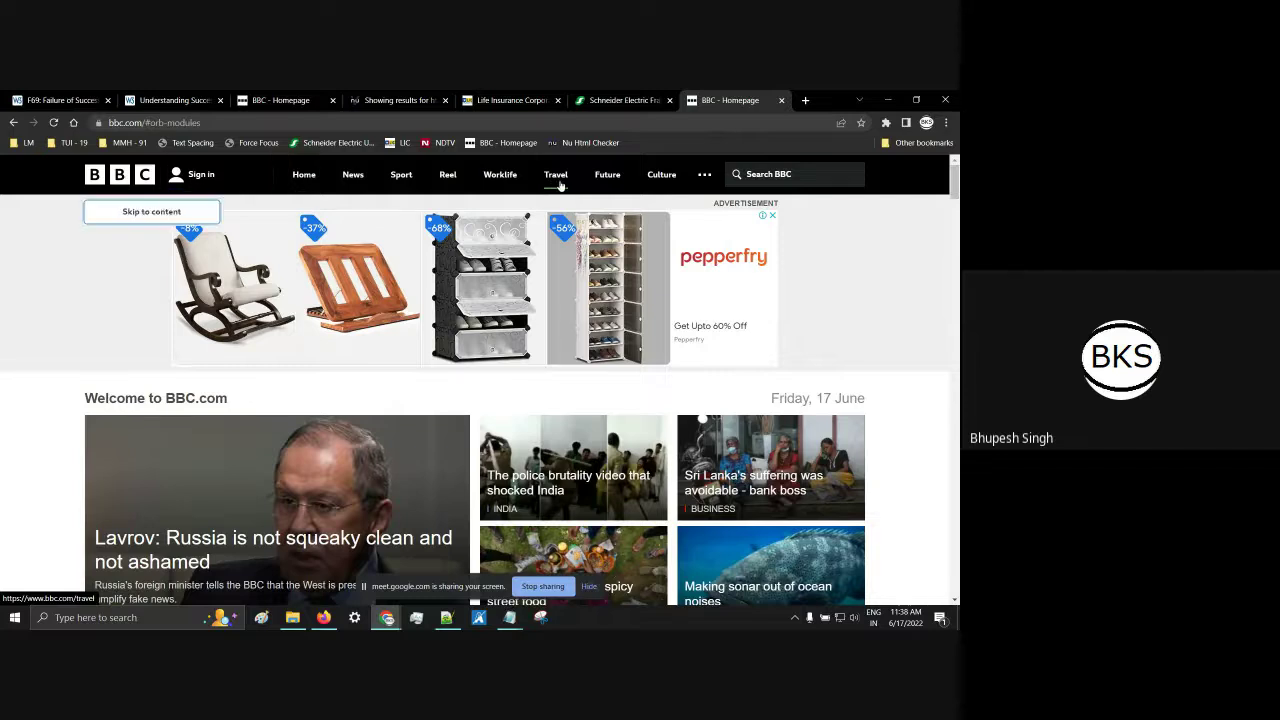
key("Return")
key("Tab")
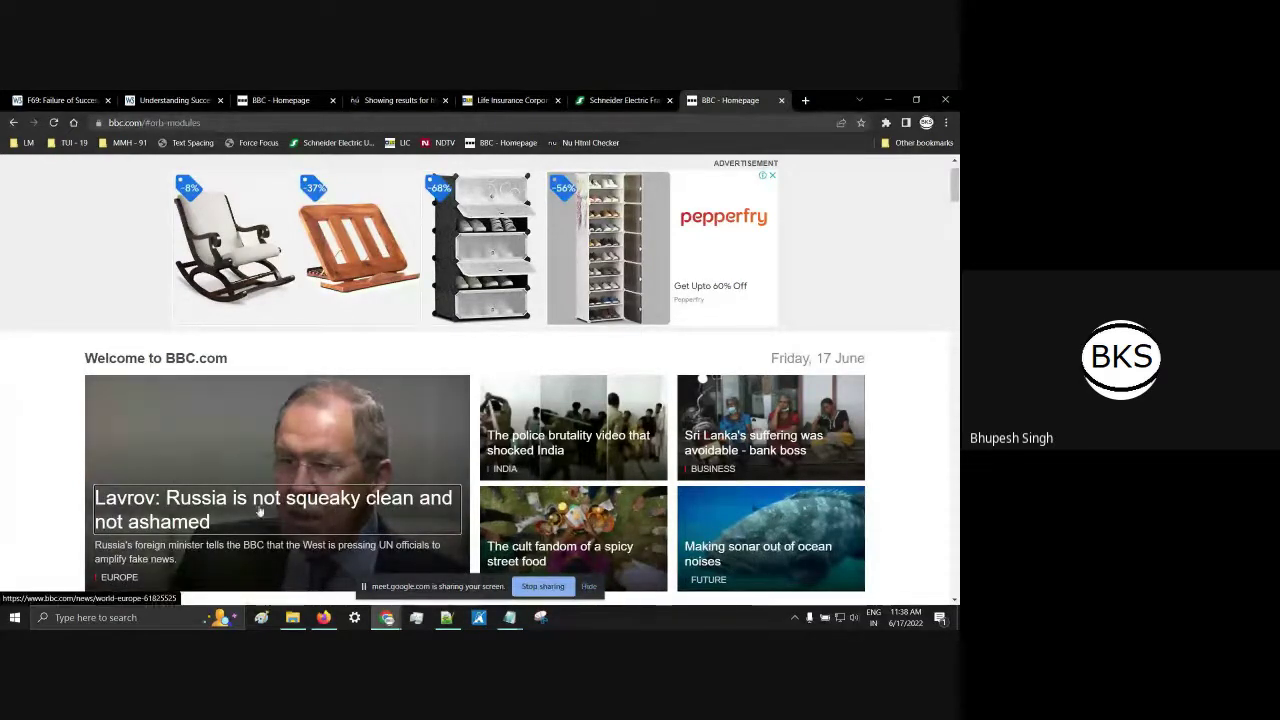
left_click(509, 99)
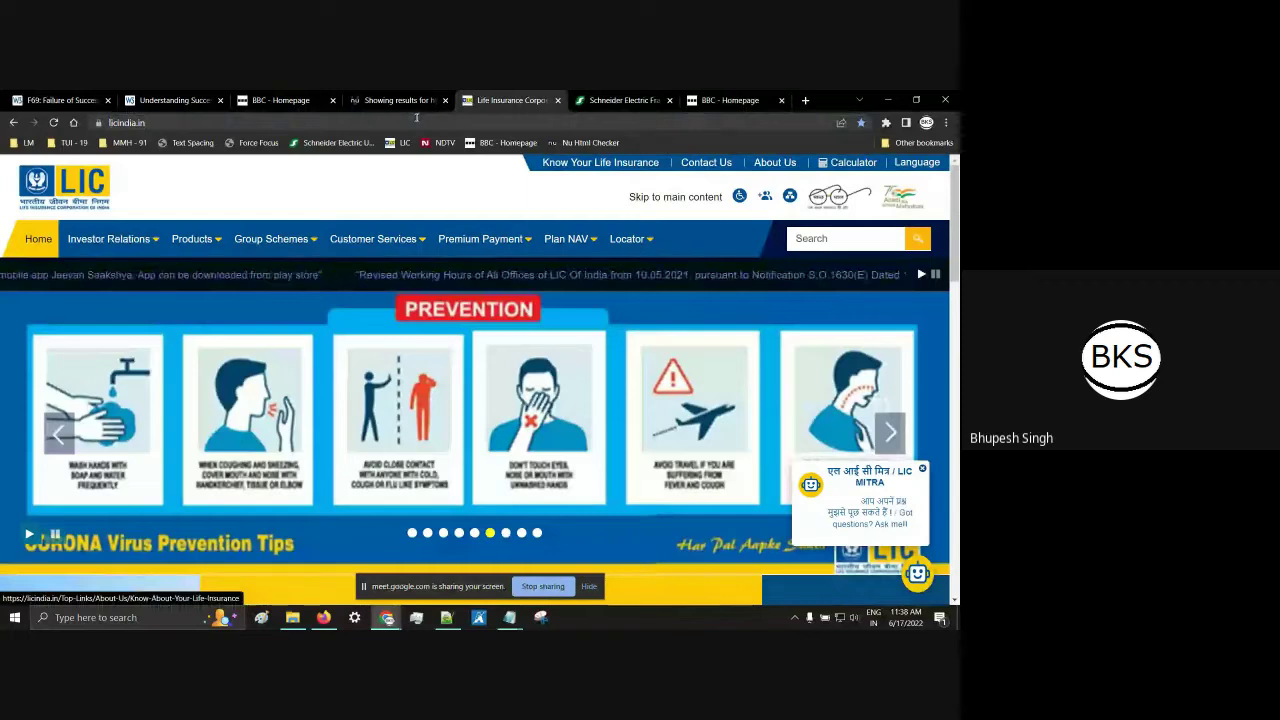
Step: Turn on Force Focus outlines and Tab through LIC's top links to Skip to main content
left_click(259, 144)
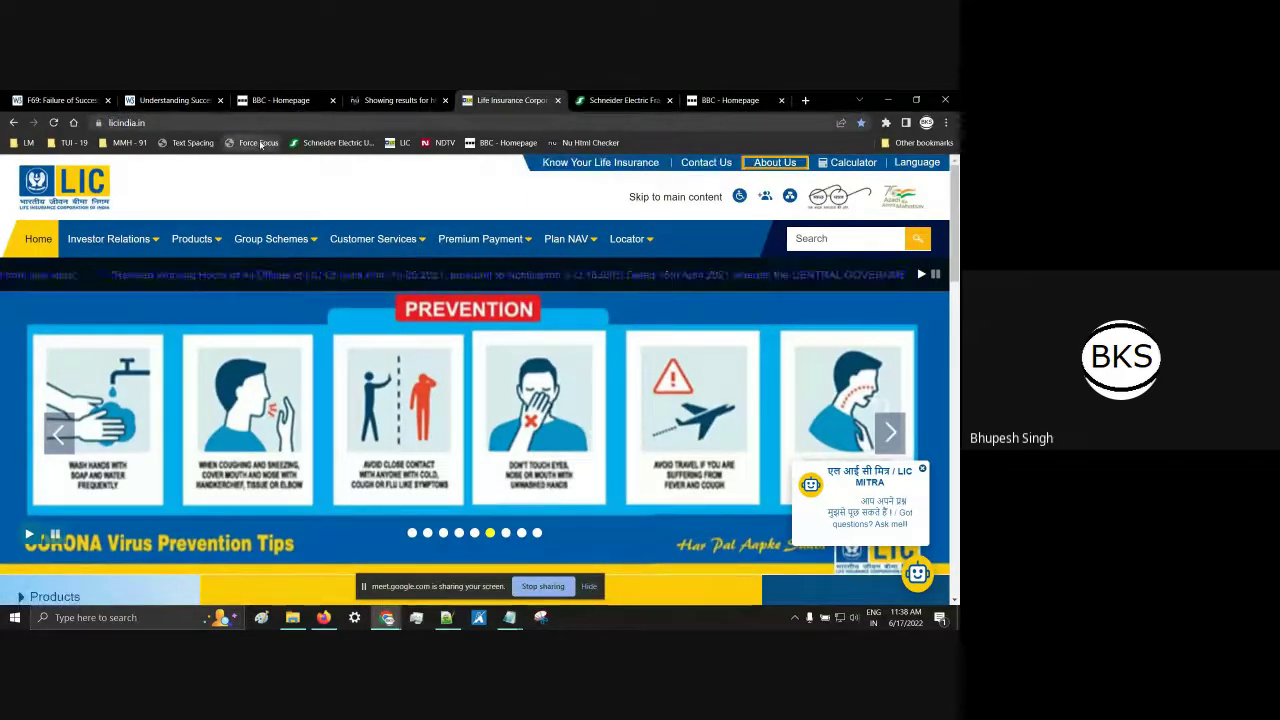
left_click(252, 124)
key("Tab")
key("Tab")
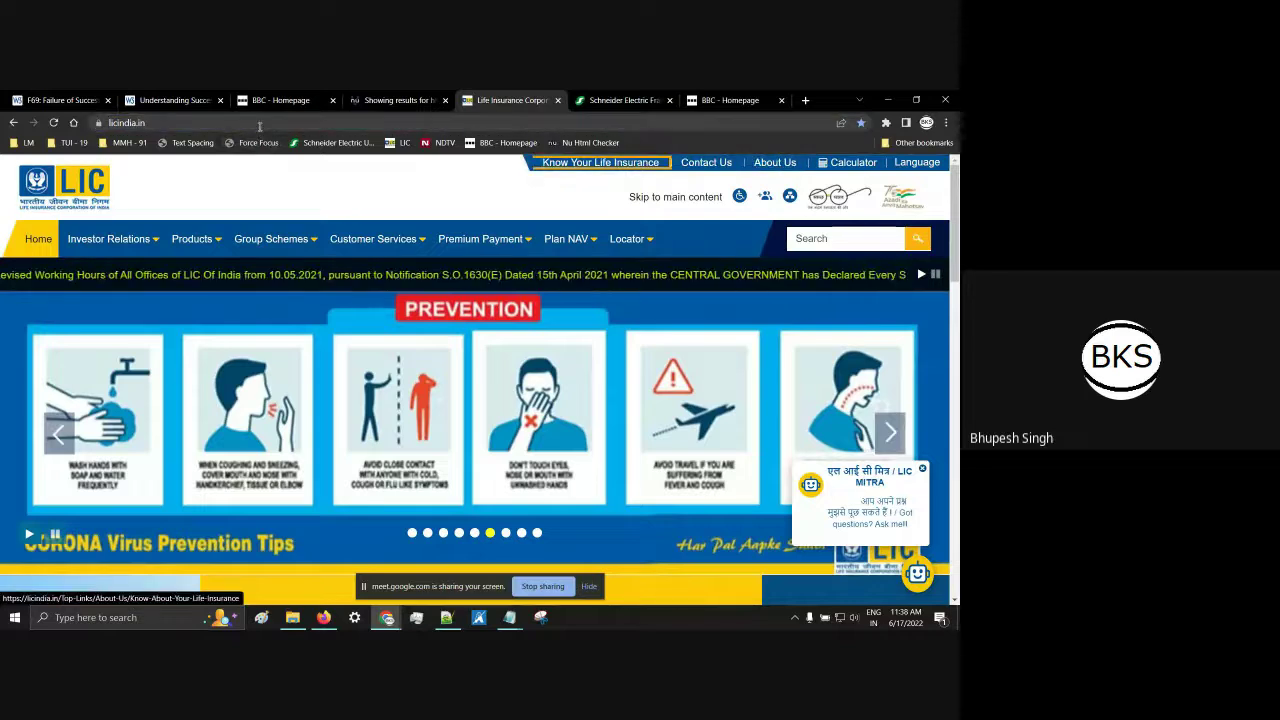
key("Tab")
key("Tab")
key("Tab")
key("Tab")
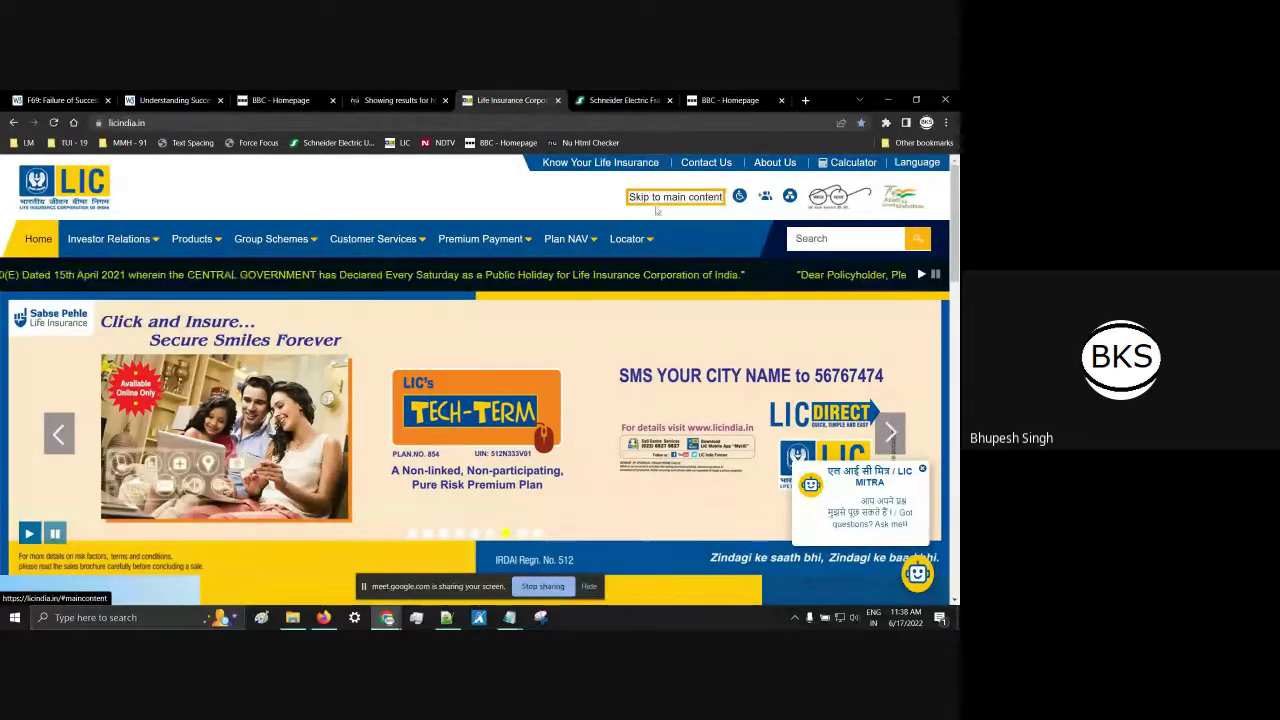
left_click(739, 196)
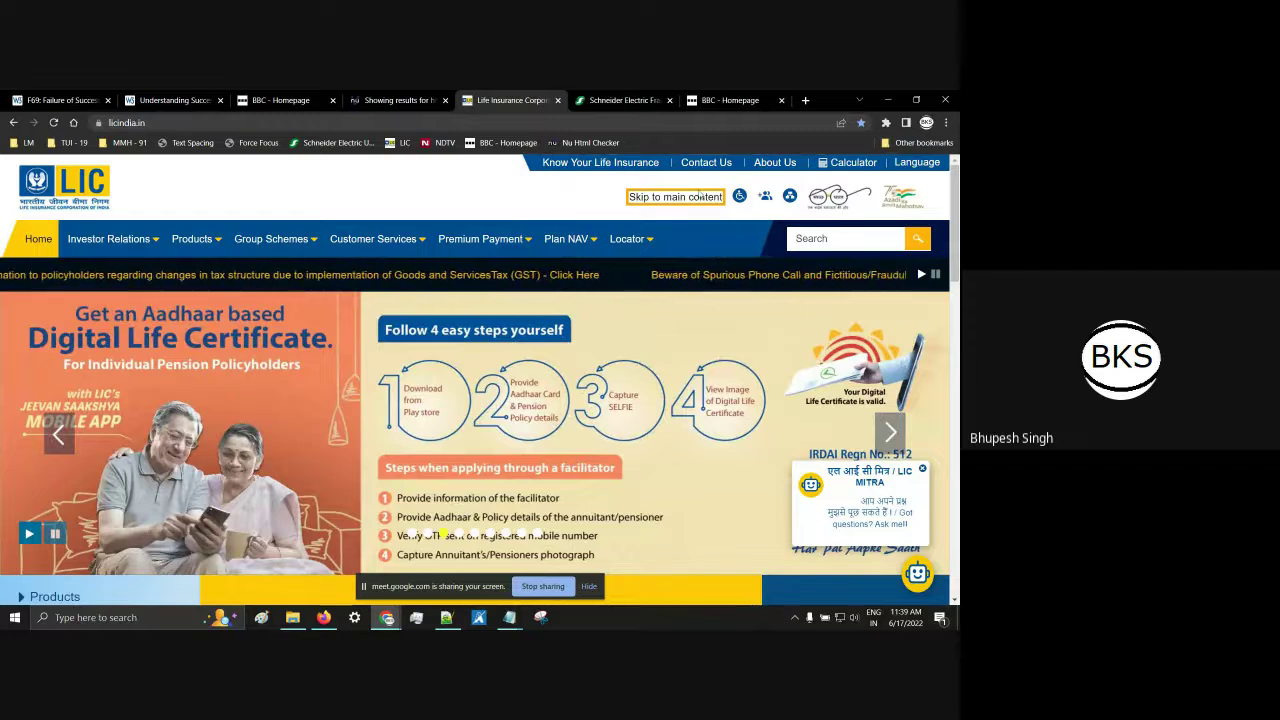
Step: View LIC's Contact Us page down to the footer and back, then switch to the A11Y TRAINING folder
left_click(688, 163)
scroll(414, 453, "down", 15)
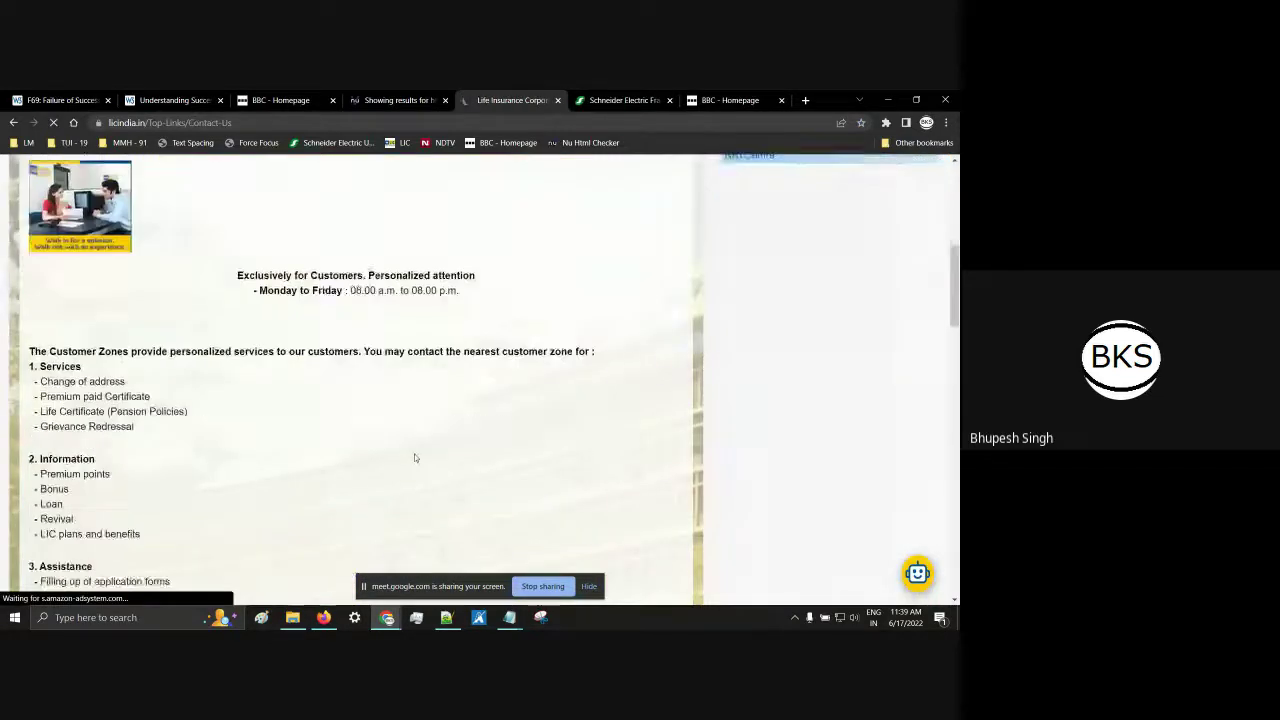
scroll(415, 455, "down", 10)
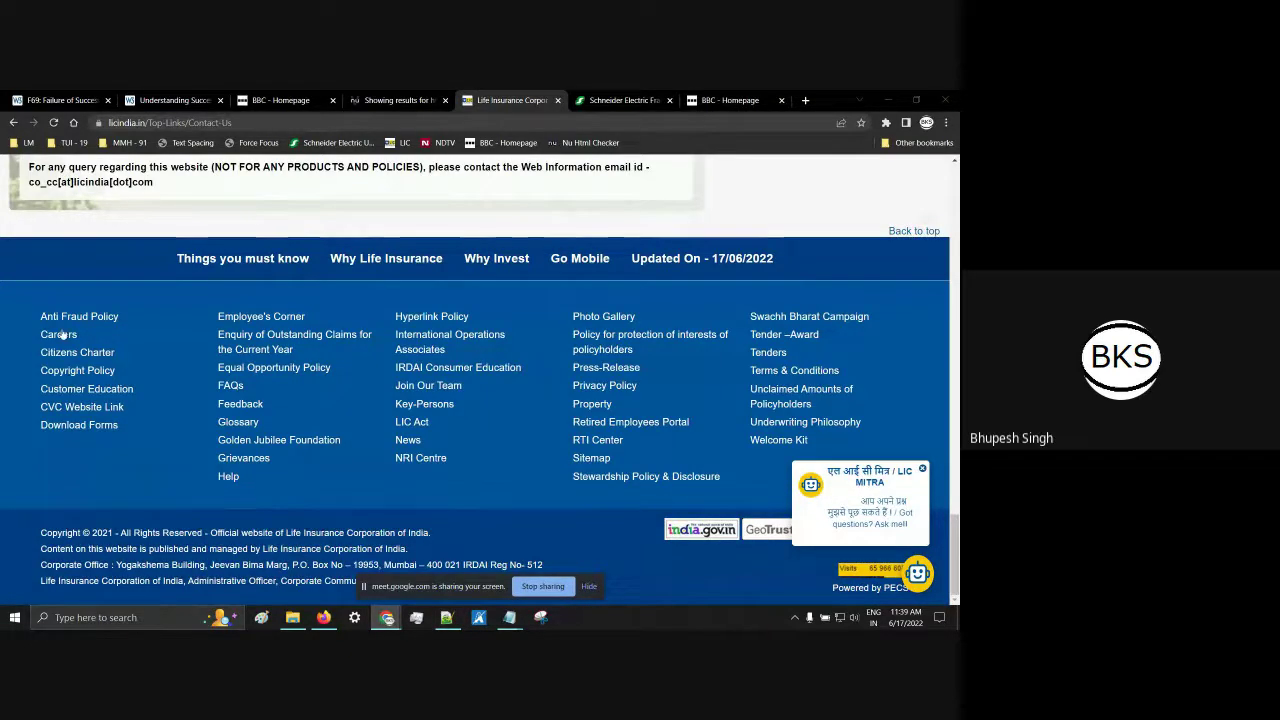
scroll(211, 281, "up", 10)
scroll(211, 281, "up", 5)
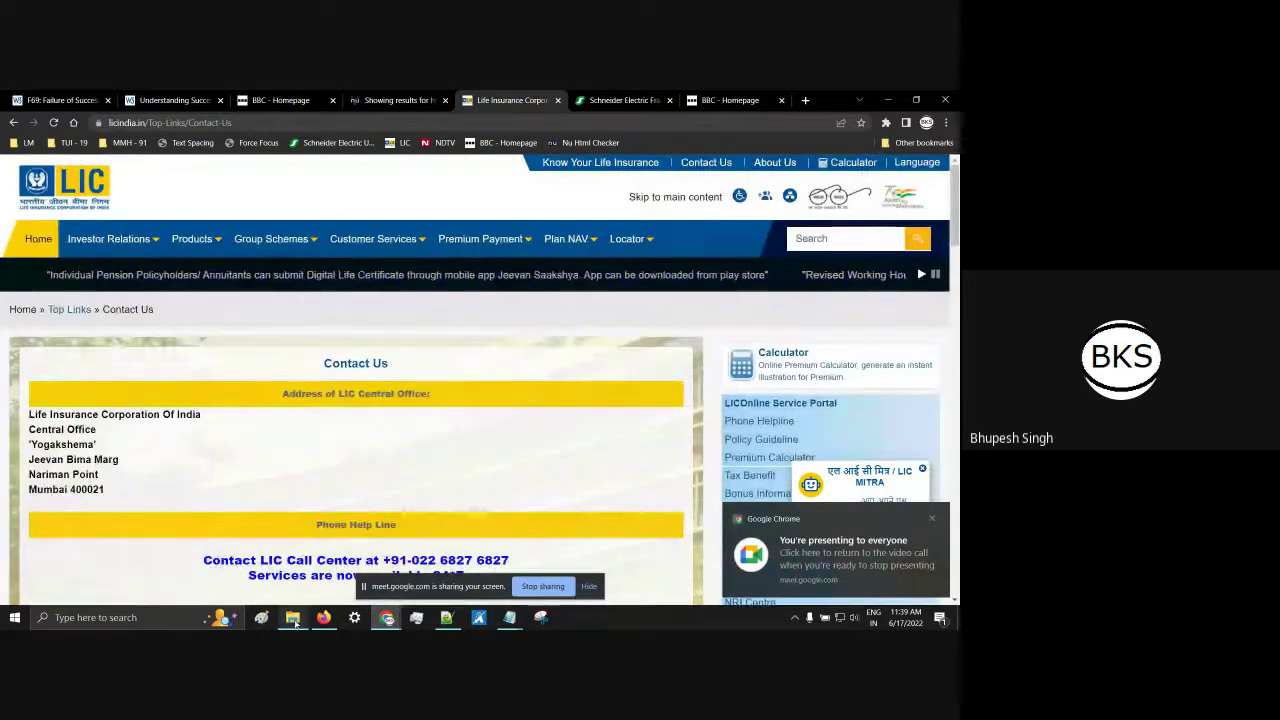
key("alt+Tab")
left_click(190, 198)
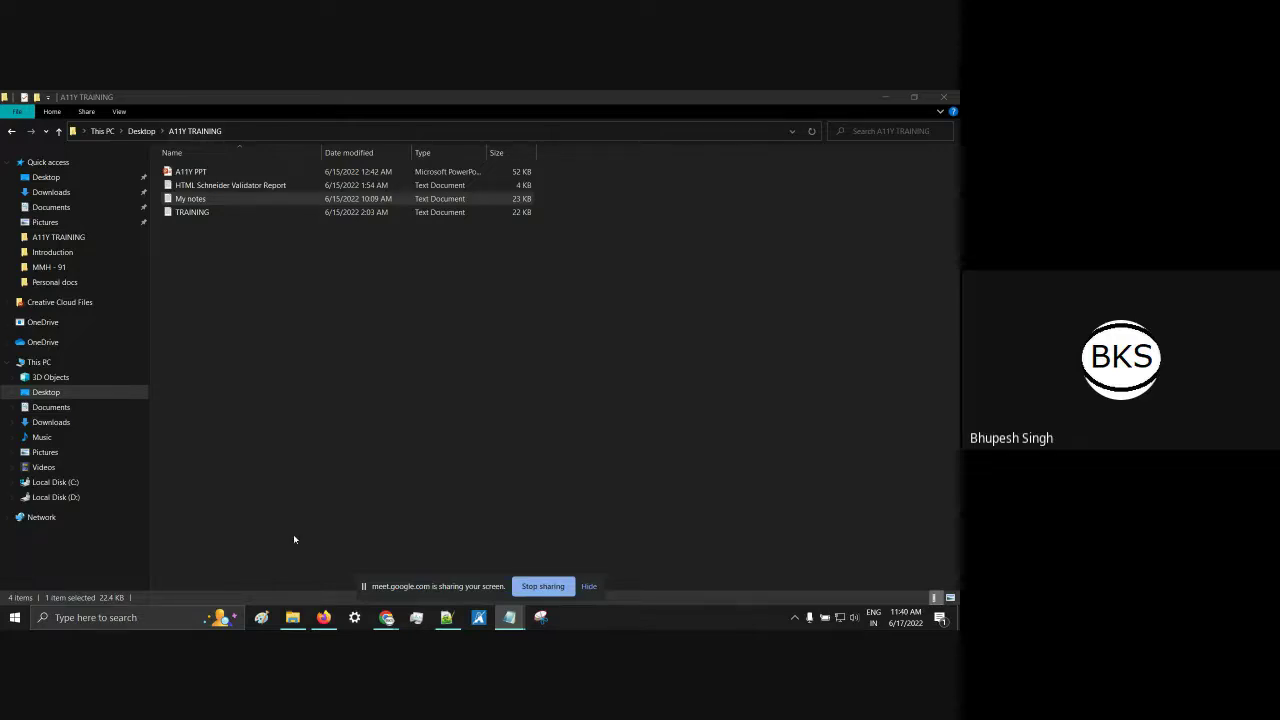
Step: Back in Chrome, paste and load the ebiz.licindia.in D2CPM Create Your LIC Account page
mouse_move(386, 615)
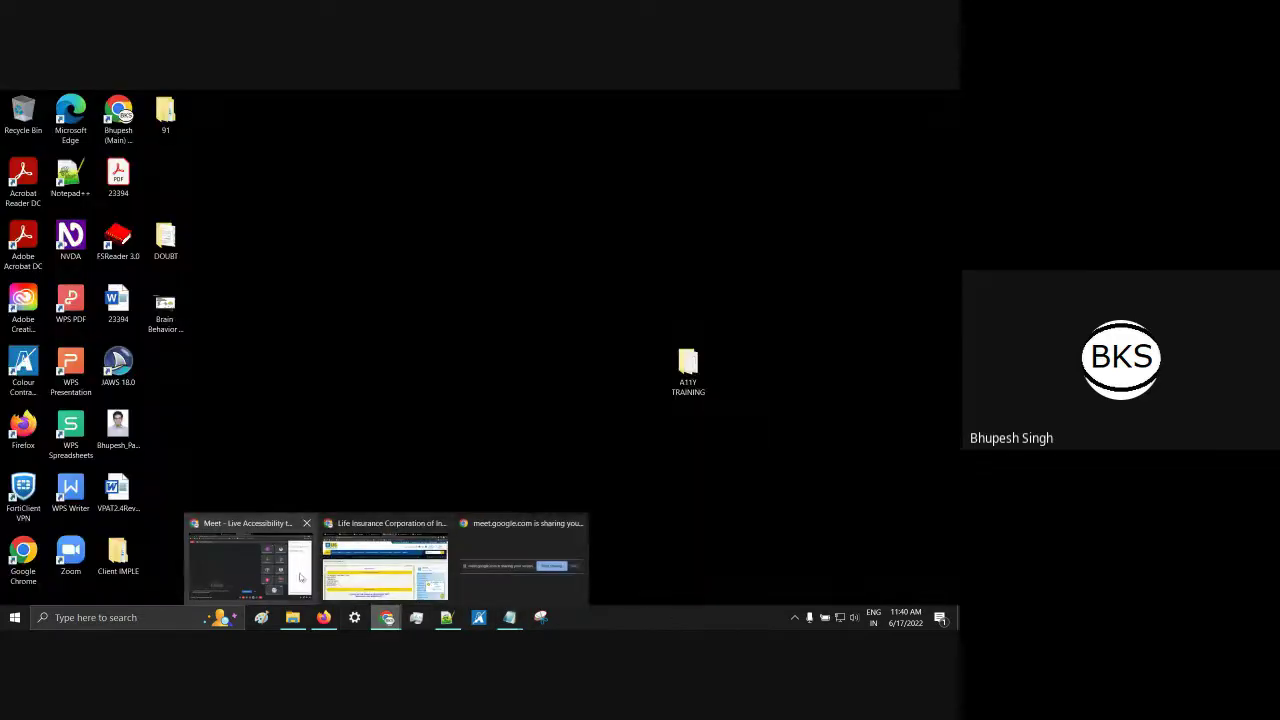
key("alt+Tab")
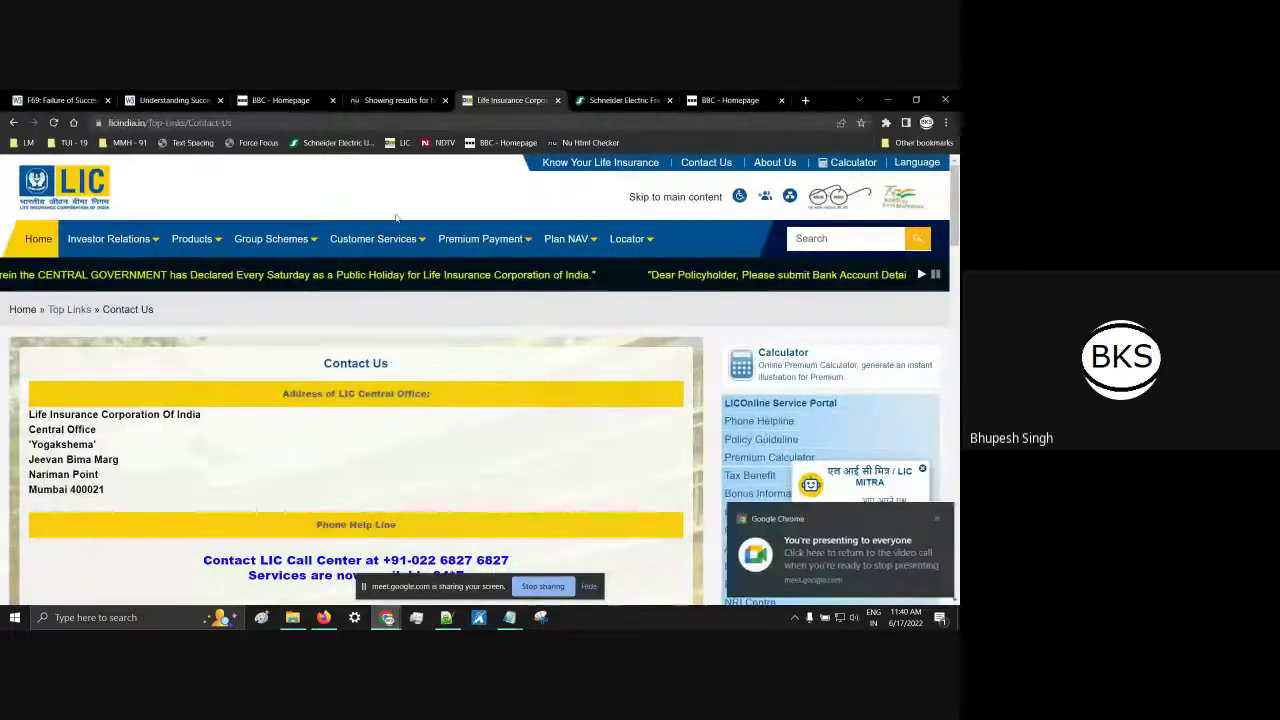
left_click(603, 122)
type("ebiz.licindia.in/D2CPM/#Login")
key("Return")
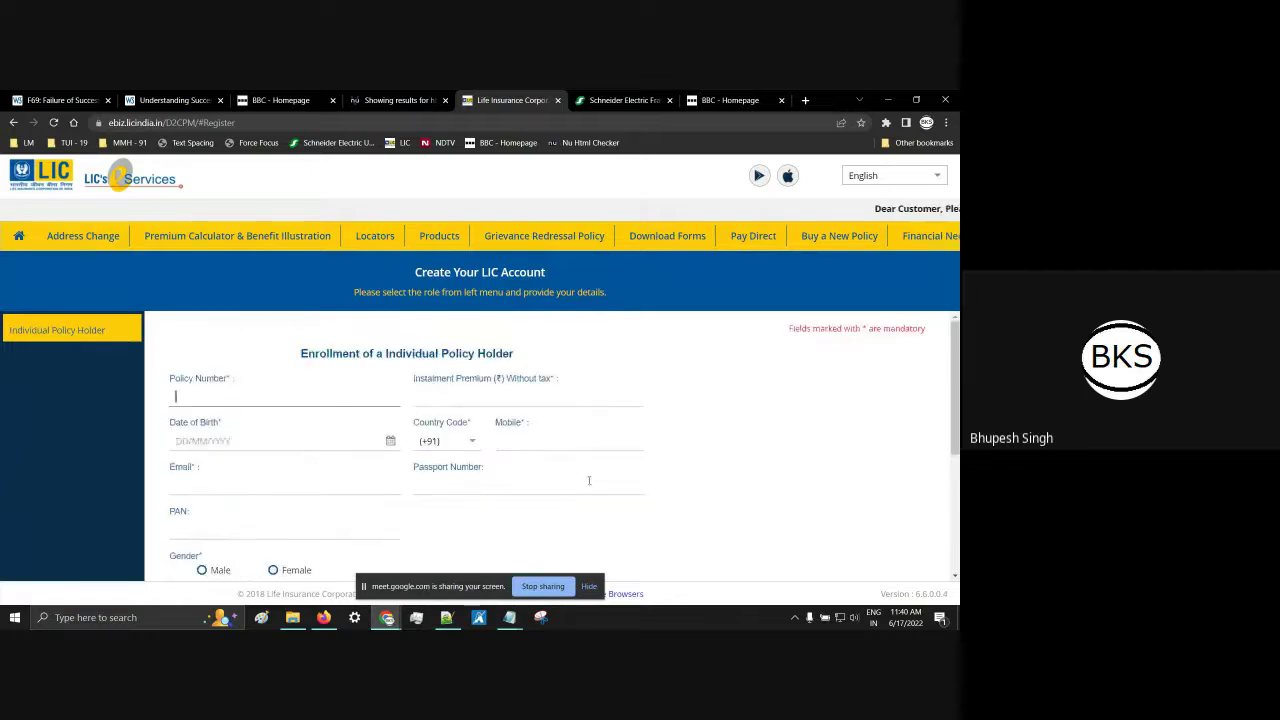
key("ctrl+minus")
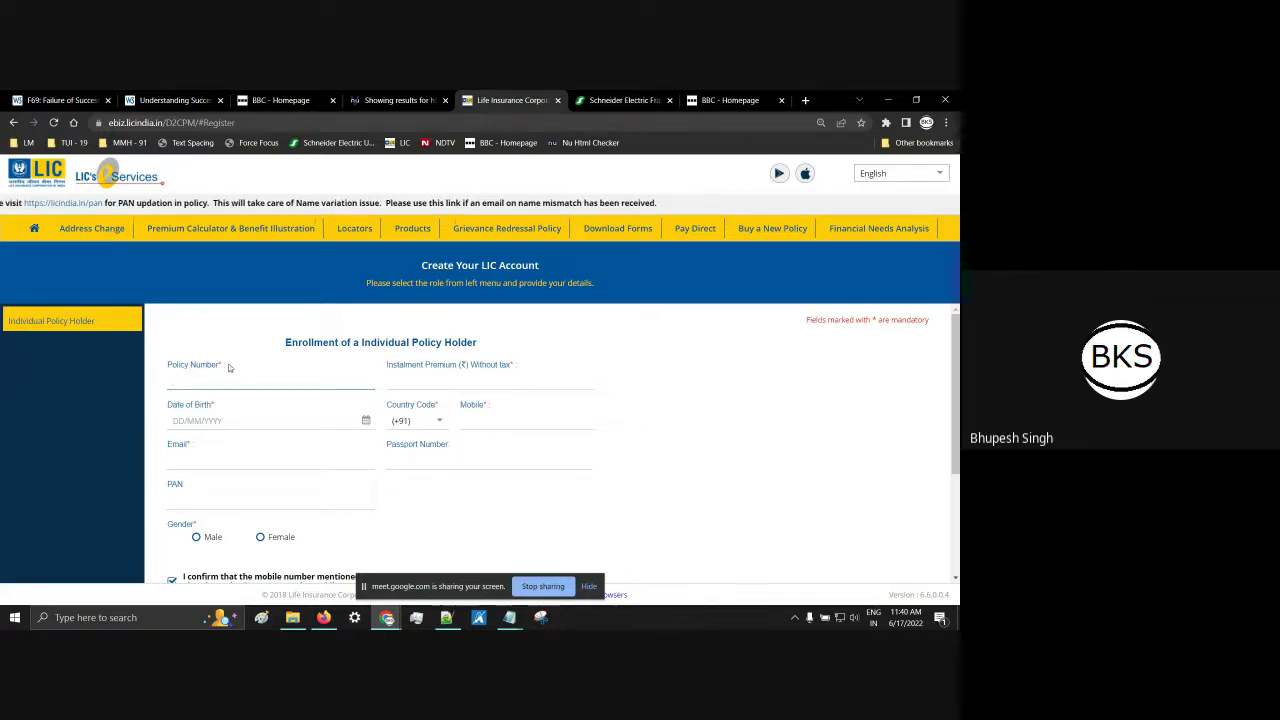
left_click(185, 380)
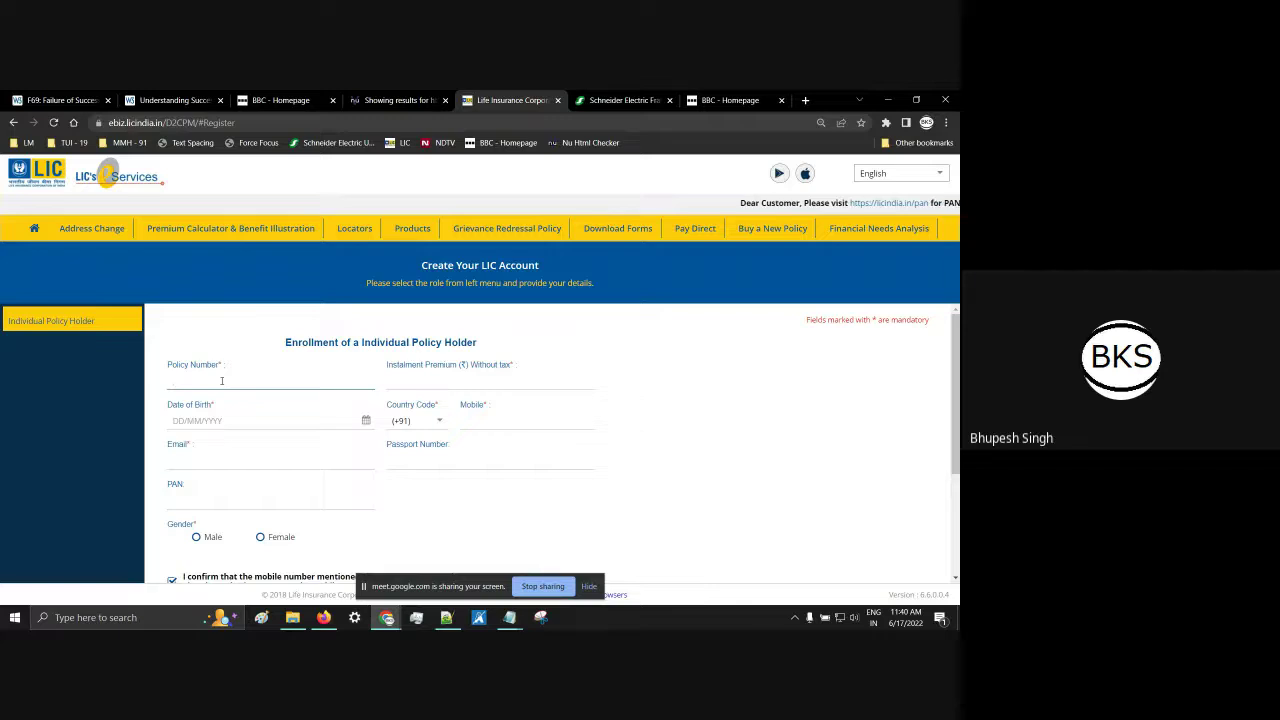
type("0999")
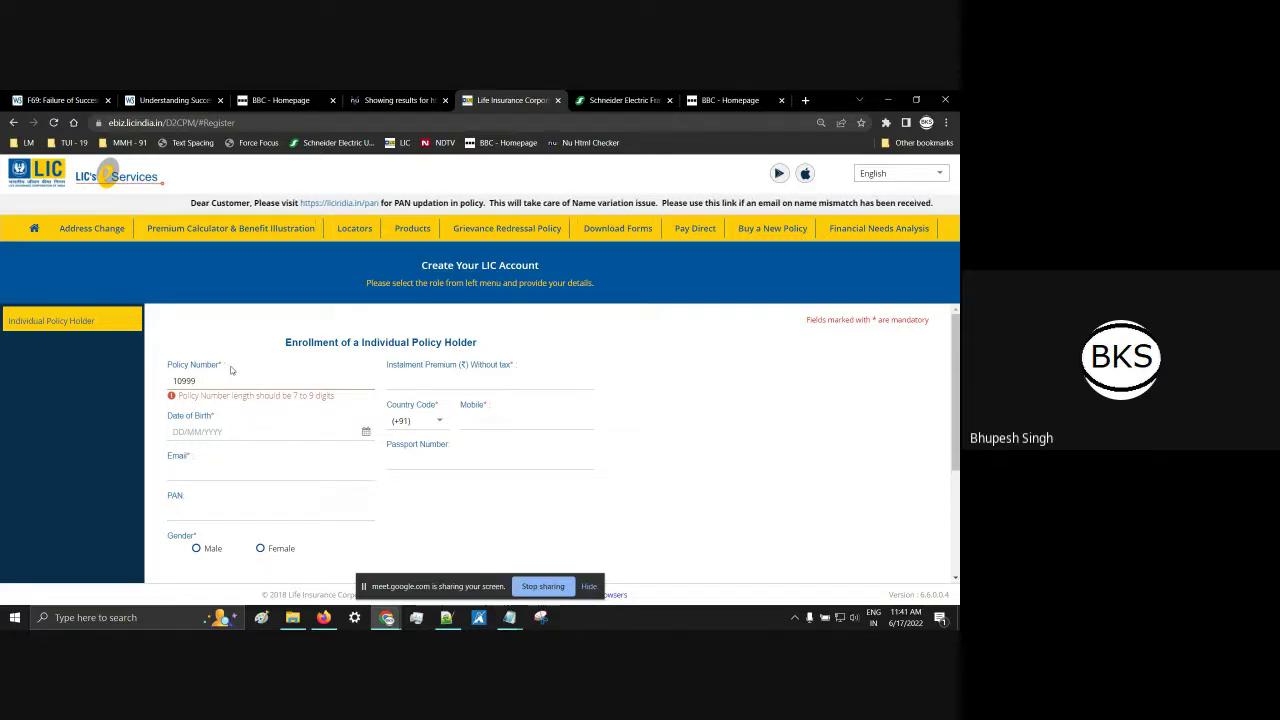
double_click(172, 368)
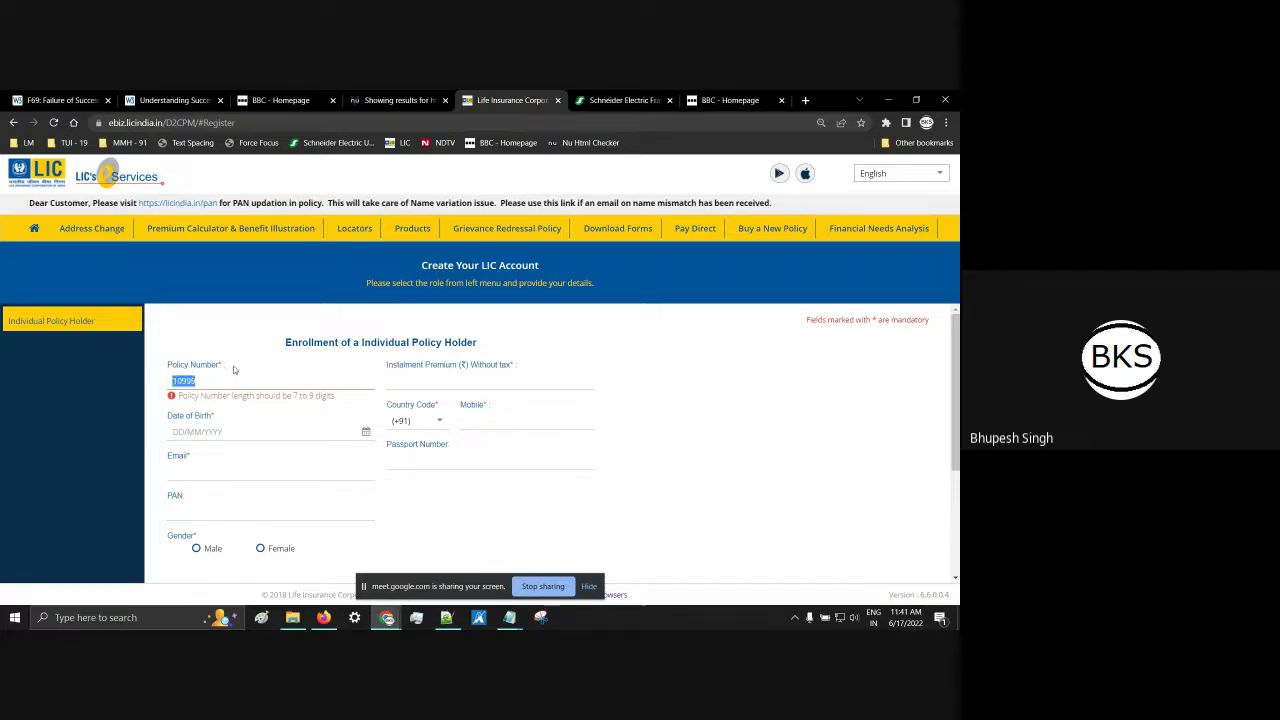
left_click(168, 367)
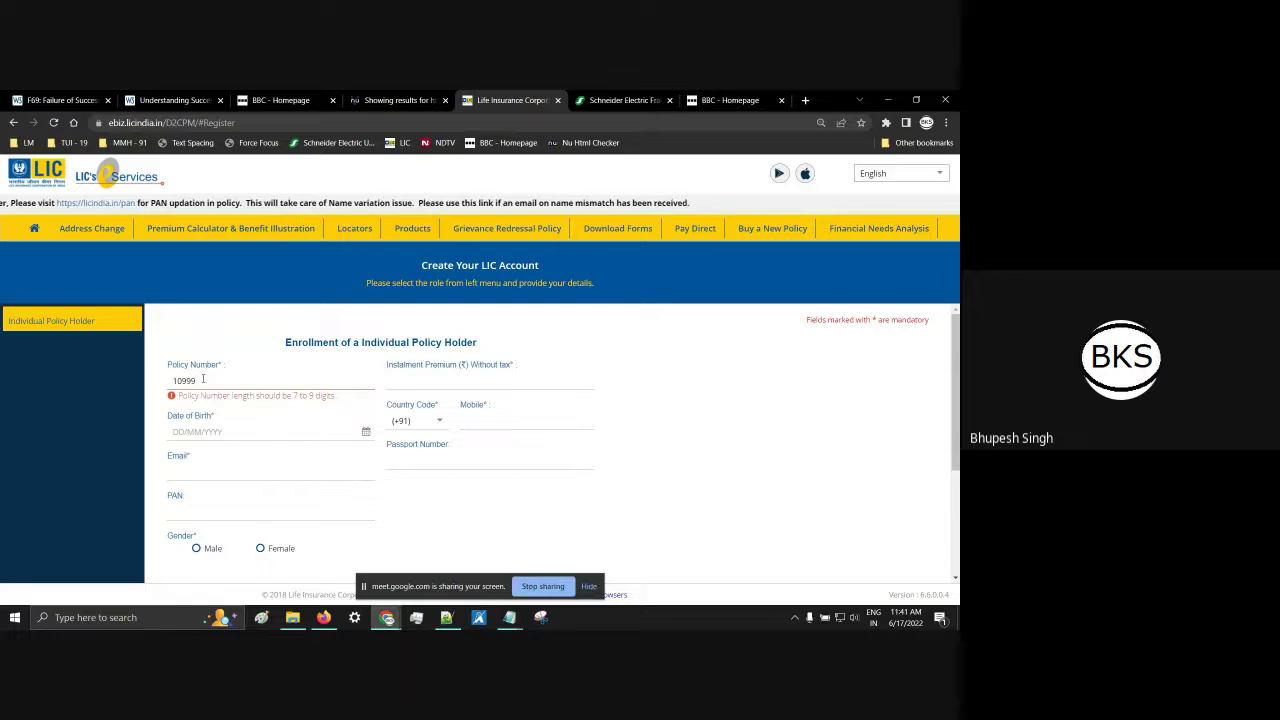
type("2342")
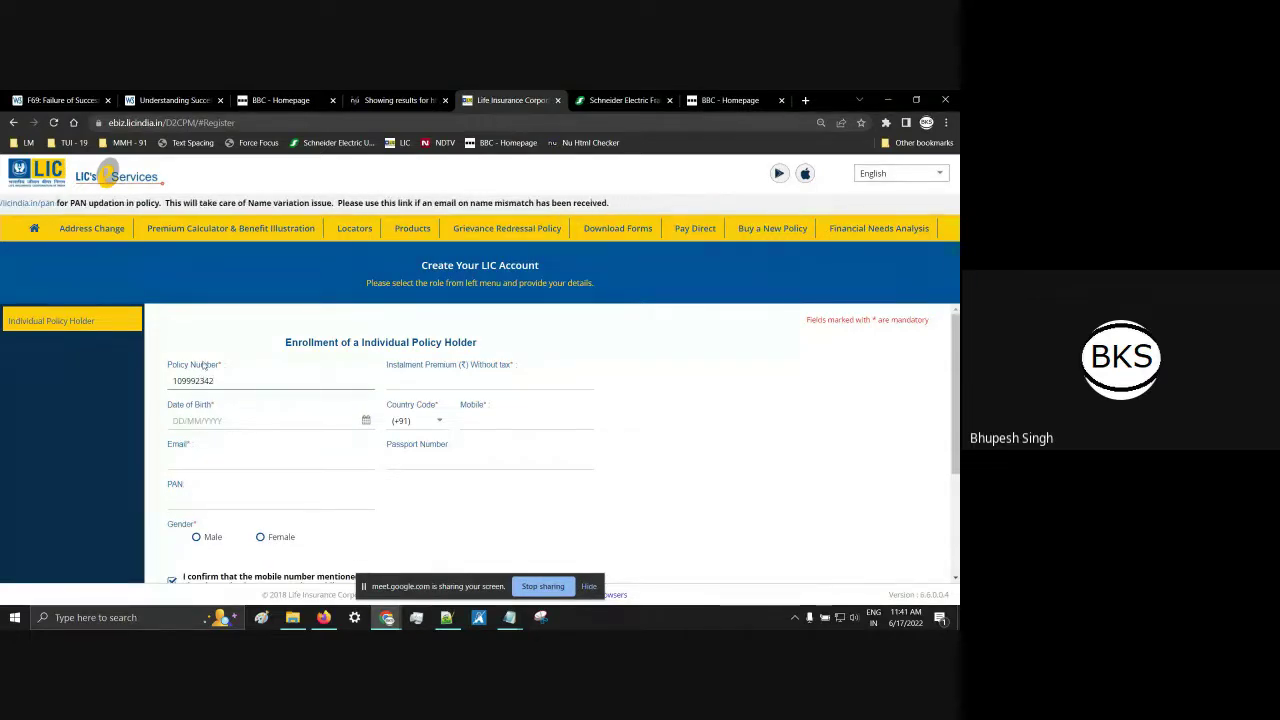
key("ctrl+a")
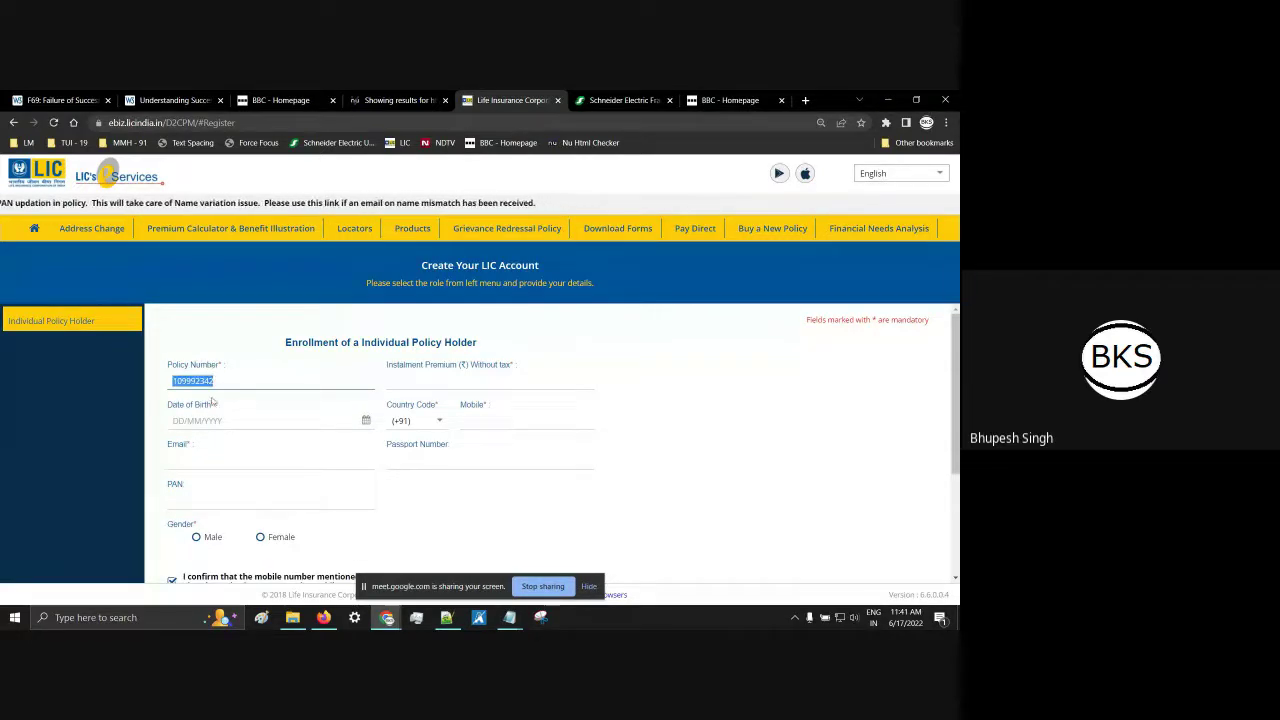
left_click(196, 383)
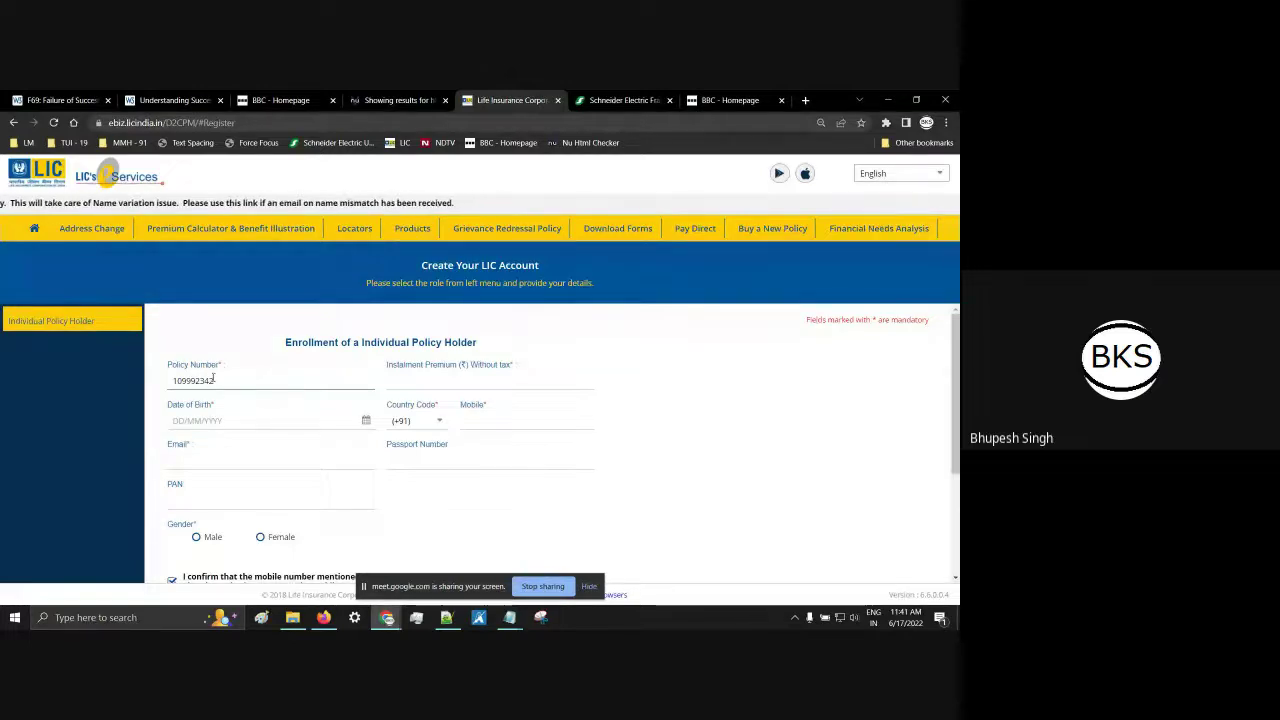
key("ctrl+a")
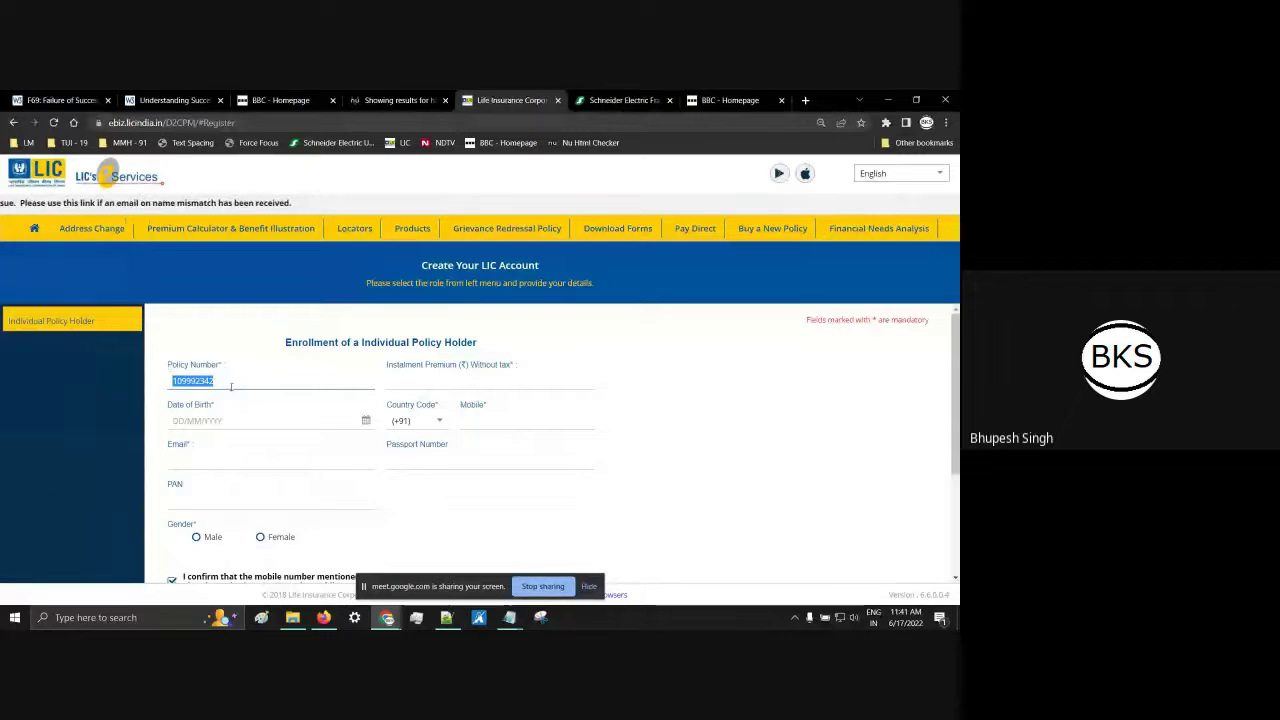
key("Right")
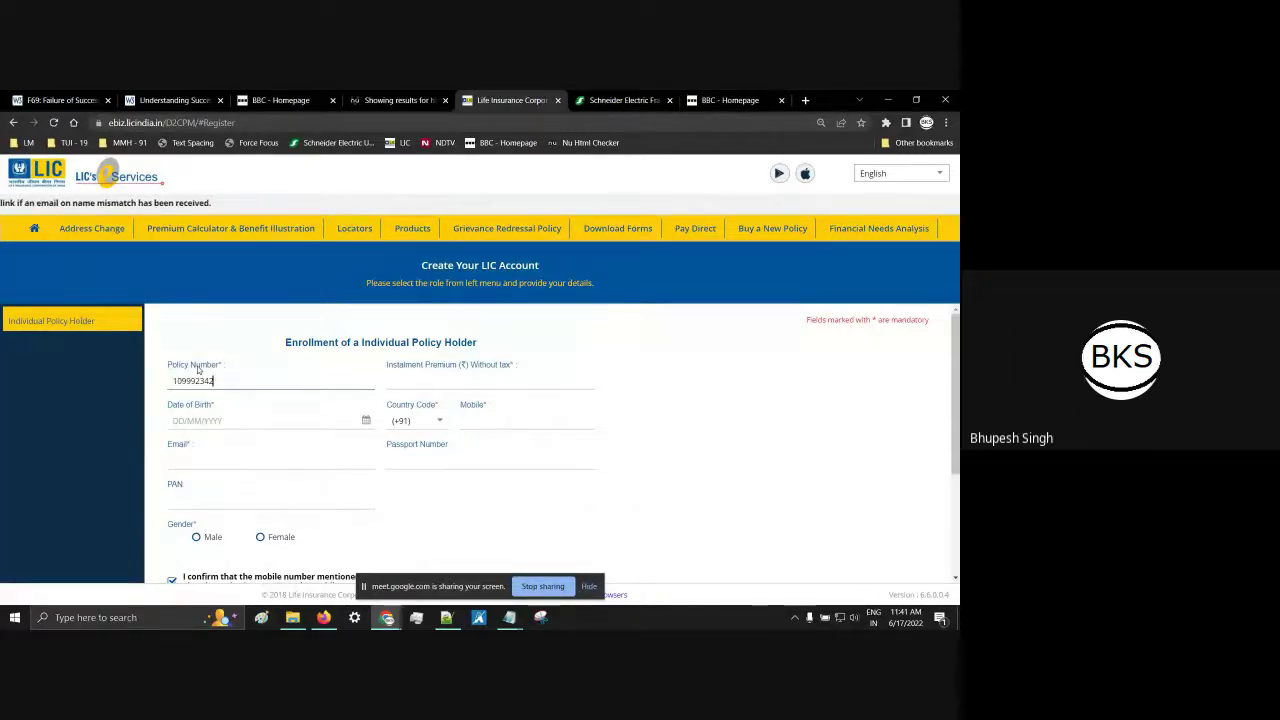
key("Tab")
key("Tab")
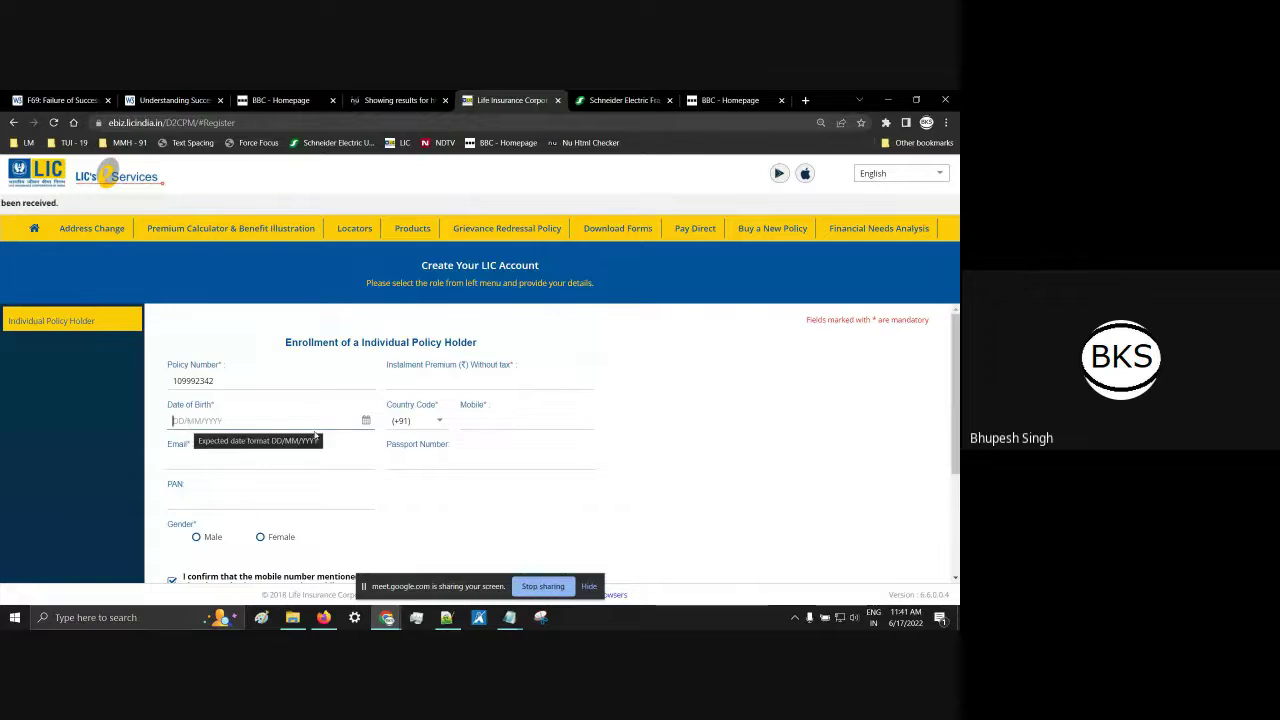
left_click(366, 421)
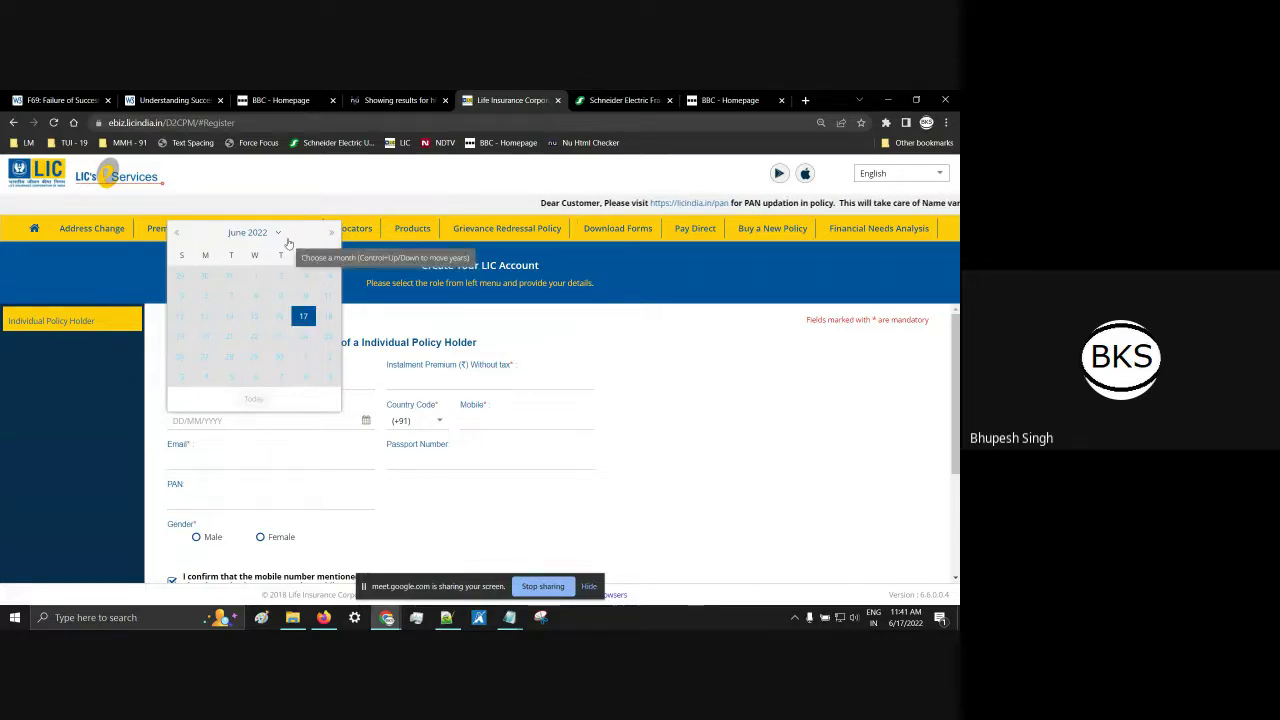
left_click(177, 234)
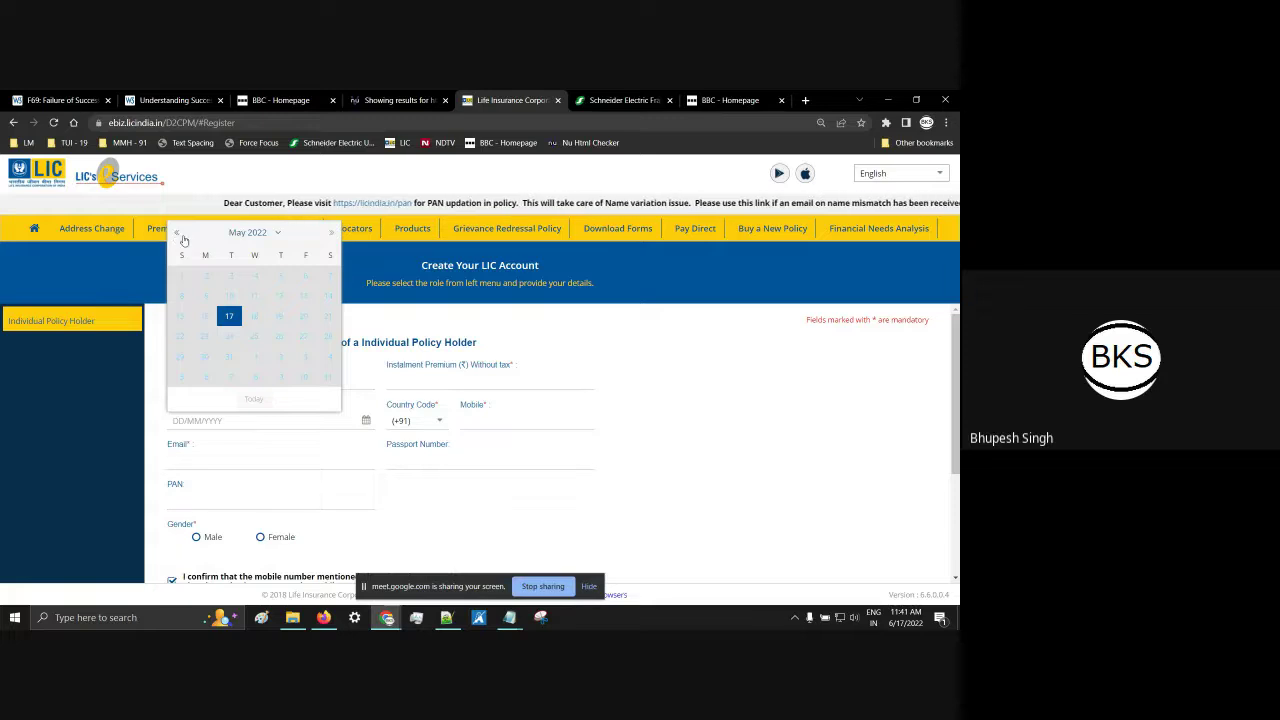
left_click(334, 232)
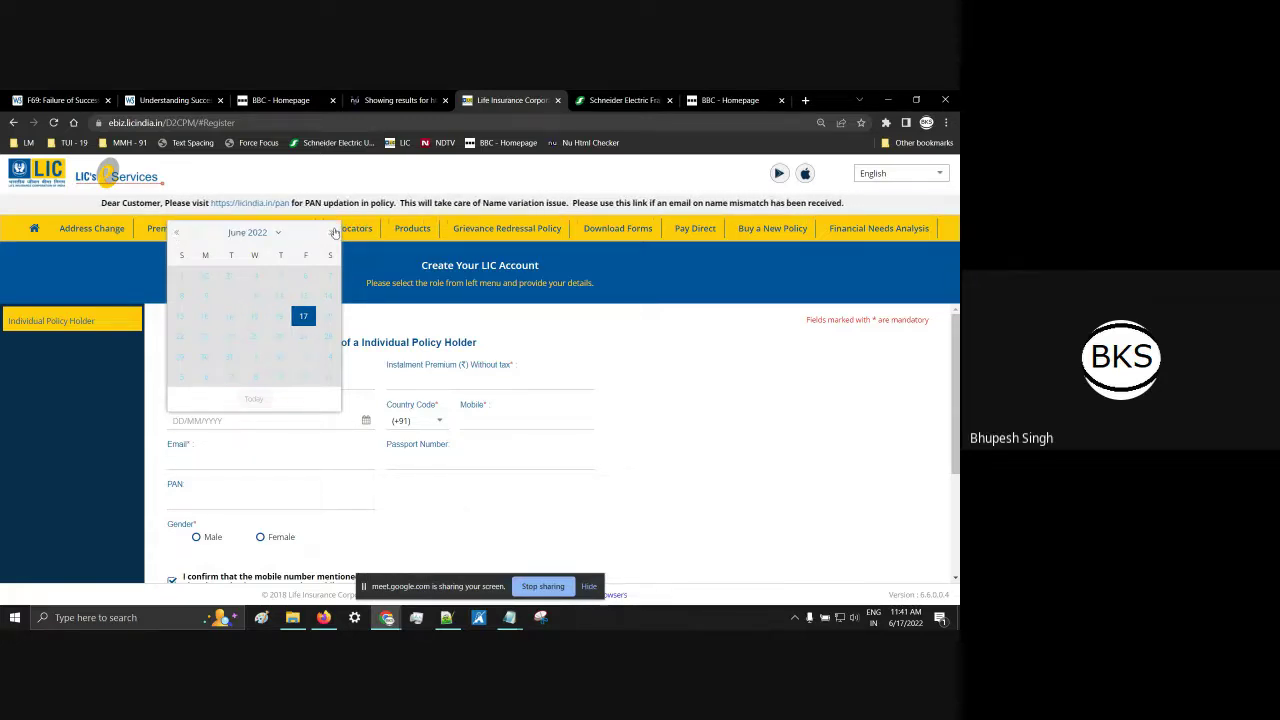
left_click(268, 233)
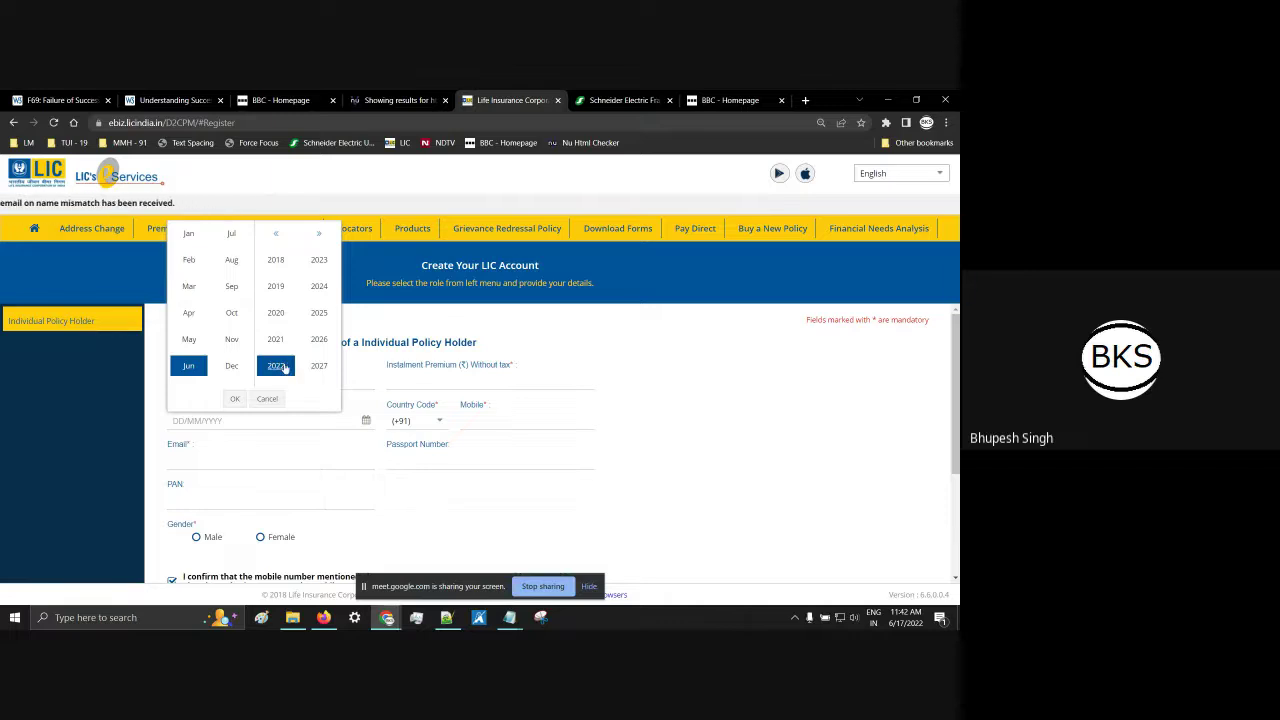
left_click(319, 236)
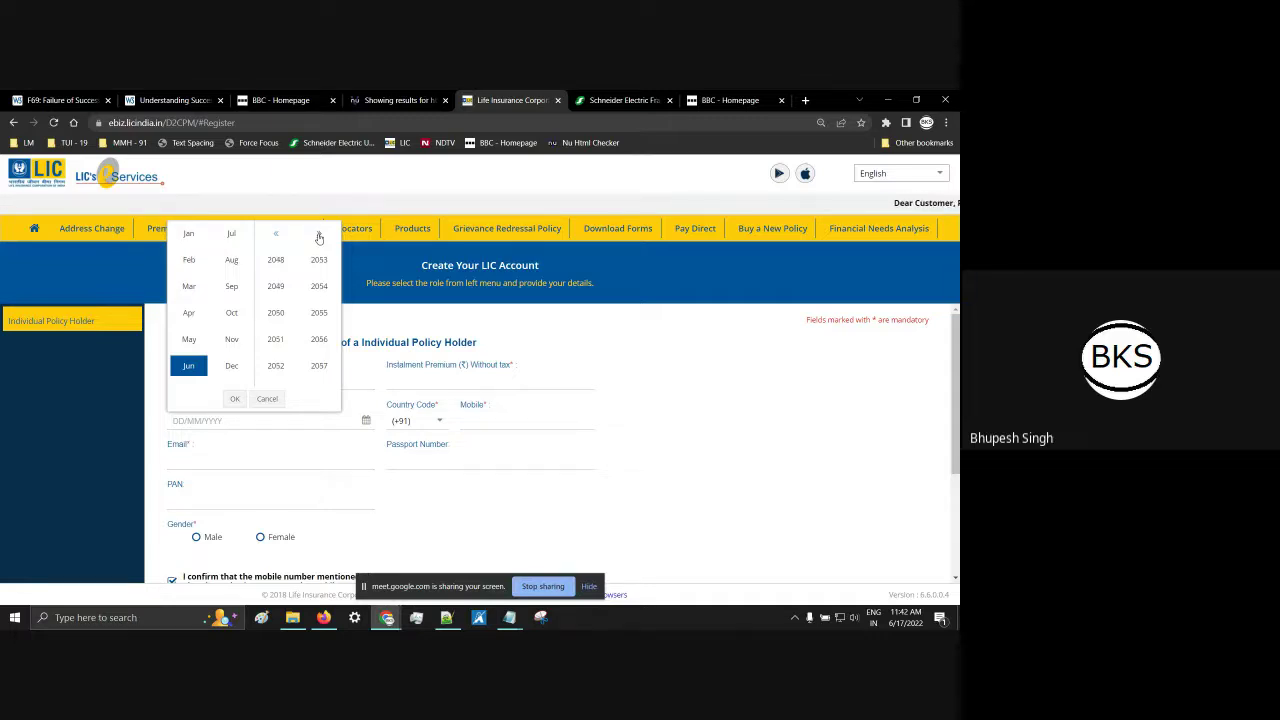
left_click(272, 399)
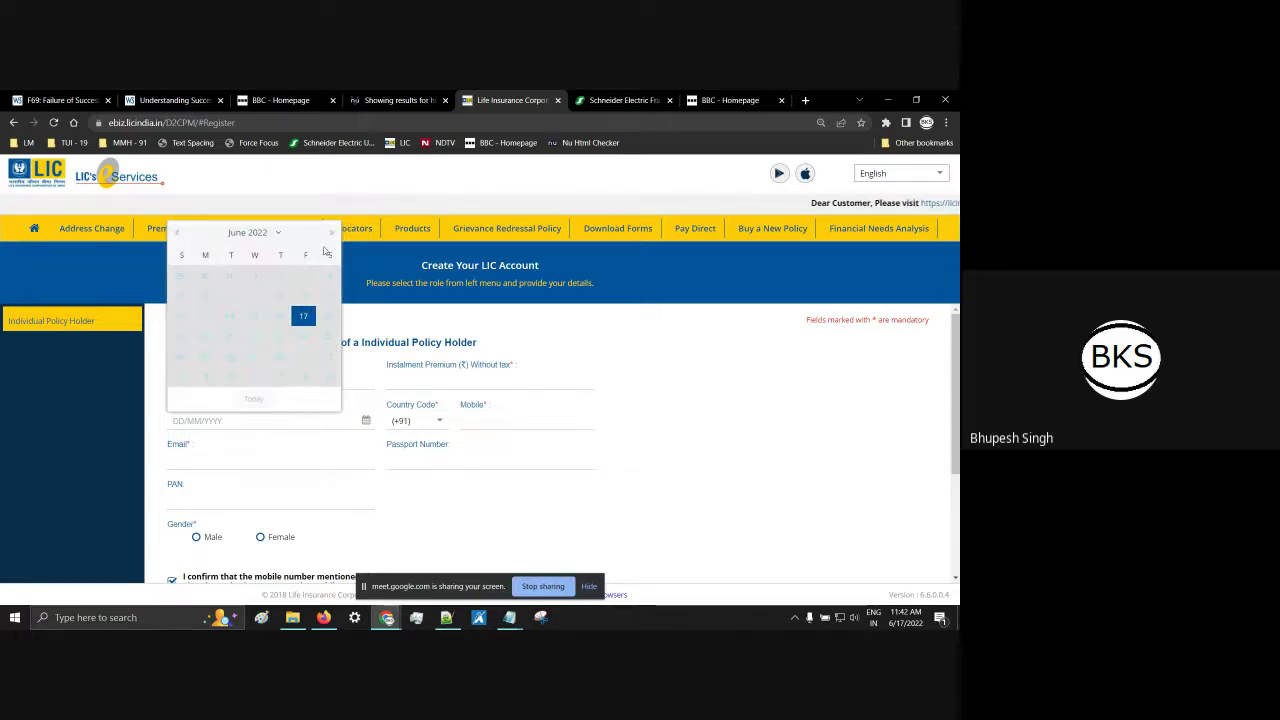
left_click(756, 462)
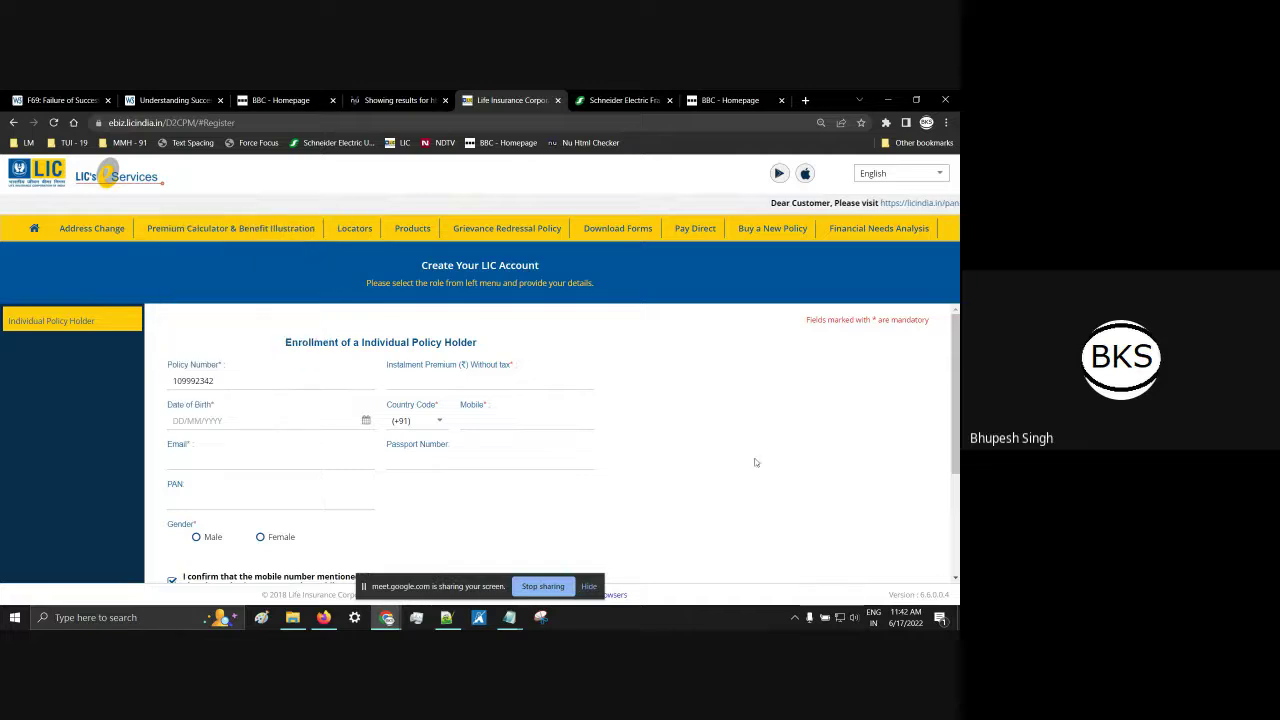
left_click(365, 420)
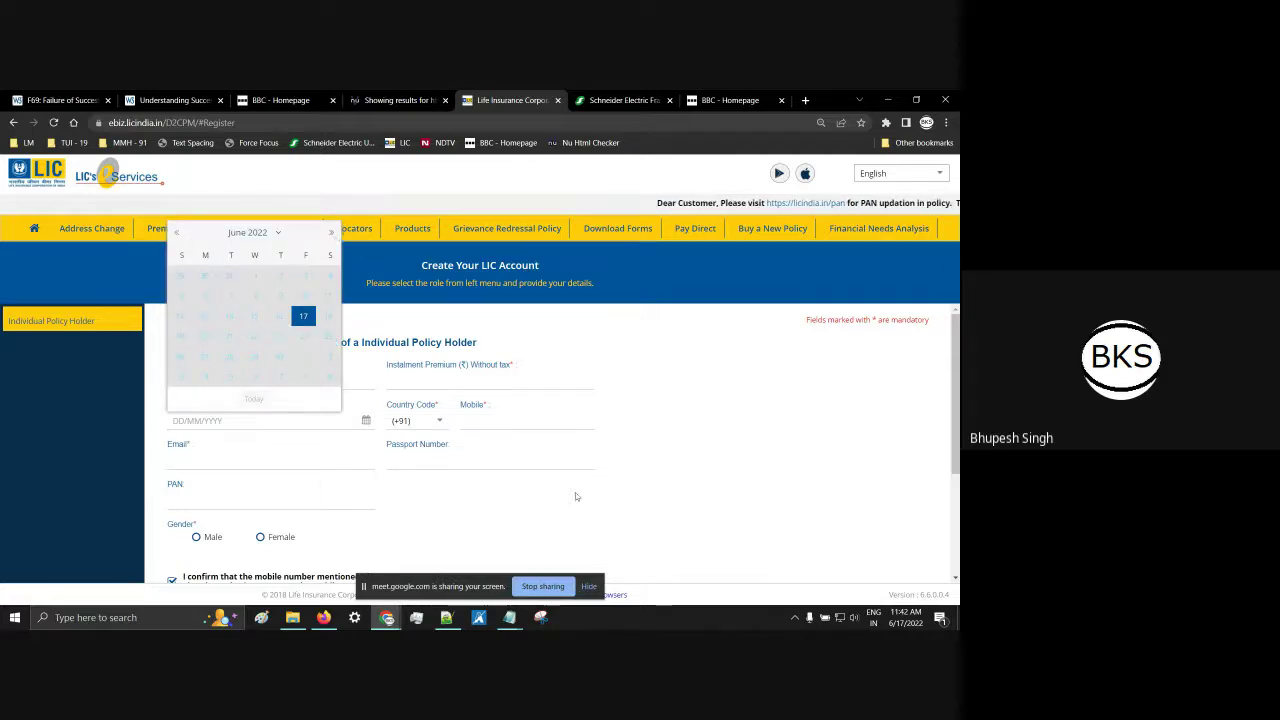
left_click(574, 494)
left_click(175, 421)
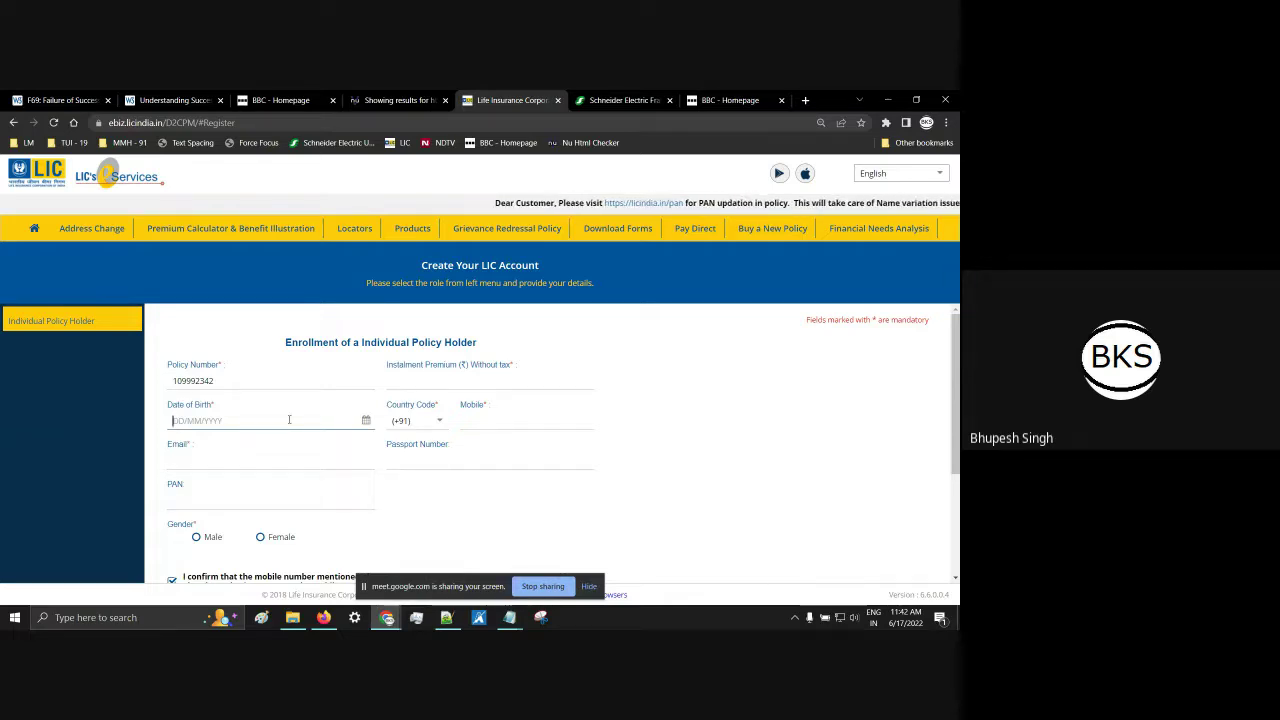
Step: Enter 12/12/1993 as the Date of Birth and check it against the December 1993 calendar
type("1")
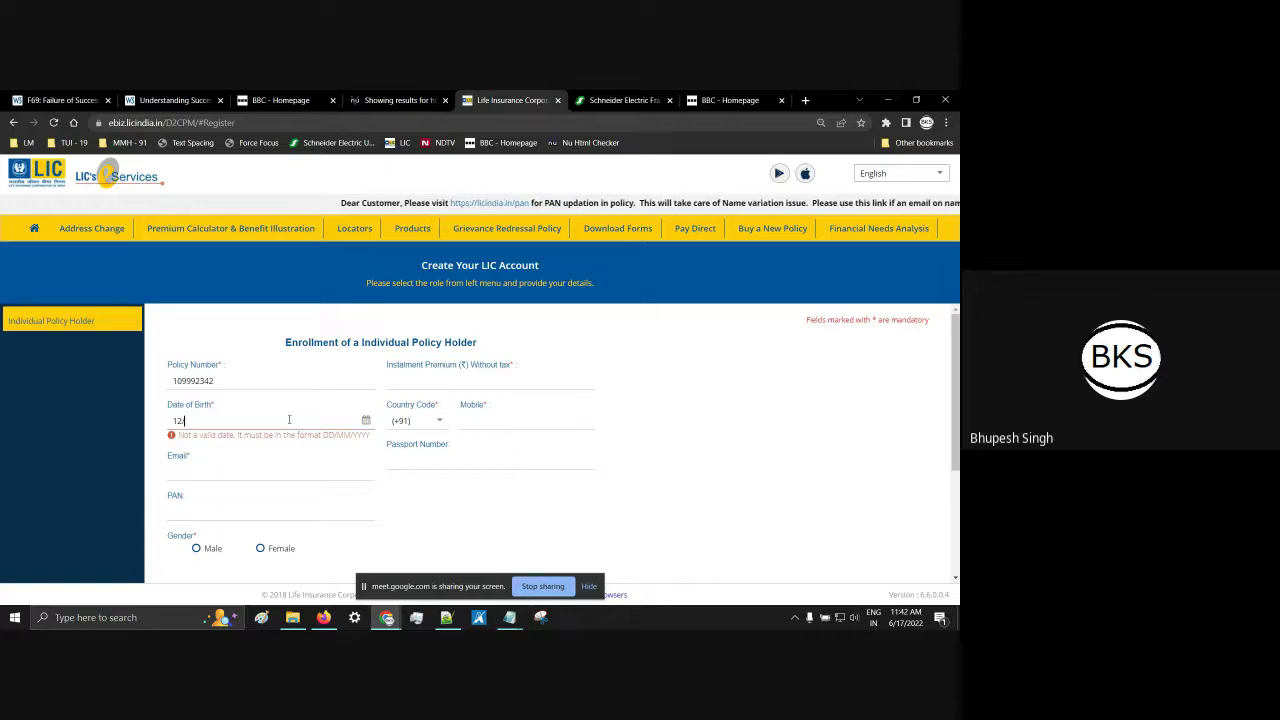
type("2")
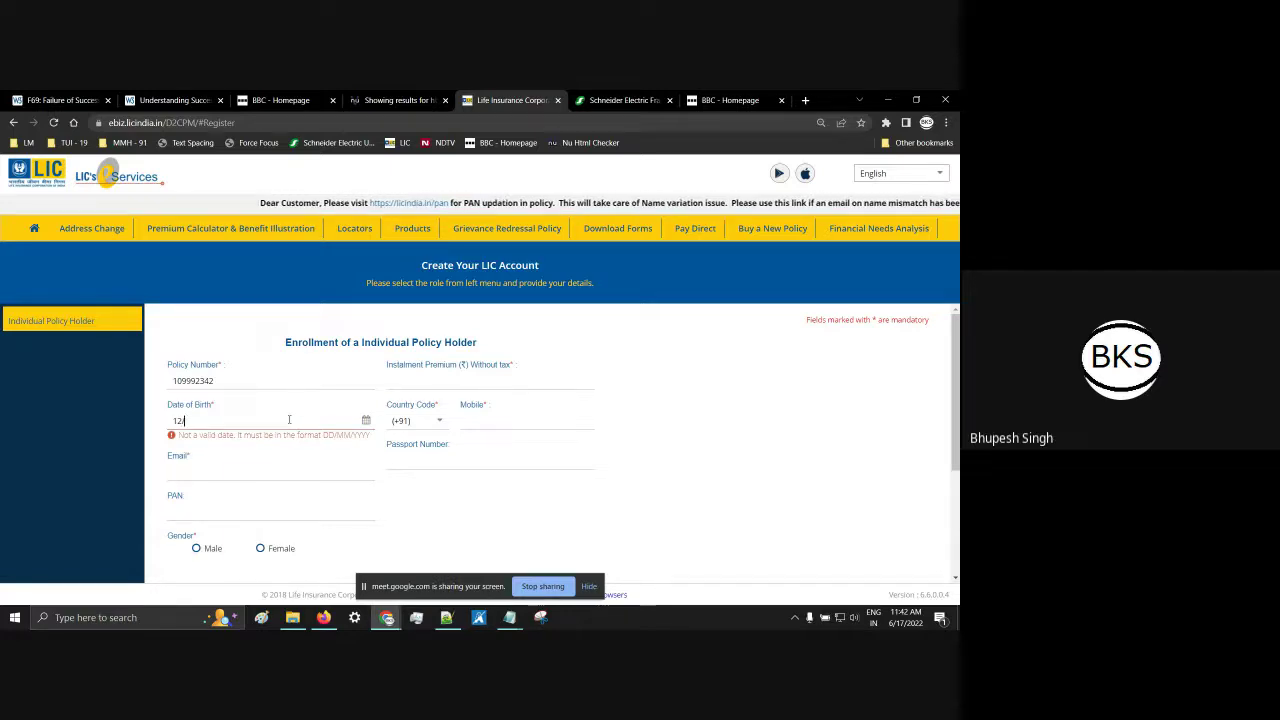
type("/12/")
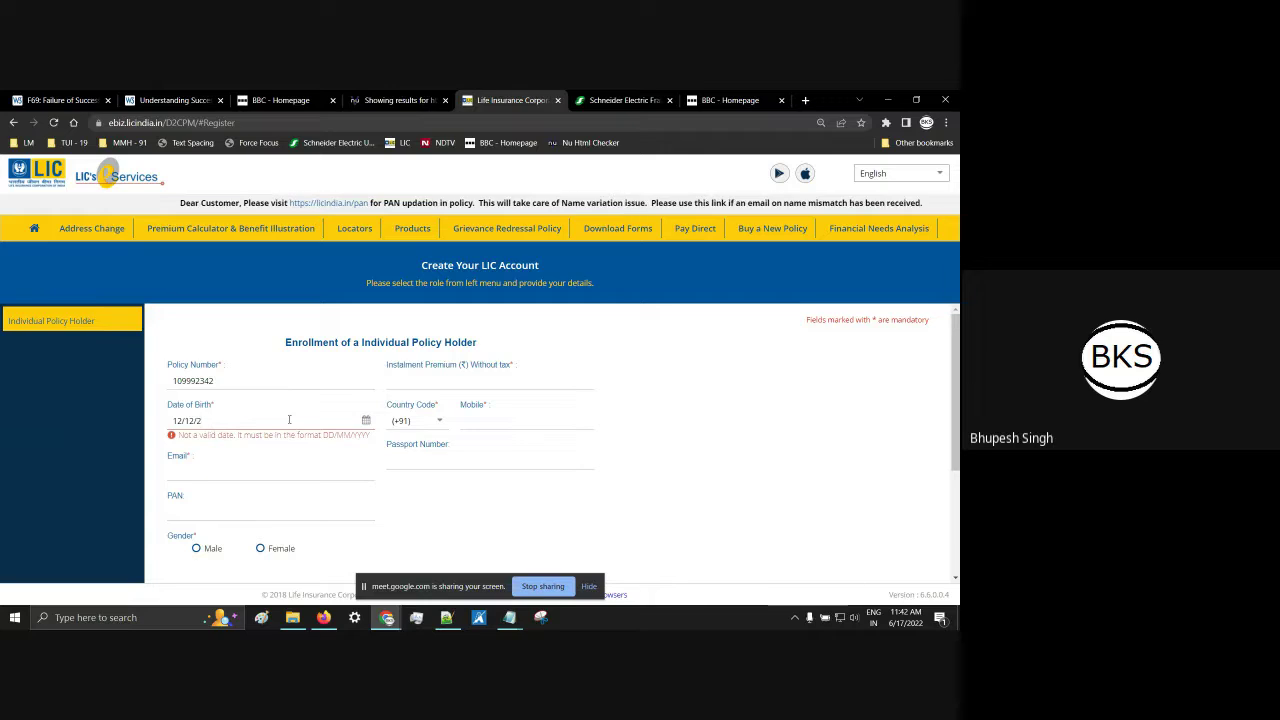
type("1993")
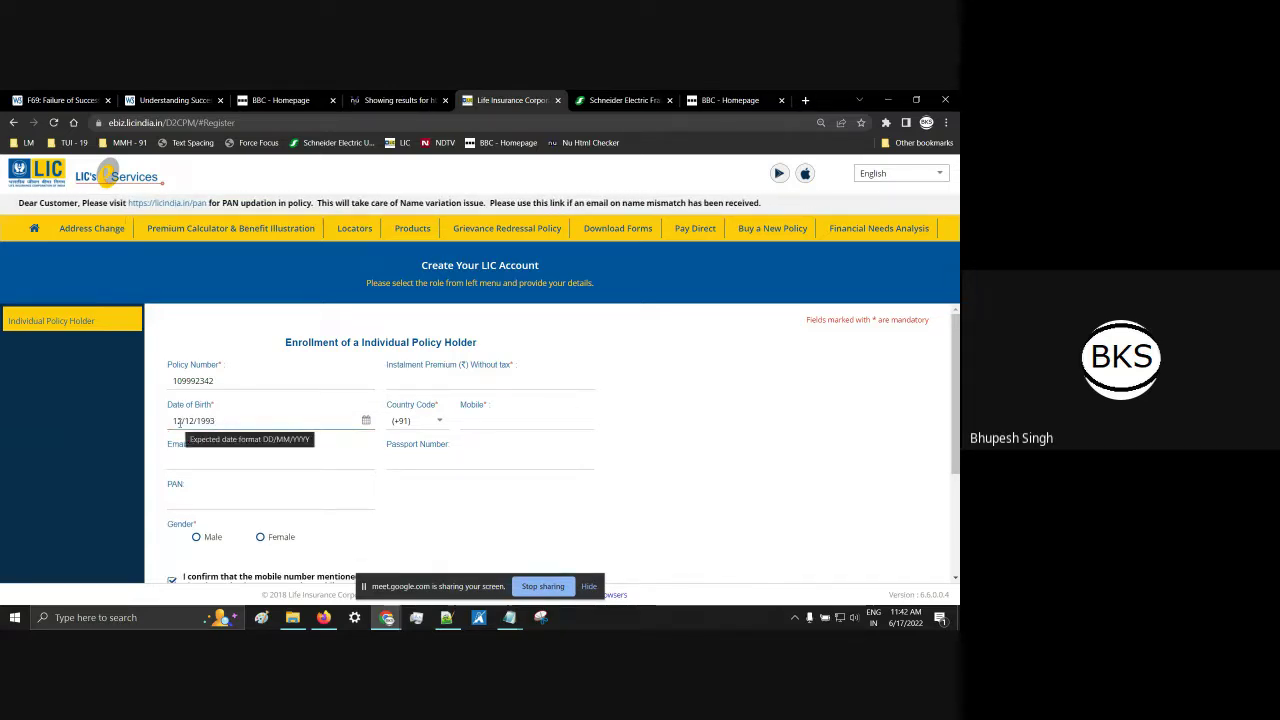
left_click(365, 420)
left_click(329, 453)
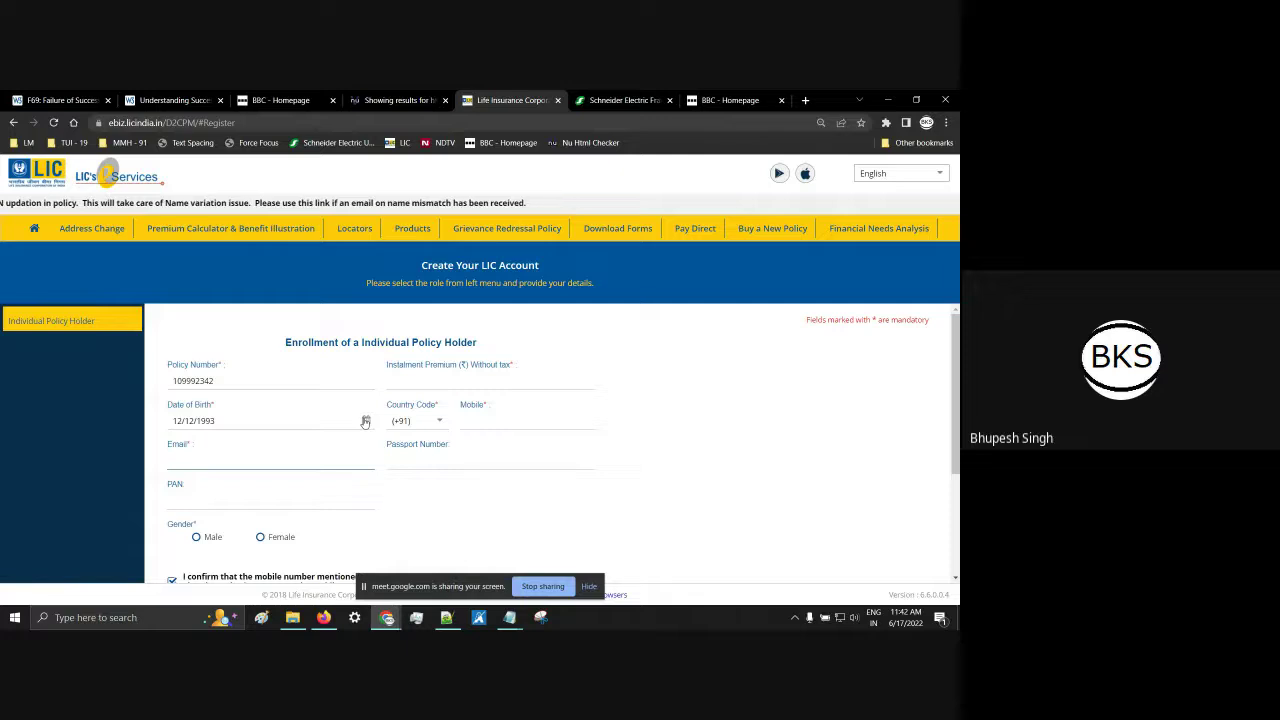
left_click(365, 421)
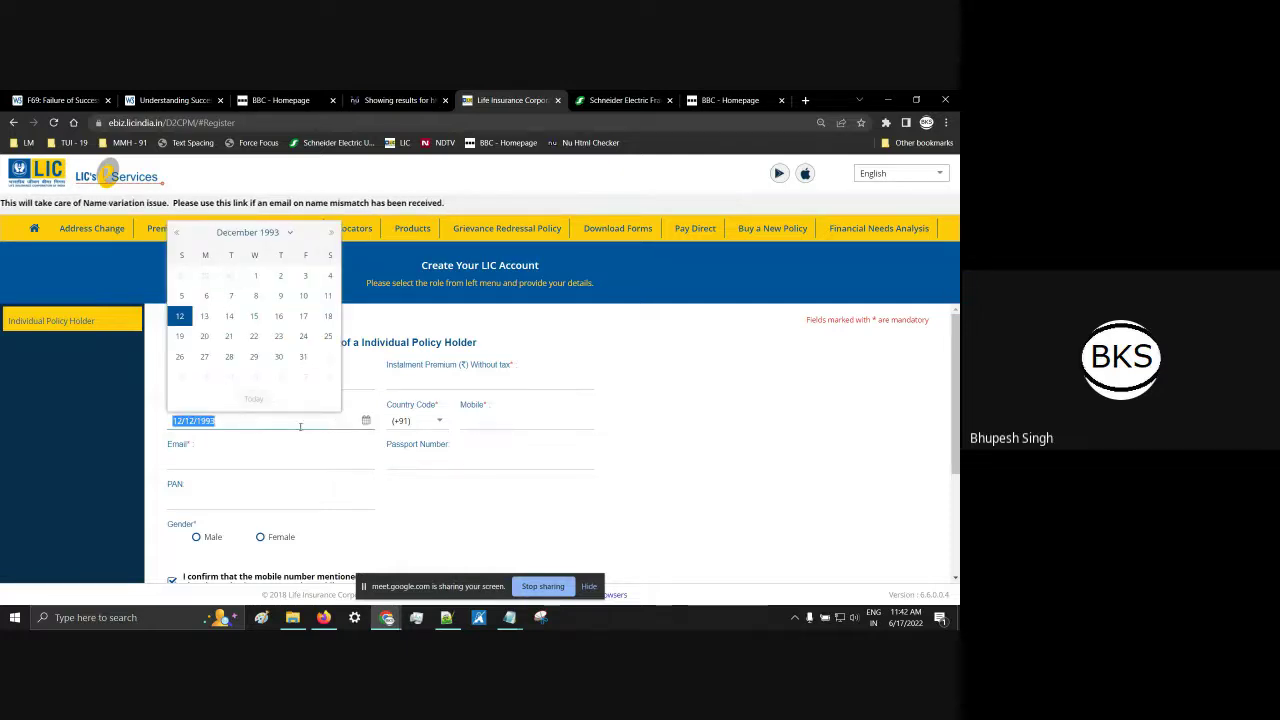
left_click(520, 490)
triple_click(210, 418)
left_click(188, 421)
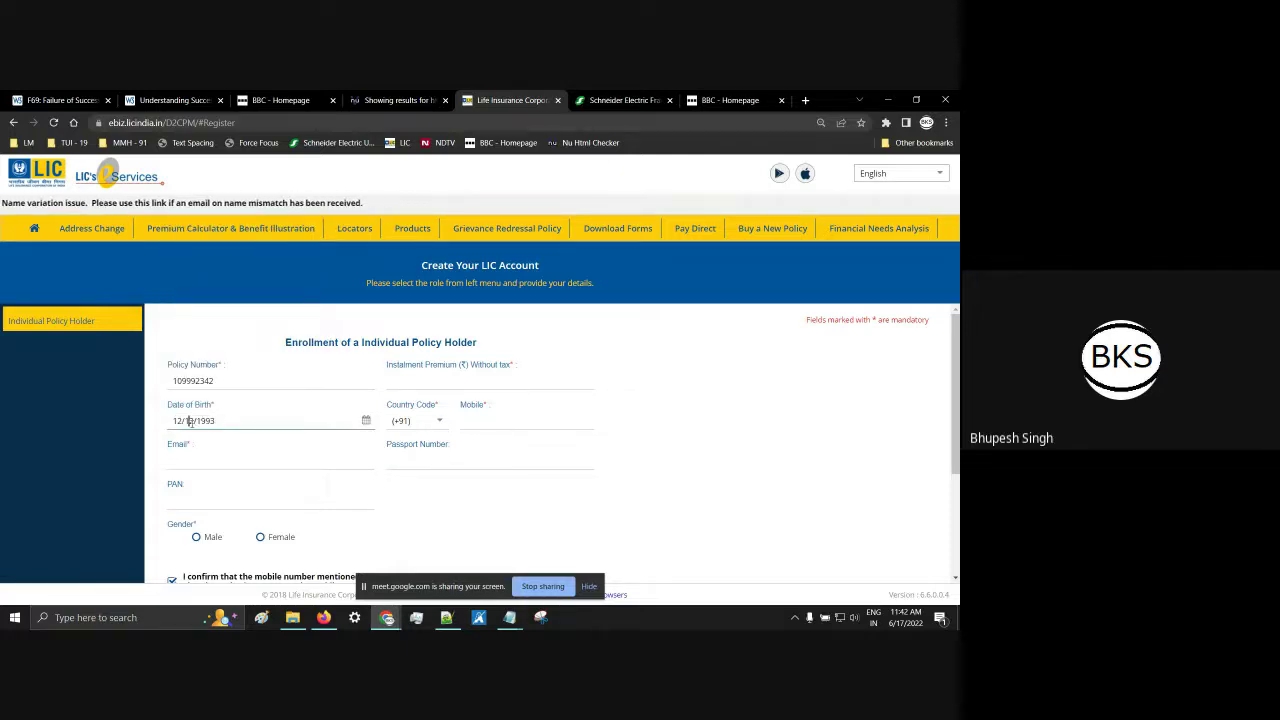
key("ctrl+shift+Left")
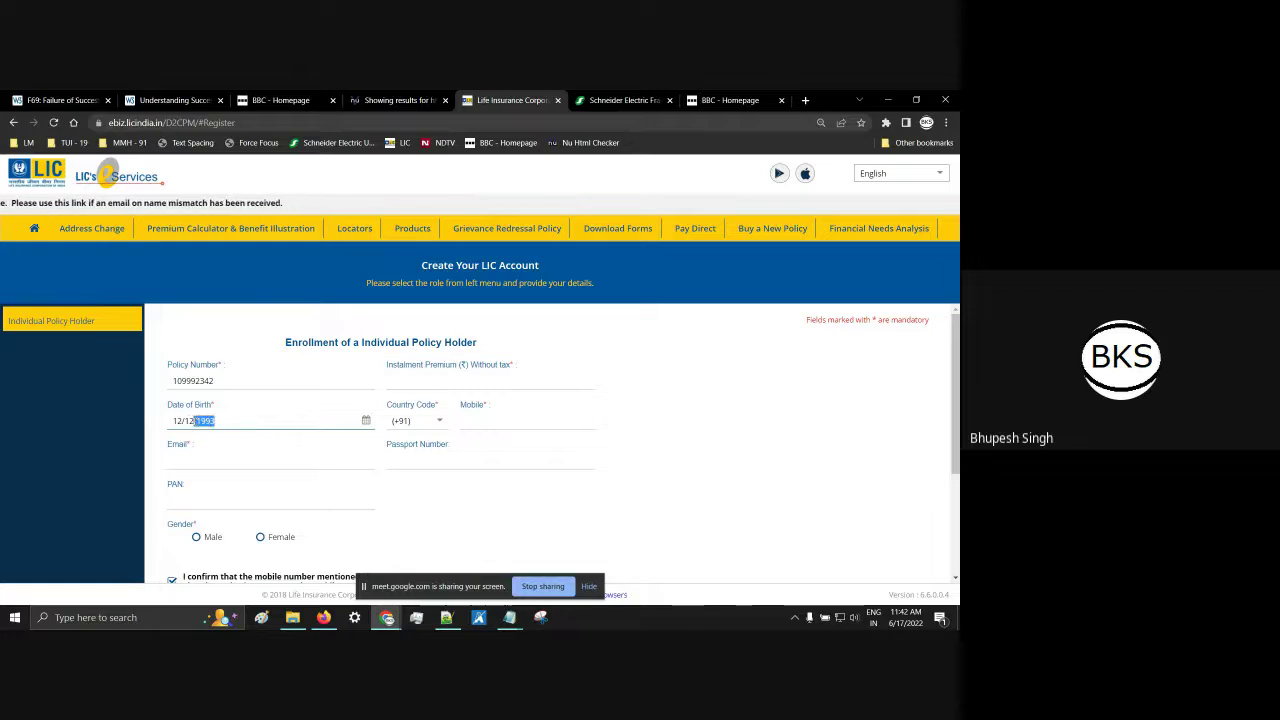
key("Left")
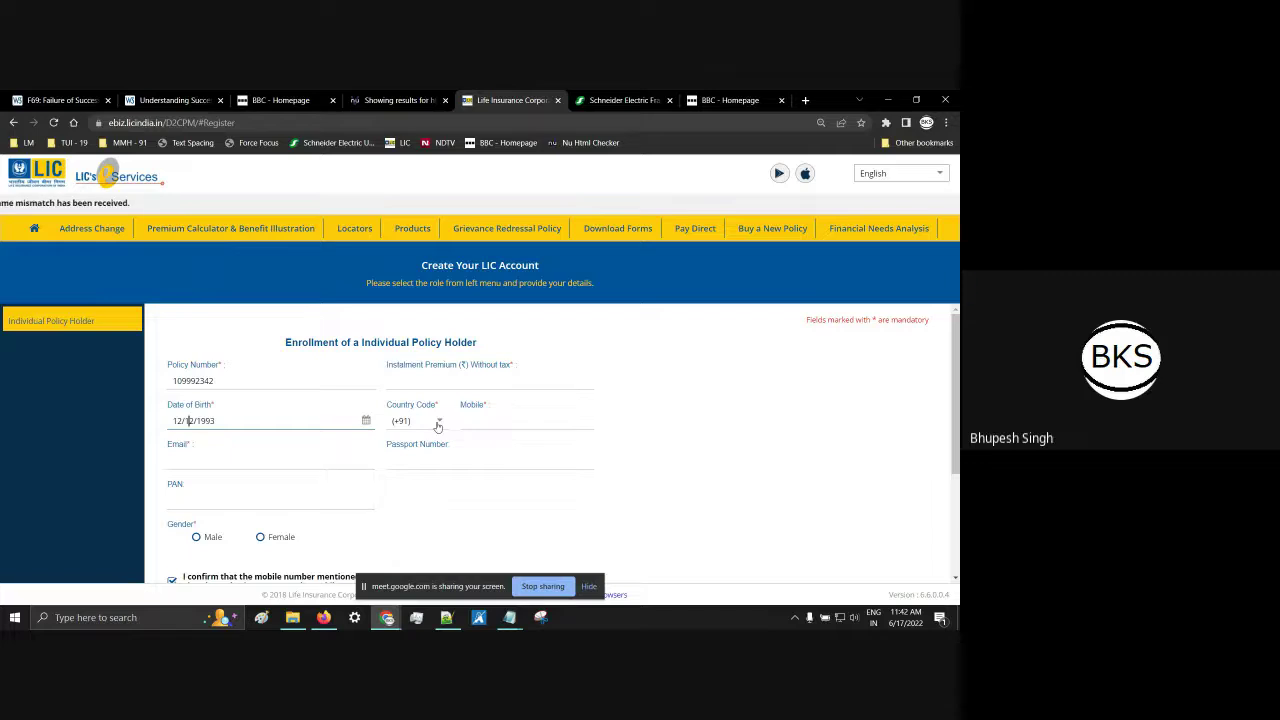
Step: Confirm the Country Code dropdown stays on (+91)
scroll(437, 427, "down", 2)
scroll(420, 382, "up", 2)
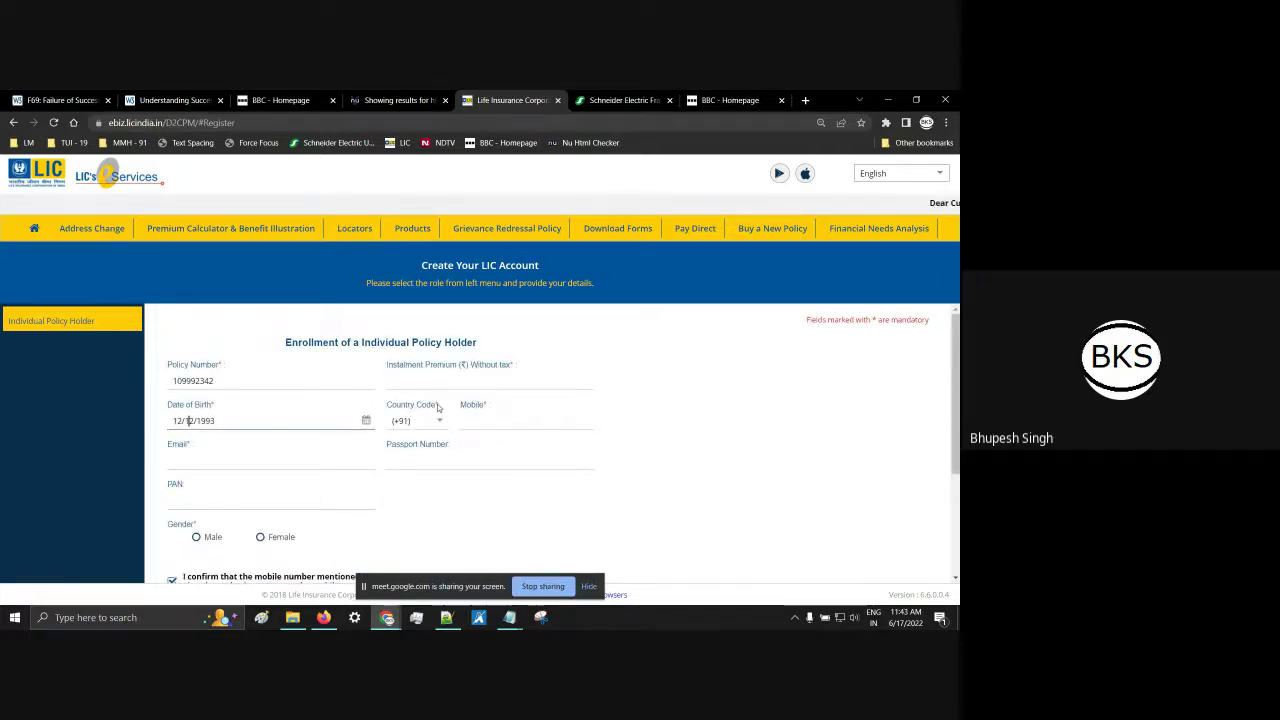
left_click(438, 412)
left_click(492, 405)
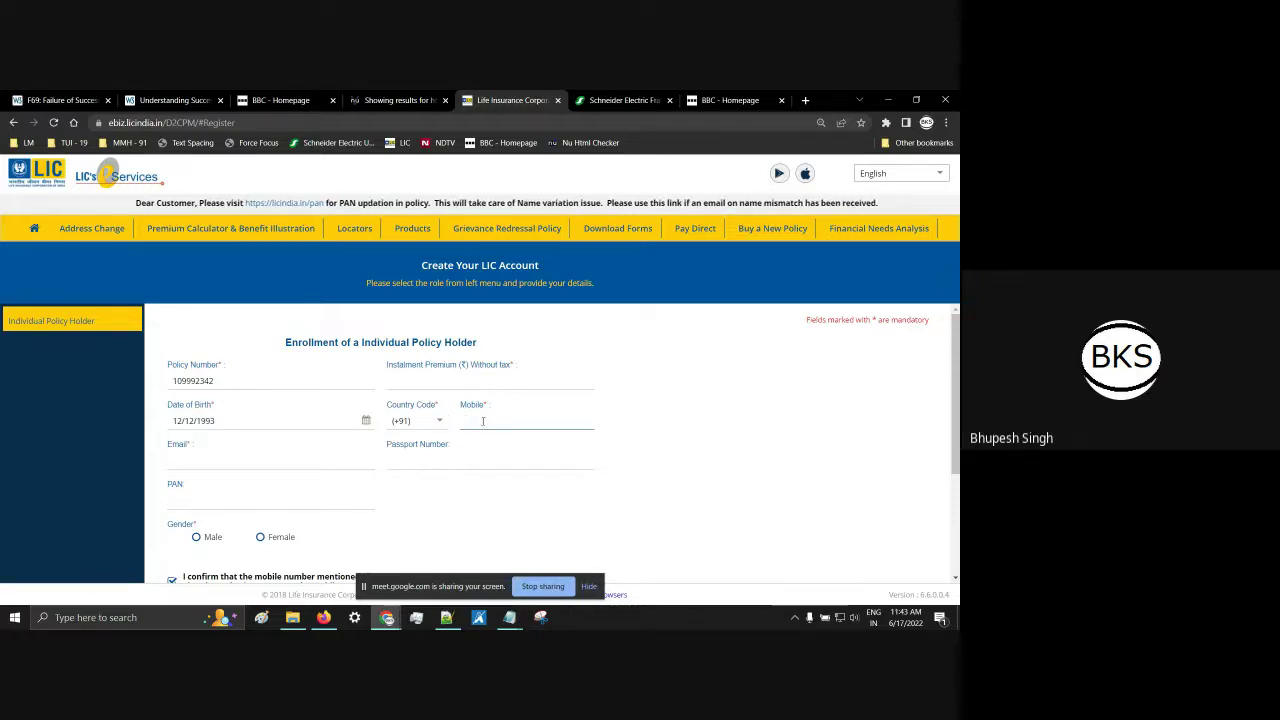
Step: Try submitting the LIC registration form, then place the cursor in the Email field
scroll(480, 440, "down", 3)
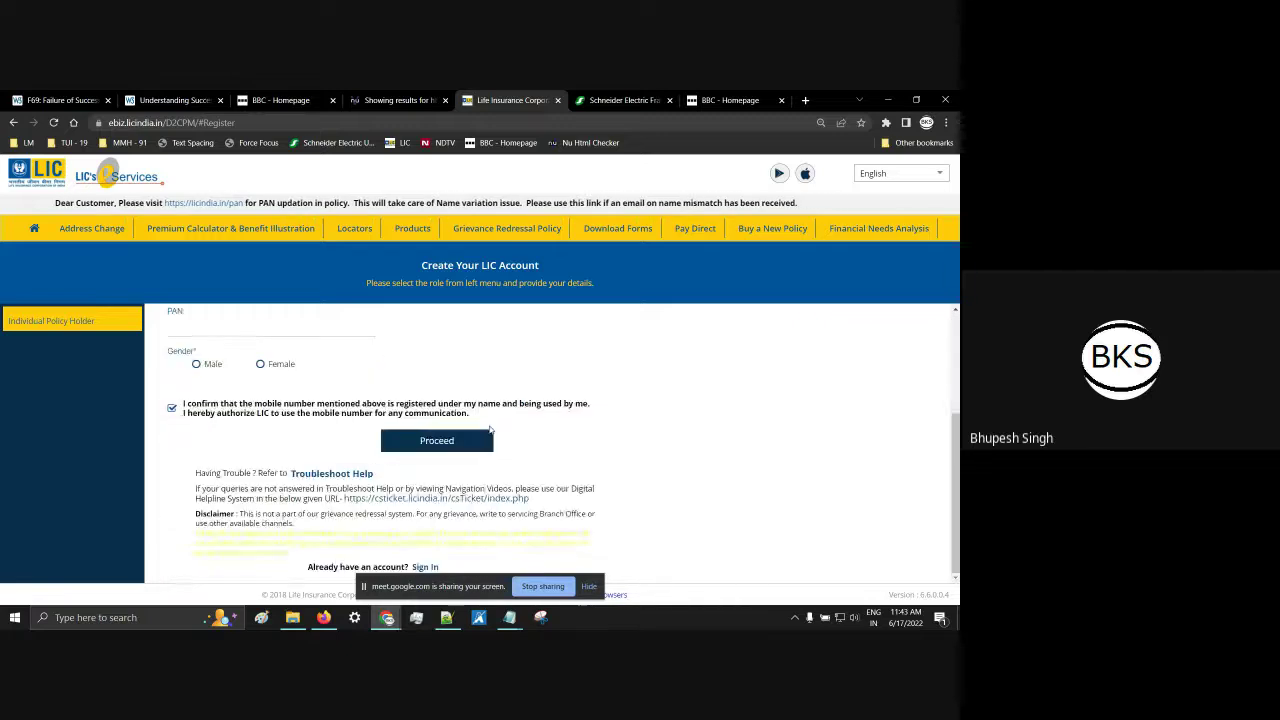
left_click(434, 442)
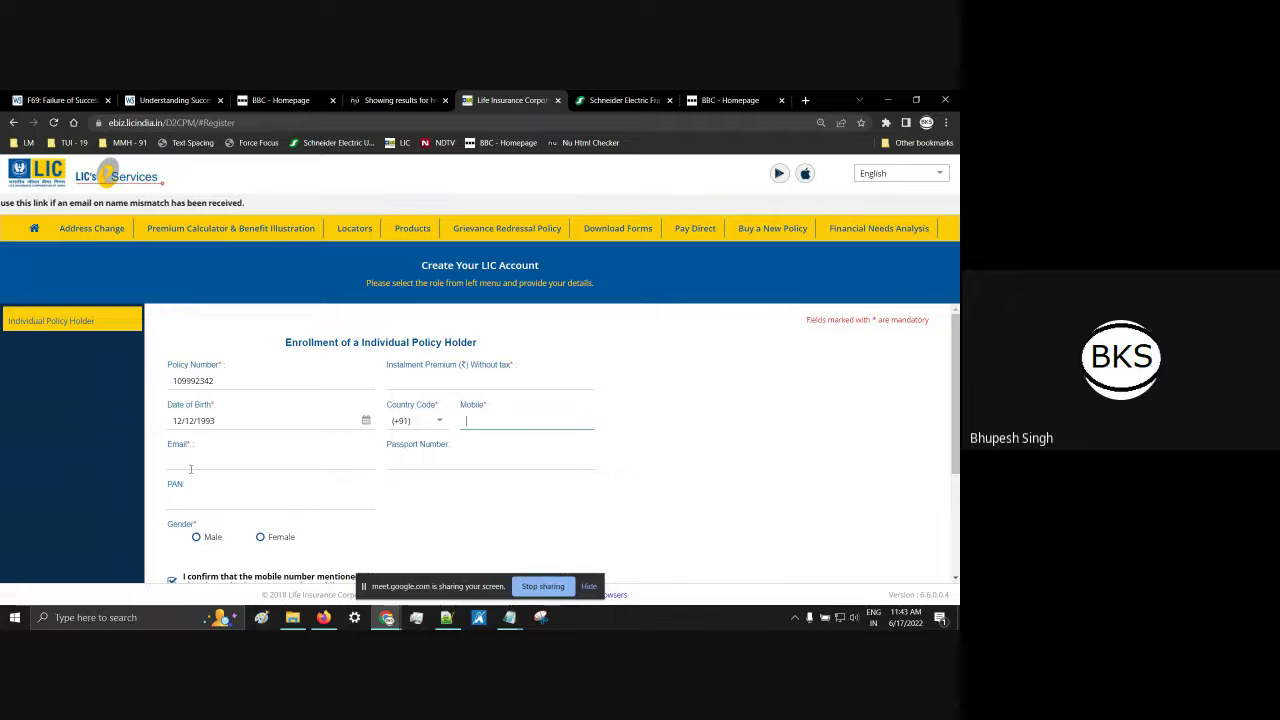
left_click(255, 460)
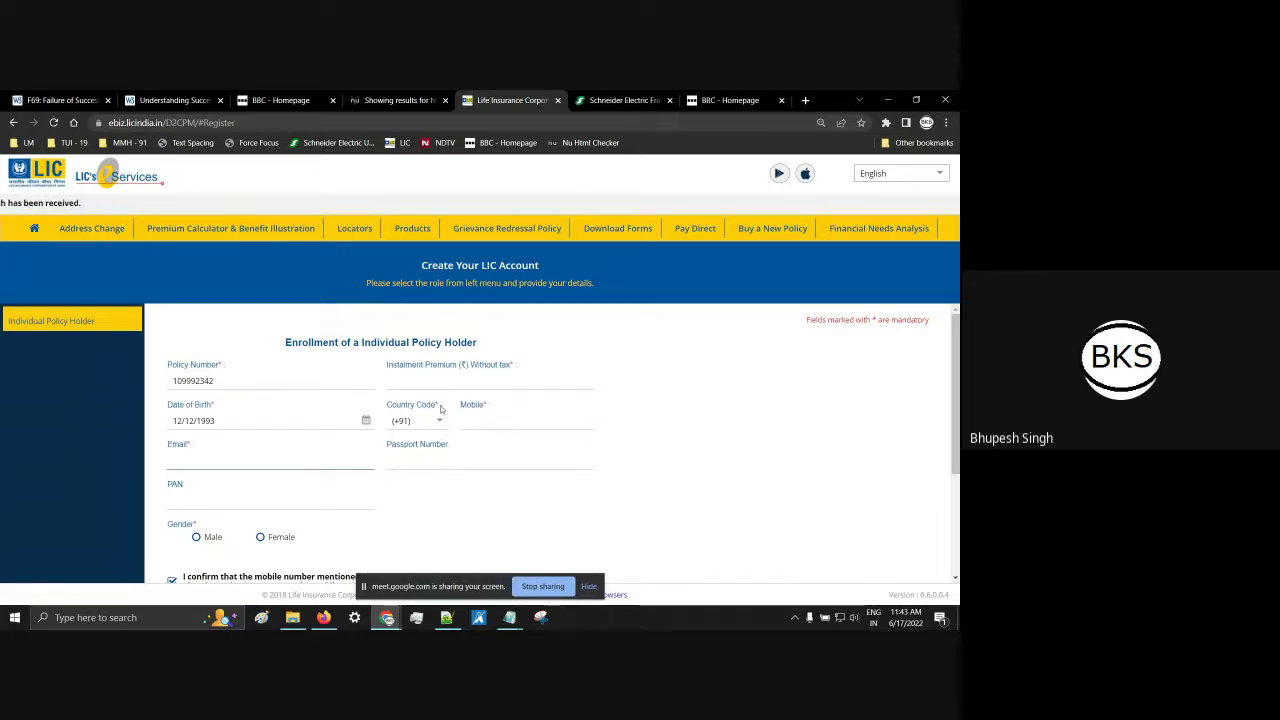
Step: Select Female as gender and submit again to trigger the required-field validation errors
scroll(256, 490, "down", 1)
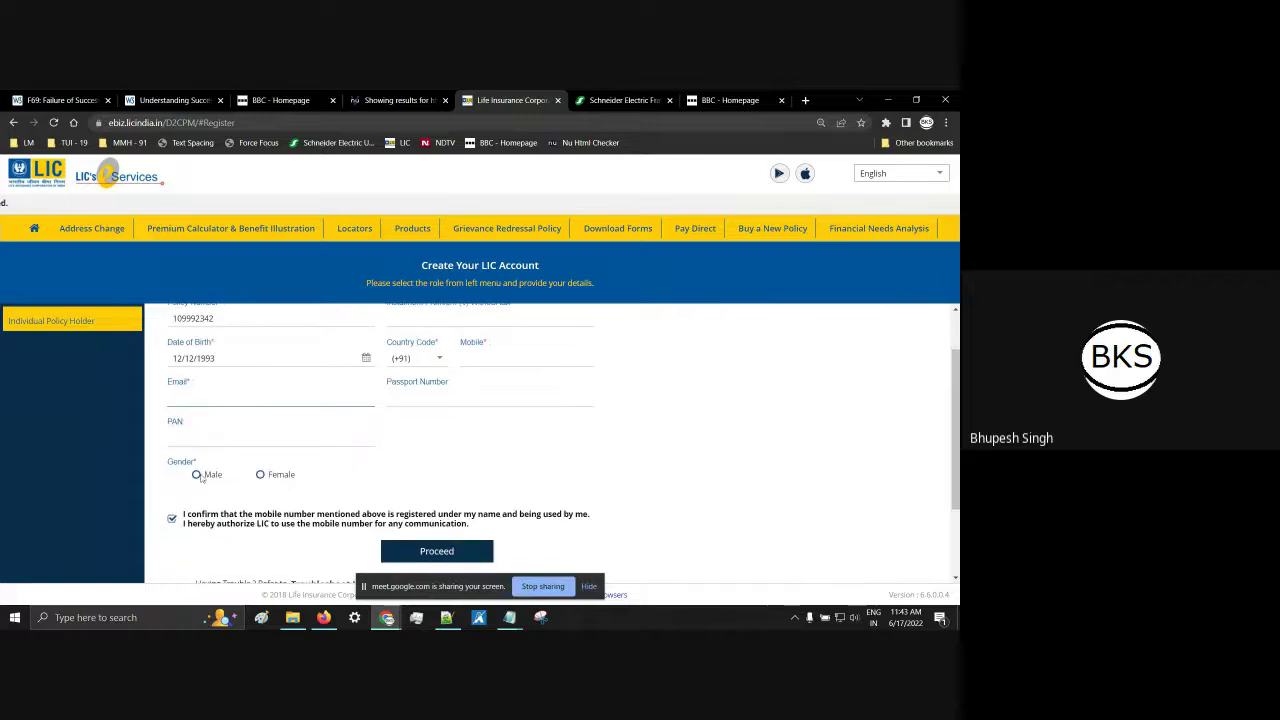
left_click(268, 476)
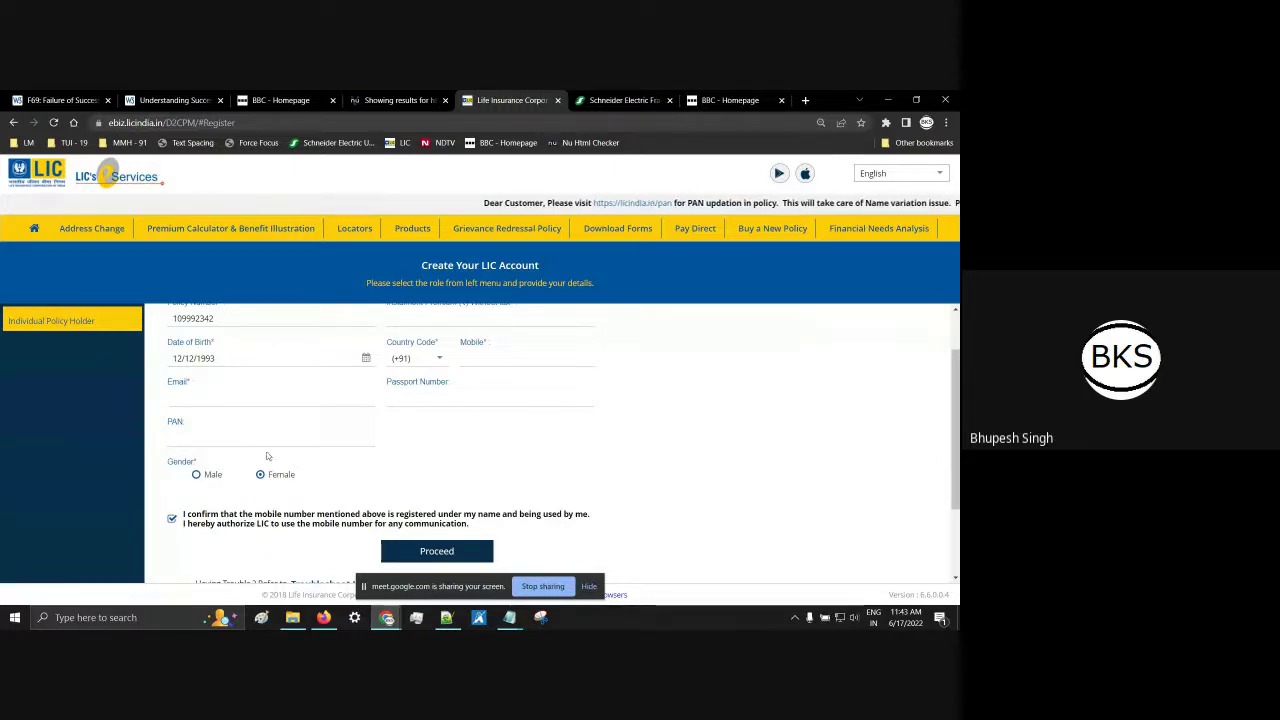
scroll(343, 503, "down", 1)
left_click(436, 443)
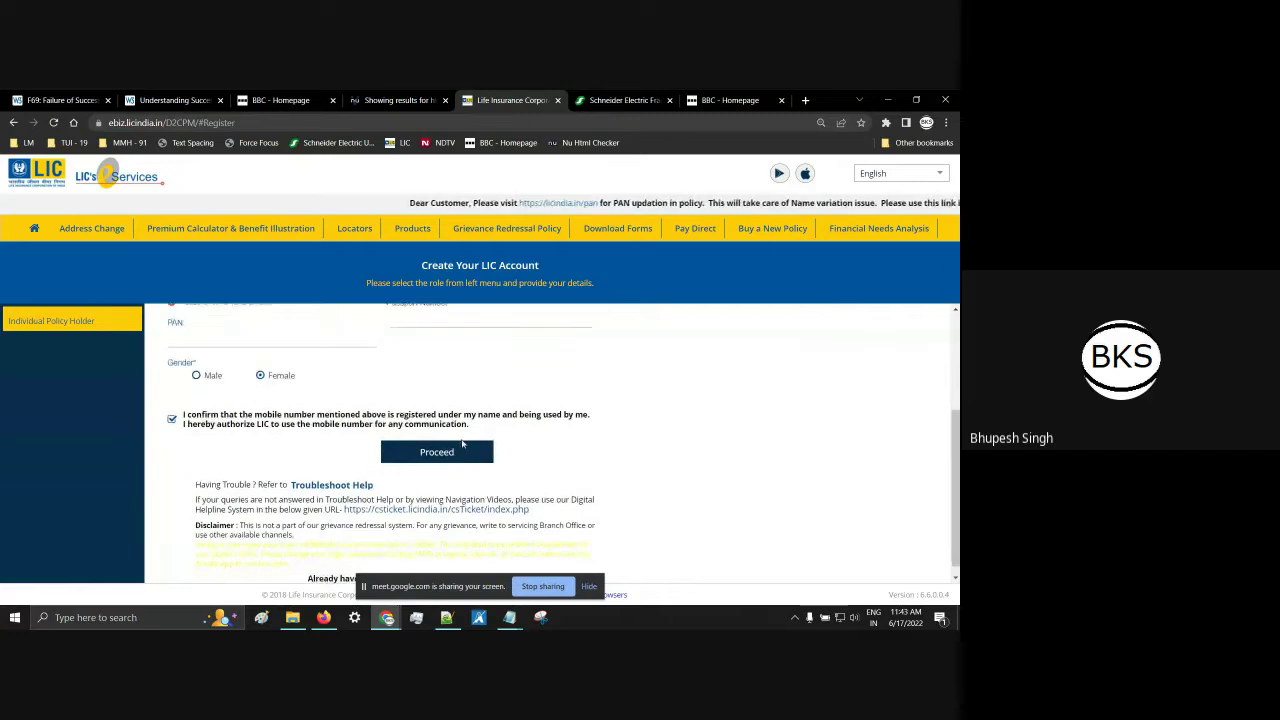
scroll(420, 403, "up", 1)
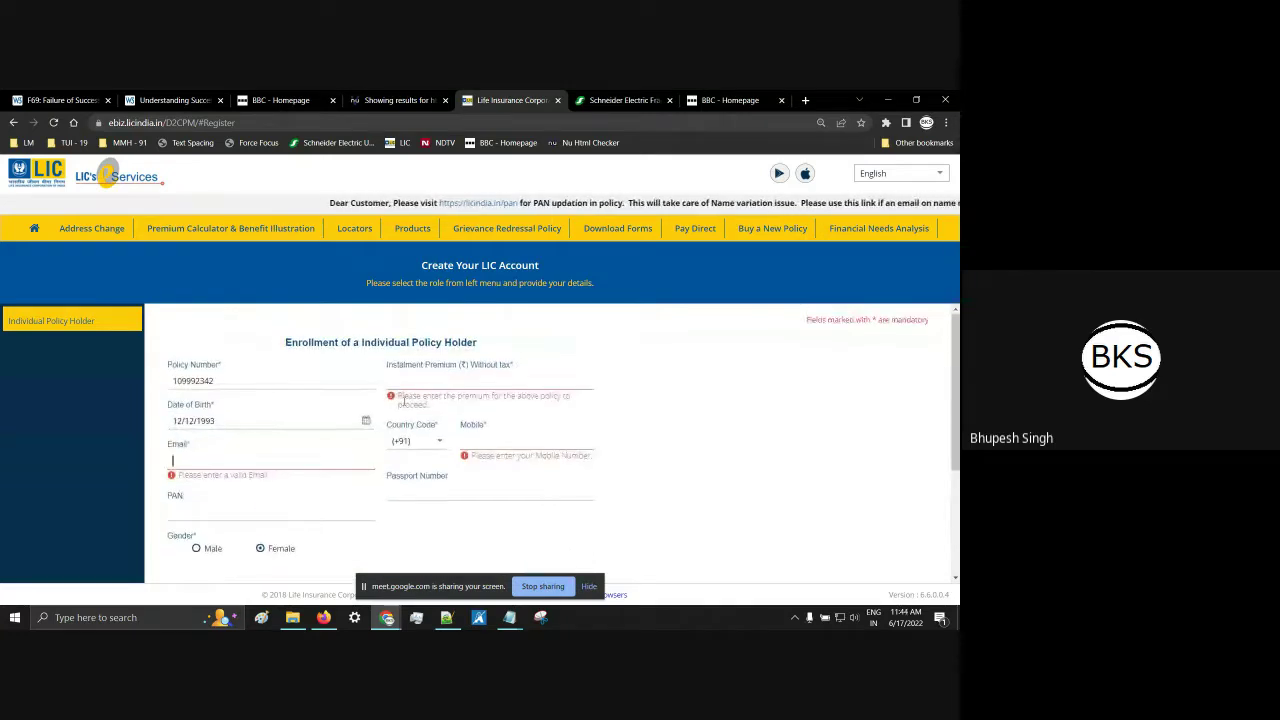
left_click_drag(398, 396, 428, 404)
left_click(430, 407)
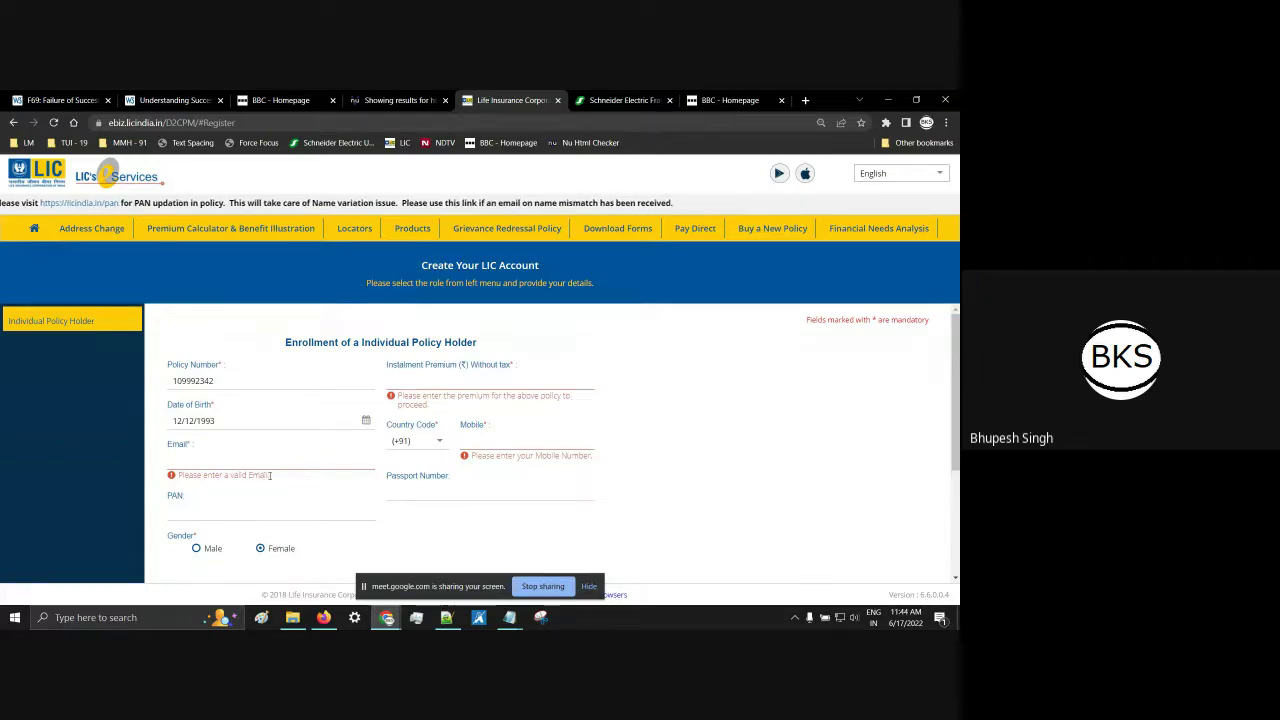
left_click_drag(496, 455, 581, 455)
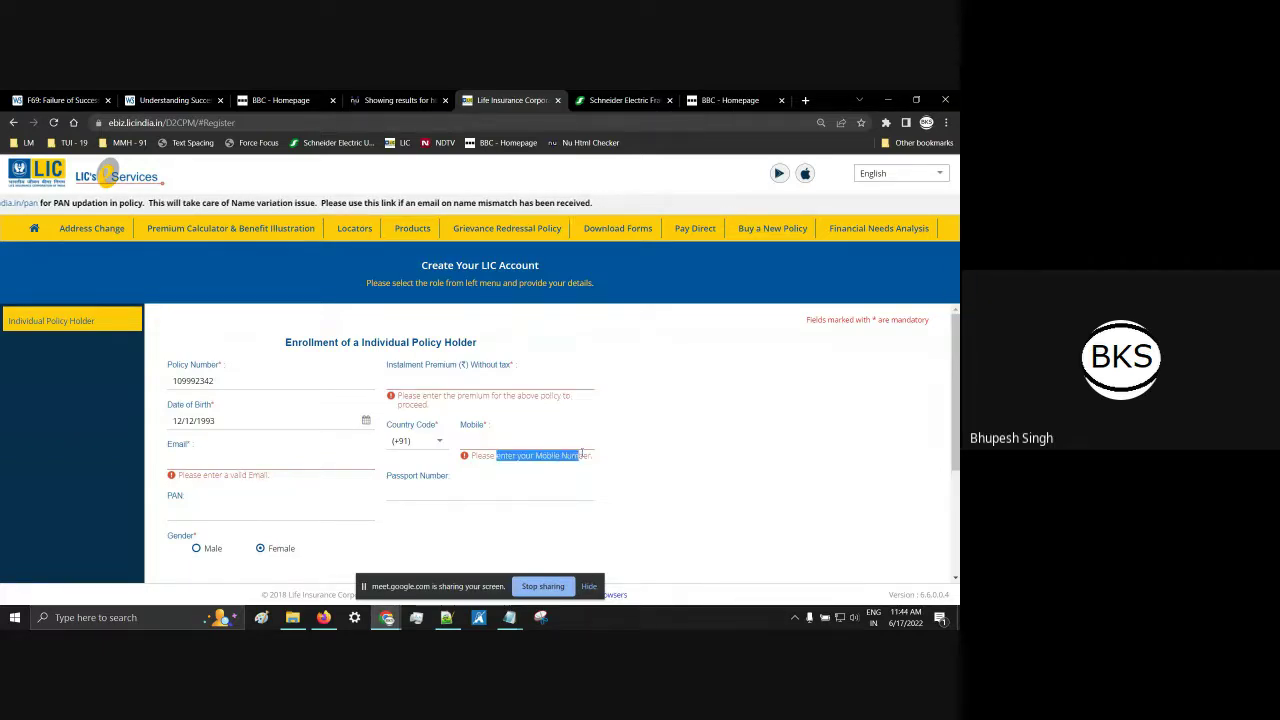
left_click(720, 487)
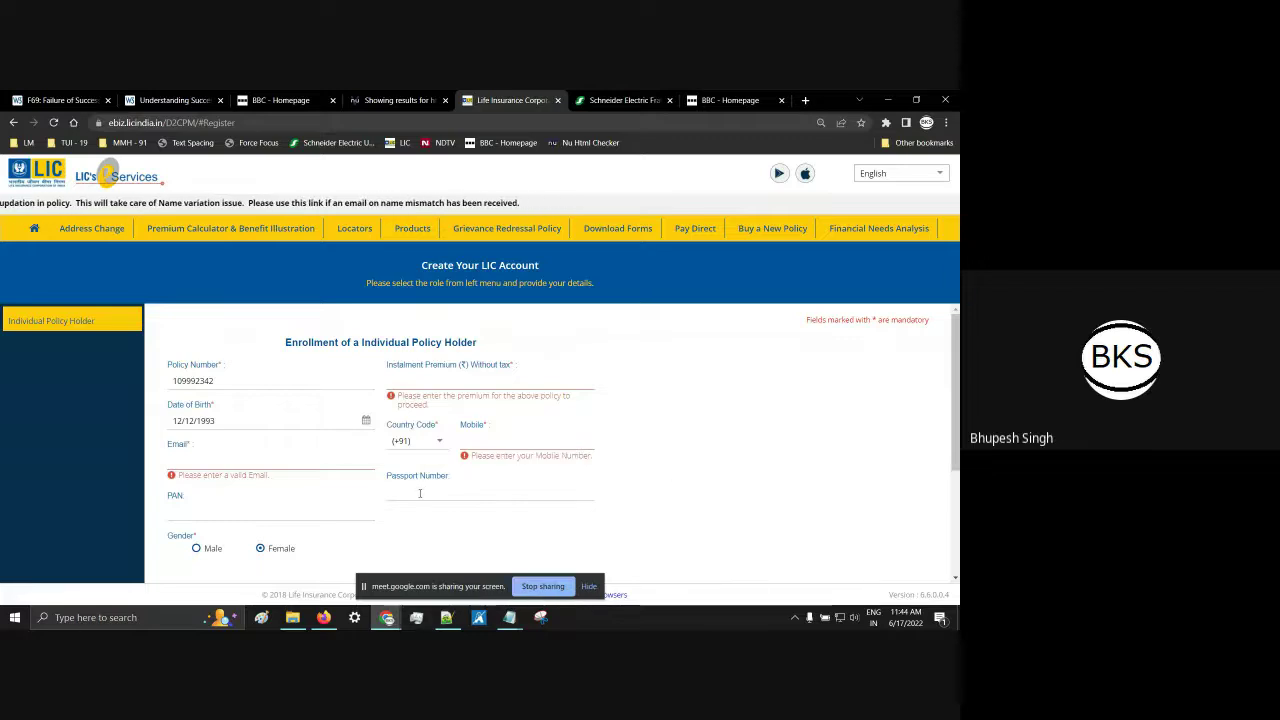
left_click_drag(270, 476, 178, 476)
left_click_drag(271, 477, 180, 478)
left_click(247, 479)
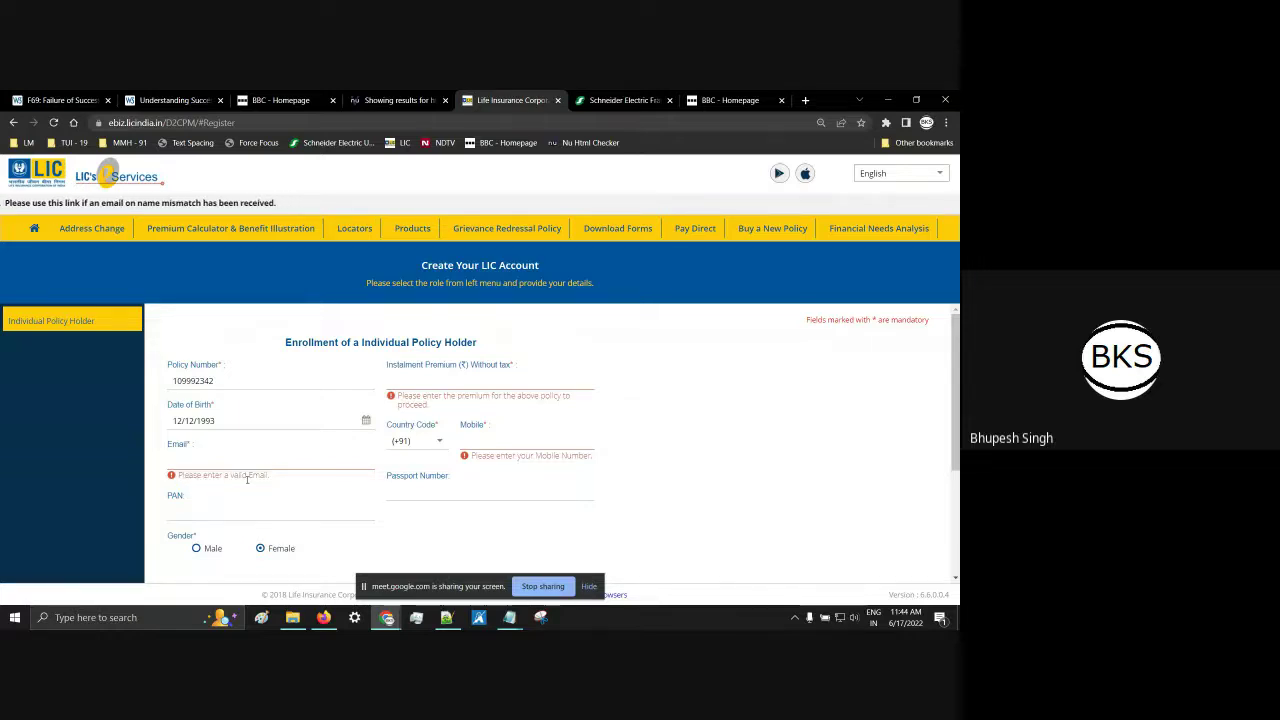
left_click_drag(270, 478, 178, 476)
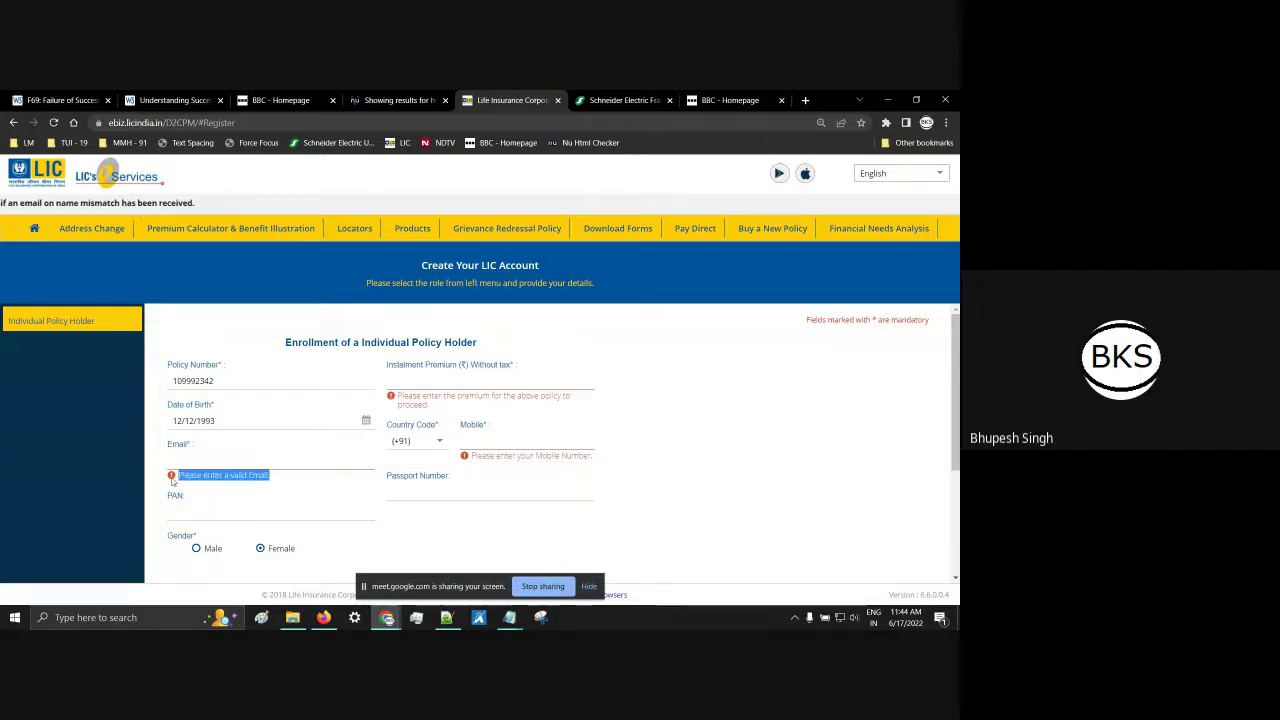
left_click(195, 460)
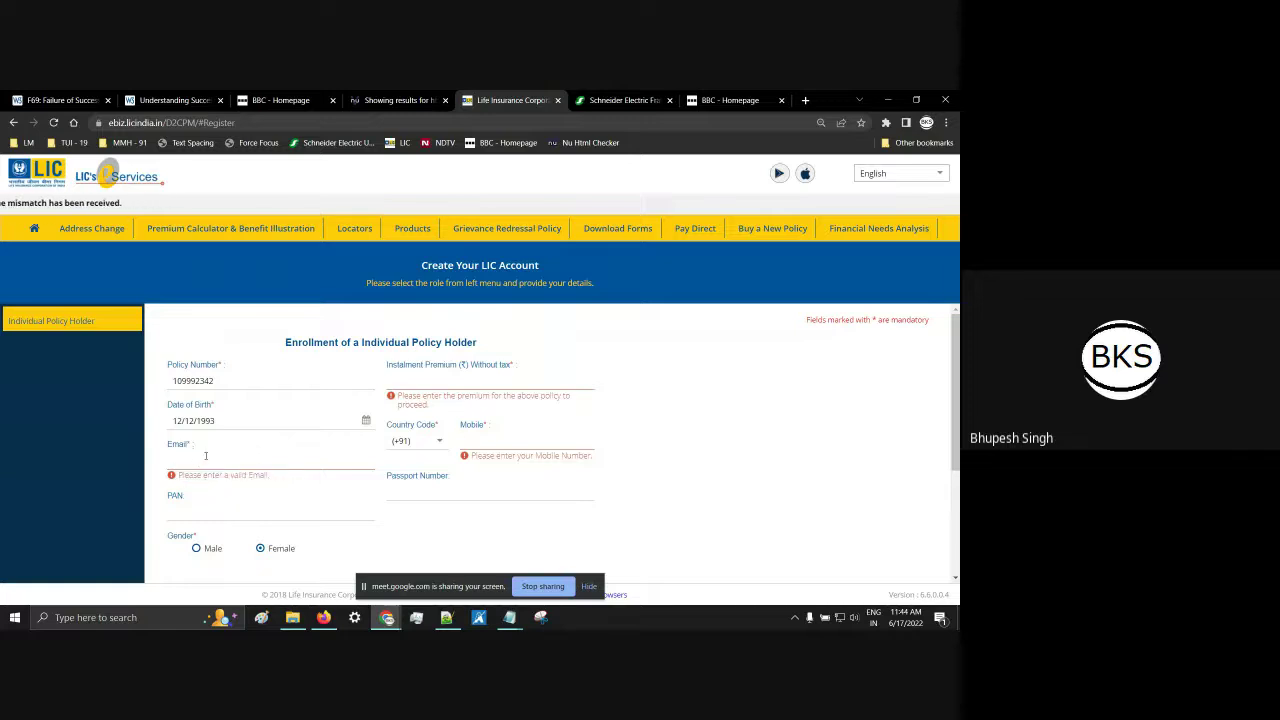
scroll(205, 456, "down", 2)
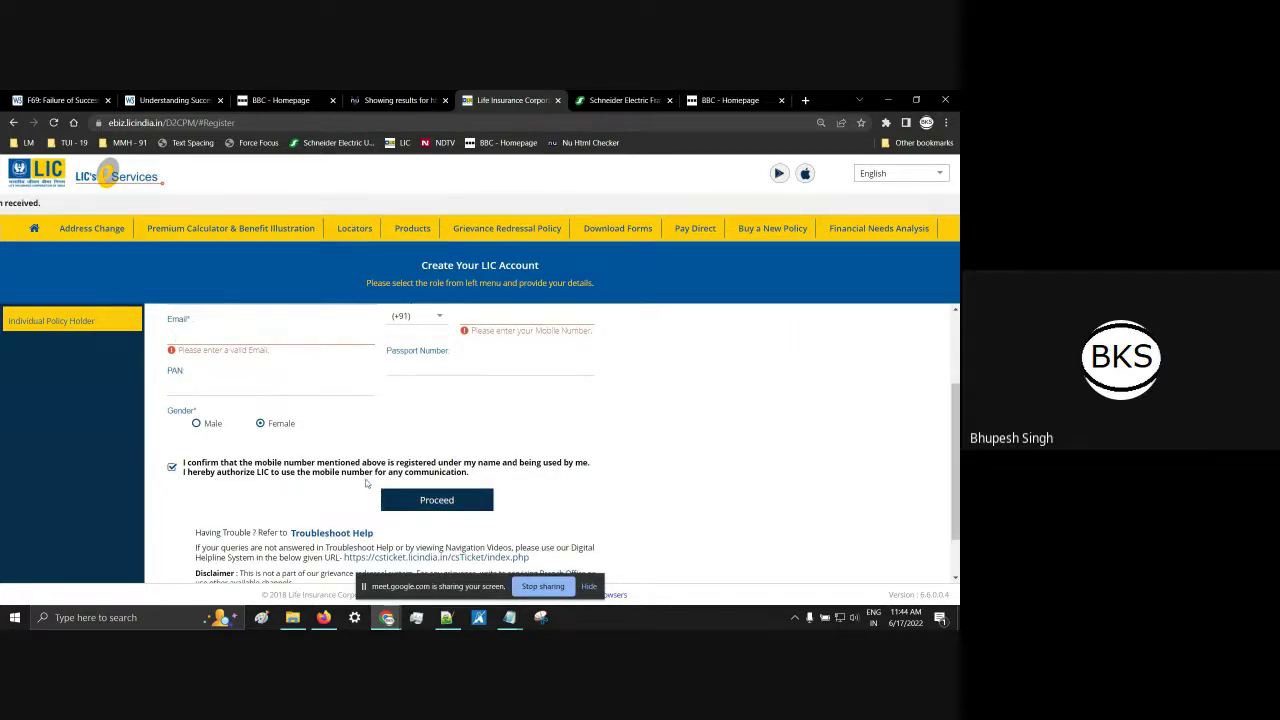
scroll(366, 483, "up", 2)
left_click(486, 443)
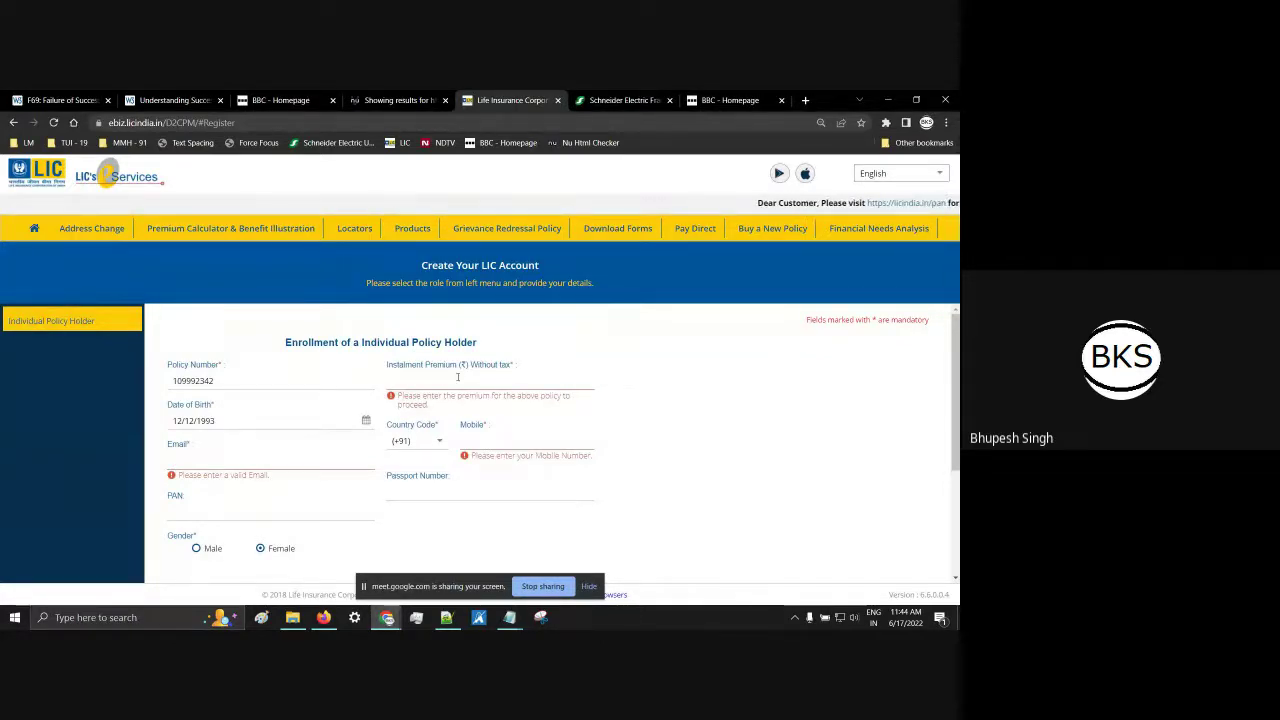
scroll(420, 420, "down", 1)
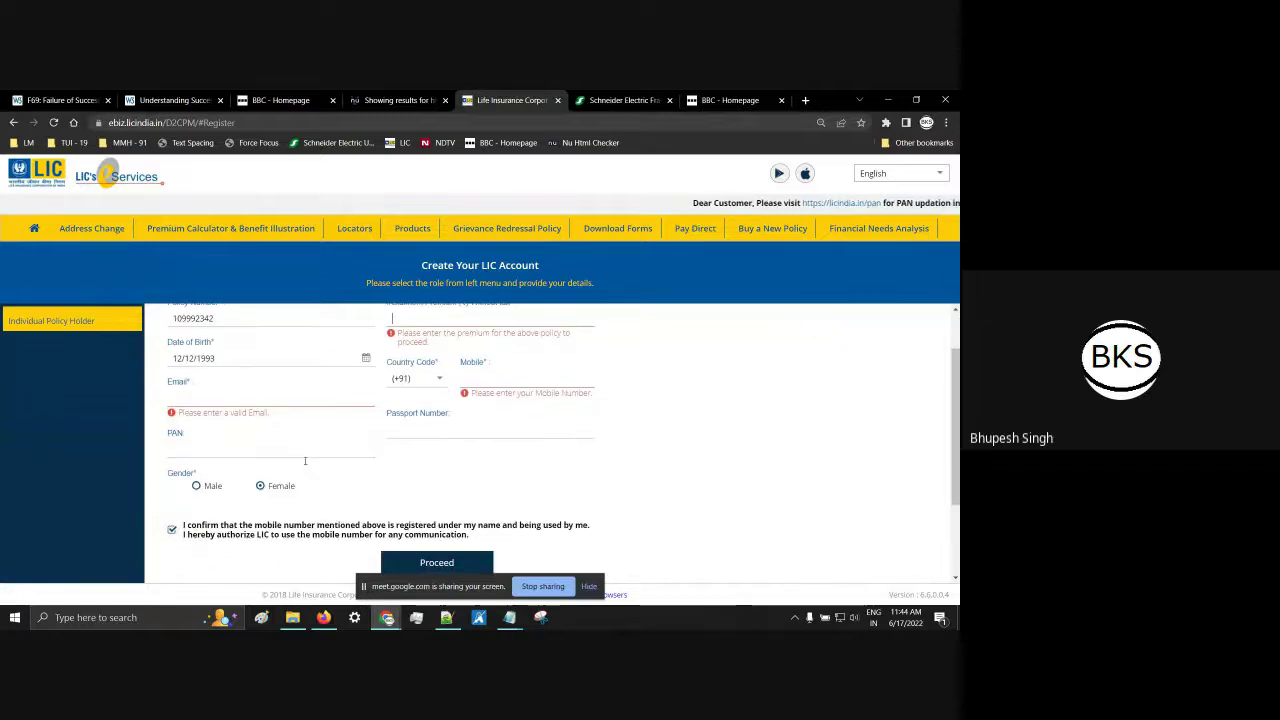
left_click(304, 453)
scroll(304, 453, "down", 2)
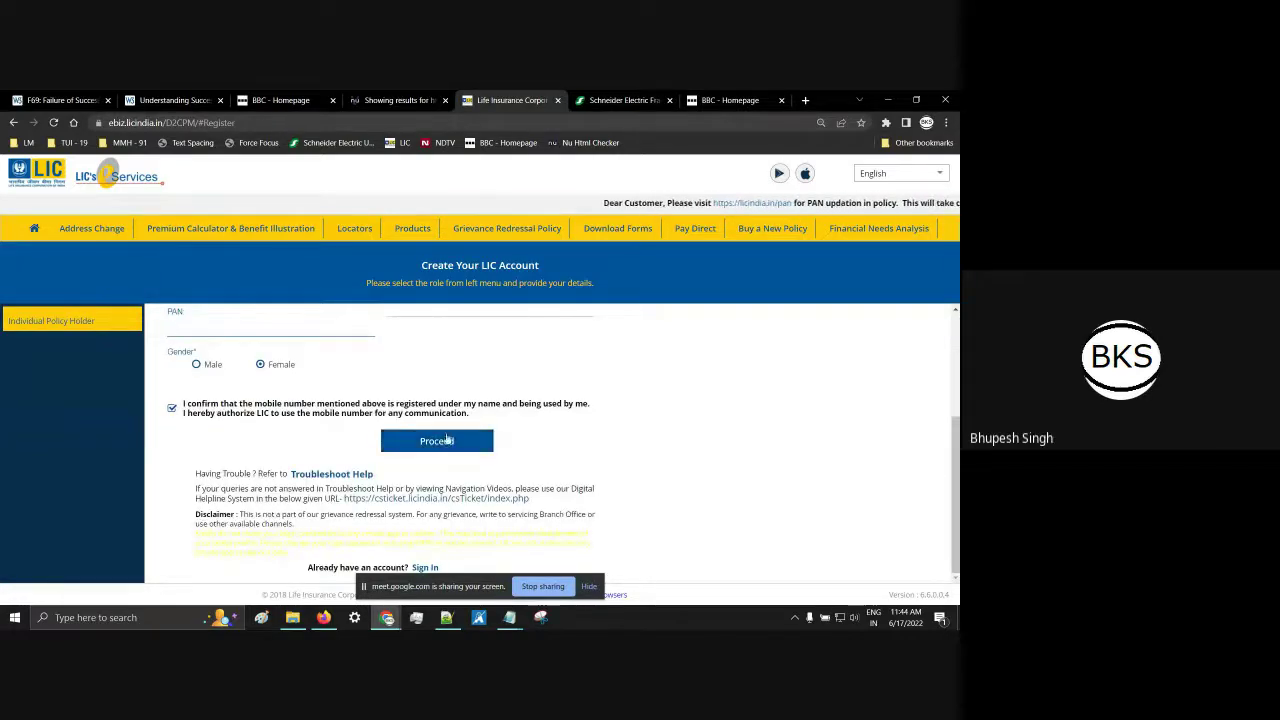
scroll(381, 468, "up", 3)
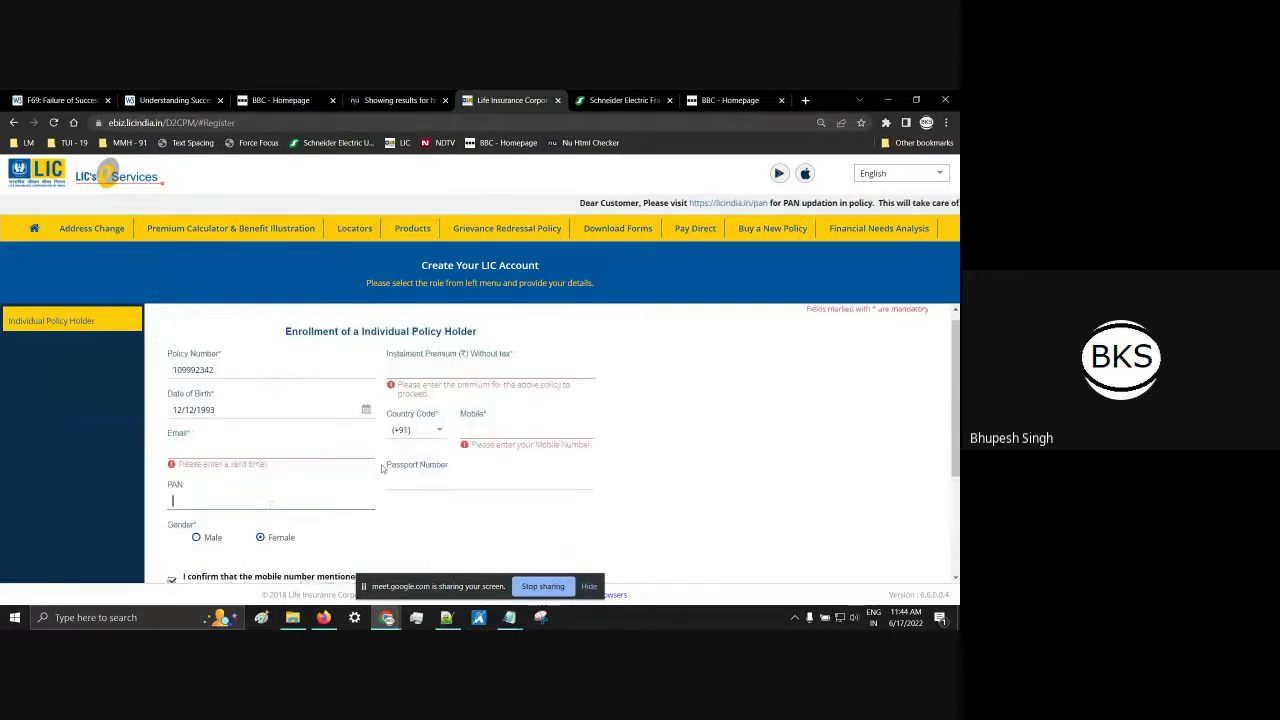
left_click(695, 512)
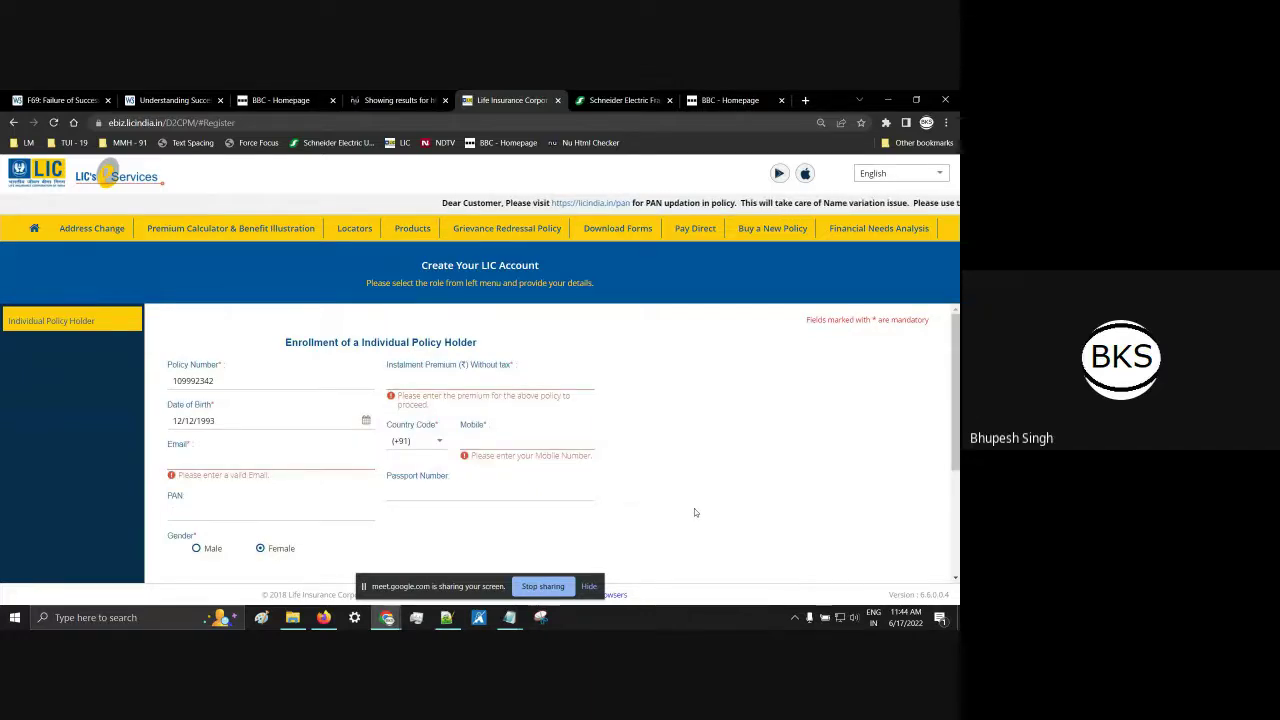
Step: Launch NVDA from Windows search with 'nv' and zoom the page out to 80%
key("super")
type("nv")
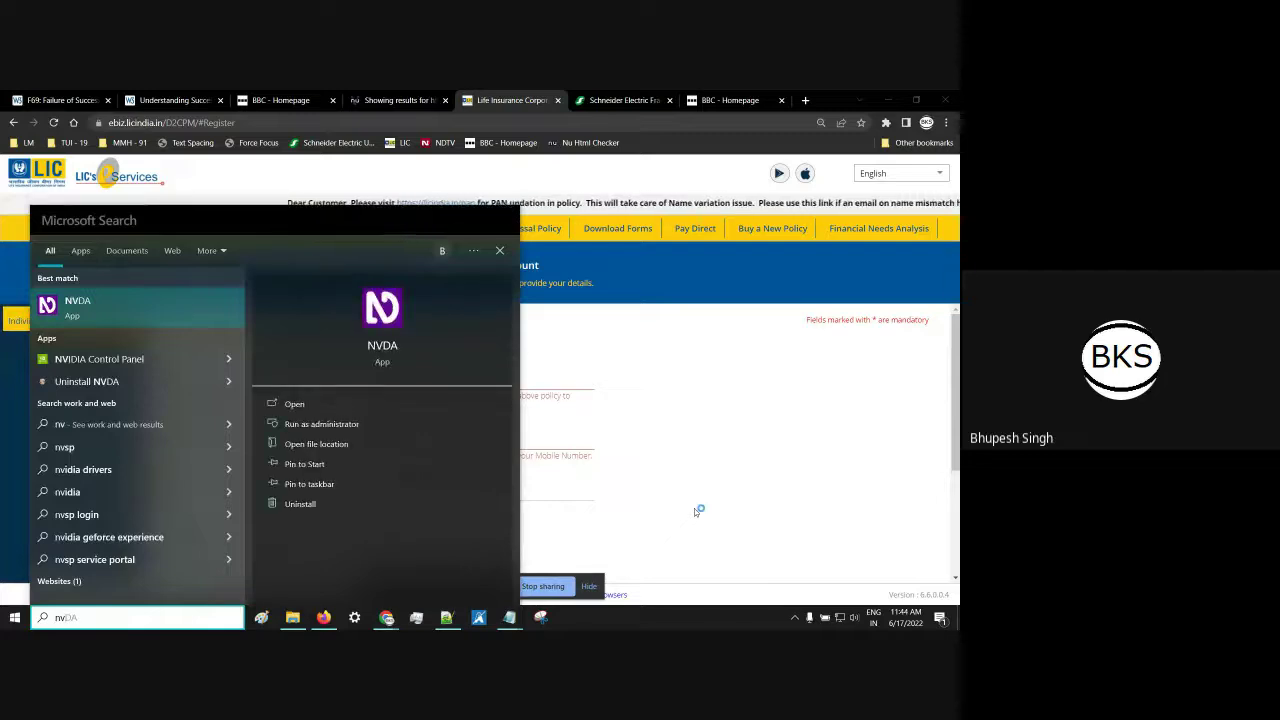
key("Return")
scroll(396, 465, "down", 1)
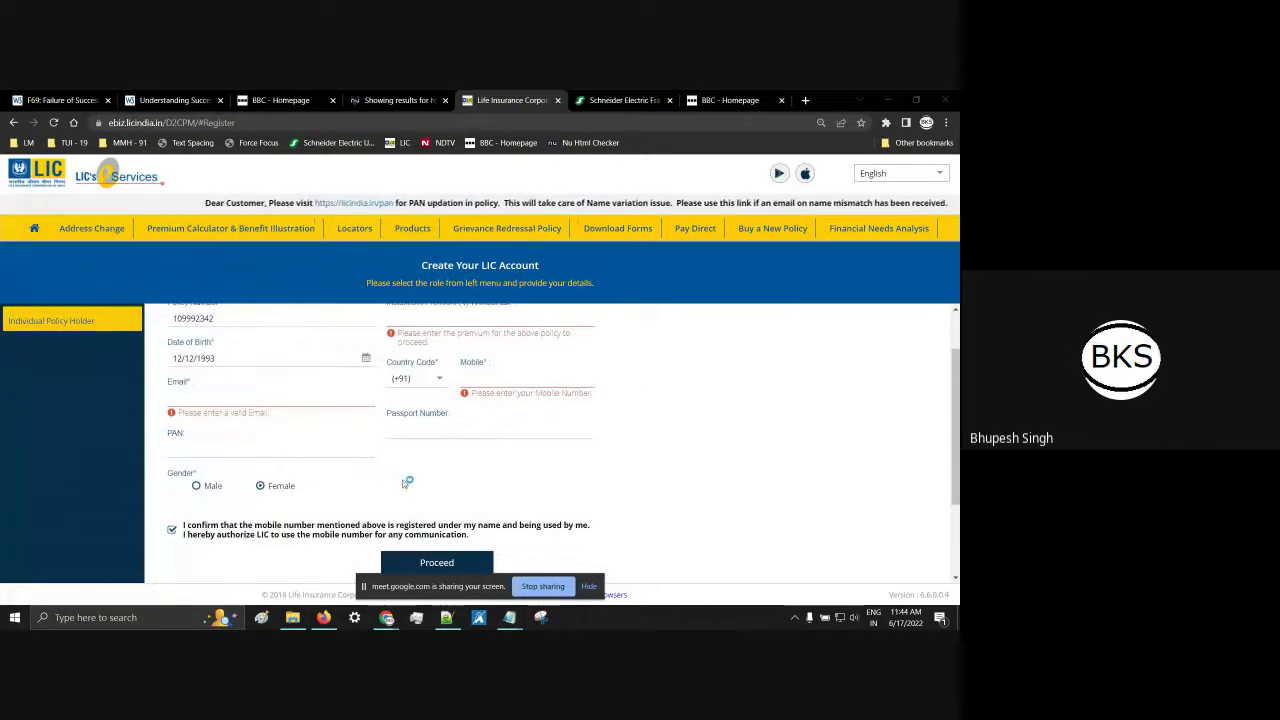
key("ctrl+minus")
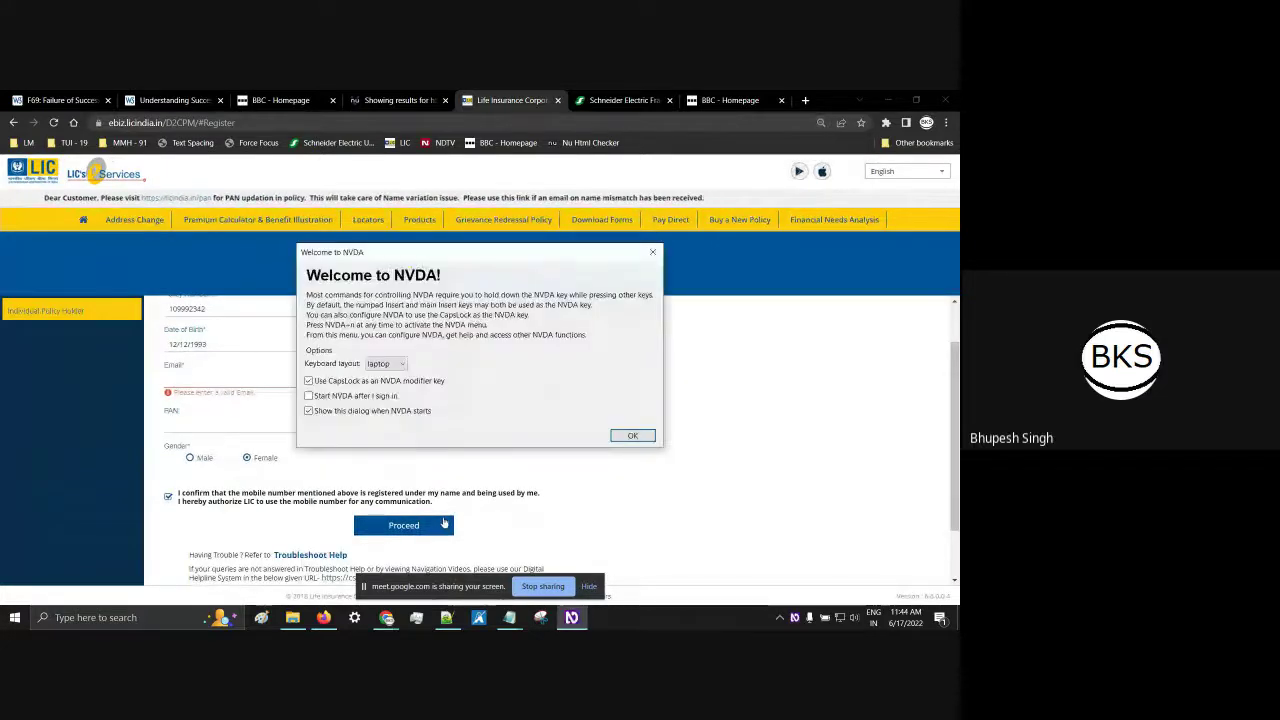
Step: Dismiss NVDA's data-collection prompt, then focus Instalment Premium and move back to Policy Number
key("Return")
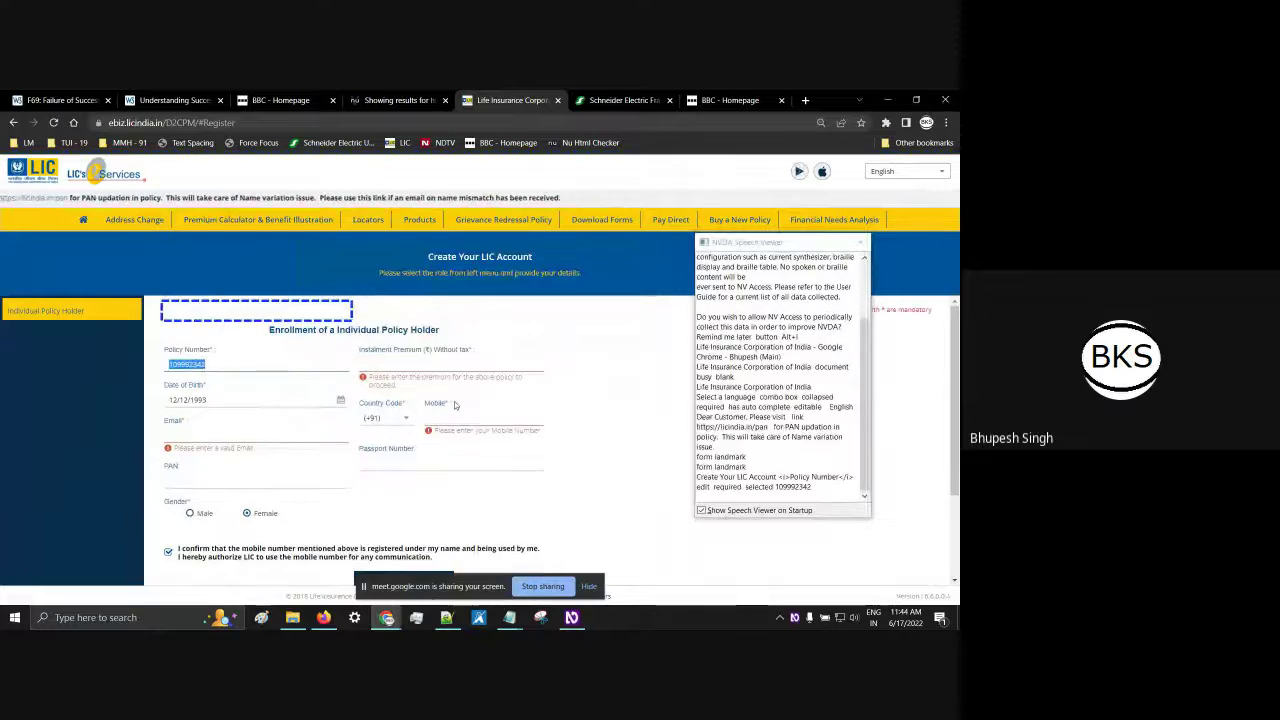
key("Tab")
key("shift+Tab")
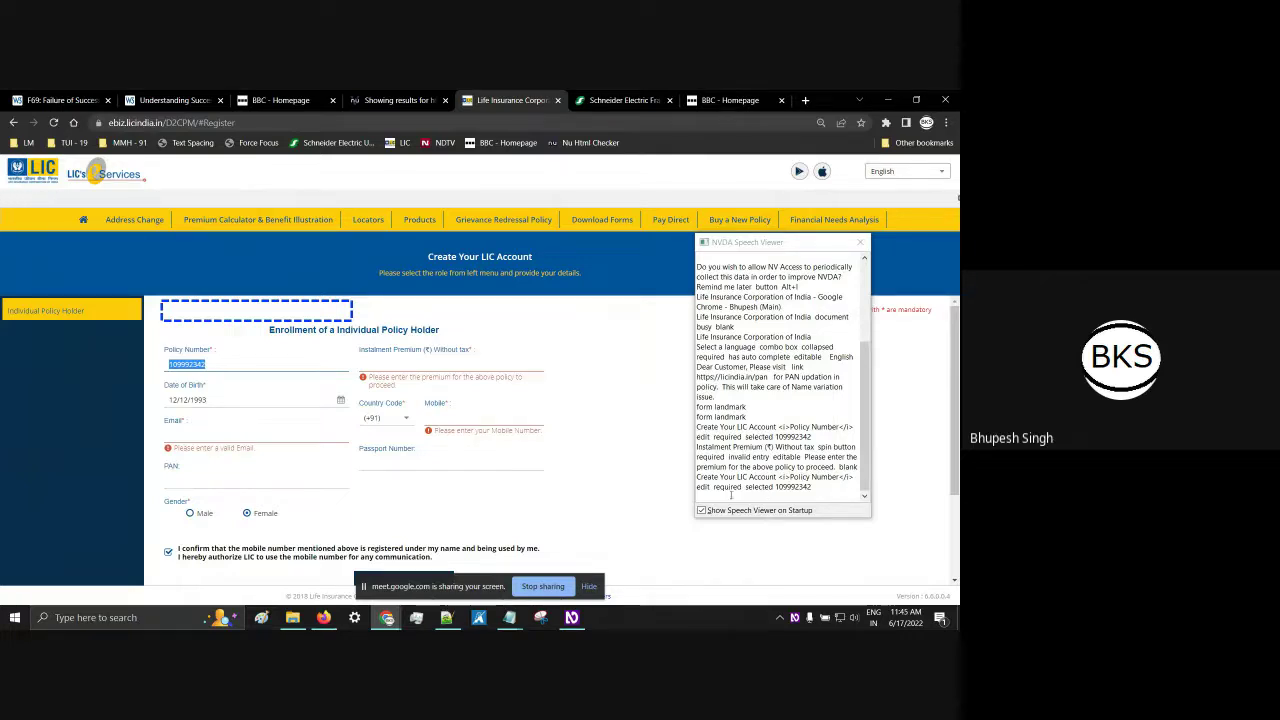
Step: Inspect the Policy Number field with the device toolbar off and begin editing its aria-label value
right_click(228, 366)
left_click(263, 573)
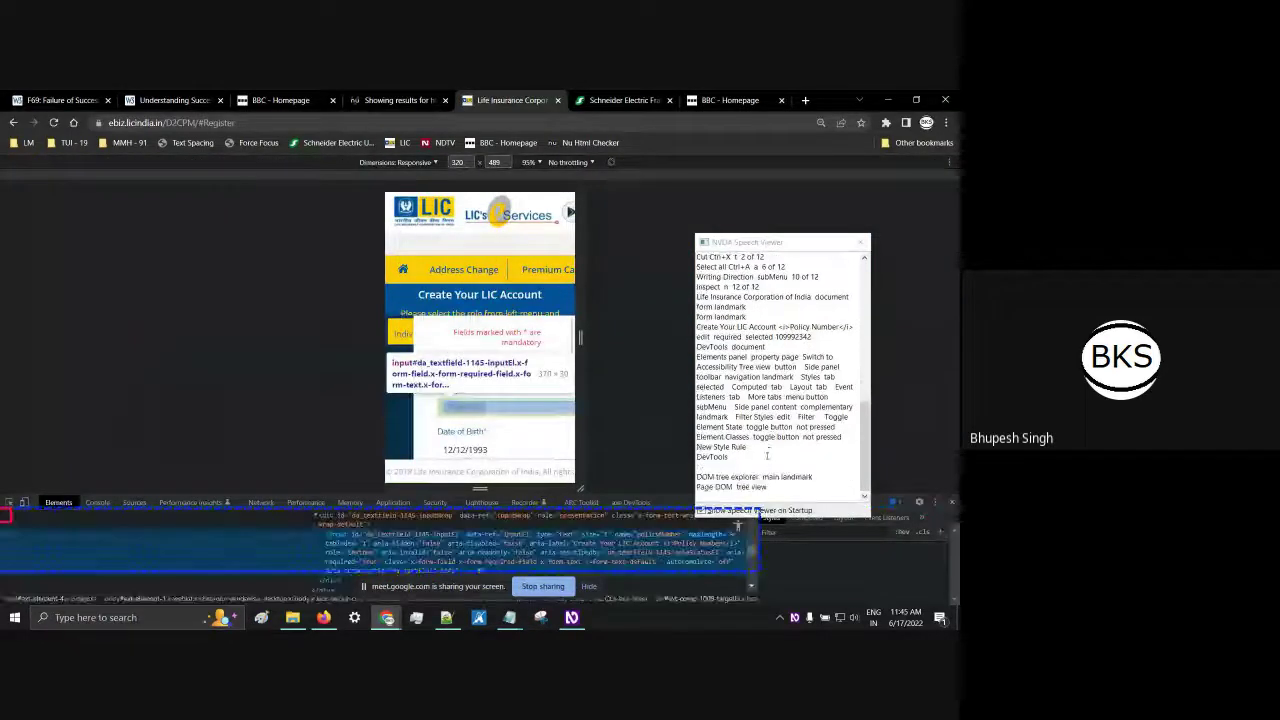
left_click(22, 505)
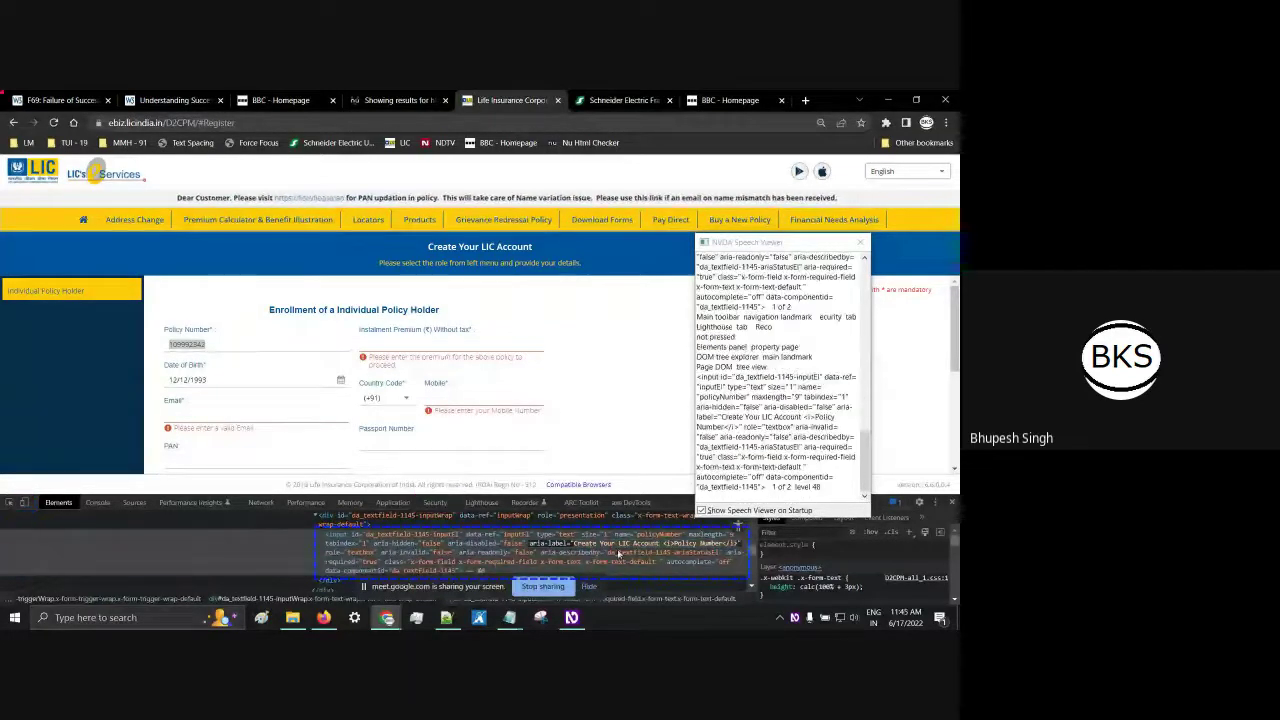
double_click(666, 551)
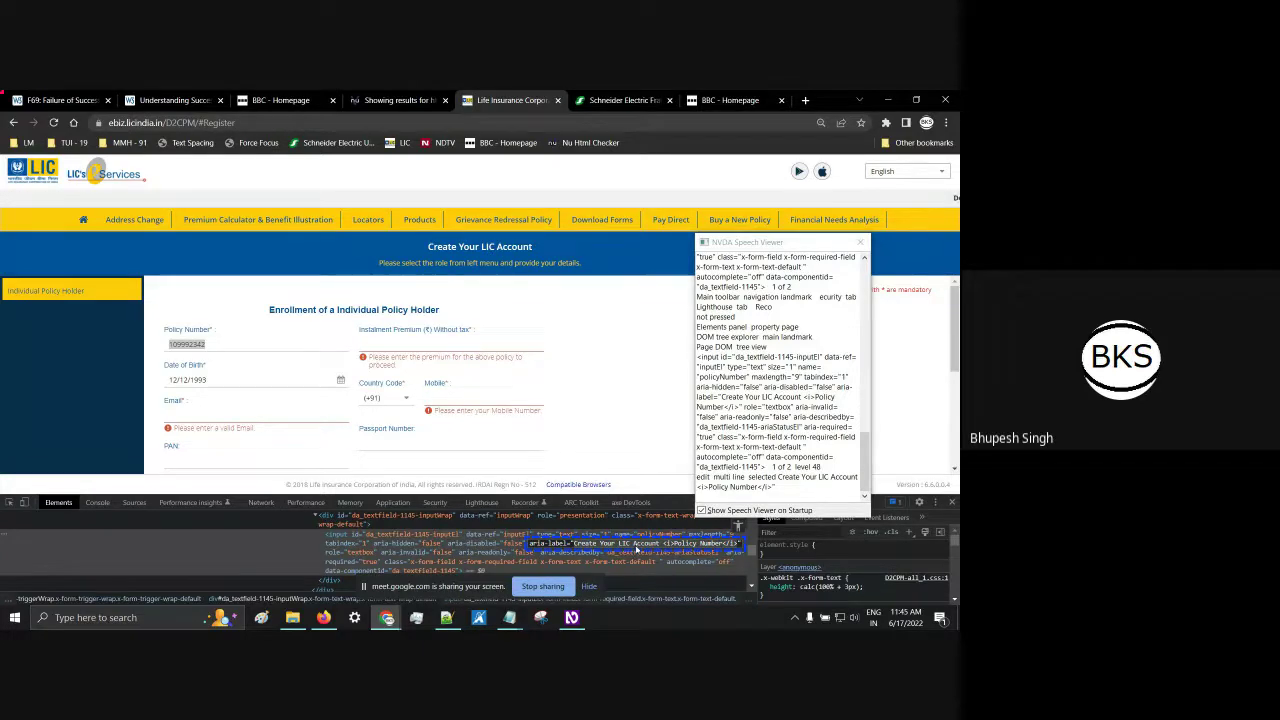
Step: Delete 'Create Your LIC Account <i>' and the trailing '</i>' from the aria-label
left_click(634, 548)
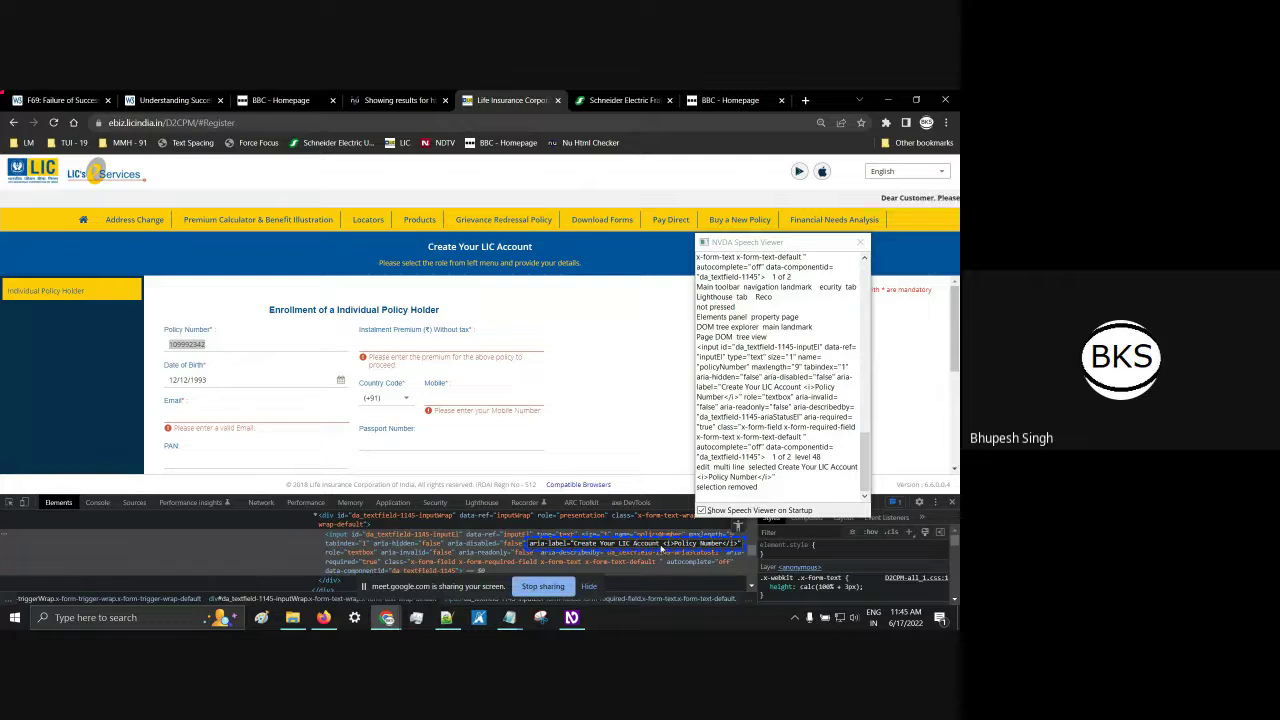
left_click_drag(664, 545, 573, 544)
key("BackSpace")
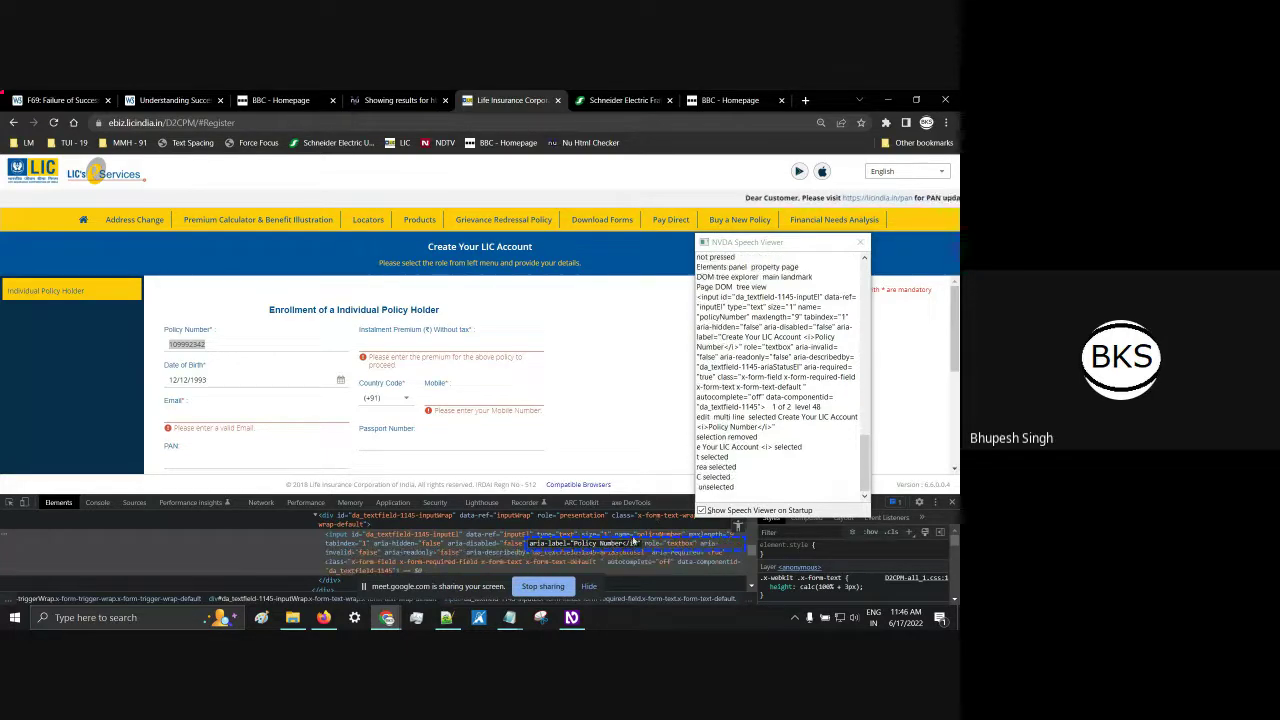
key("End")
key("ctrl+shift+Left")
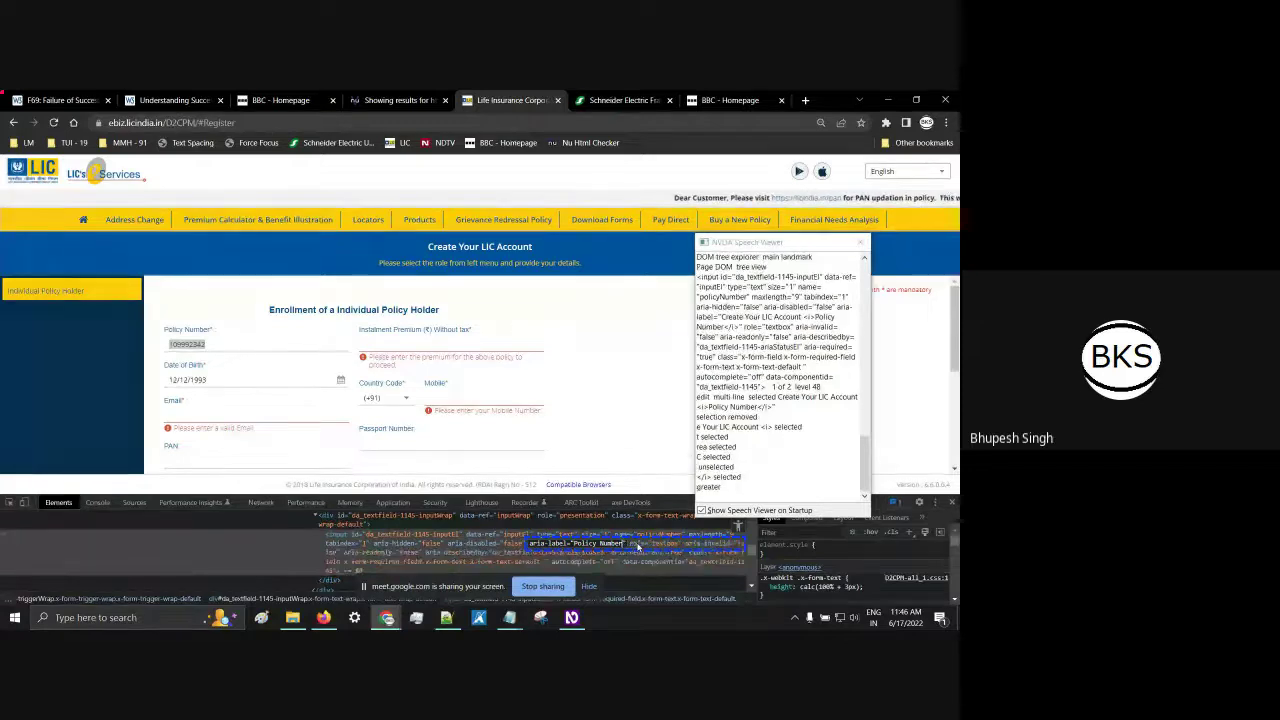
key("BackSpace")
Step: Commit the 'Policy Number' aria-label and refocus the field from Instalment Premium to retest with NVDA
key("Return")
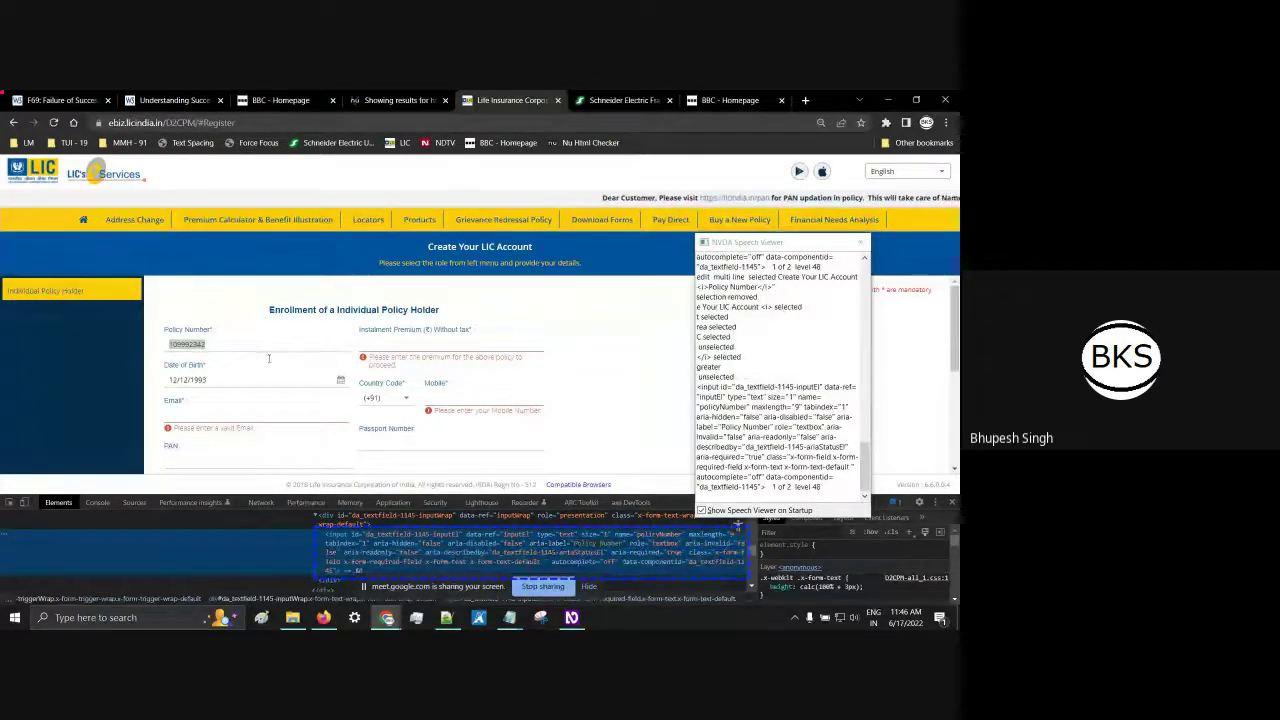
left_click(413, 341)
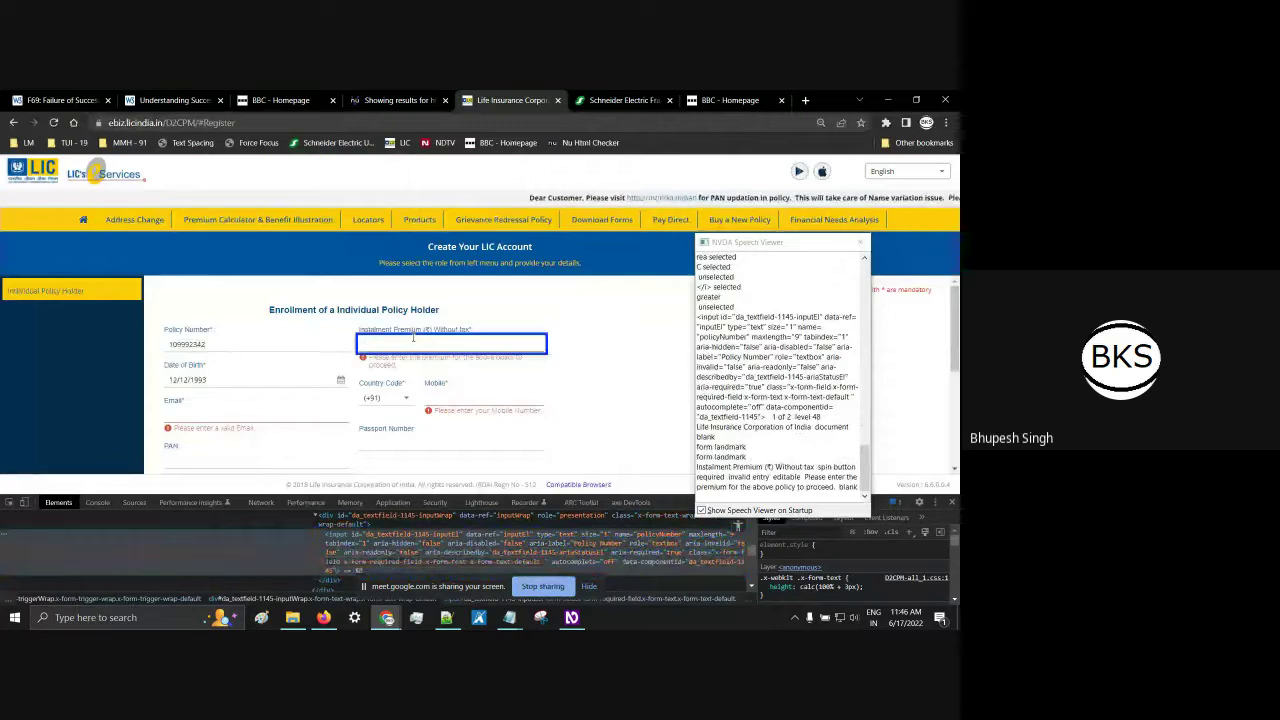
key("shift+Tab")
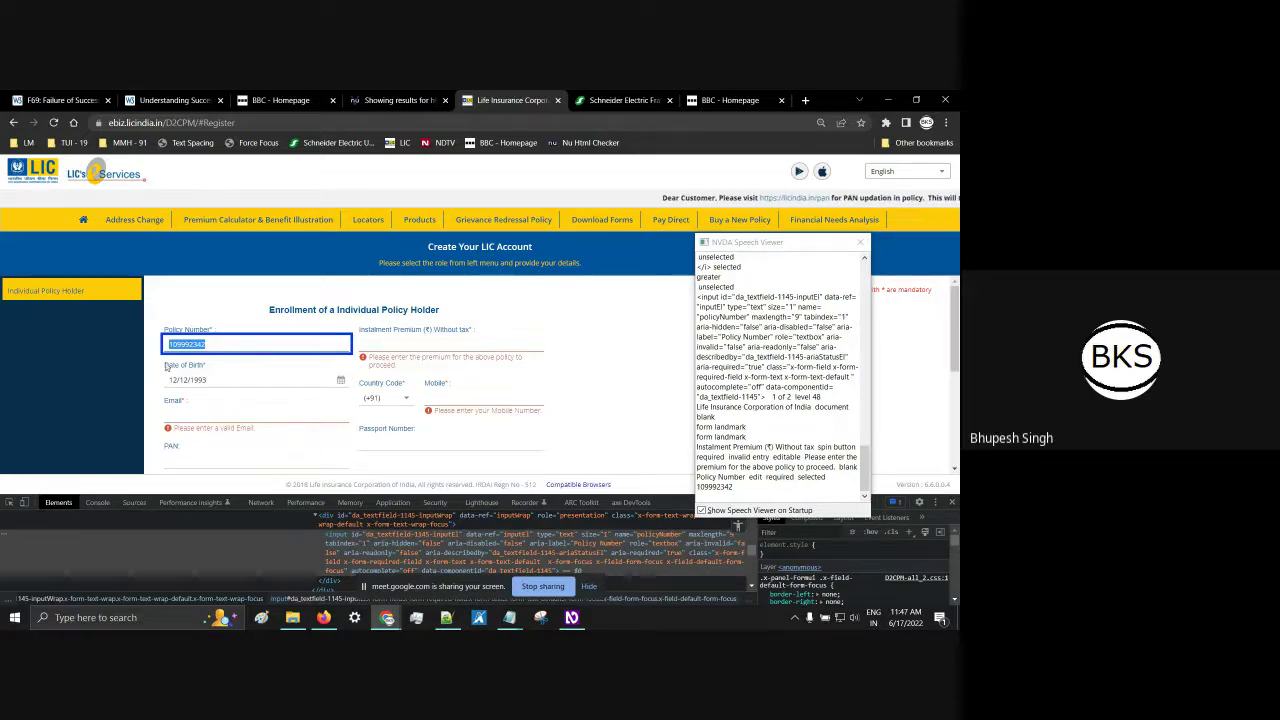
Step: Inspect the Email input's markup, showing aria-label 'Email ID is mandatory', then open and close Windows search
left_click(7, 505)
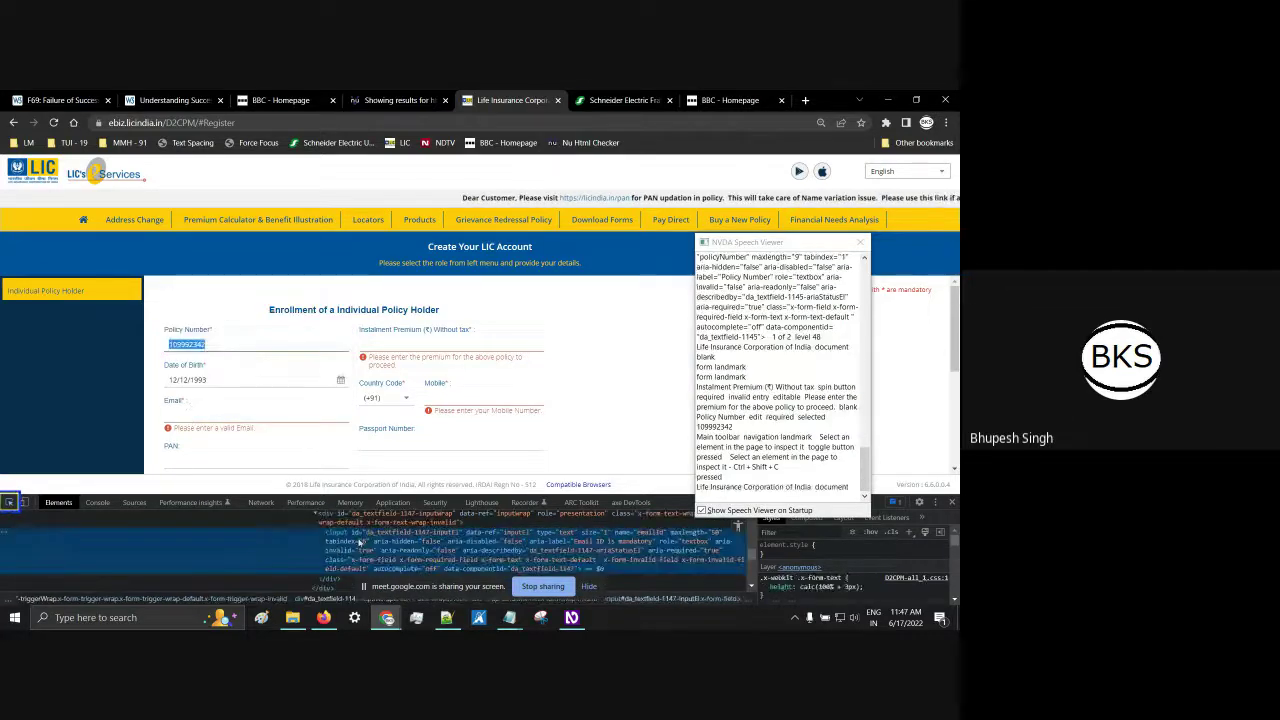
key("ctrl+shift+c")
left_click(420, 561)
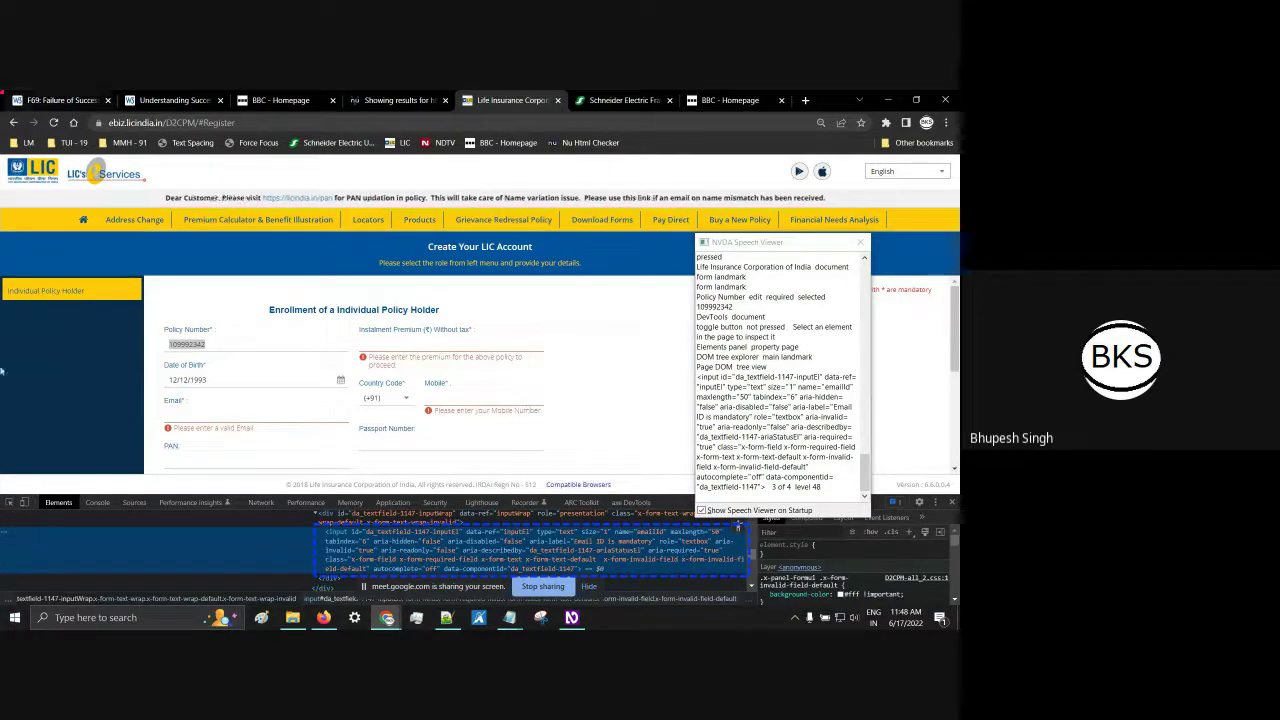
key("super+s")
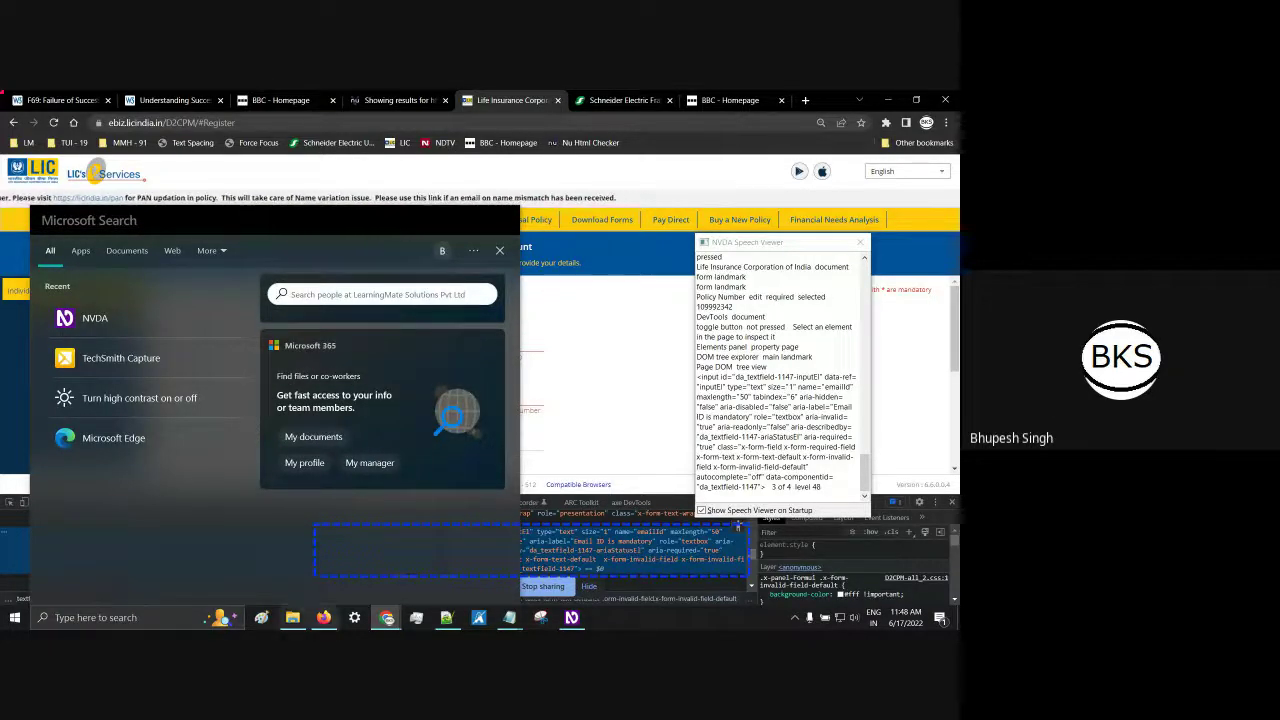
key("Escape")
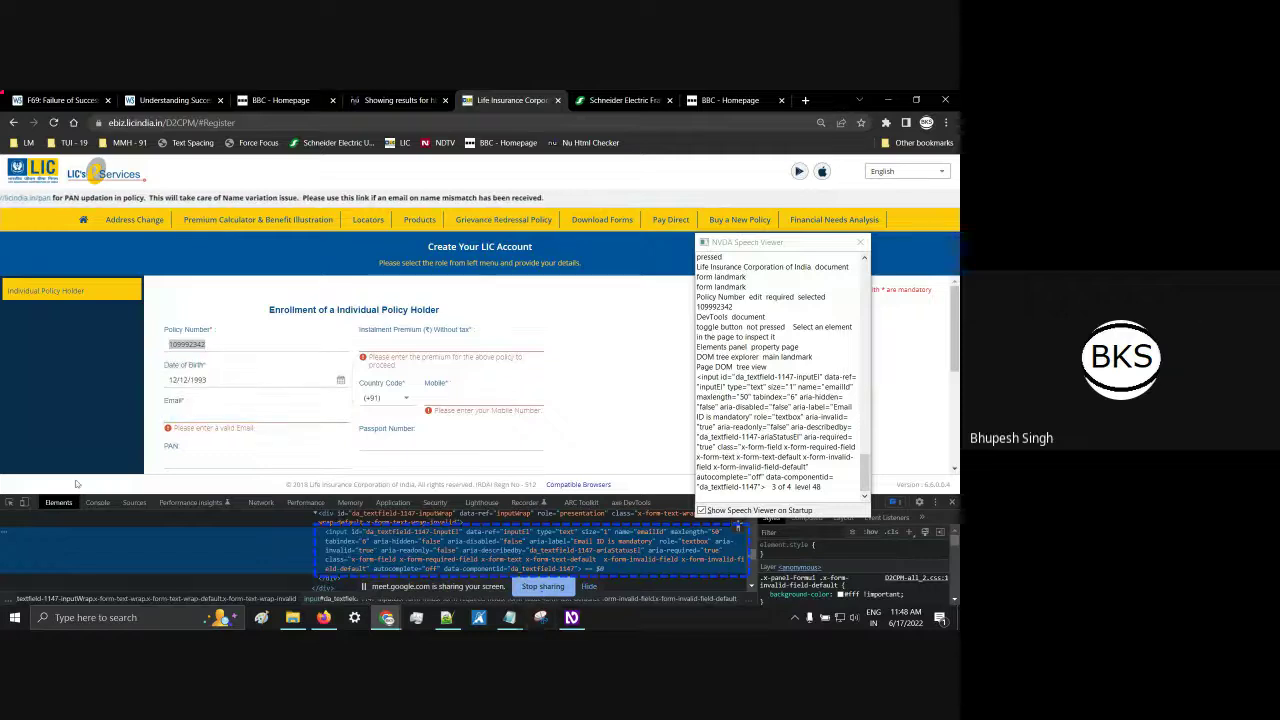